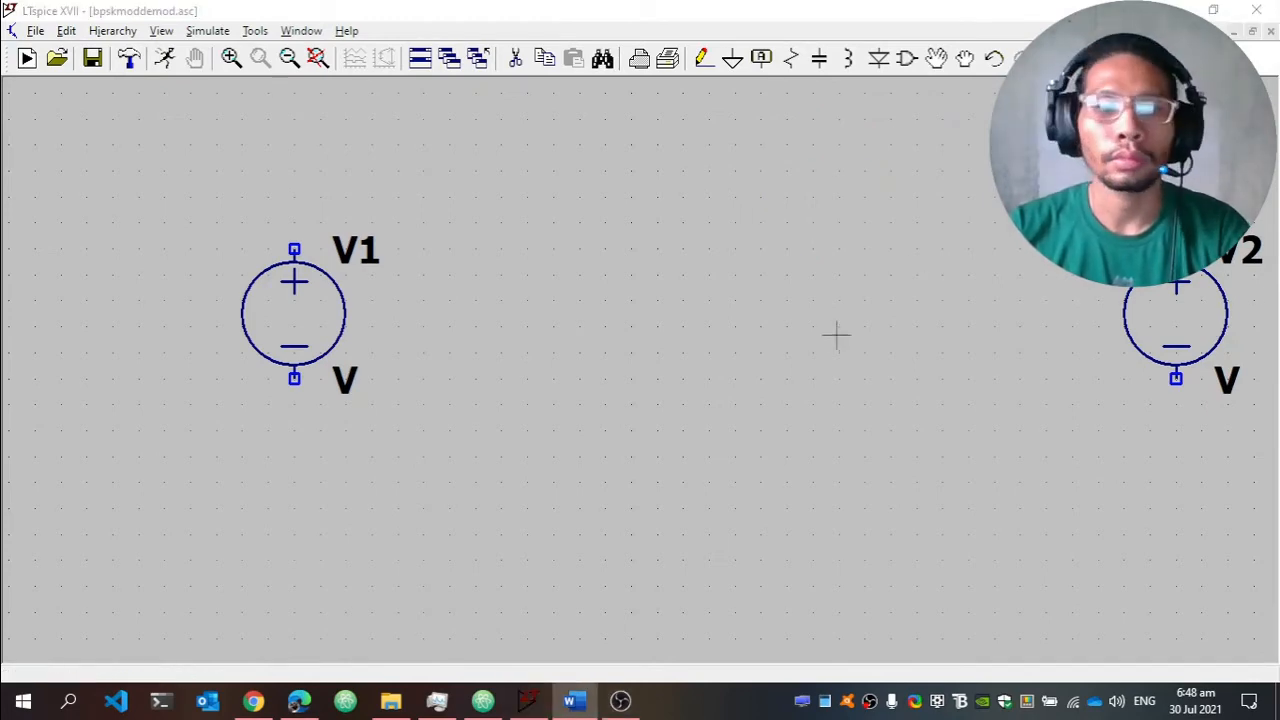
Place two more voltage sources, V3 and V4, between V1 and V2.
key(F2)
click(683, 351)
click(943, 351)
Place four horizontal resistors, R1 to R4, between V1 and V2, and one vertical resistor, R5, between V3 and V4.
click(318, 58)
key(r)
key(ctrl+r)
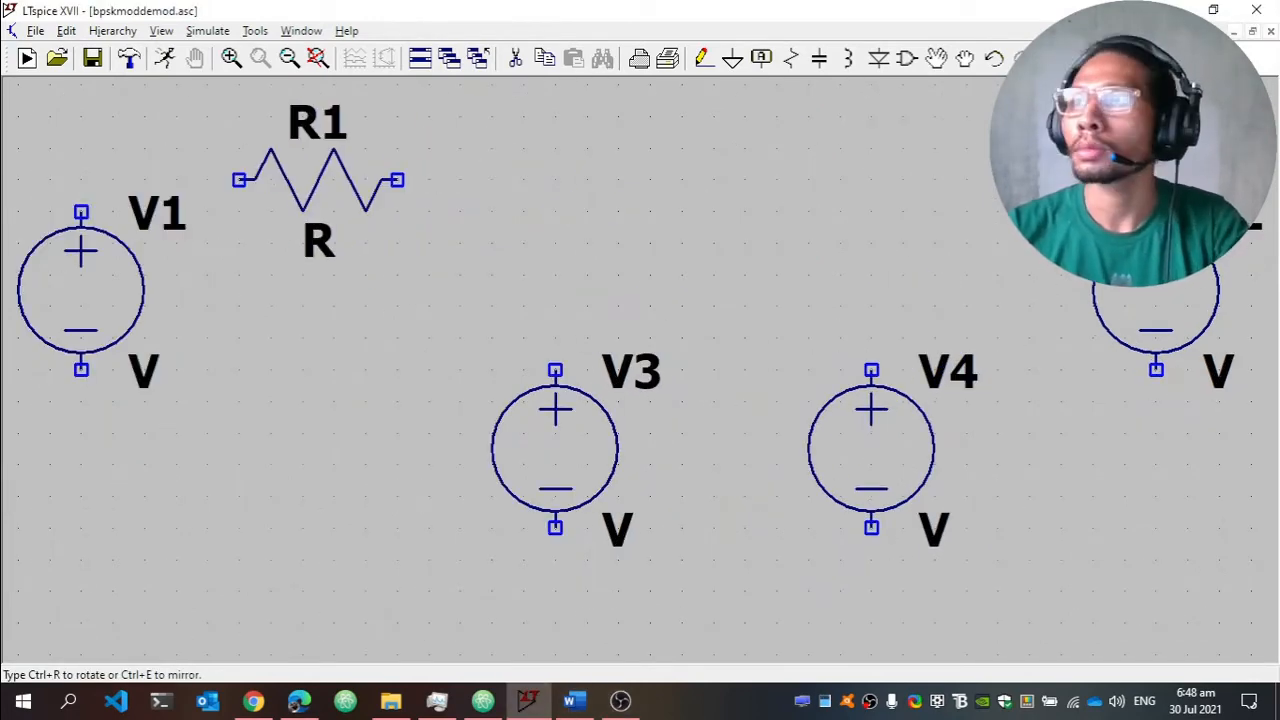
click(318, 180)
click(697, 180)
click(951, 117)
click(982, 243)
key(ctrl+r)
click(745, 385)
key(space)
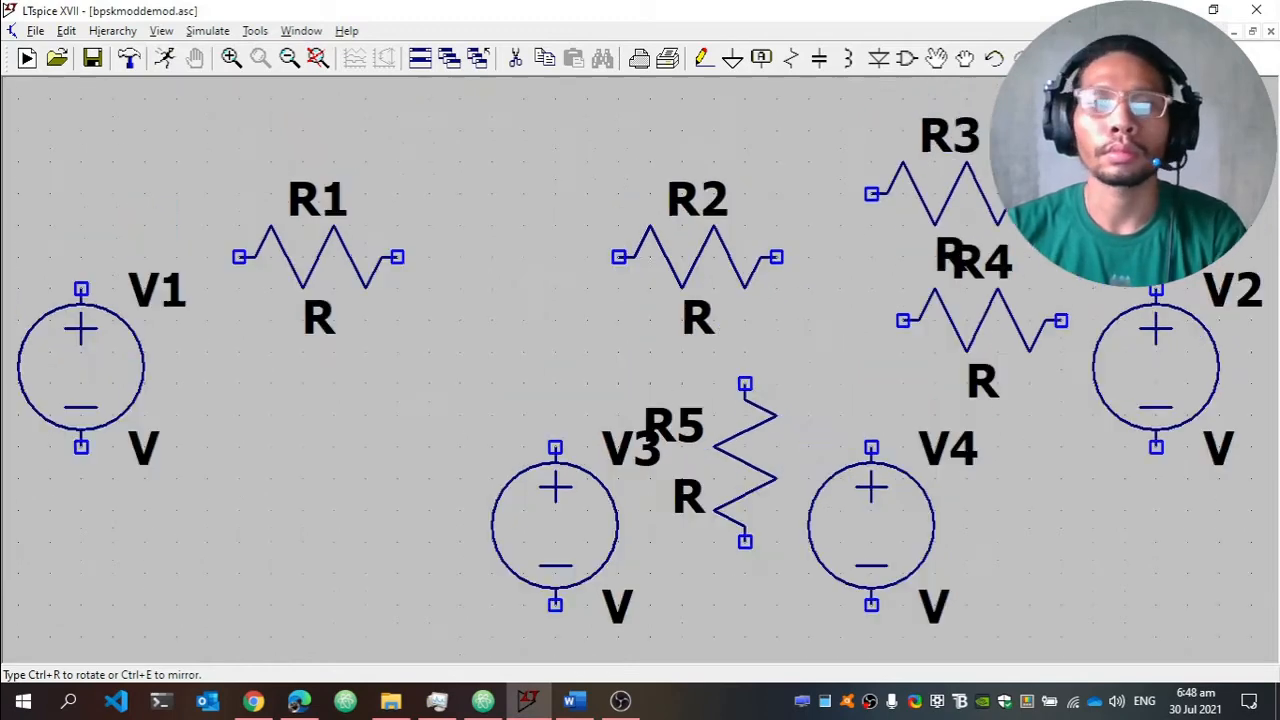
key(Escape)
Place an NPN transistor between R1 and R2.
key(F2)
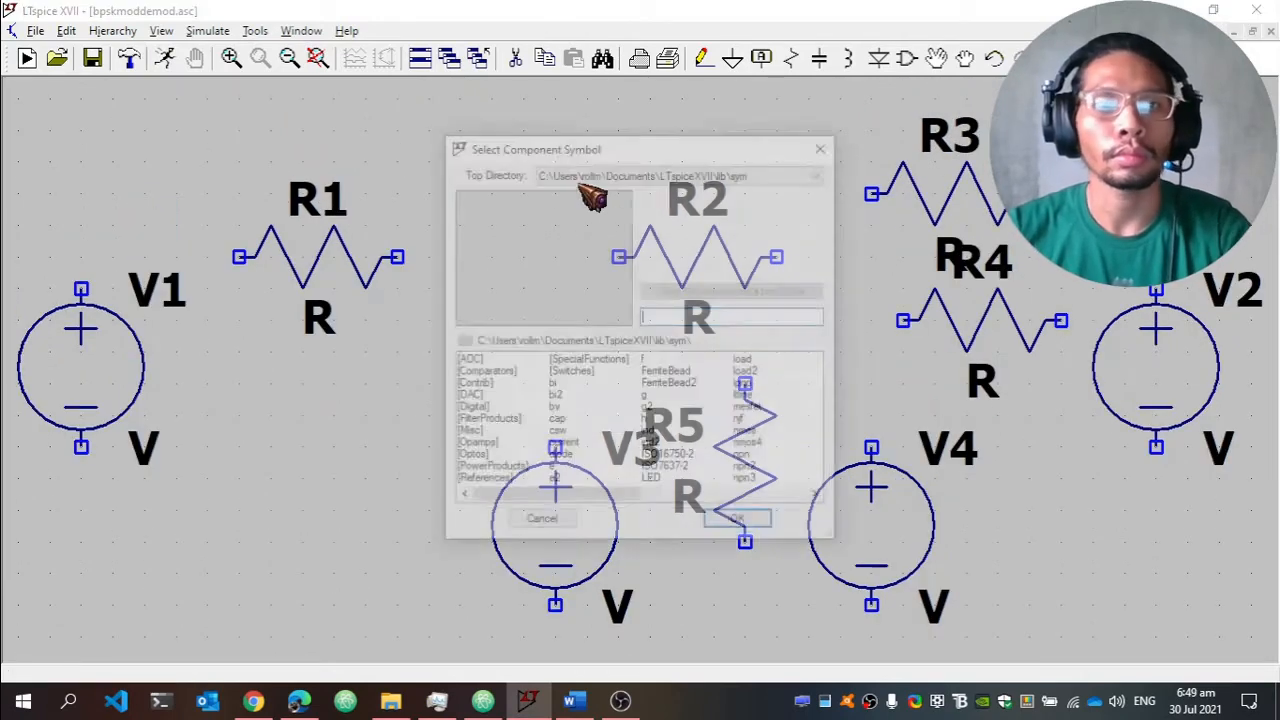
text(npn)
key(Return)
click(428, 99)
click(428, 193)
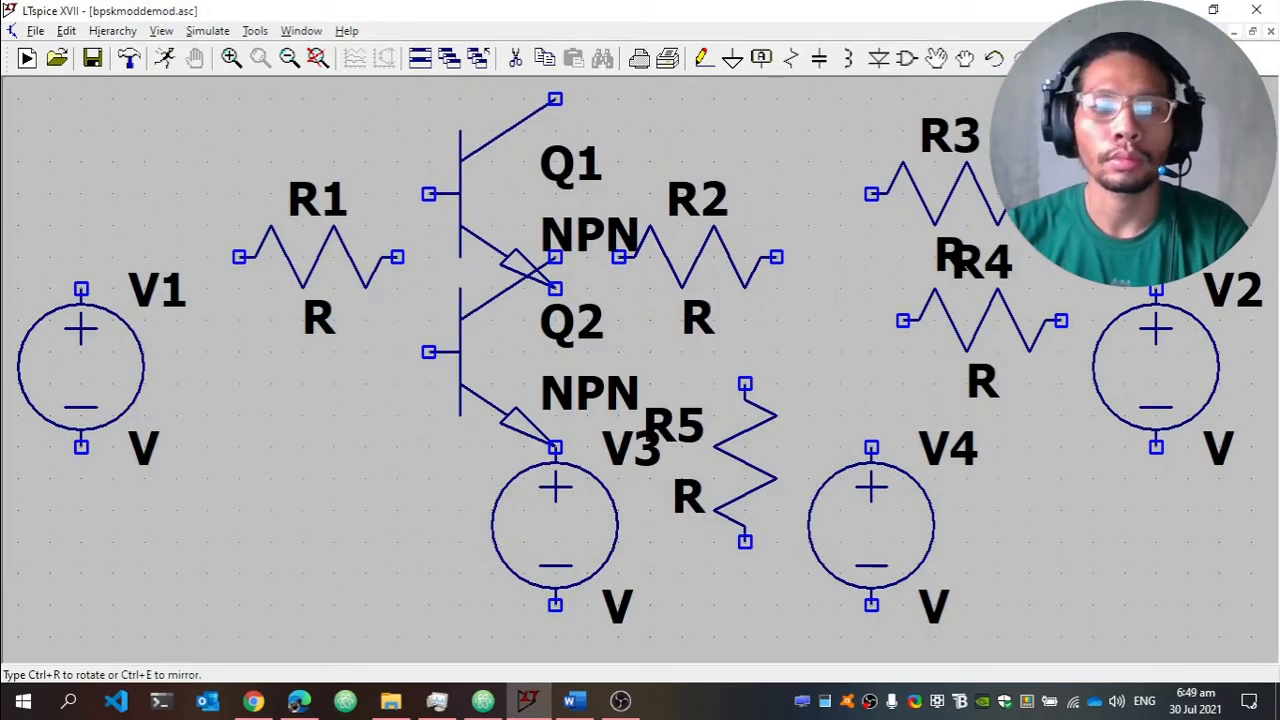
Place a PNP transistor below the NPN transistor.
key(F2)
text(pnp)
key(Return)
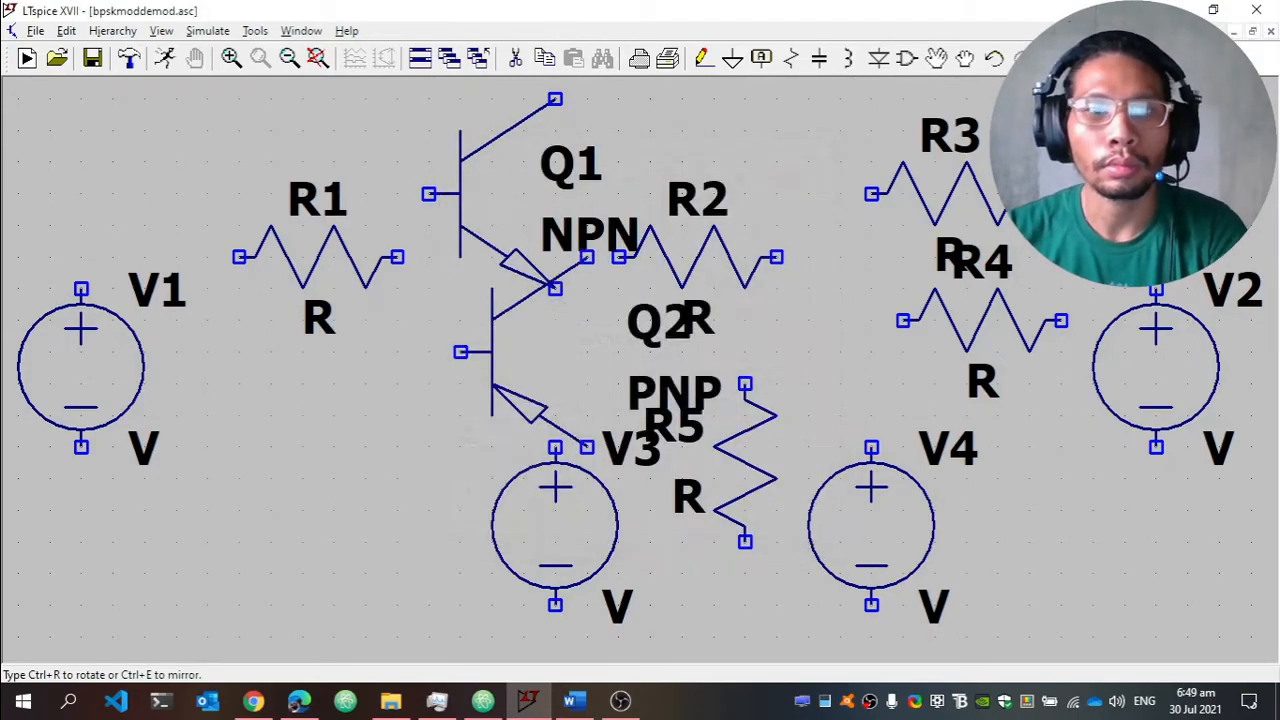
click(301, 413)
key(space)
key(Escape)
Spread out the overlapping parts, separating R2 to R5, V2 and V4 from the transistors and placing Q2 and V3 below Q1.
key(F7)
drag(732, 225, 980, 450)
click(1143, 438)
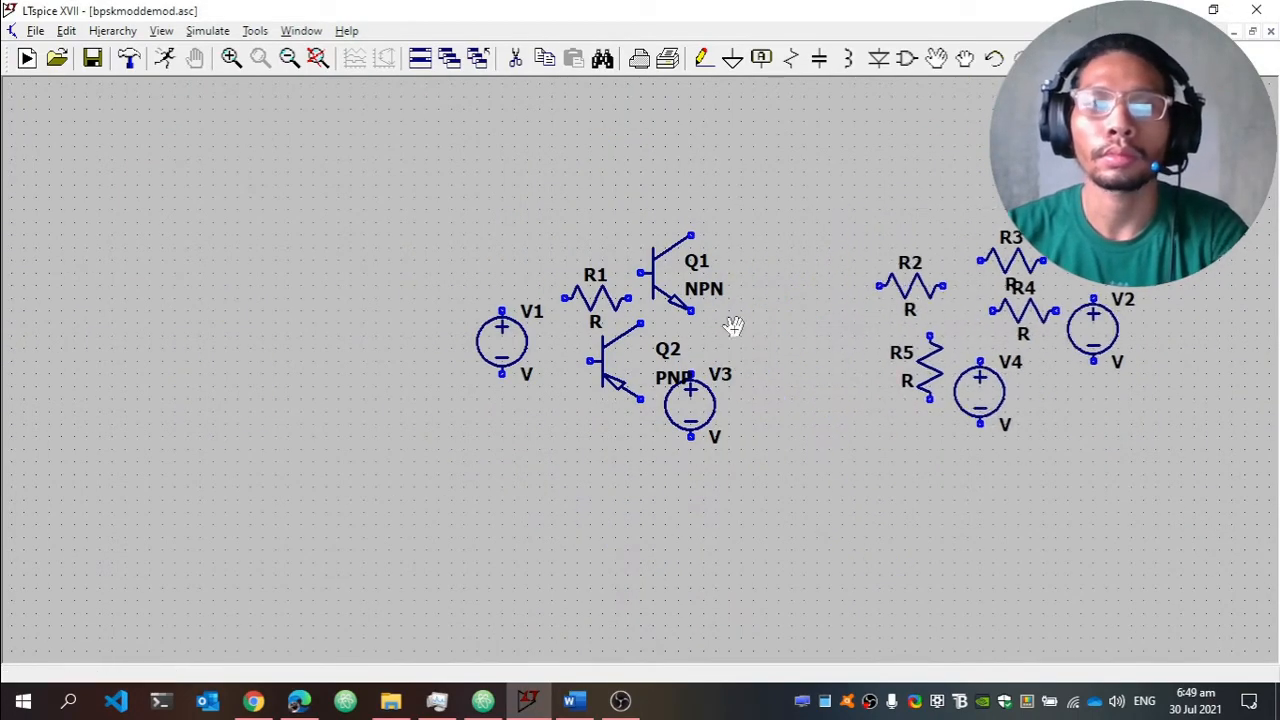
click(690, 405)
click(753, 443)
click(625, 370)
click(675, 408)
drag(951, 343, 712, 356)
drag(600, 341, 380, 508)
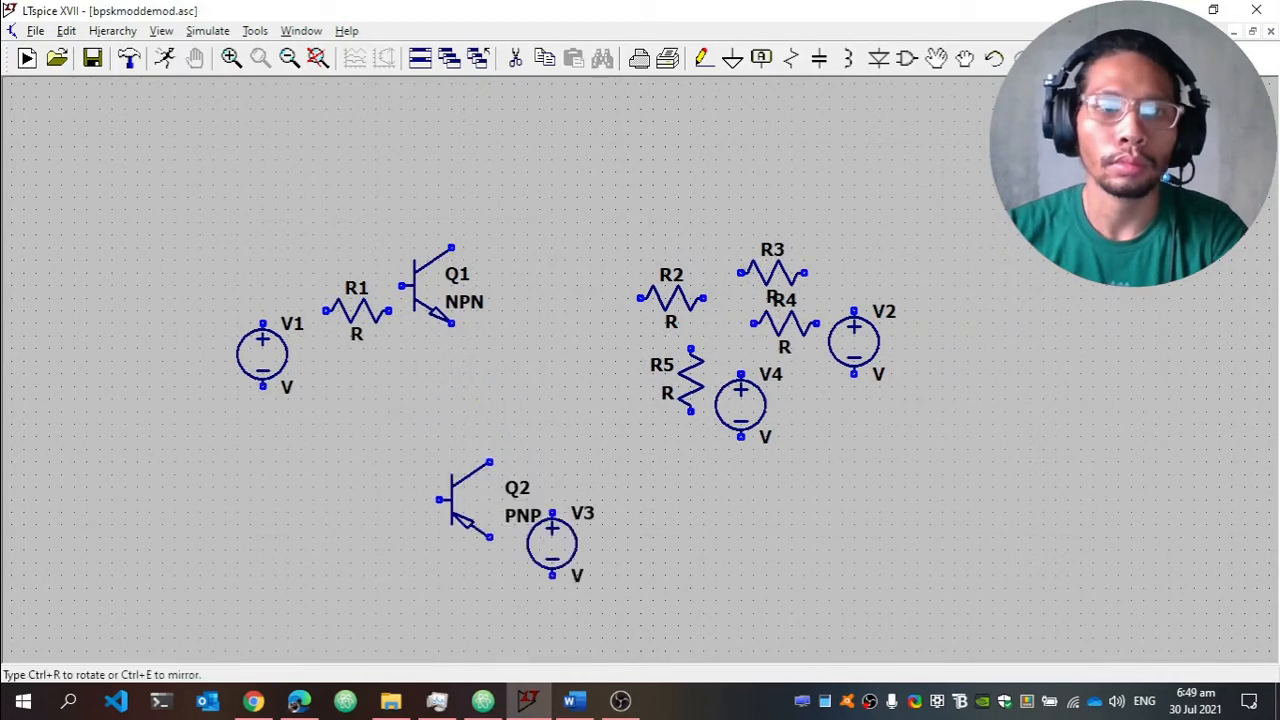
click(380, 546)
Move V1 farther left, R1 between V1 and the transistors, and R2 just right of Q1.
click(258, 366)
click(170, 391)
click(355, 311)
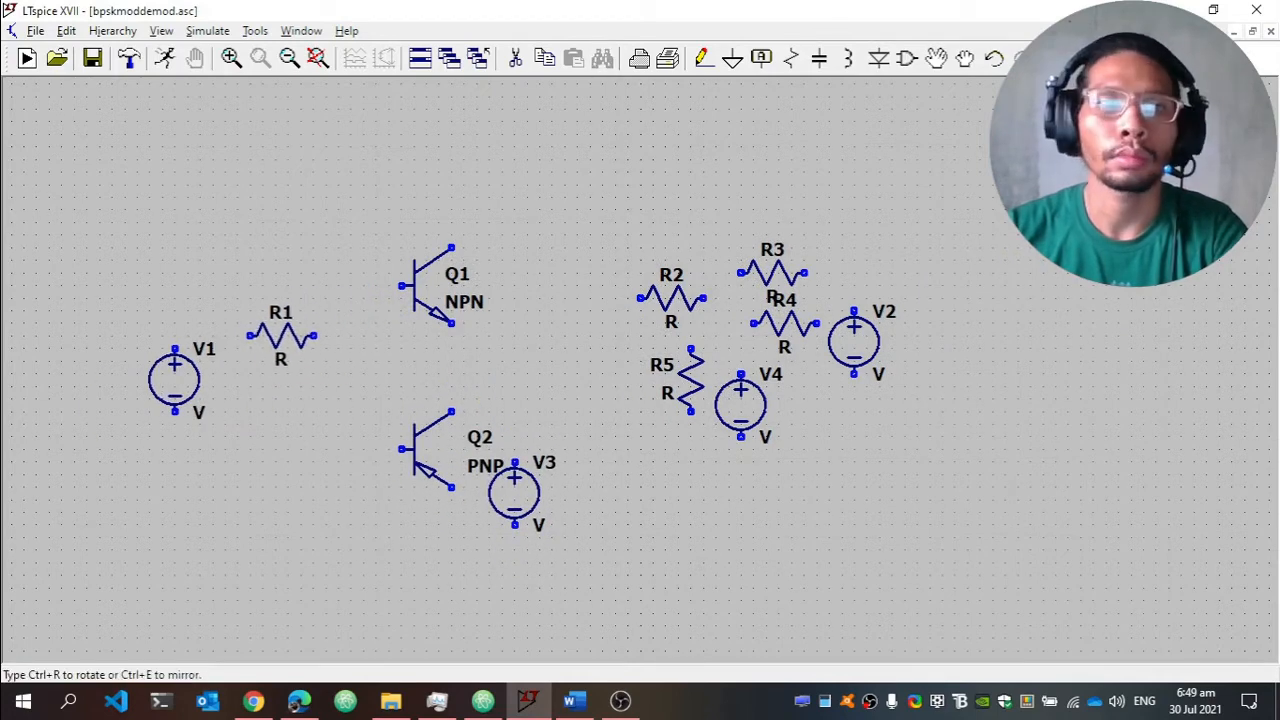
click(292, 361)
click(660, 304)
click(546, 323)
Move V3 below V4 and place R5 to the right of Q2.
click(514, 493)
click(740, 493)
click(690, 380)
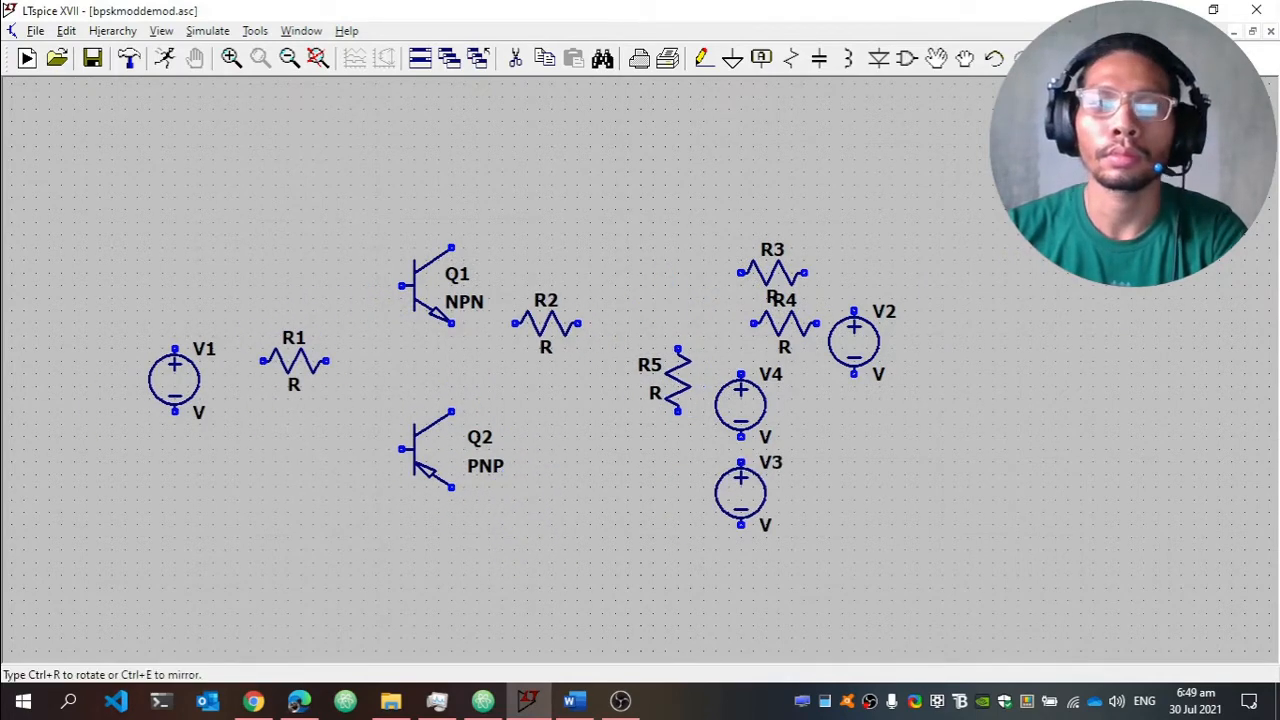
click(590, 455)
Arrange V3 and V4 side by side, spaced apart, to the right of R5.
click(737, 493)
click(814, 469)
click(738, 412)
click(874, 477)
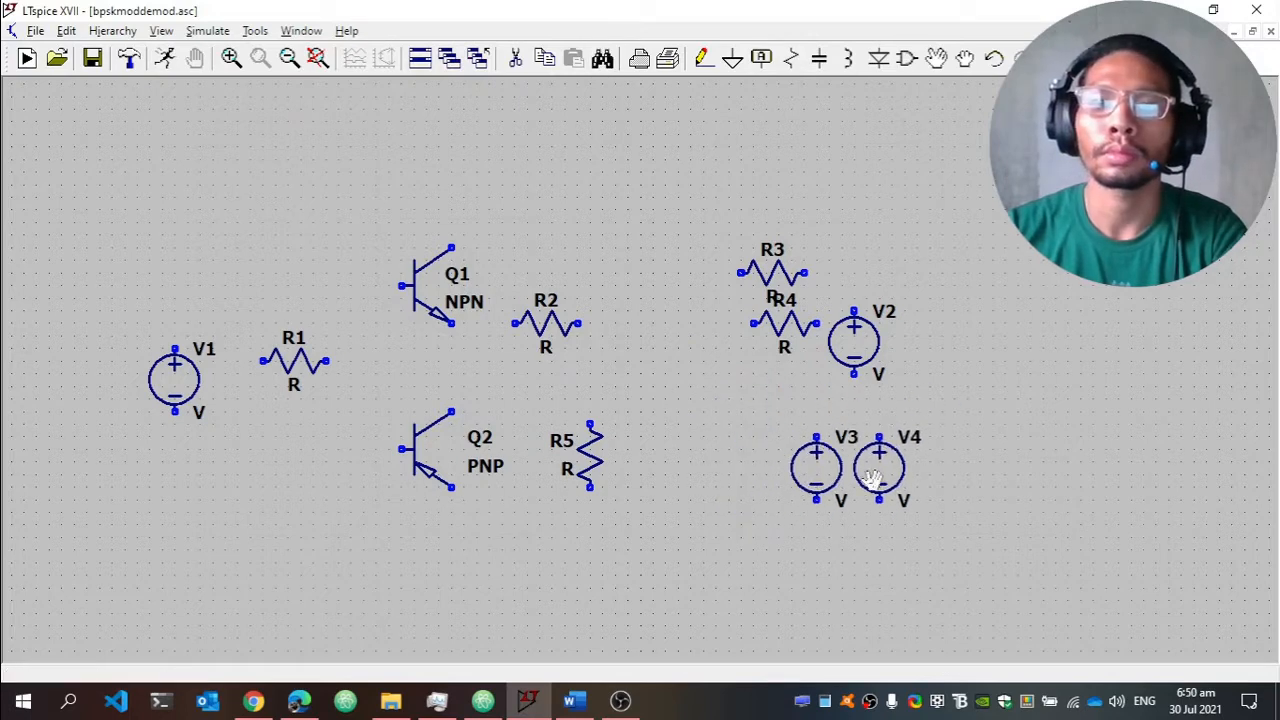
click(814, 469)
click(727, 457)
click(876, 471)
click(838, 457)
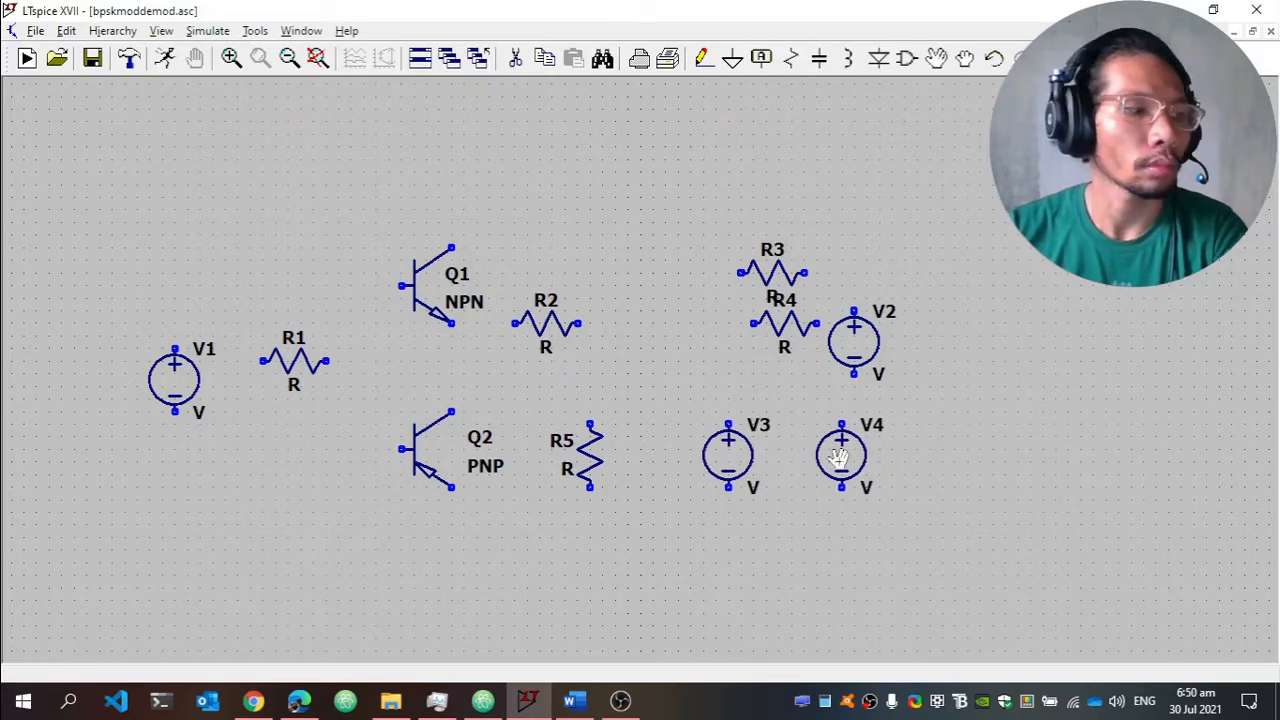
Move V2 to the far right of the circuit and place R4 above and left of it.
click(858, 345)
click(1046, 383)
click(792, 330)
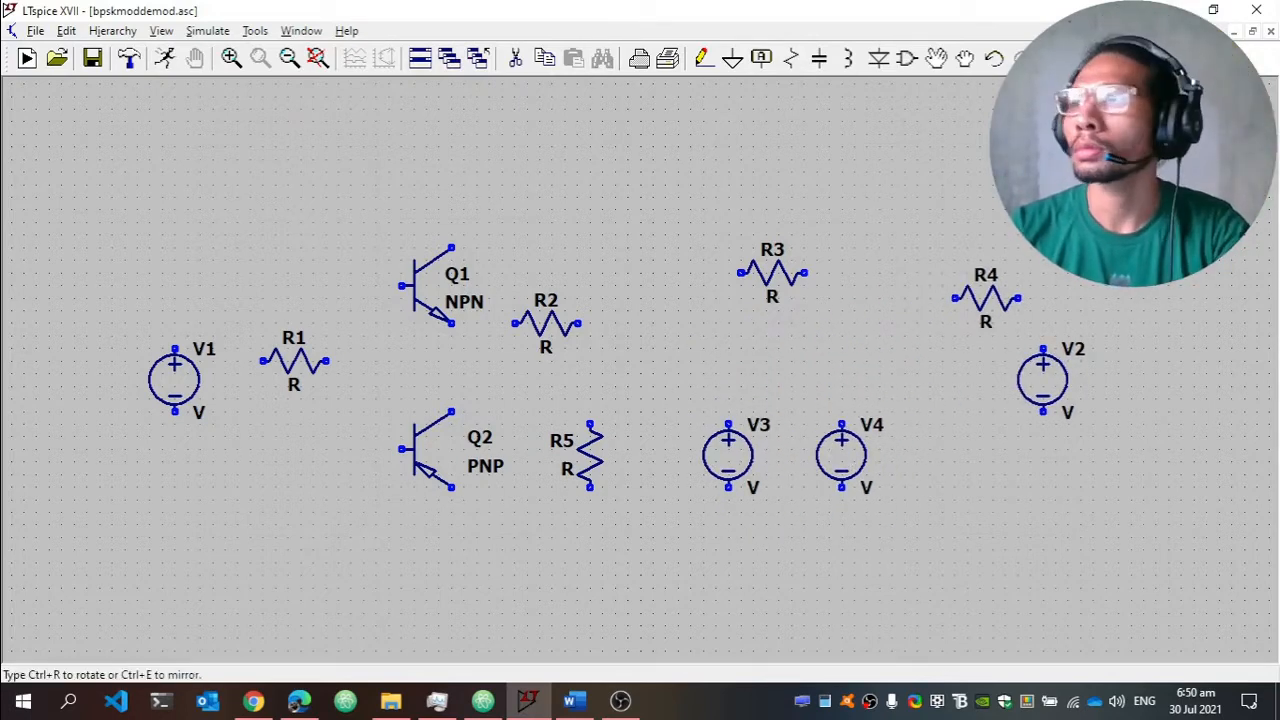
click(980, 303)
Place an OP07 operational amplifier to the right of R2, above V3.
key(F2)
text(op)
click(751, 371)
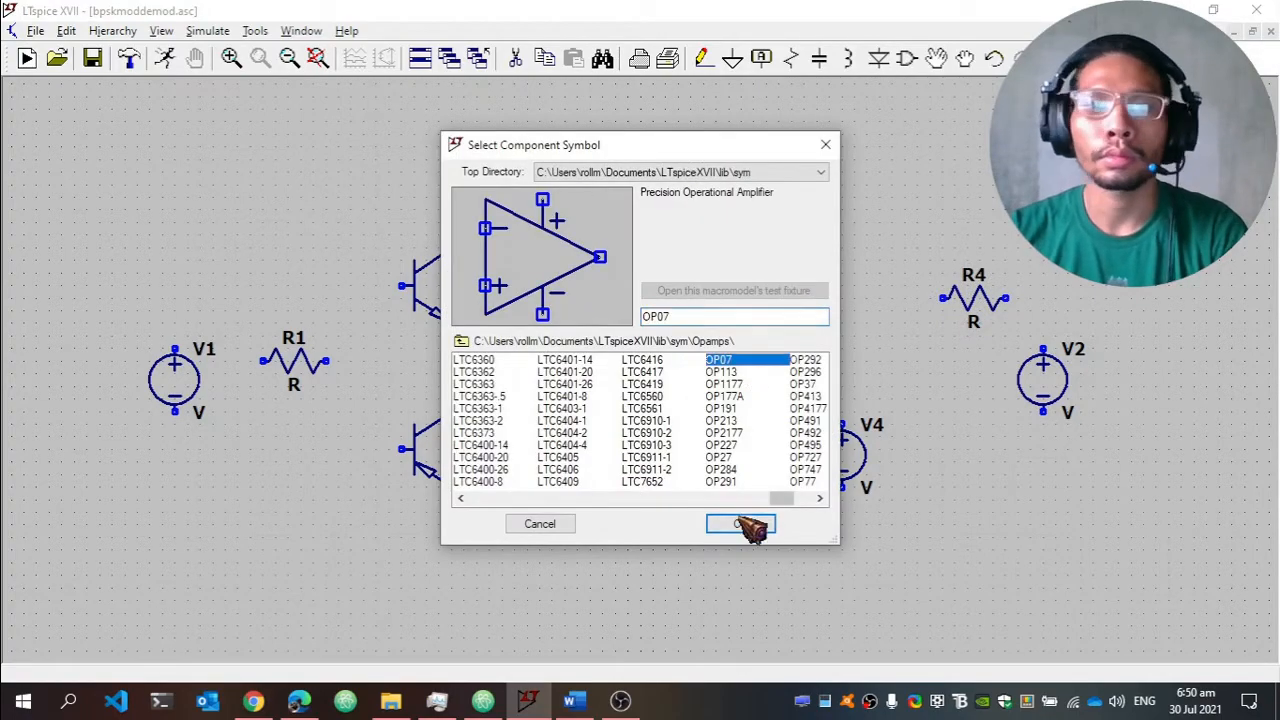
click(740, 523)
click(690, 348)
Move R3 directly above the OP07 op-amp.
key(F7)
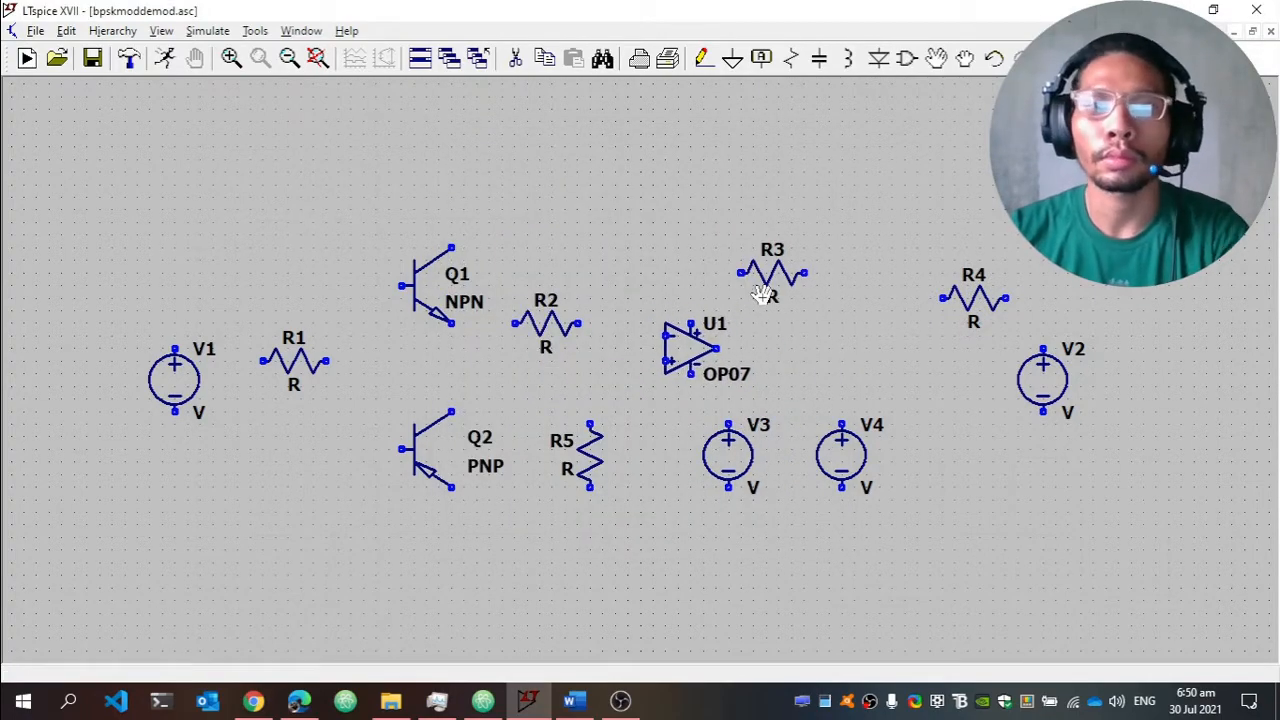
click(765, 277)
click(690, 237)
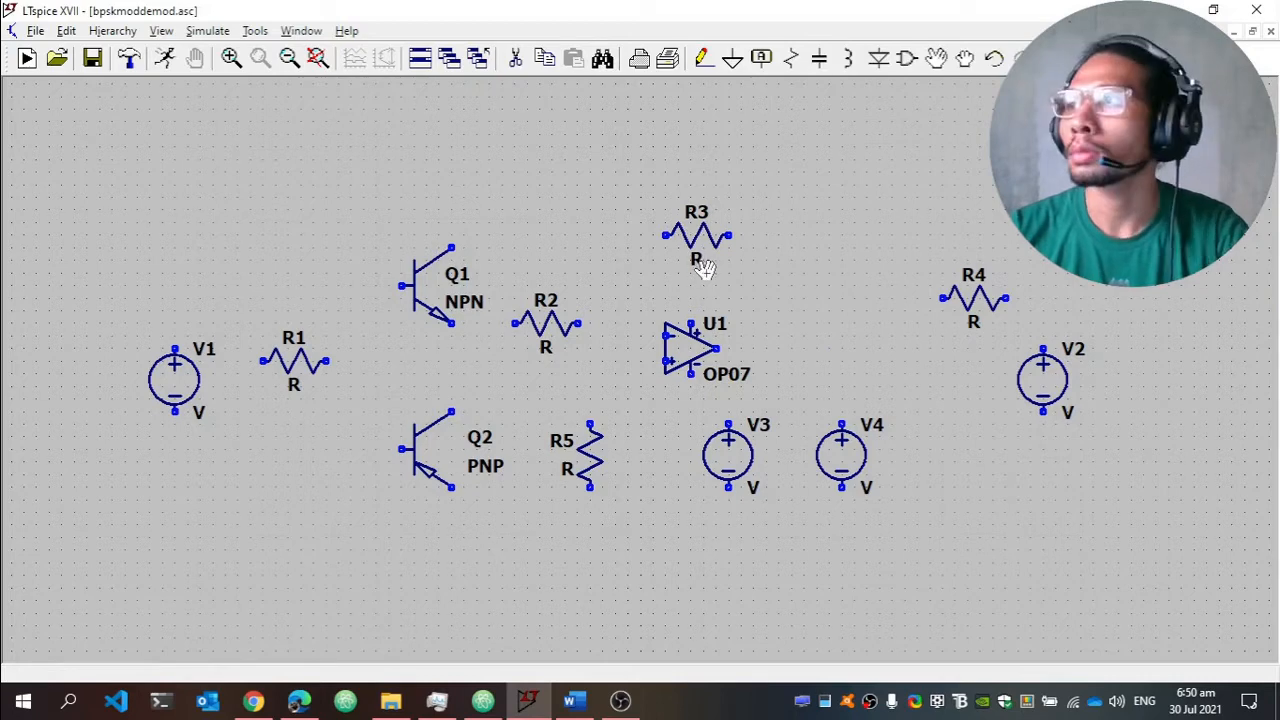
Place ground symbols below V1, V2, V3, V4 and R5.
key(g)
click(174, 437)
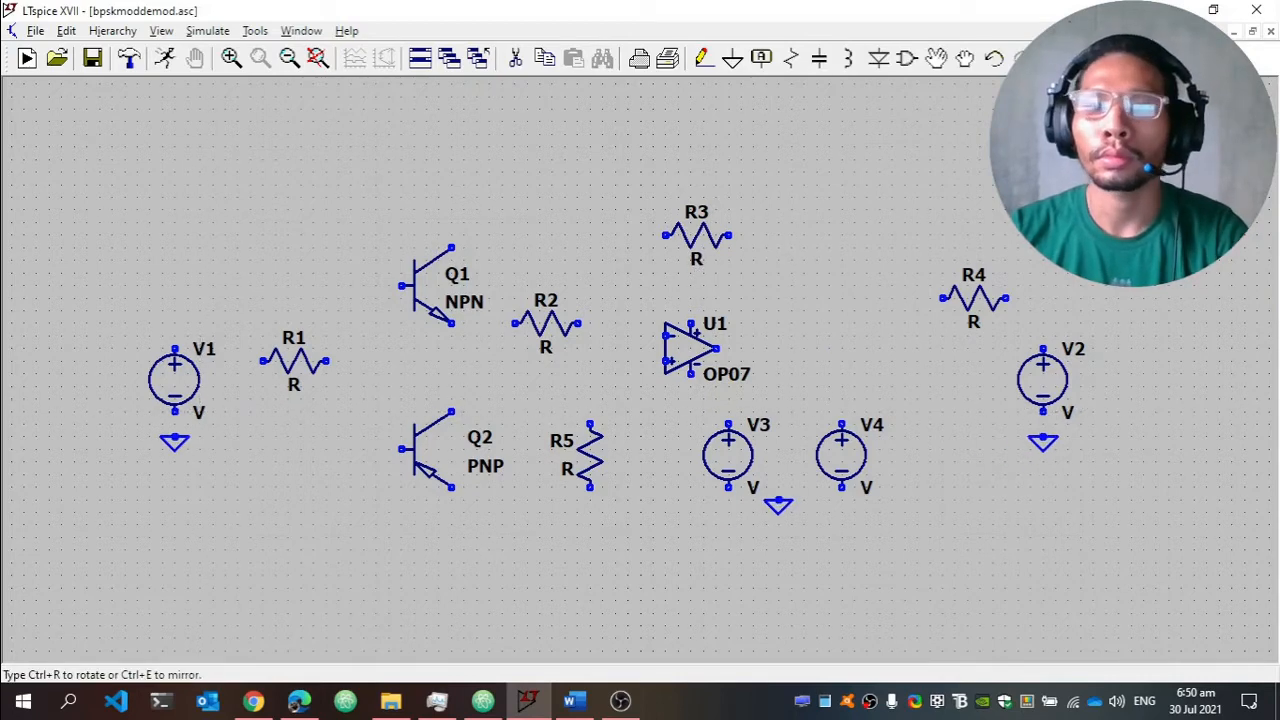
click(728, 509)
click(842, 509)
click(590, 509)
key(Escape)
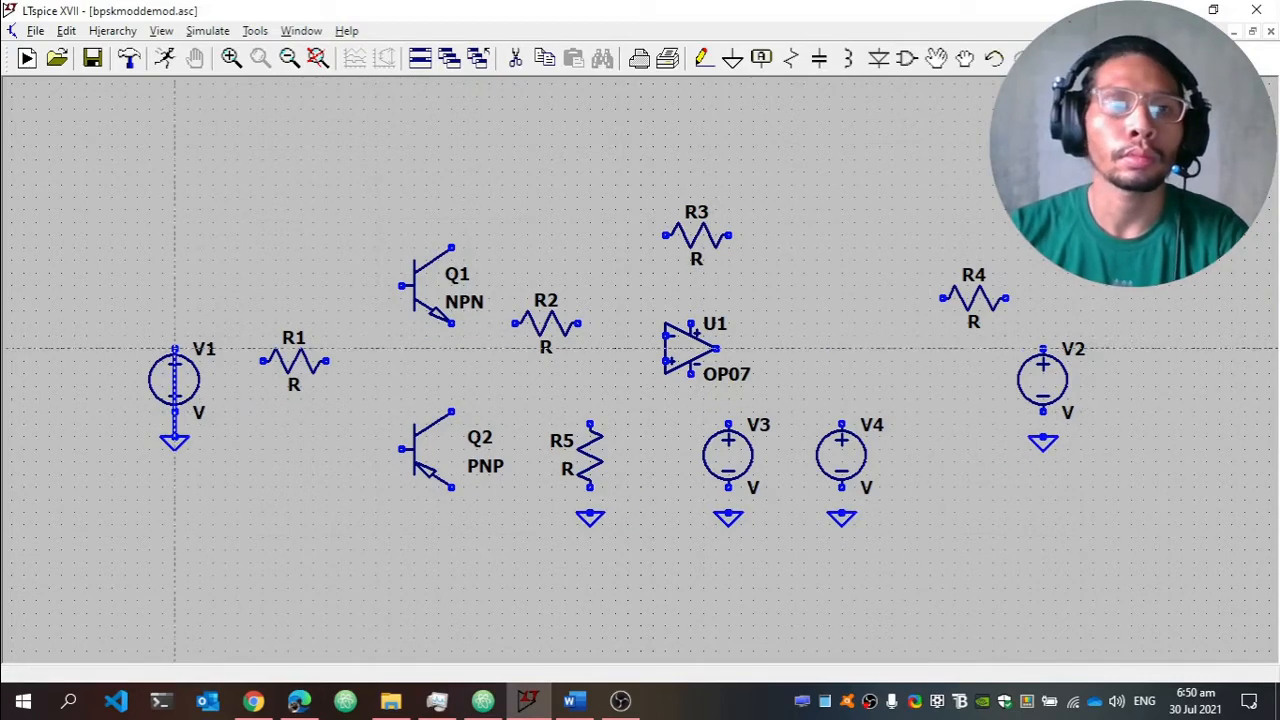
Wire V1 to R1 and to its ground, and shift V1 with its ground lower.
click(174, 350)
key(Escape)
key(F7)
drag(270, 283, 138, 460)
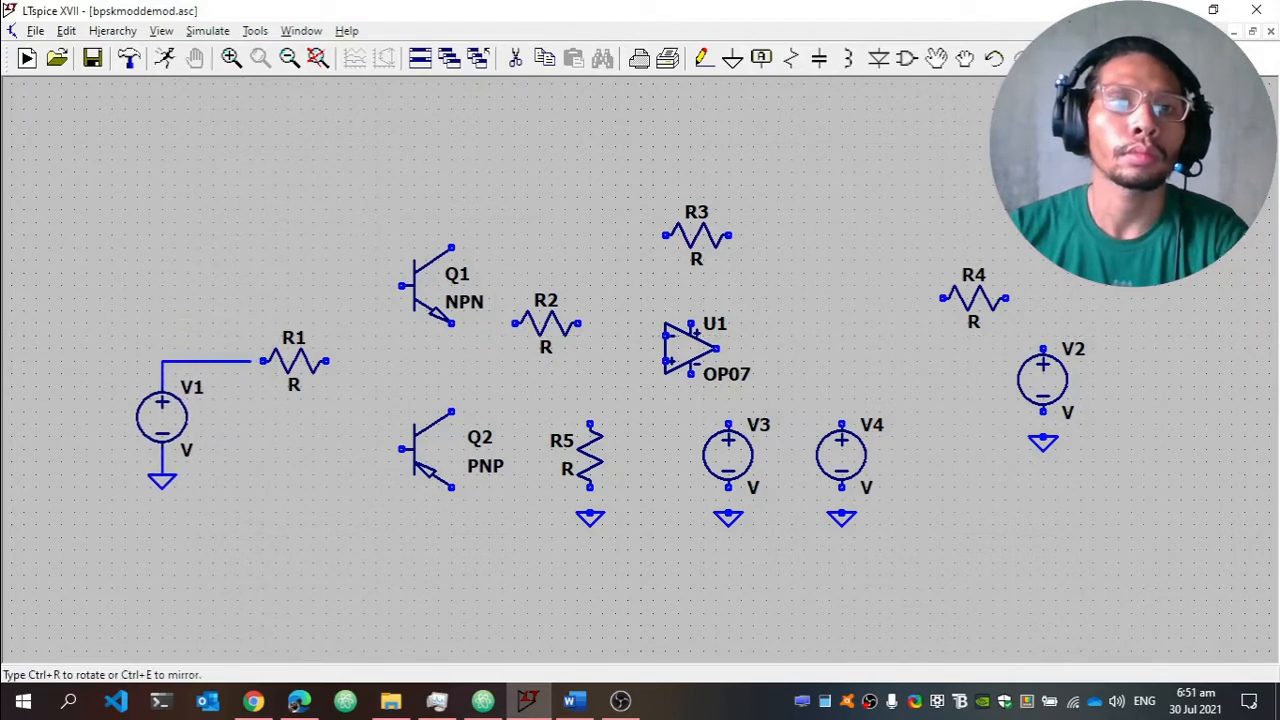
click(138, 498)
Wire the bases of Q1 and Q2 together and connect R1 to that wire.
click(402, 287)
click(374, 449)
click(402, 449)
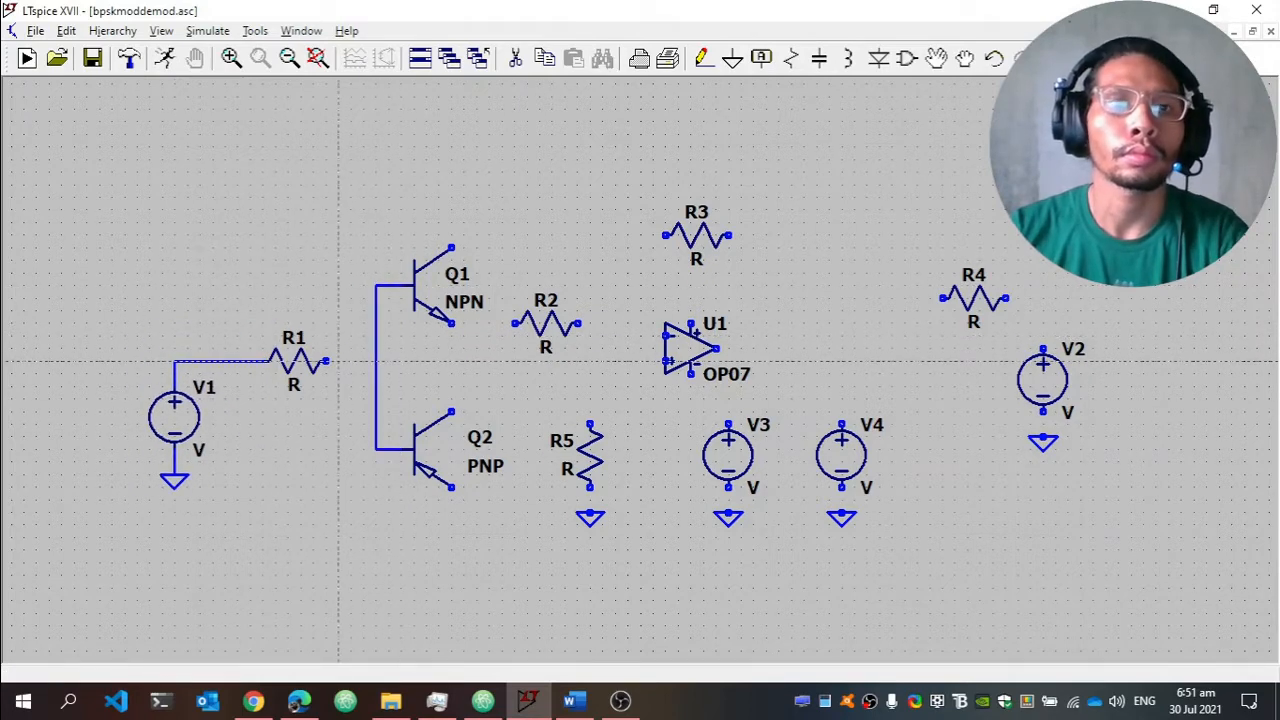
Align the op-amp's inverting input with R2 and wire Q1's emitter through R2 to that input.
drag(697, 333, 697, 321)
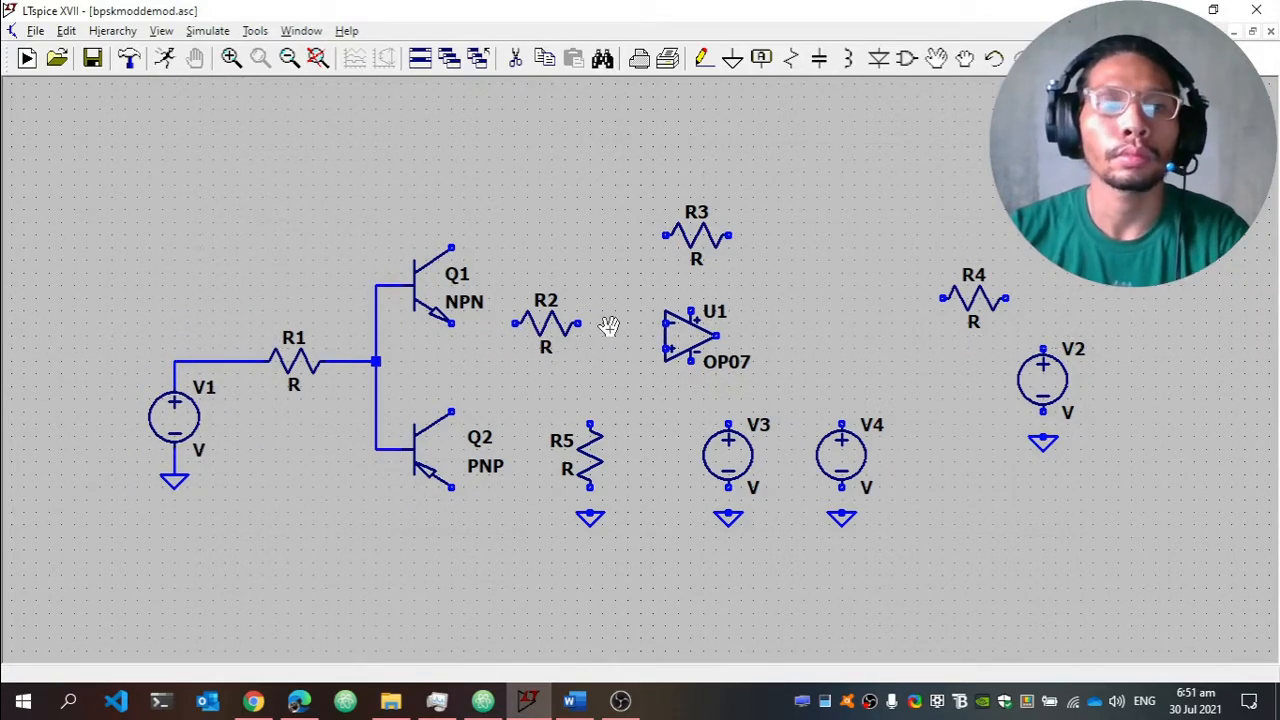
click(451, 323)
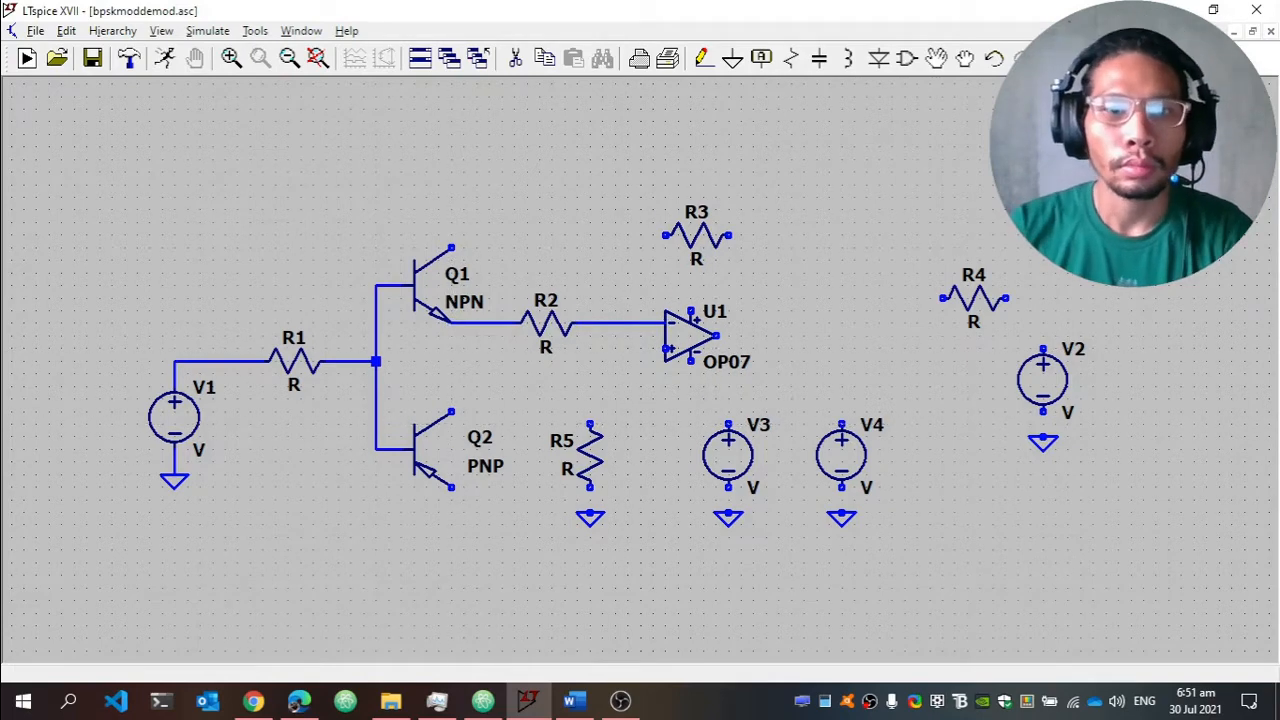
Wire Q2's collector through R5 to ground and route a wire from Q2's emitter around the circuit to Q1's collector.
click(454, 562)
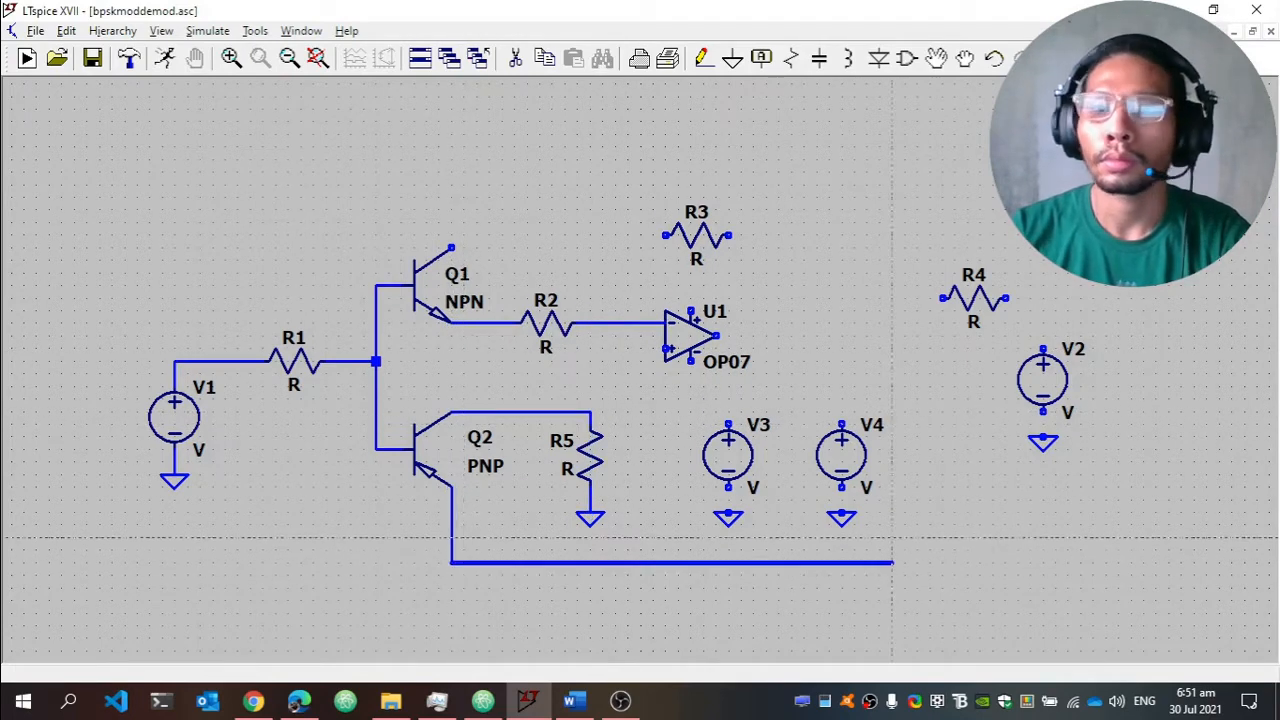
click(930, 160)
click(451, 248)
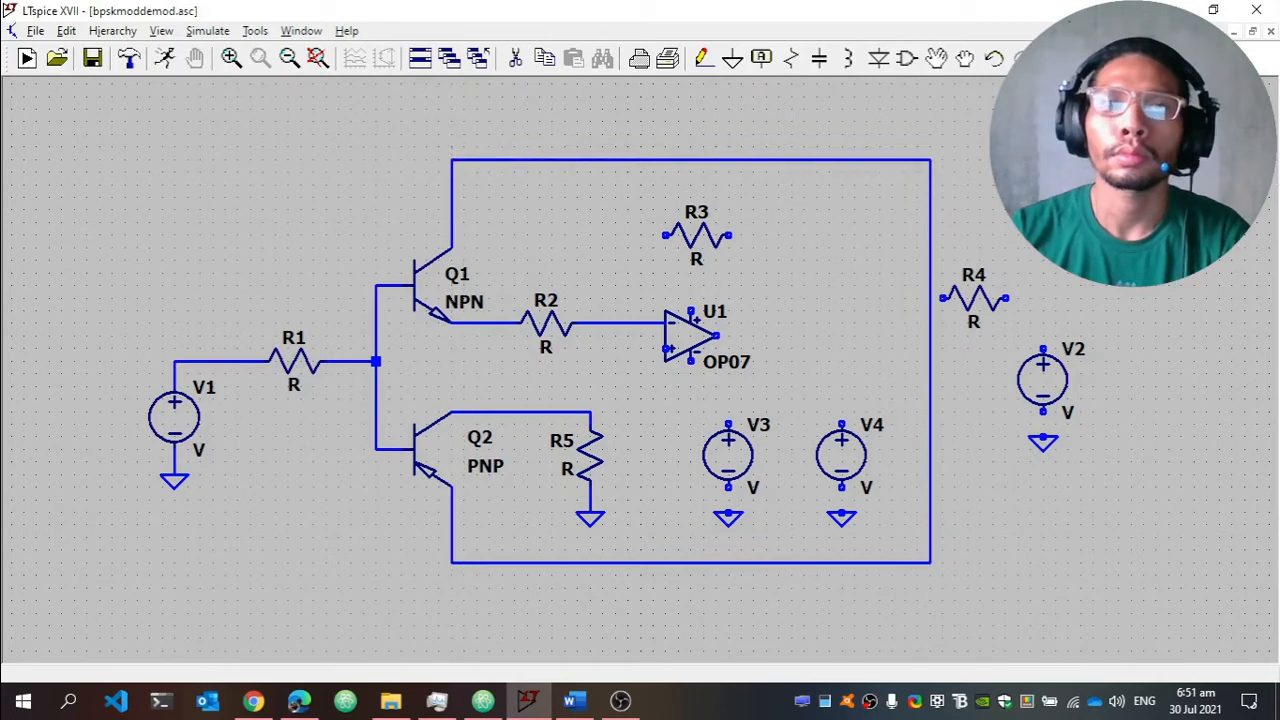
Wire the op-amp's non-inverting input to the junction of Q2's collector and R5.
click(668, 349)
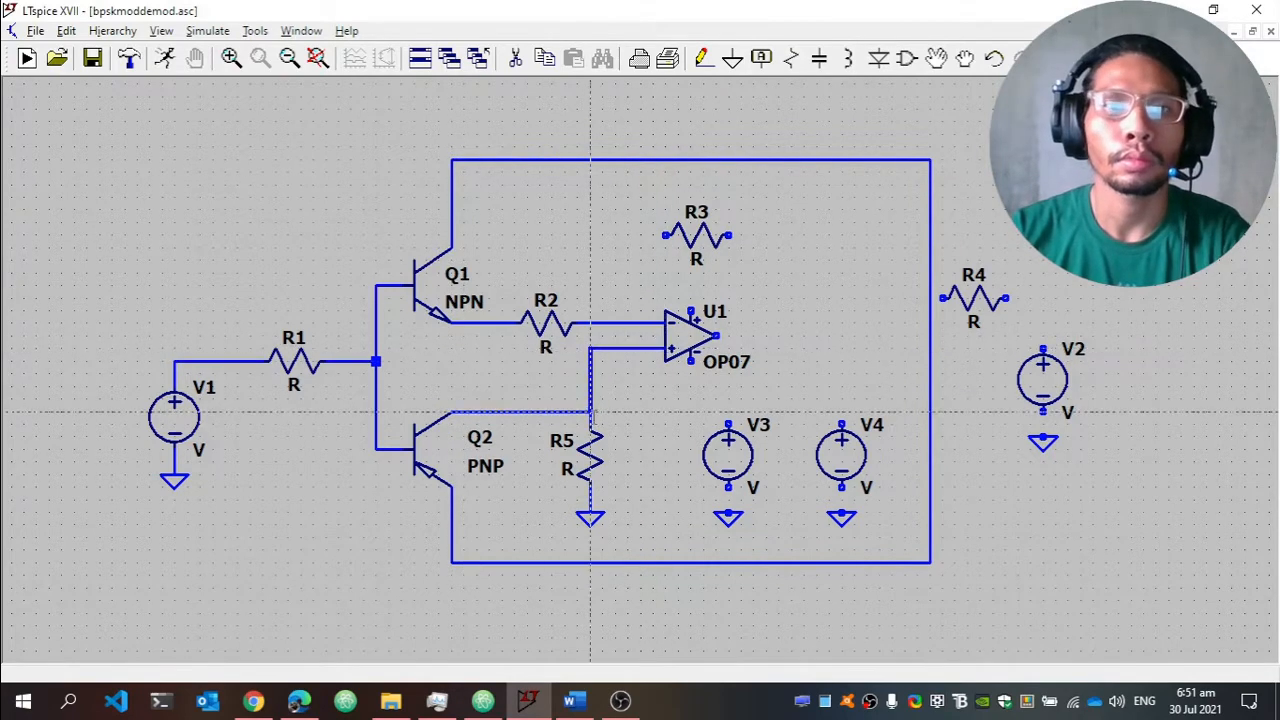
click(590, 412)
drag(857, 403, 708, 538)
click(758, 454)
key(F3)
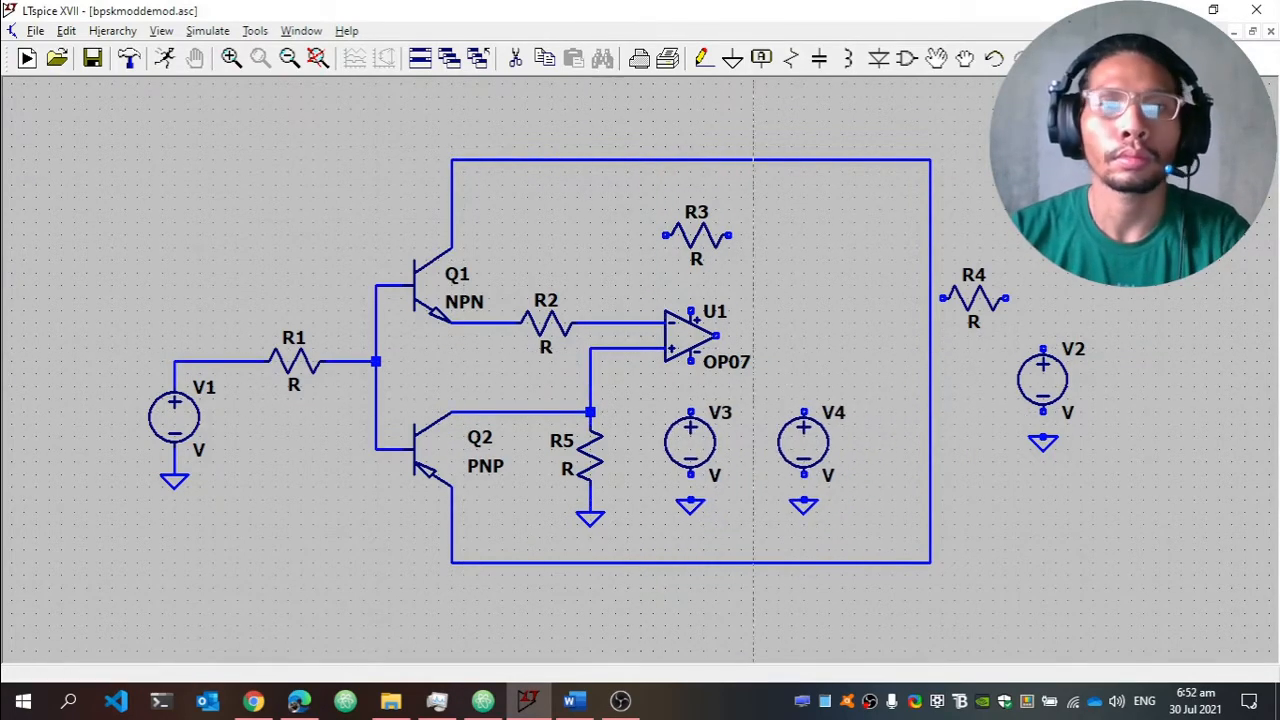
click(692, 457)
key(ctrl+e)
key(Escape)
key(F3)
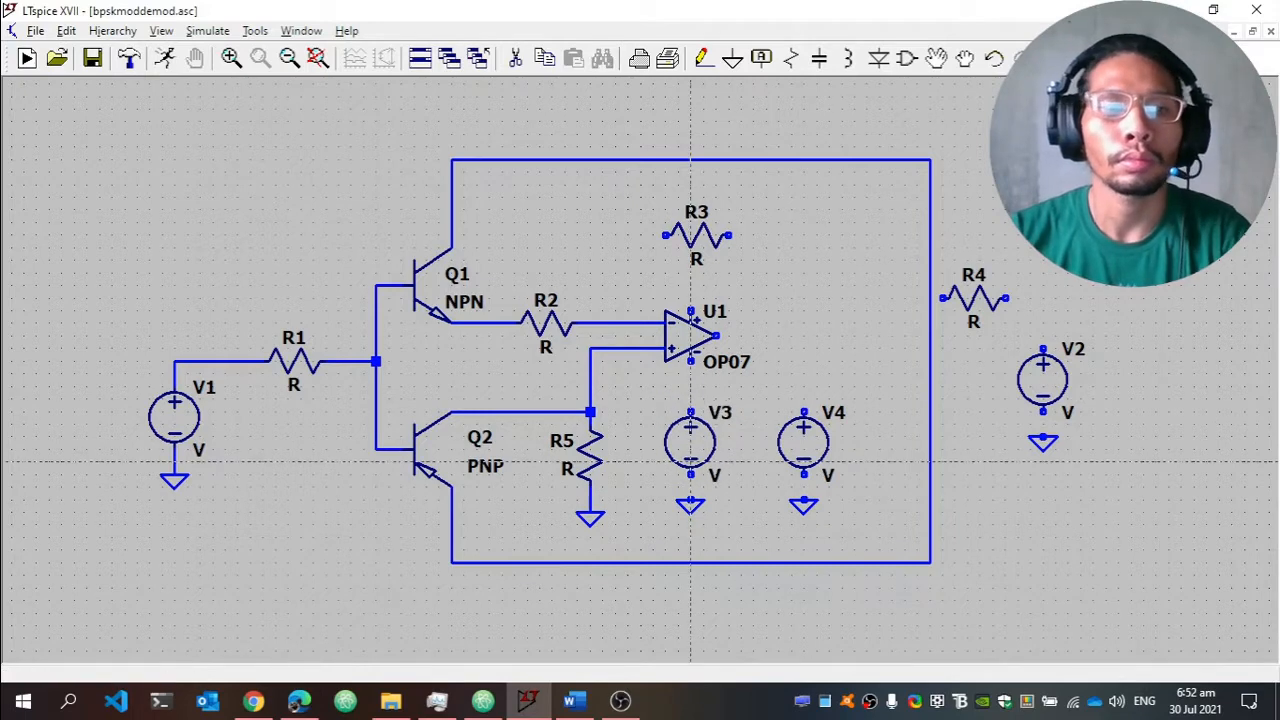
key(Escape)
key(F9)
Move V3 and V4 with their grounds left so V3 sits under the op-amp, and rotate V3 by 180 degrees.
key(F7)
drag(951, 384, 690, 536)
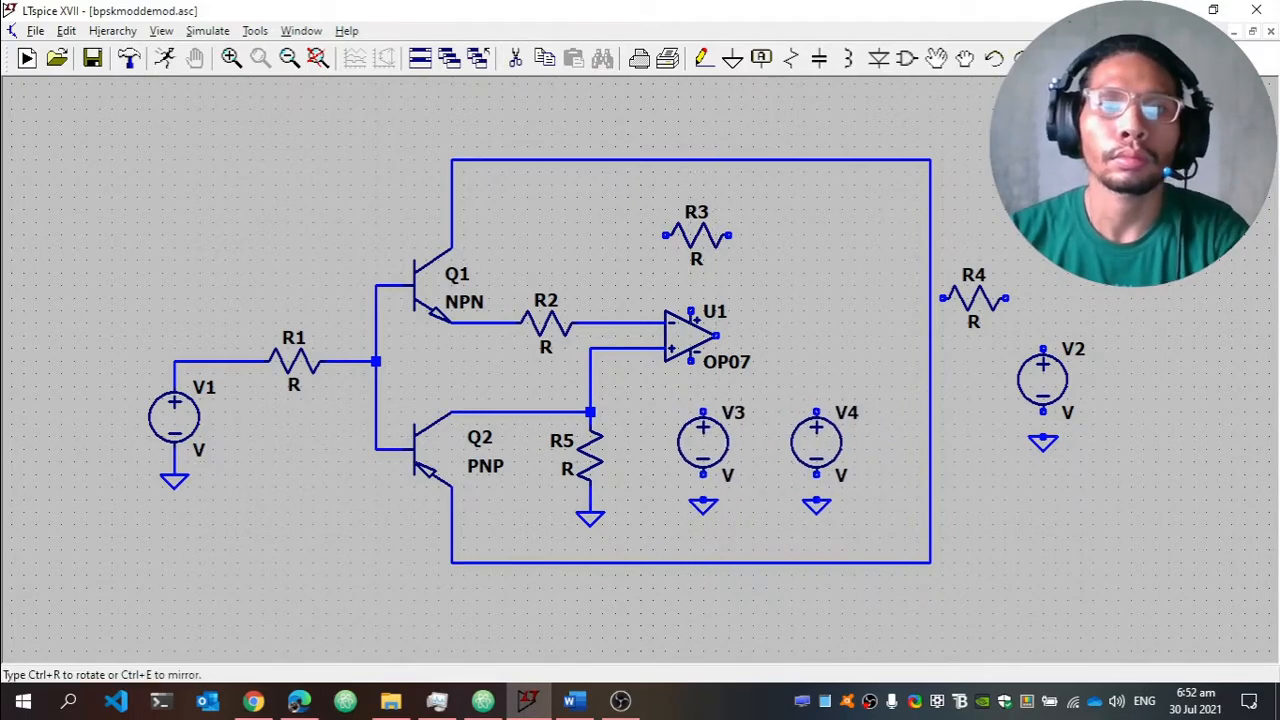
click(652, 524)
key(ctrl+r)
key(ctrl+r)
click(692, 440)
Wire V3 between the op-amp's negative supply pin and ground, and shift V3 slightly down along the wire.
key(F3)
click(690, 499)
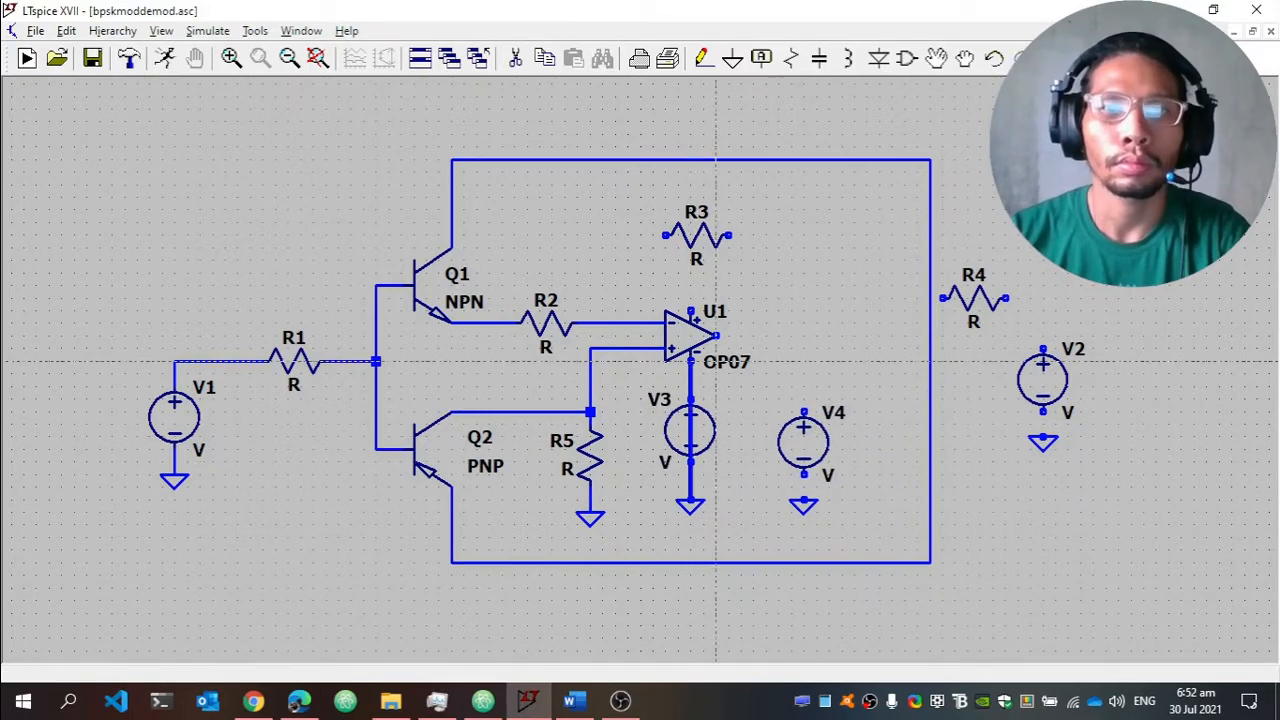
click(690, 361)
key(F8)
click(690, 430)
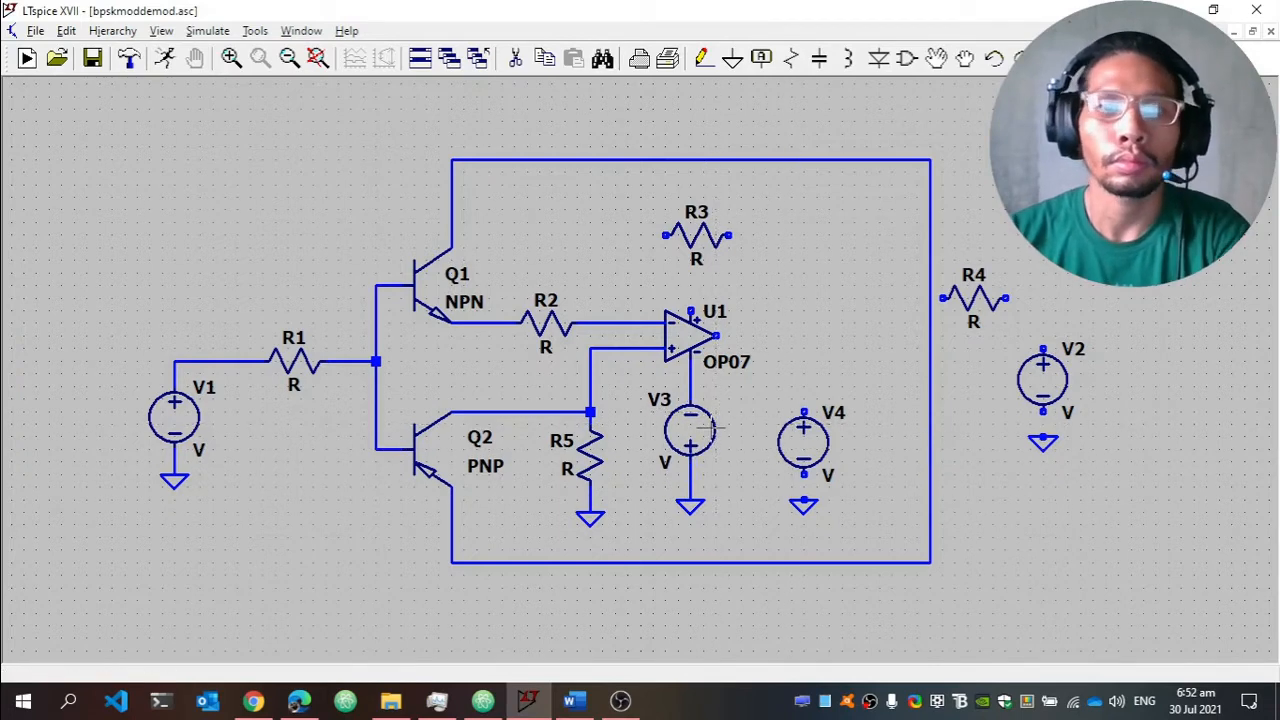
click(690, 430)
Wire V4 between ground and the op-amp's positive supply pin, and extend a wire from the op-amp output.
key(F3)
click(803, 411)
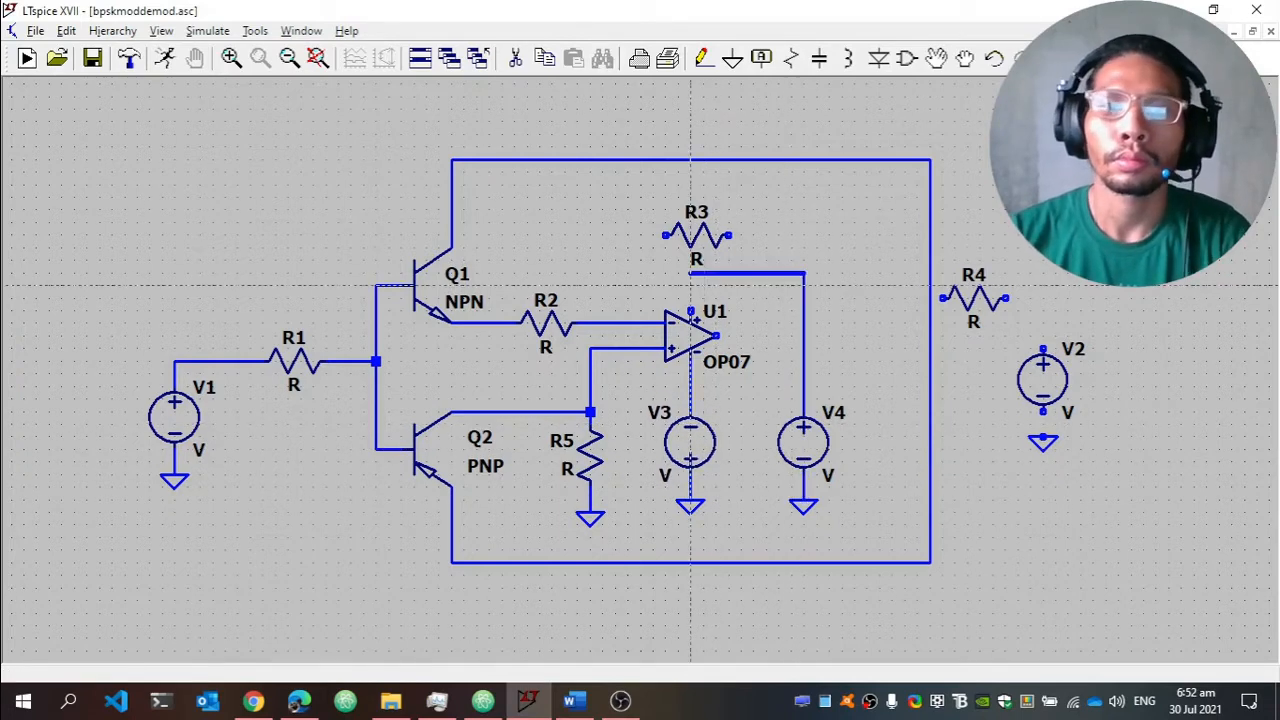
click(815, 337)
key(Escape)
Move V4 with its ground and vertical wire closer to V3.
drag(899, 212, 866, 274)
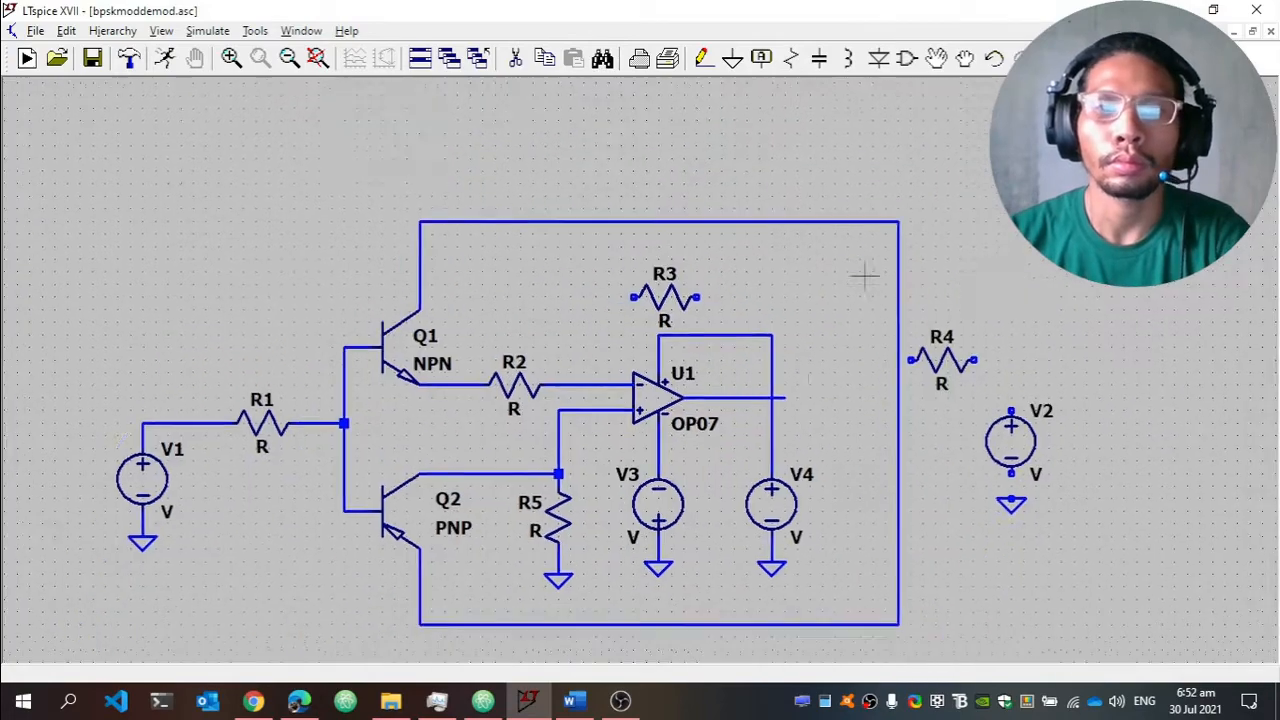
key(space)
key(F7)
drag(936, 400, 846, 590)
click(778, 590)
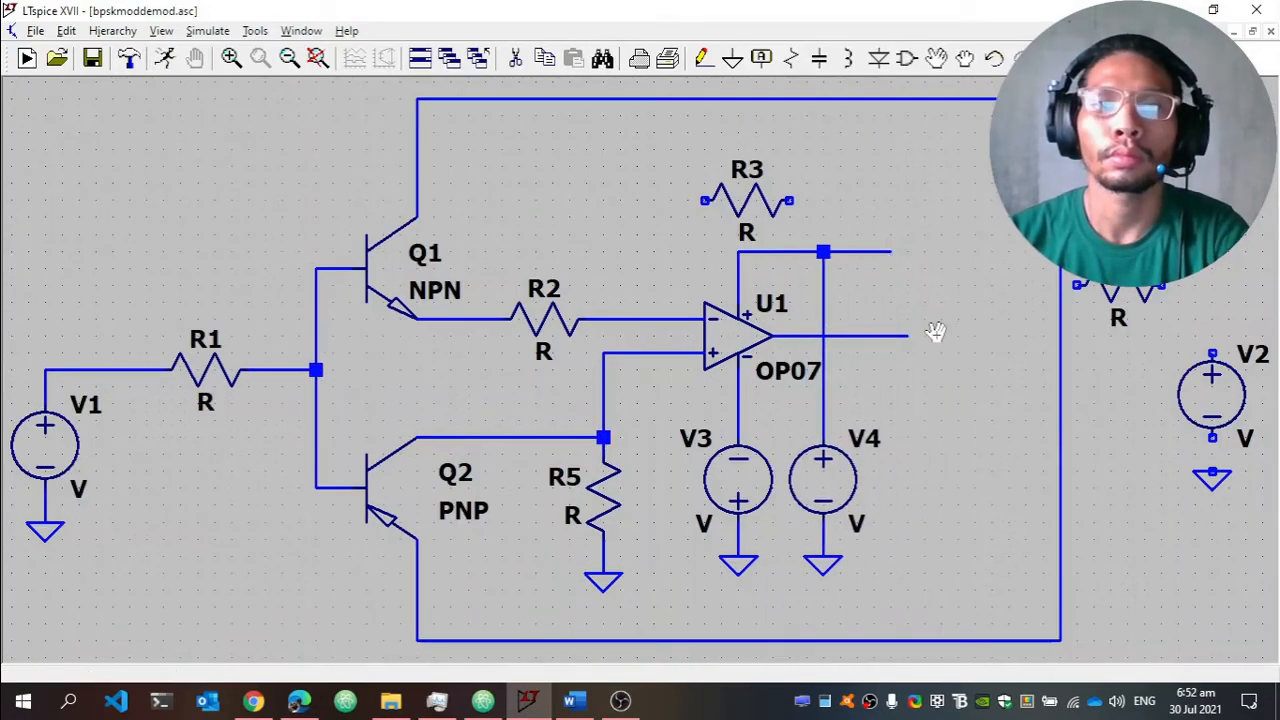
Wire R3 as feedback from the op-amp output to its inverting input, and delete the leftover supply wire stub beyond V4.
key(F3)
click(857, 336)
click(857, 200)
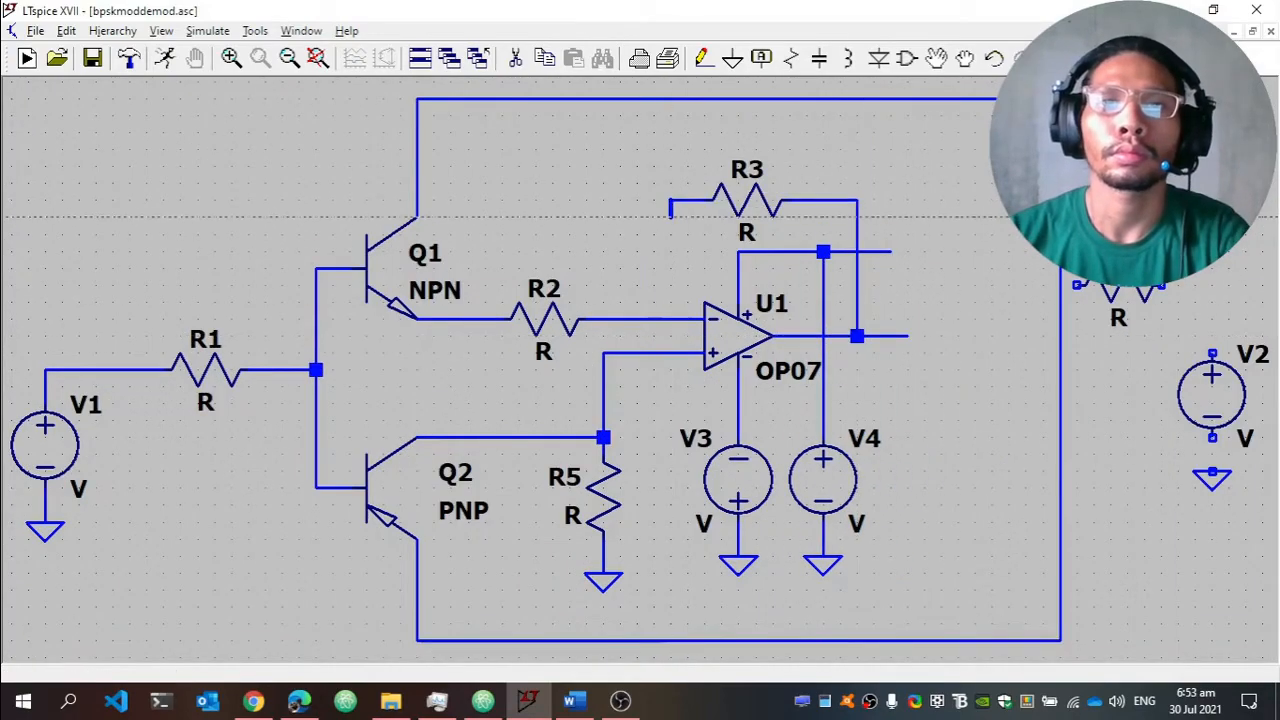
click(637, 319)
key(F5)
click(884, 255)
Label the op-amp output net as BPSKSignal at the end of the output wire.
key(F4)
text(o)
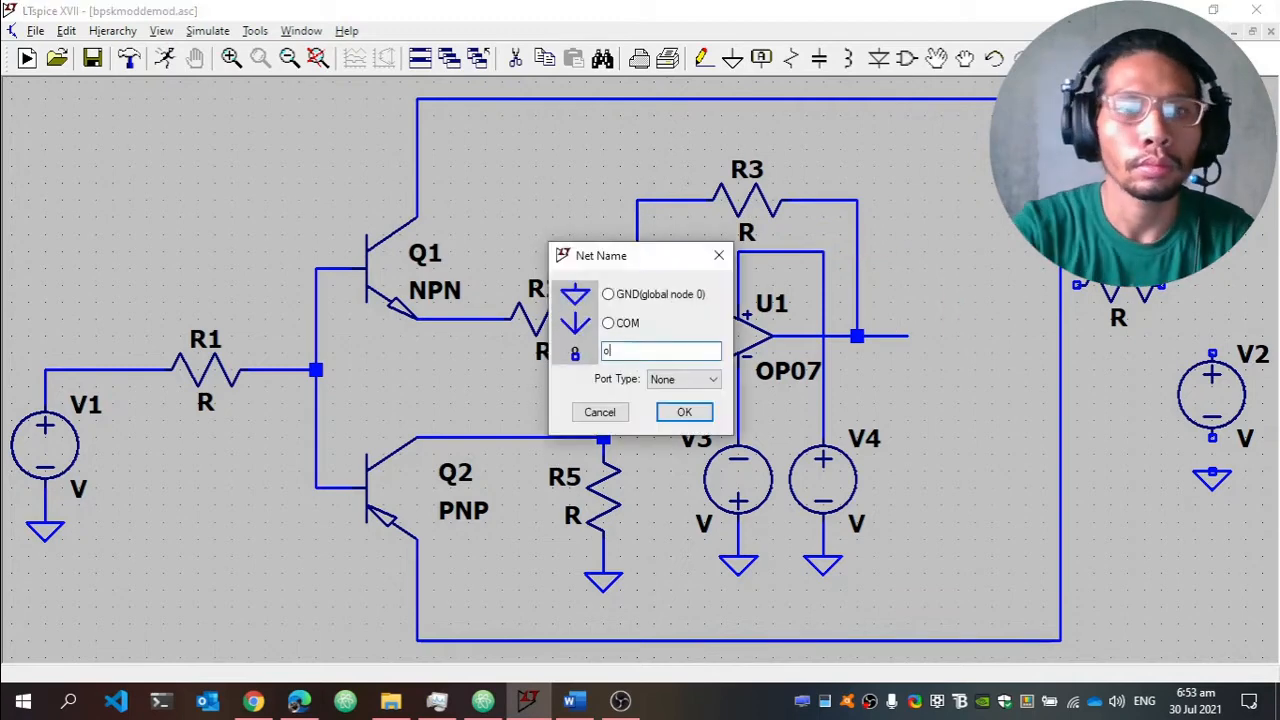
text(PSKSig)
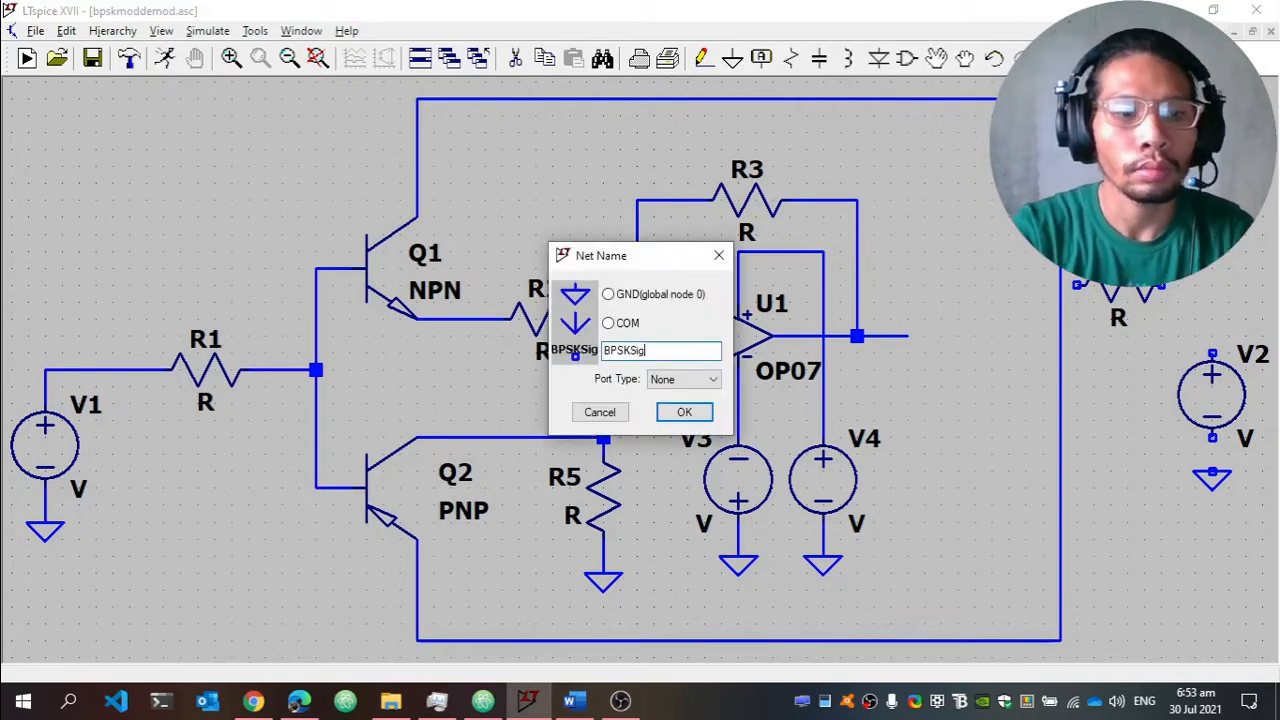
text(nal)
key(Return)
click(857, 336)
Change the BPSKSignal label to port type Output and move it closer to the op-amp's output node.
key(F4)
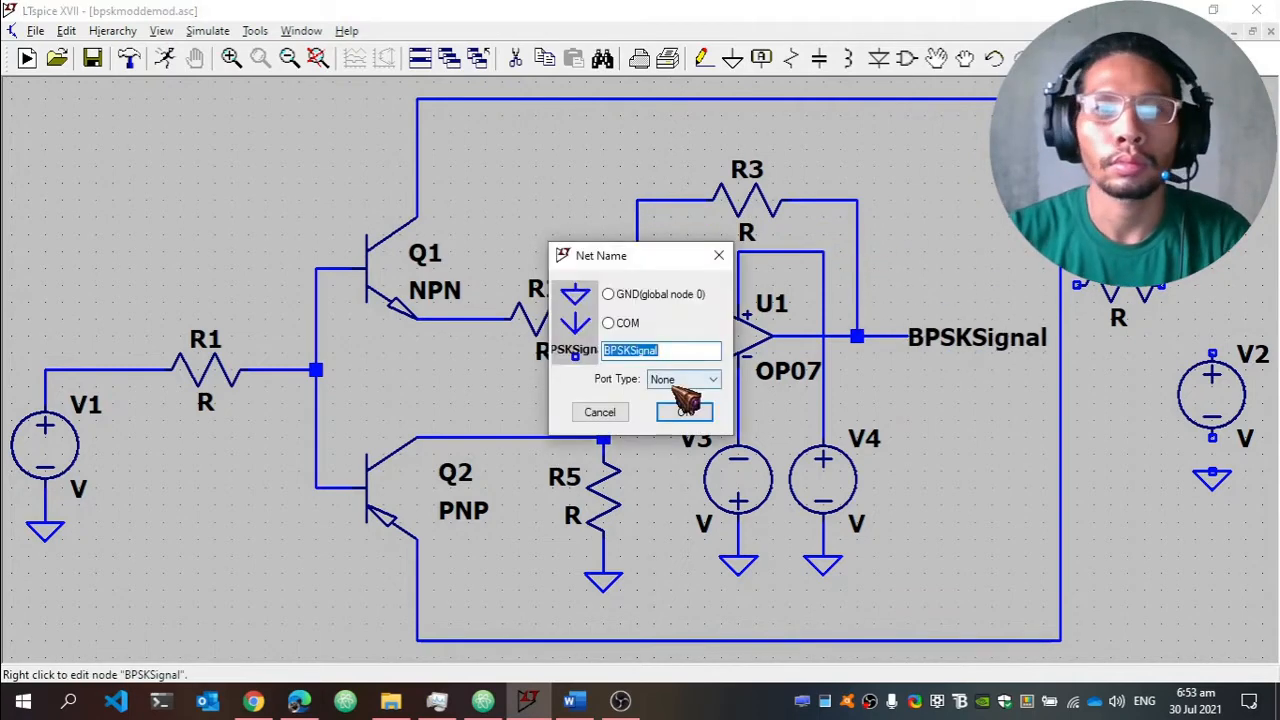
click(683, 380)
click(670, 421)
click(685, 412)
key(F7)
click(966, 336)
click(963, 340)
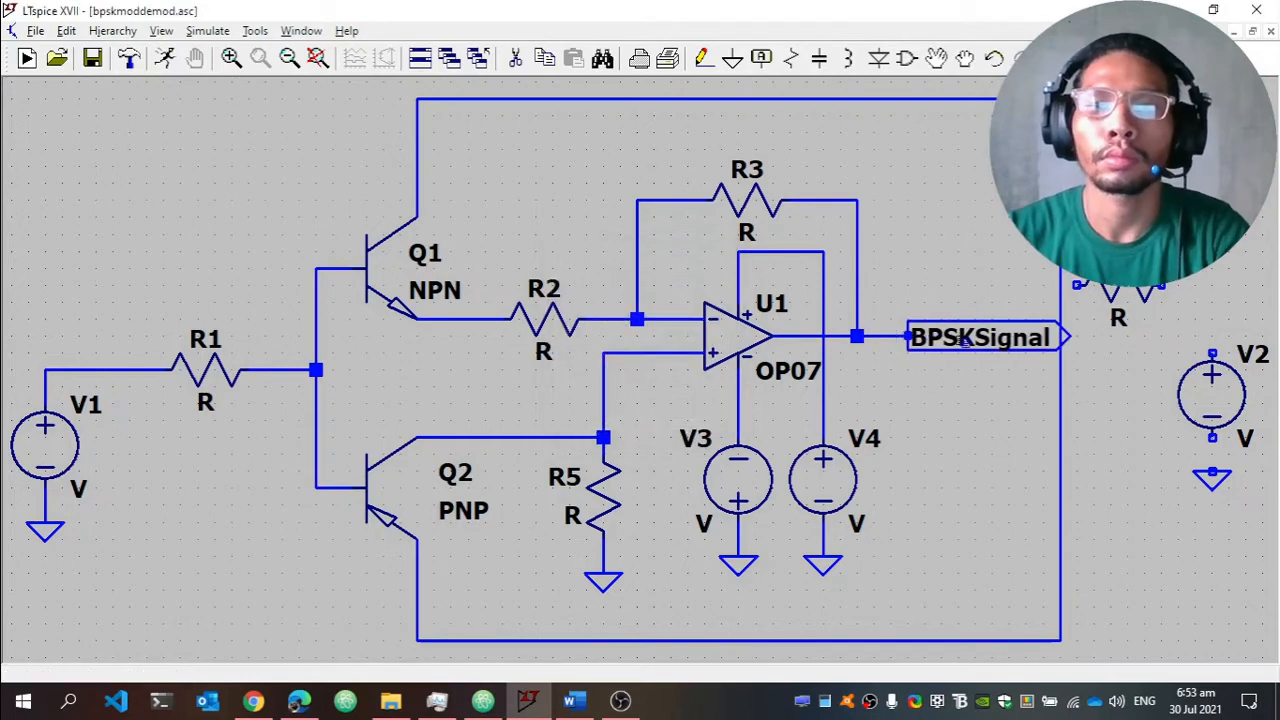
click(929, 339)
Wire R4 between the outer loop wire and V2's positive terminal, and connect V2's negative terminal to ground.
key(F3)
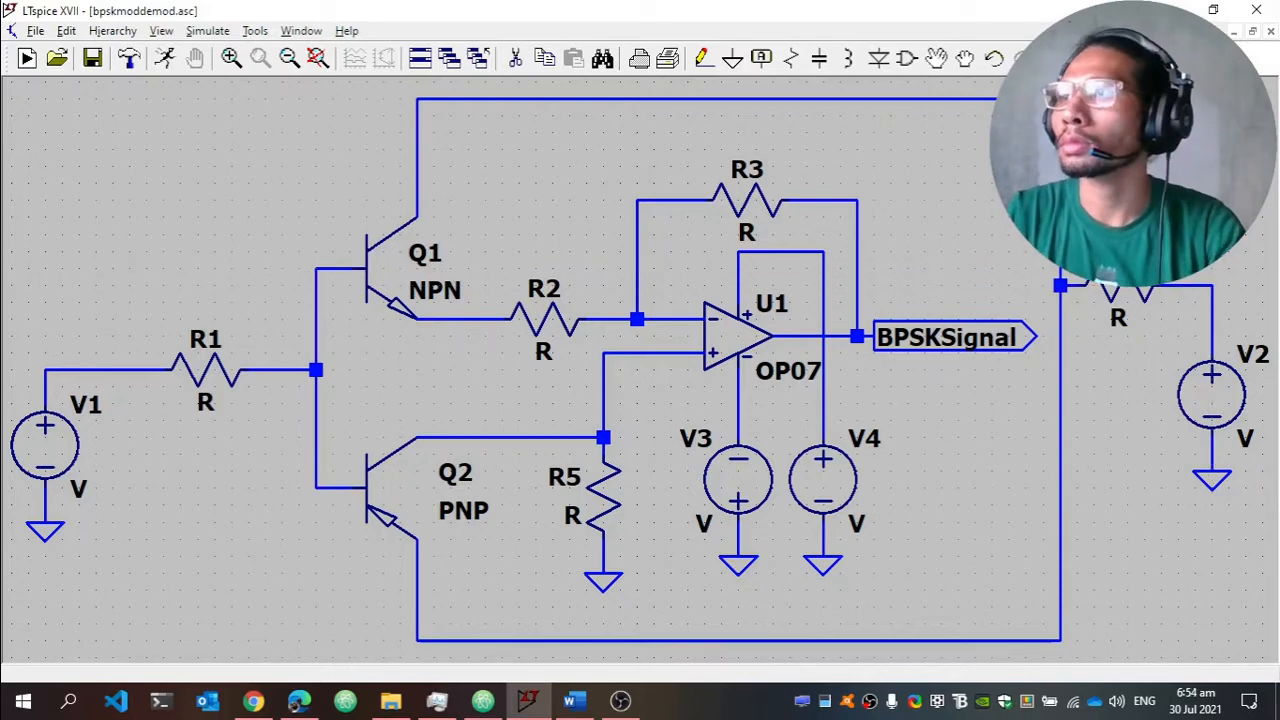
key(Escape)
Set resistors R1, R2, R5 and R3 to 15k each.
right_click(234, 396)
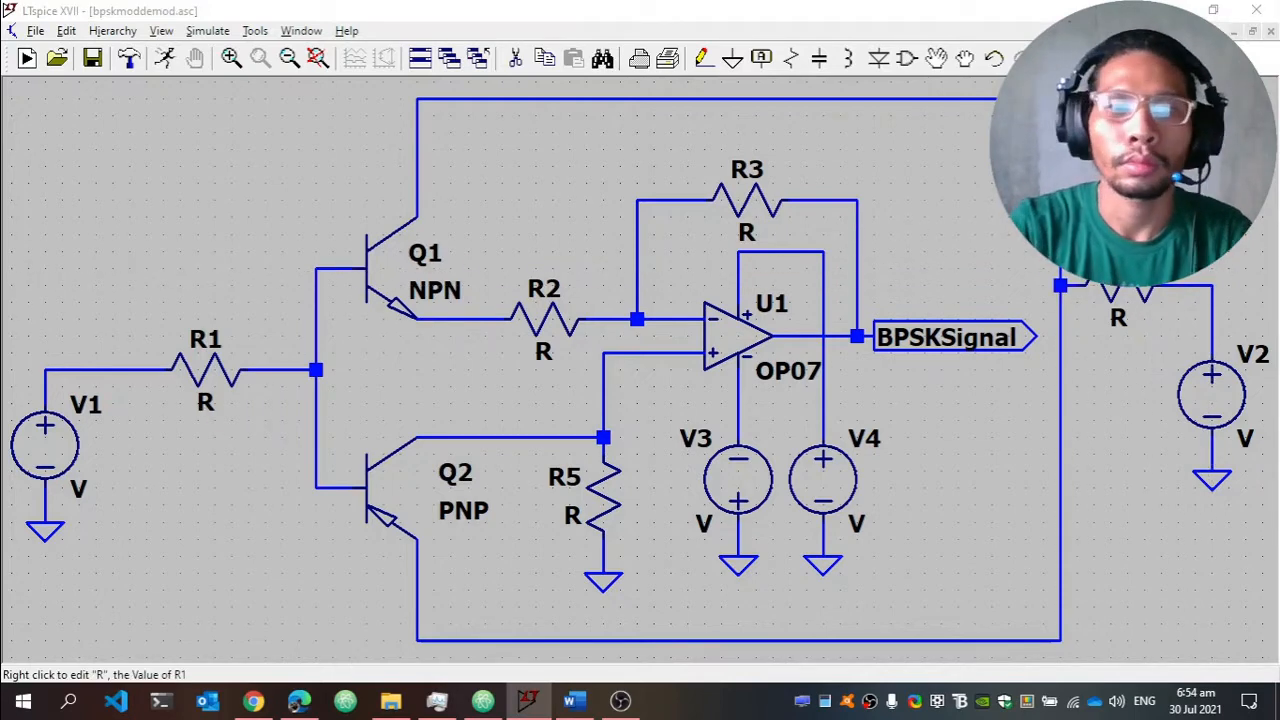
key(Return)
right_click(551, 352)
text(15k)
key(Return)
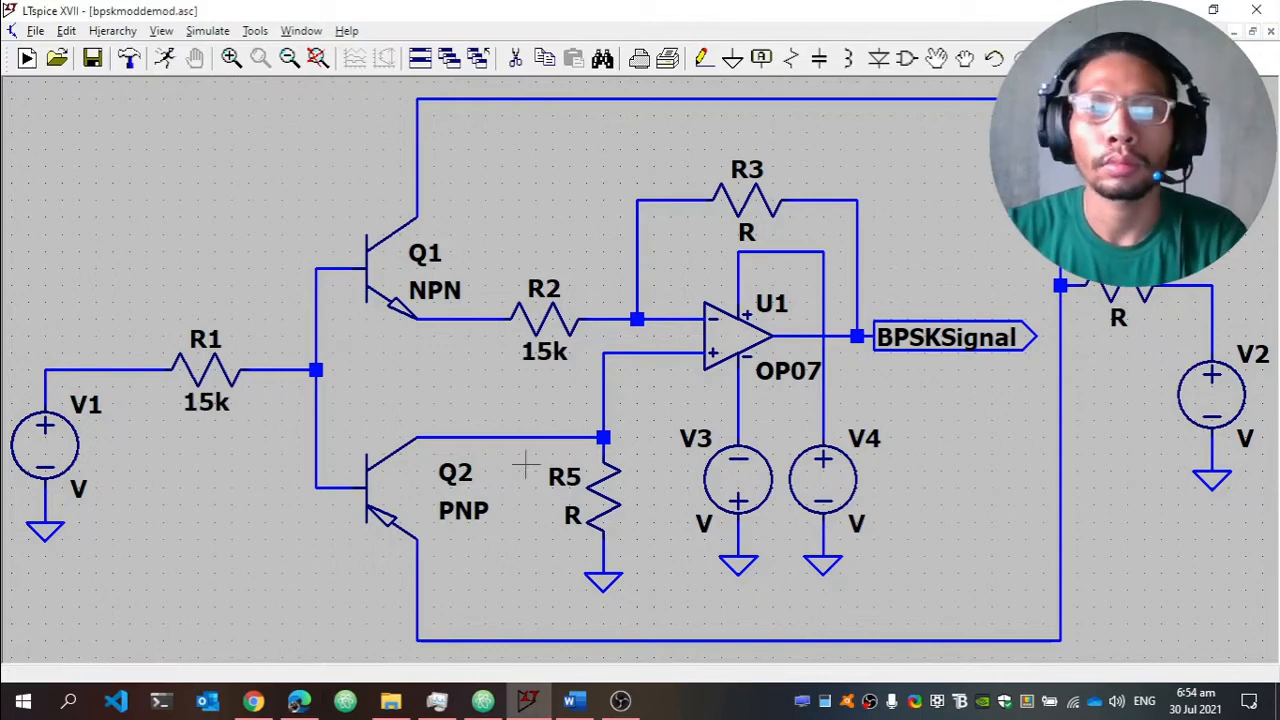
right_click(585, 522)
text(15k)
key(Return)
right_click(757, 238)
text(15k)
key(Return)
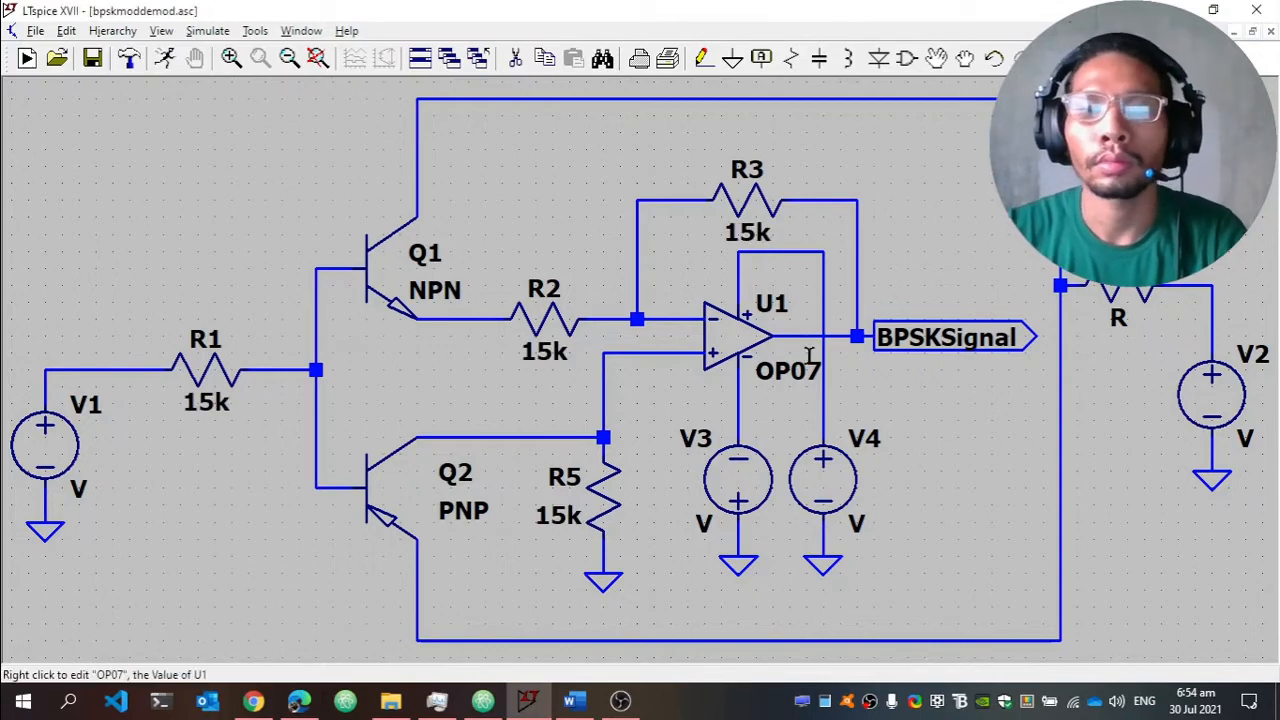
Set the value of resistor R4 to 10k.
right_click(1118, 320)
text(10k)
key(Return)
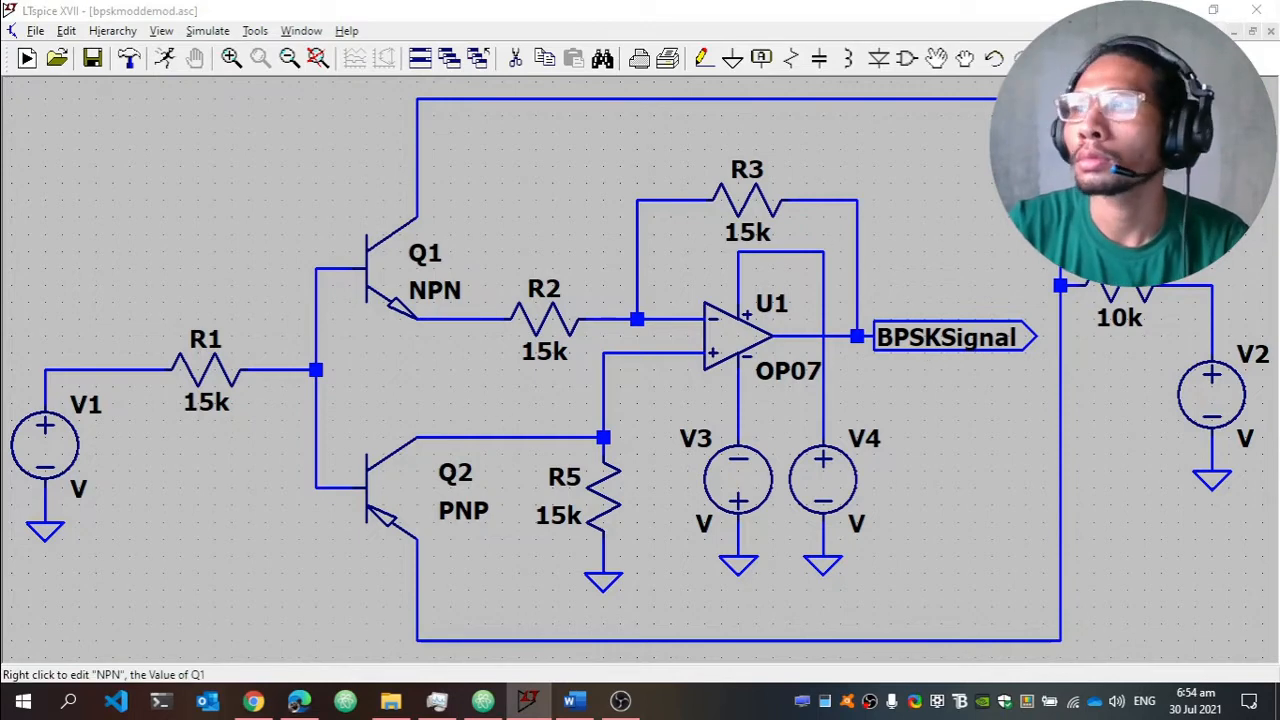
Assign the BC847A model to transistor Q1.
right_click(387, 257)
click(674, 308)
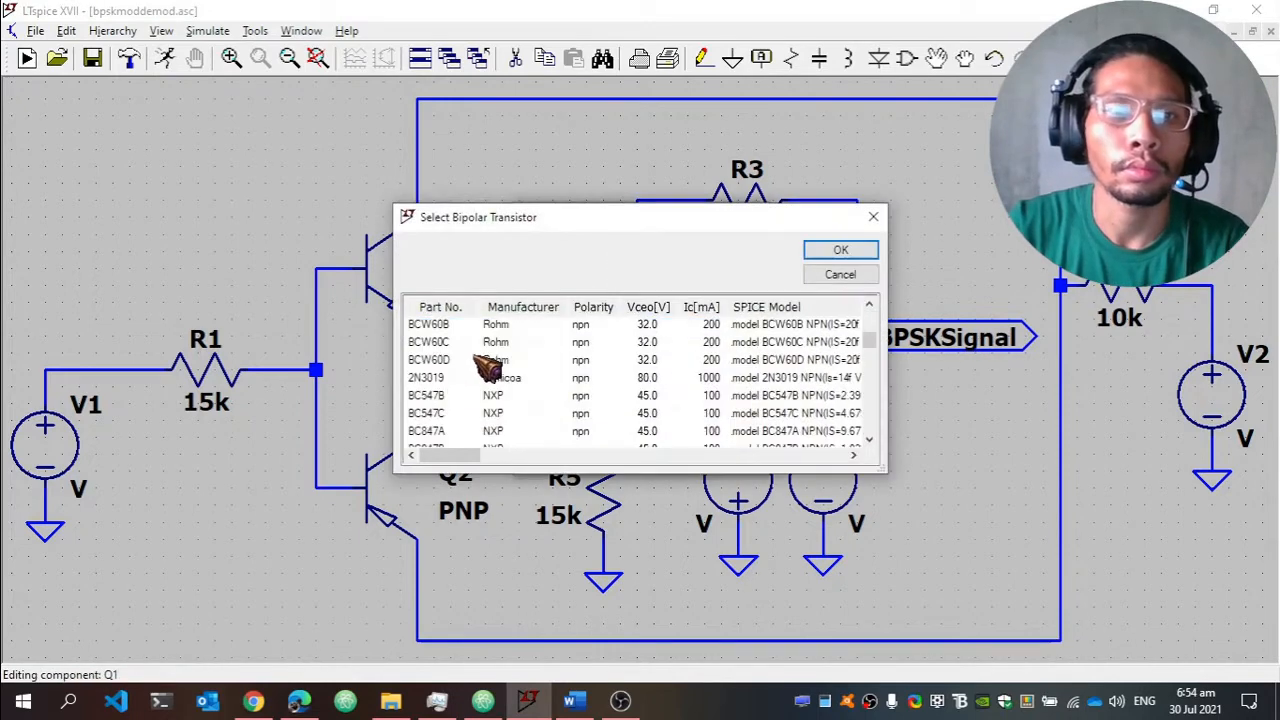
double_click(463, 431)
Assign the BC857A model to transistor Q2.
right_click(408, 466)
click(718, 308)
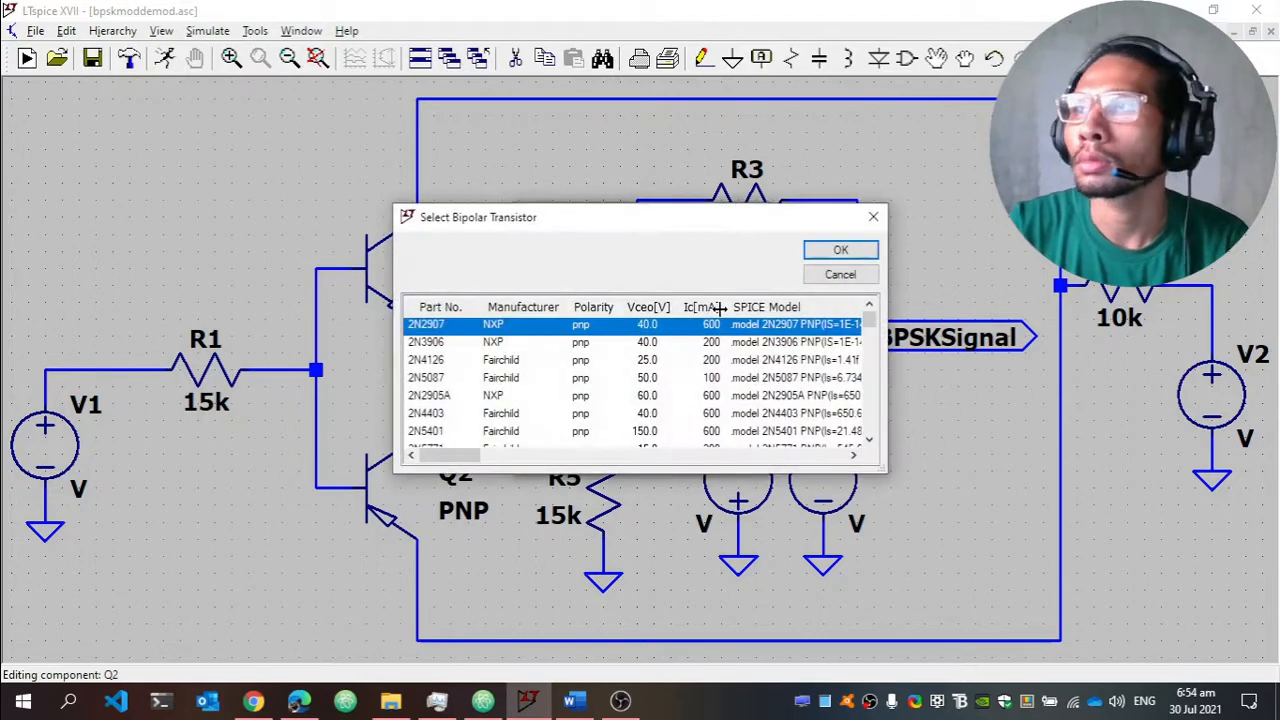
scroll(580, 375, down, 8)
scroll(558, 377, up, 1)
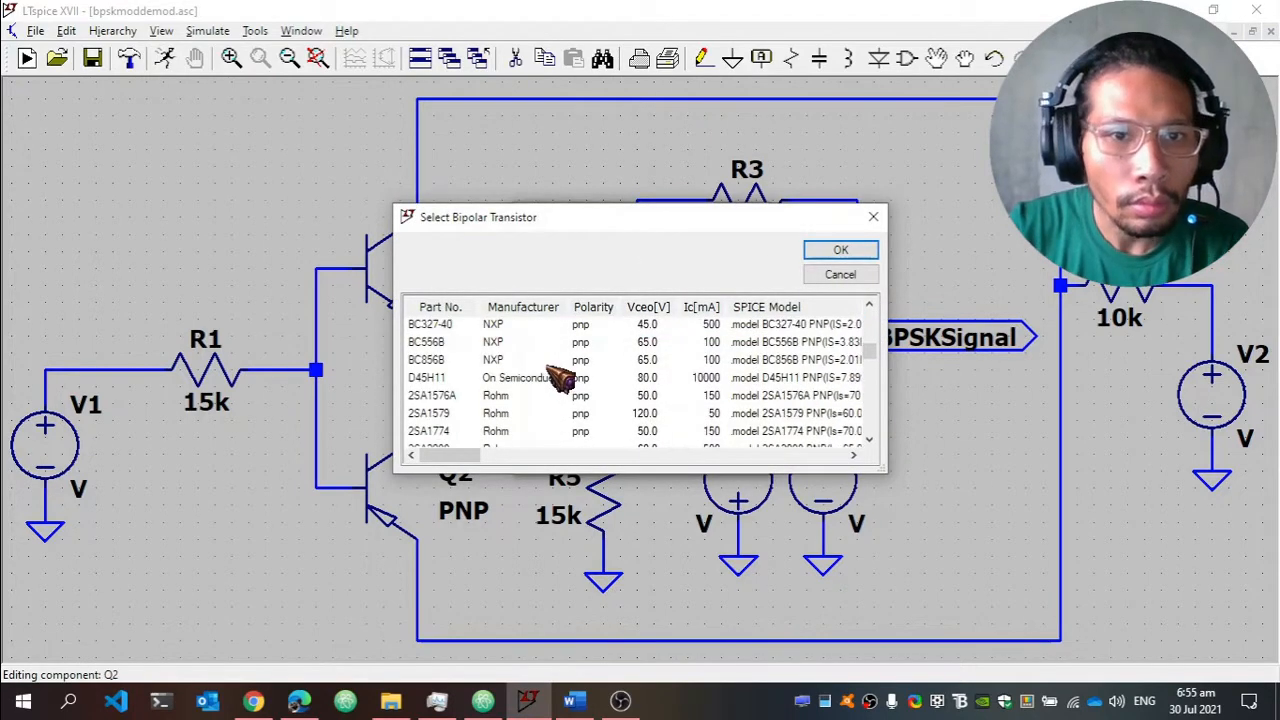
scroll(550, 370, up, 3)
click(550, 373)
click(836, 250)
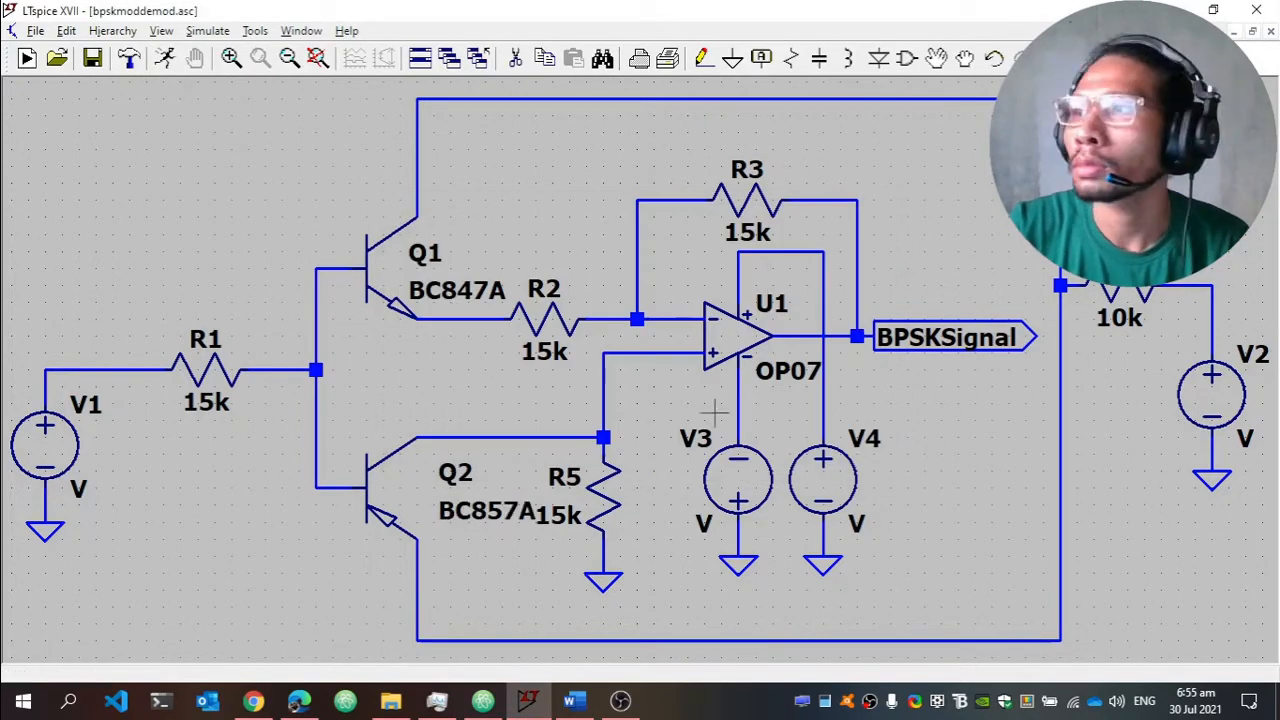
Set both op-amp supply sources, V3 and V4, to 12 V.
right_click(710, 522)
text(12)
key(Return)
right_click(862, 526)
text(12)
key(Return)
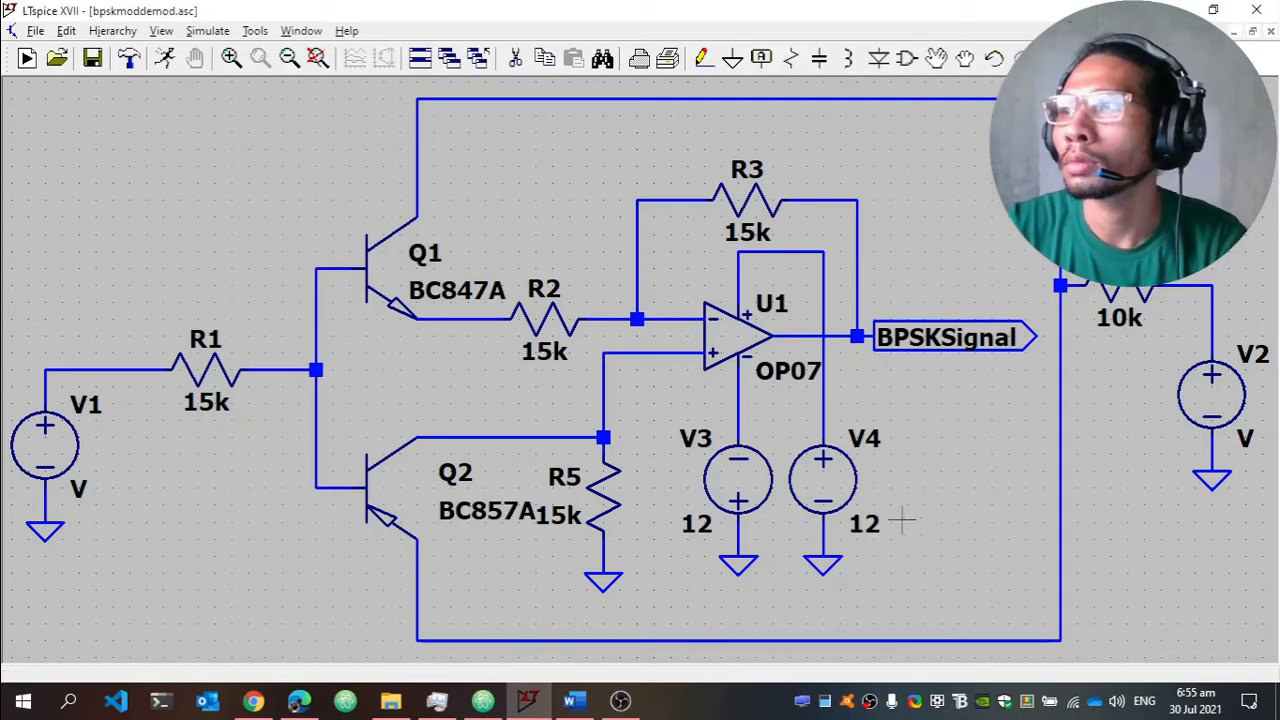
Rename source V3 to -VS, V4 to VS and V1 to MS.
right_click(697, 438)
text(-VS)
key(Return)
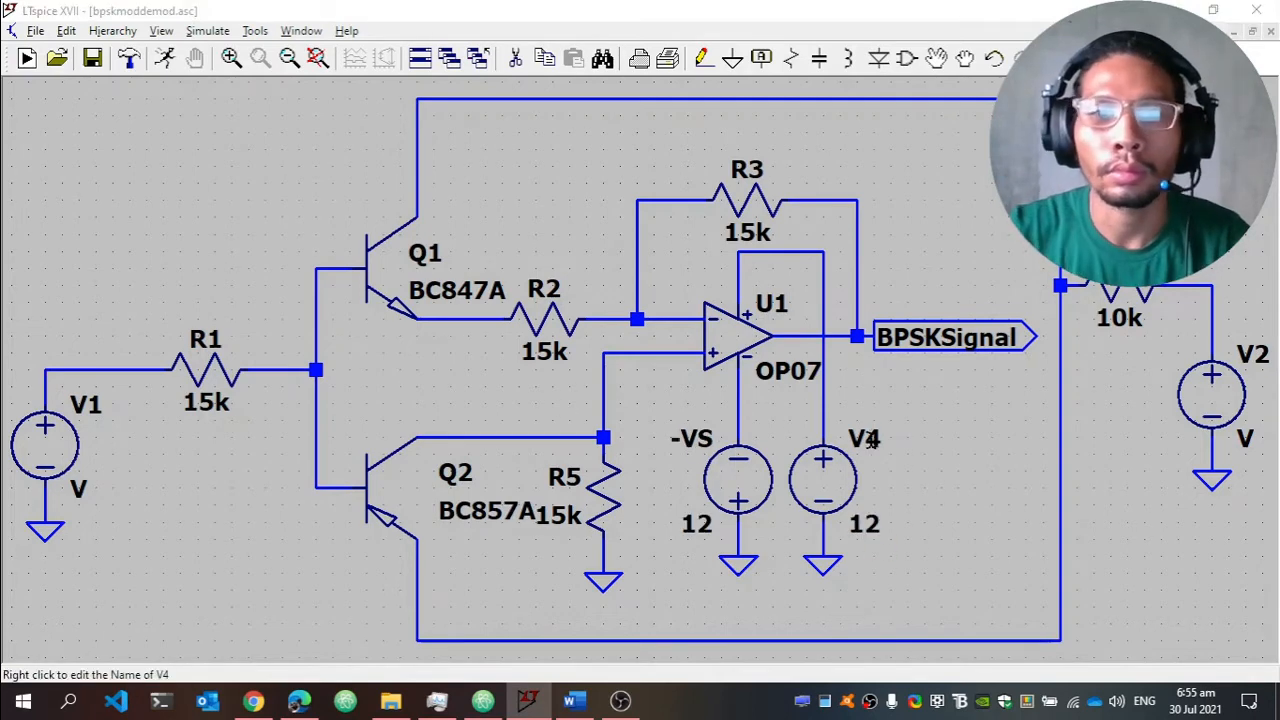
right_click(864, 438)
text(VS)
key(Return)
right_click(88, 403)
text(MS)
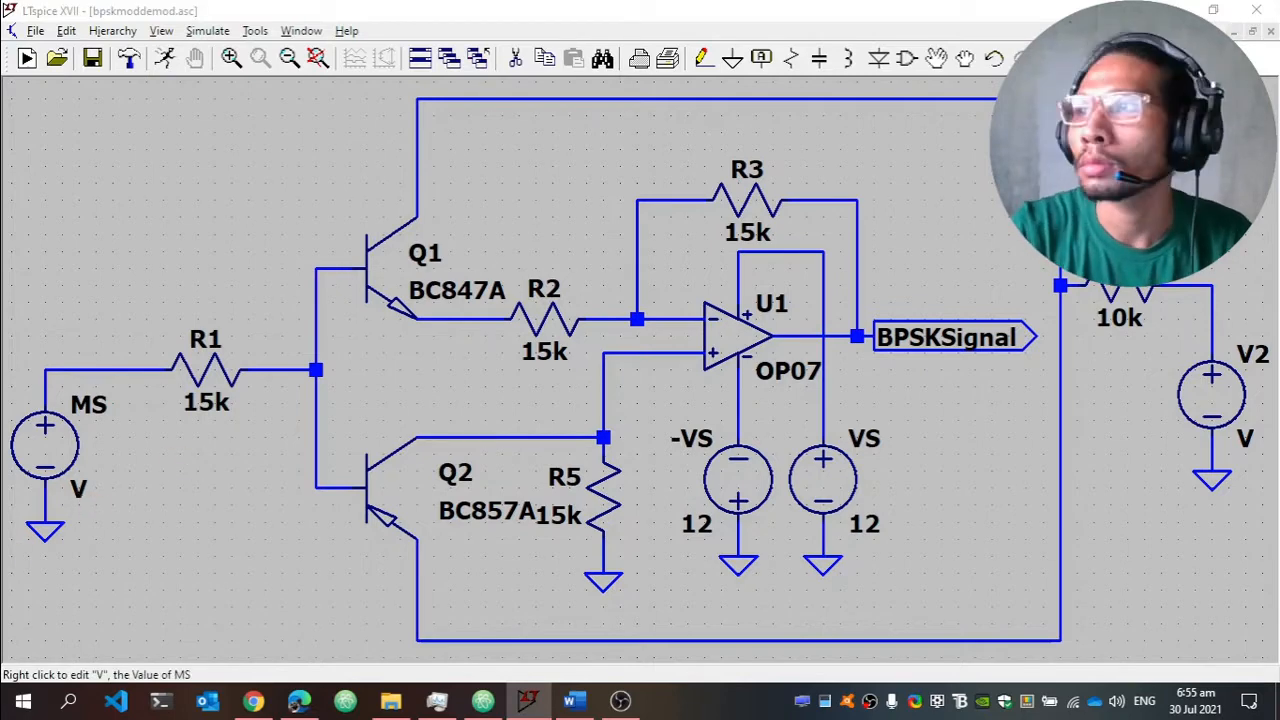
Make MS a pulse source with Vinitial -5, Von 5, Tdelay 0.5m, Trise and Tfall 1n, Ton 0.5m and Tperiod 1m.
right_click(75, 462)
click(763, 377)
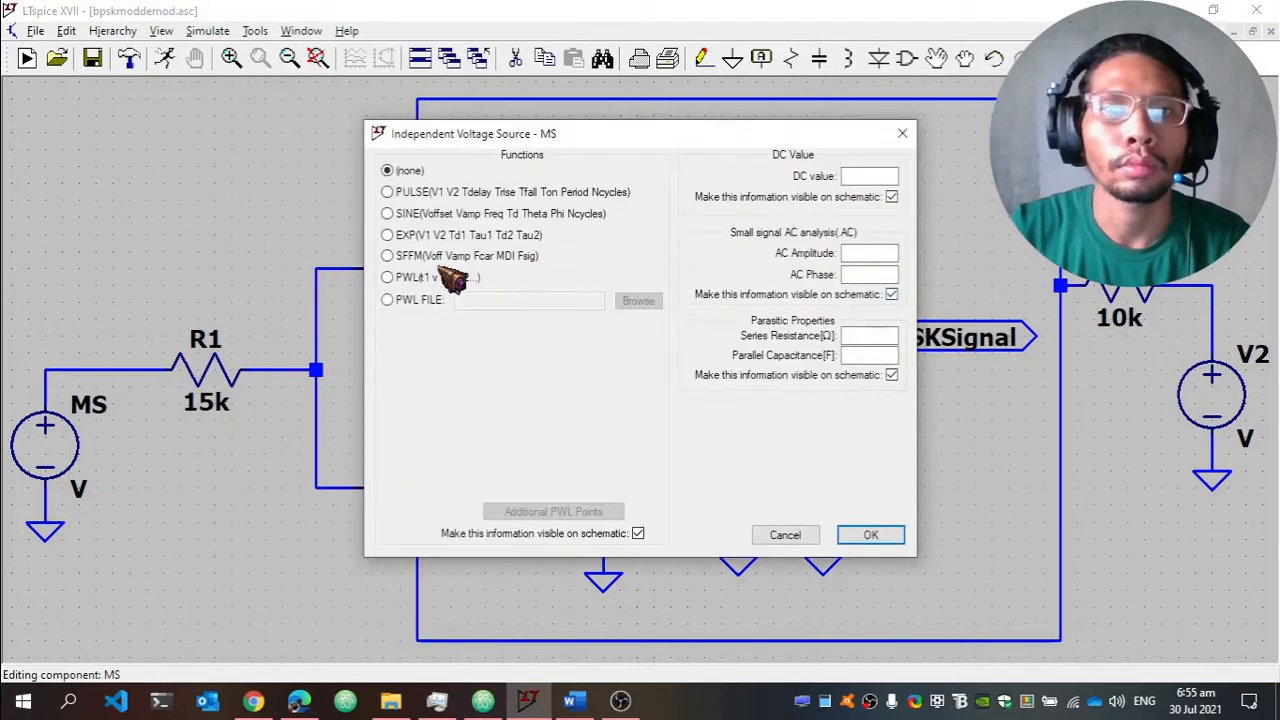
click(420, 194)
click(604, 343)
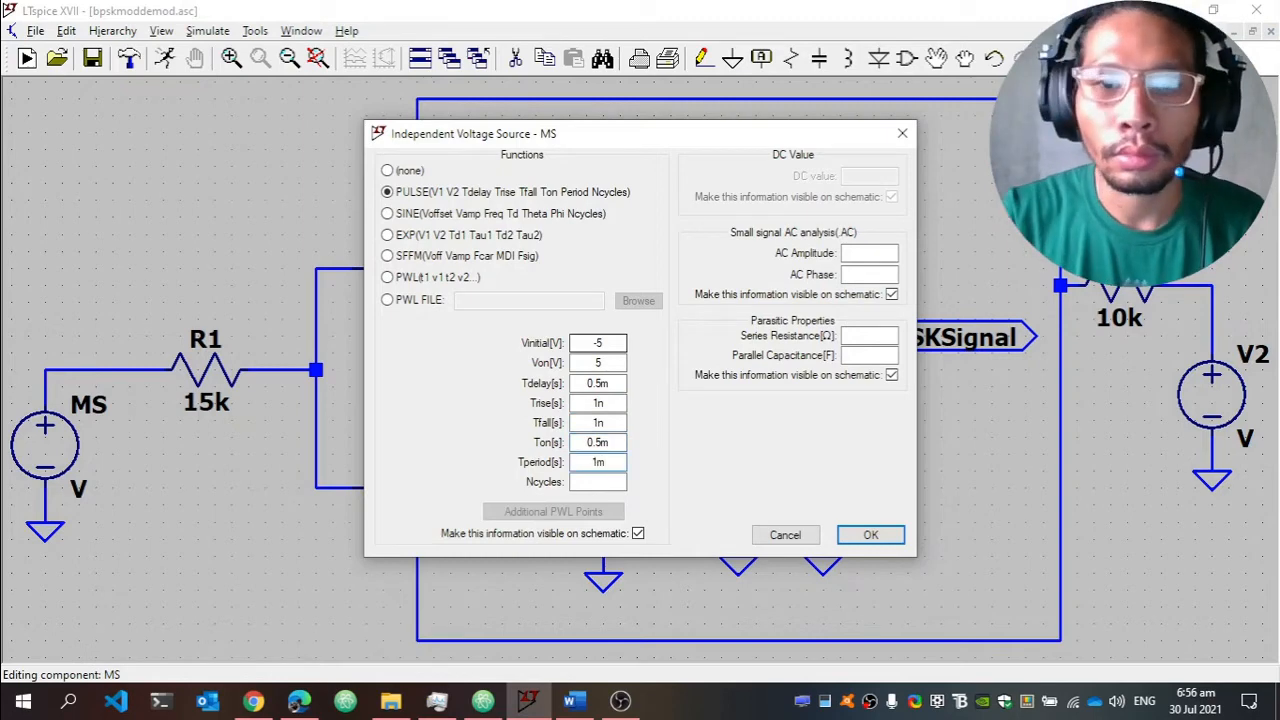
key(Return)
Move MS with its ground farther left of R1, and place its PULSE text just right of the source's ground wire.
key(F7)
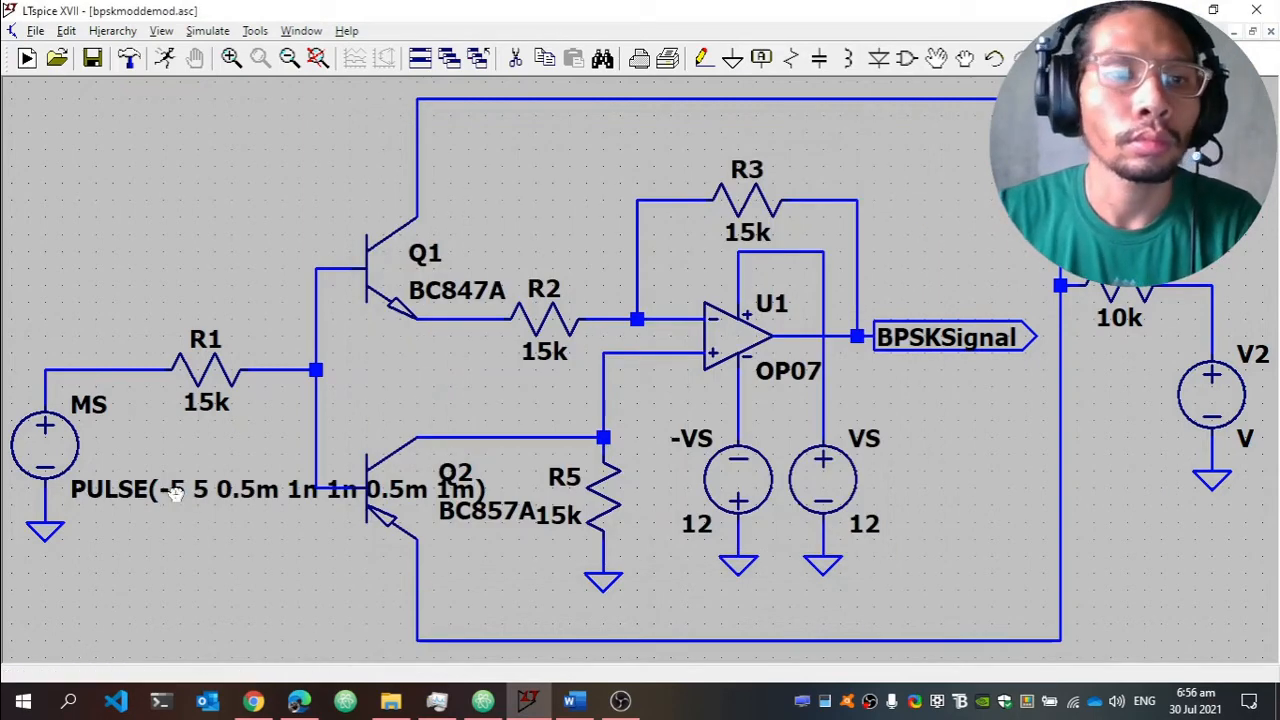
click(177, 491)
click(90, 504)
key(space)
key(F7)
click(205, 505)
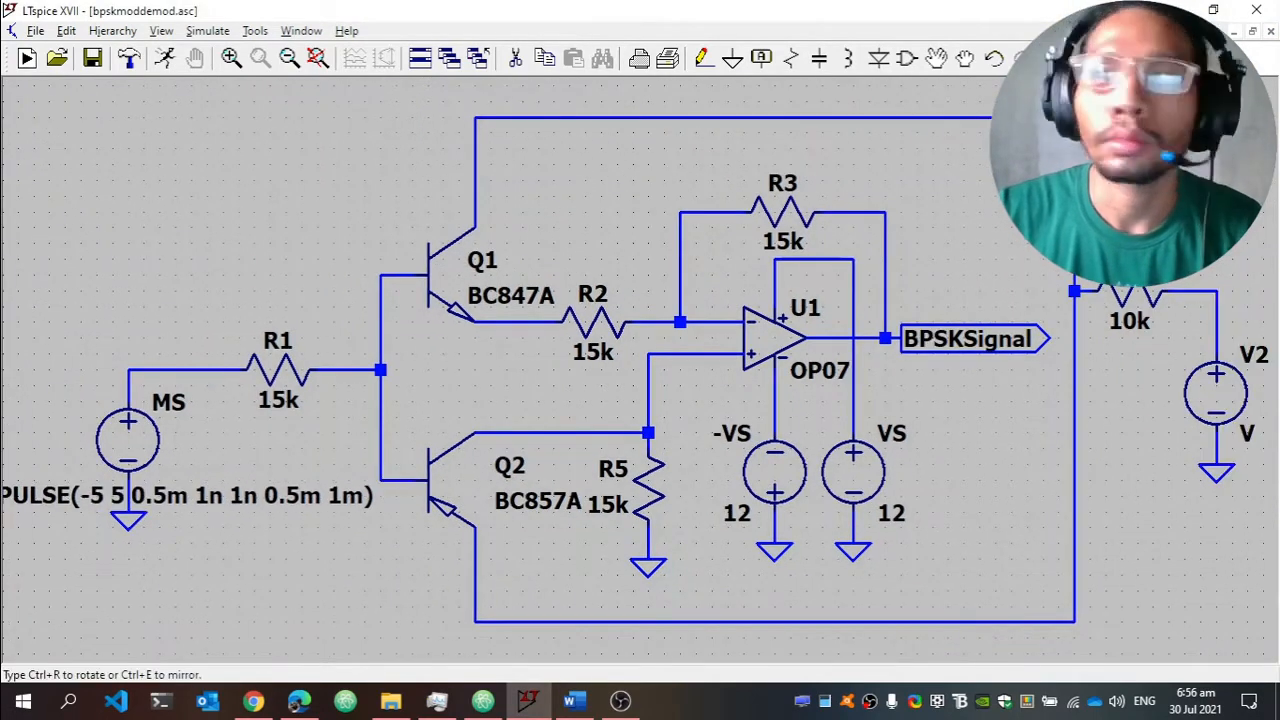
click(5, 495)
drag(186, 283, 72, 543)
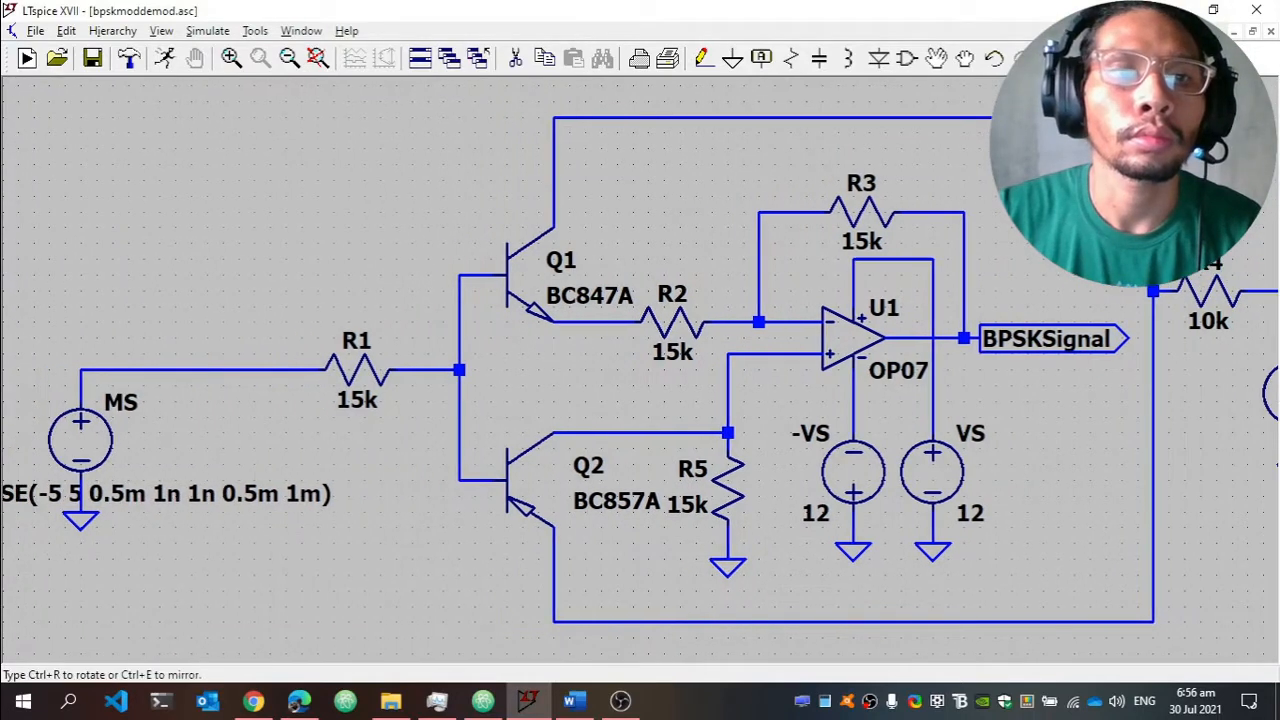
click(25, 541)
click(79, 491)
click(79, 487)
Label the net between MS and R1 as ModulatingSignal.
key(F4)
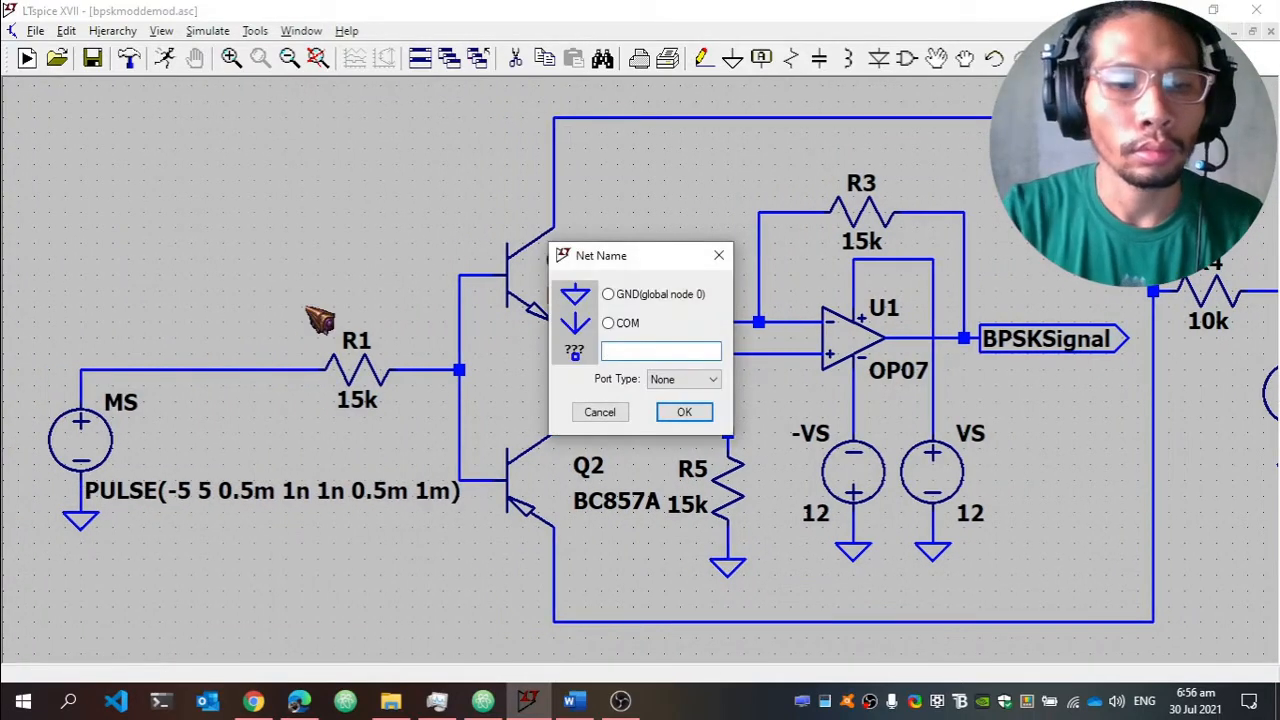
text(Modulating Signal)
click(693, 408)
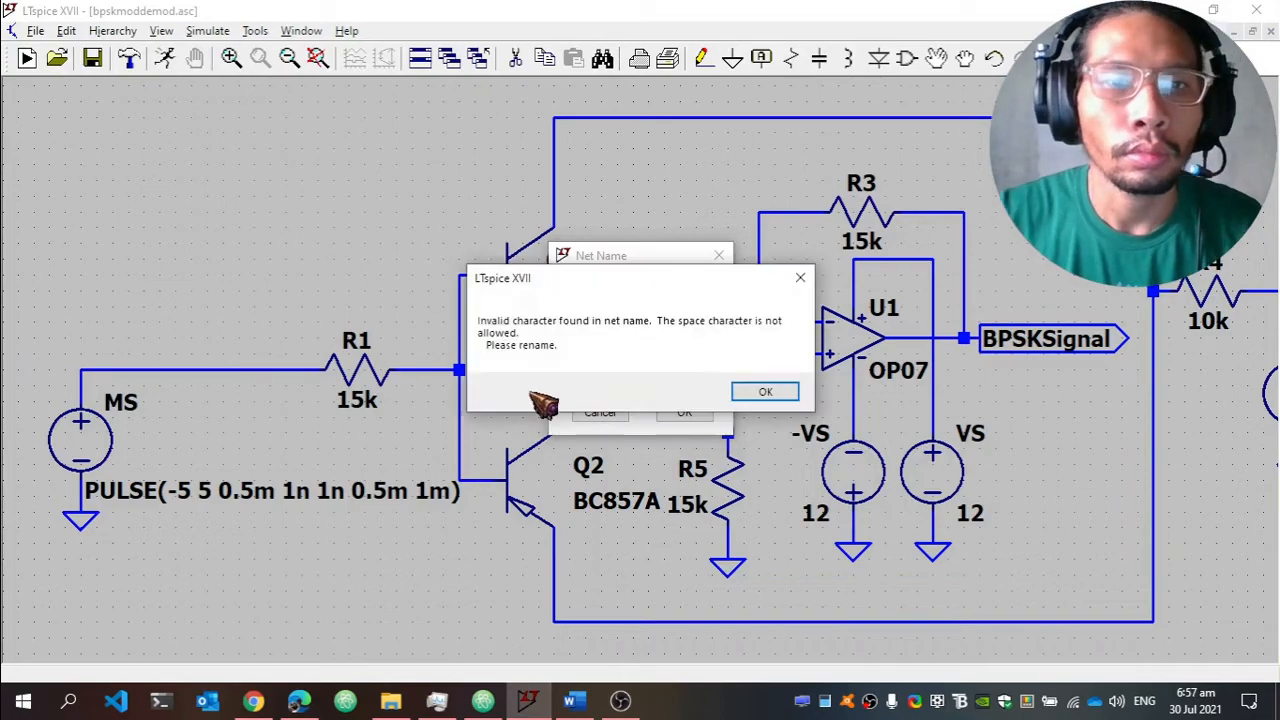
click(765, 391)
click(658, 350)
key(BackSpace)
click(684, 412)
click(81, 370)
key(Escape)
Move R4, V2 and its ground together lower and farther right of the outer loop wire.
drag(1066, 429, 515, 538)
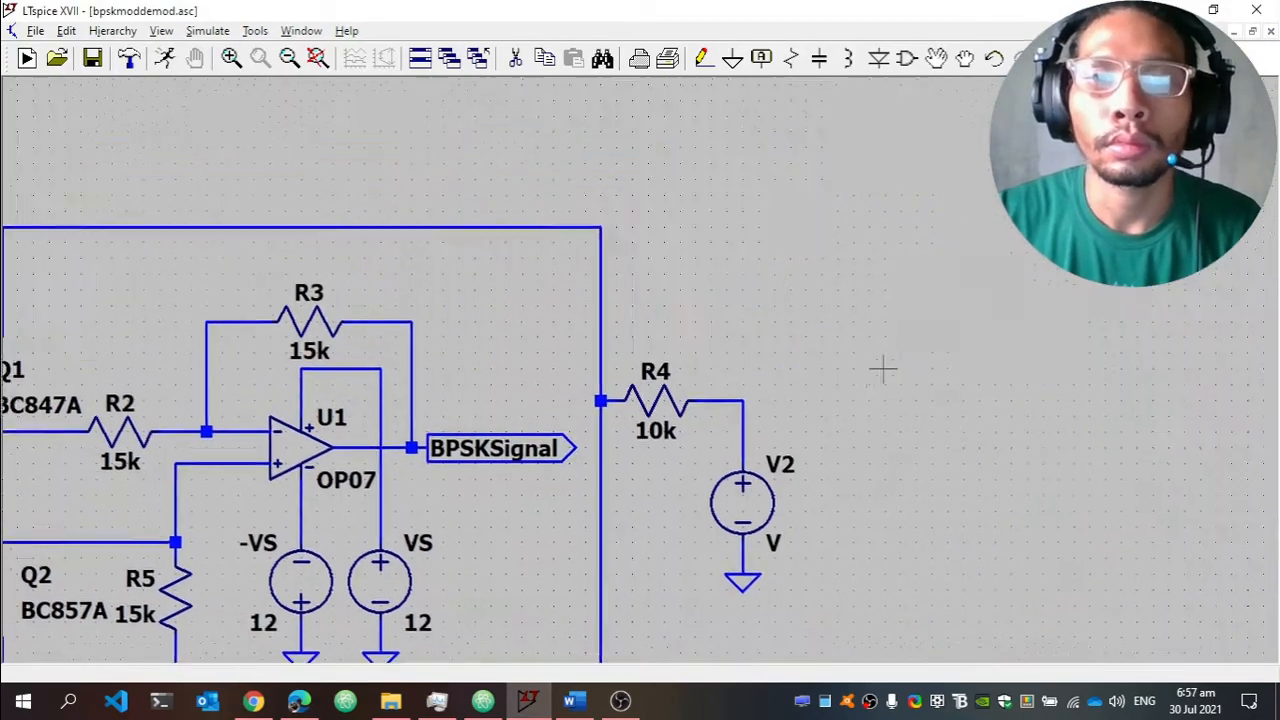
key(space)
drag(883, 368, 773, 380)
key(F7)
drag(1000, 566, 1152, 285)
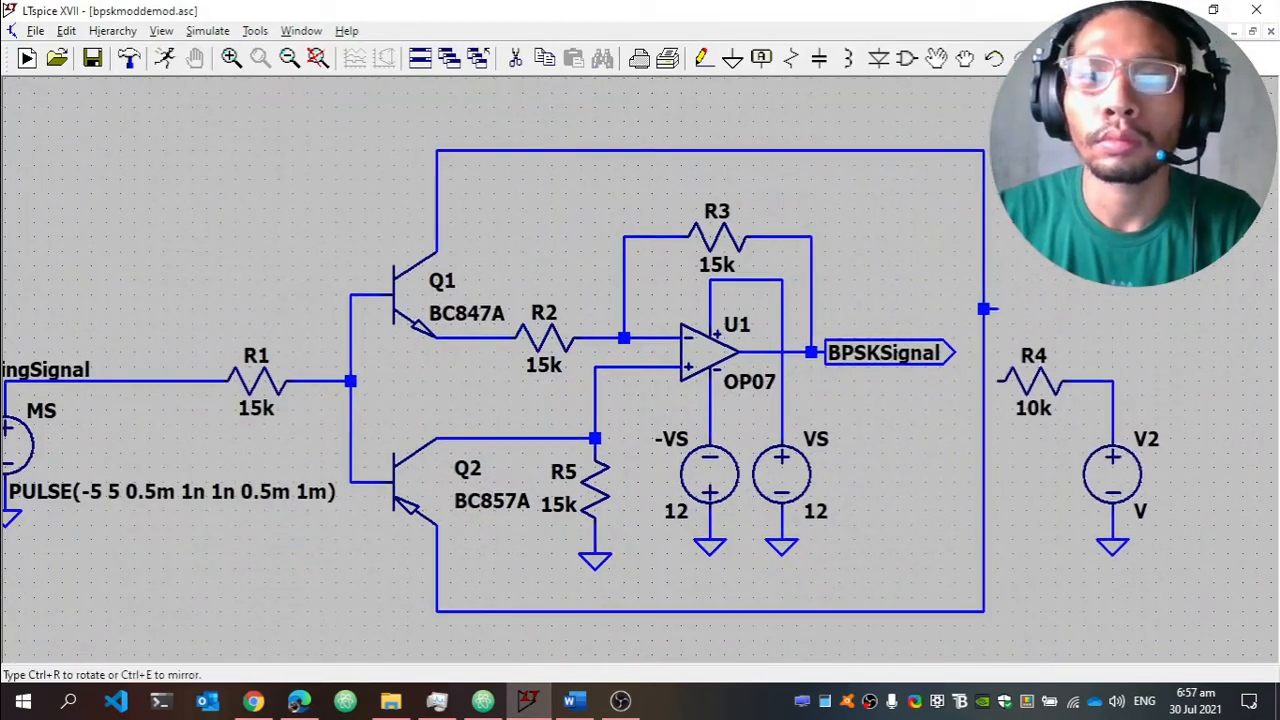
click(1222, 440)
Wire R4 back to the outer loop wire, and delete the leftover wire stub above the new junction.
click(1127, 380)
click(984, 380)
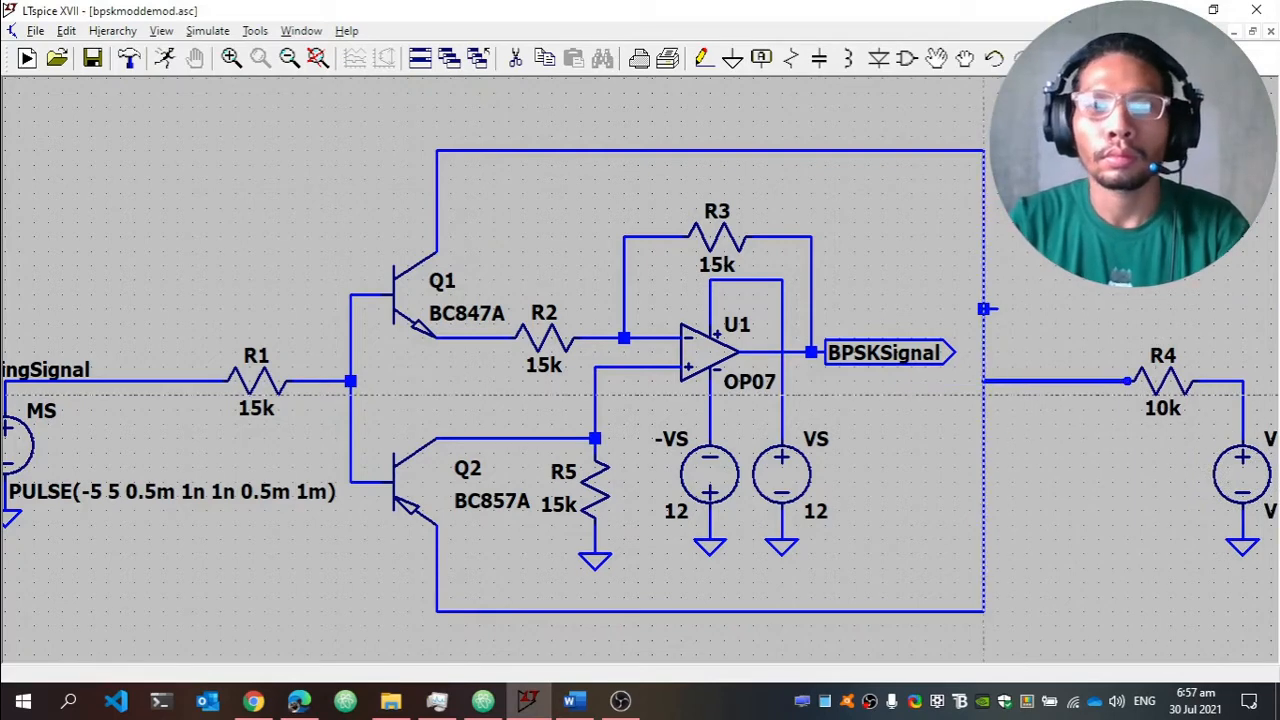
key(F5)
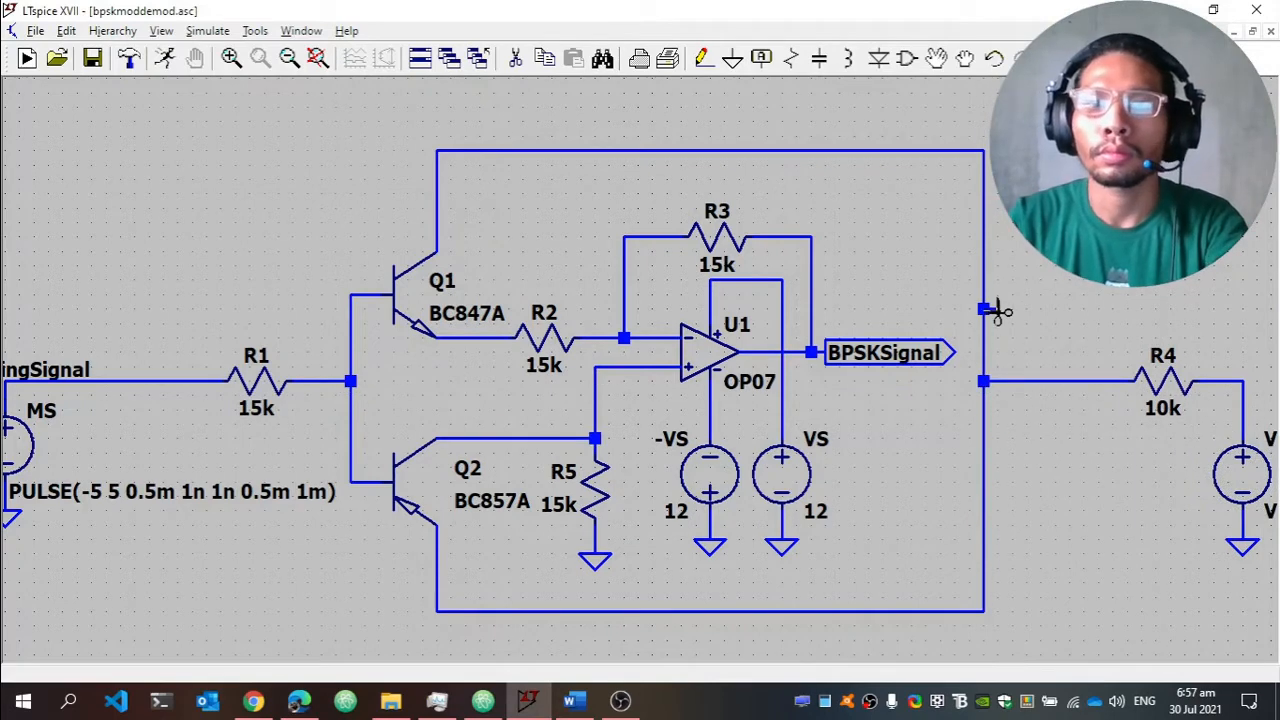
key(F7)
click(1237, 471)
key(ctrl+e)
click(1237, 471)
key(ctrl+r)
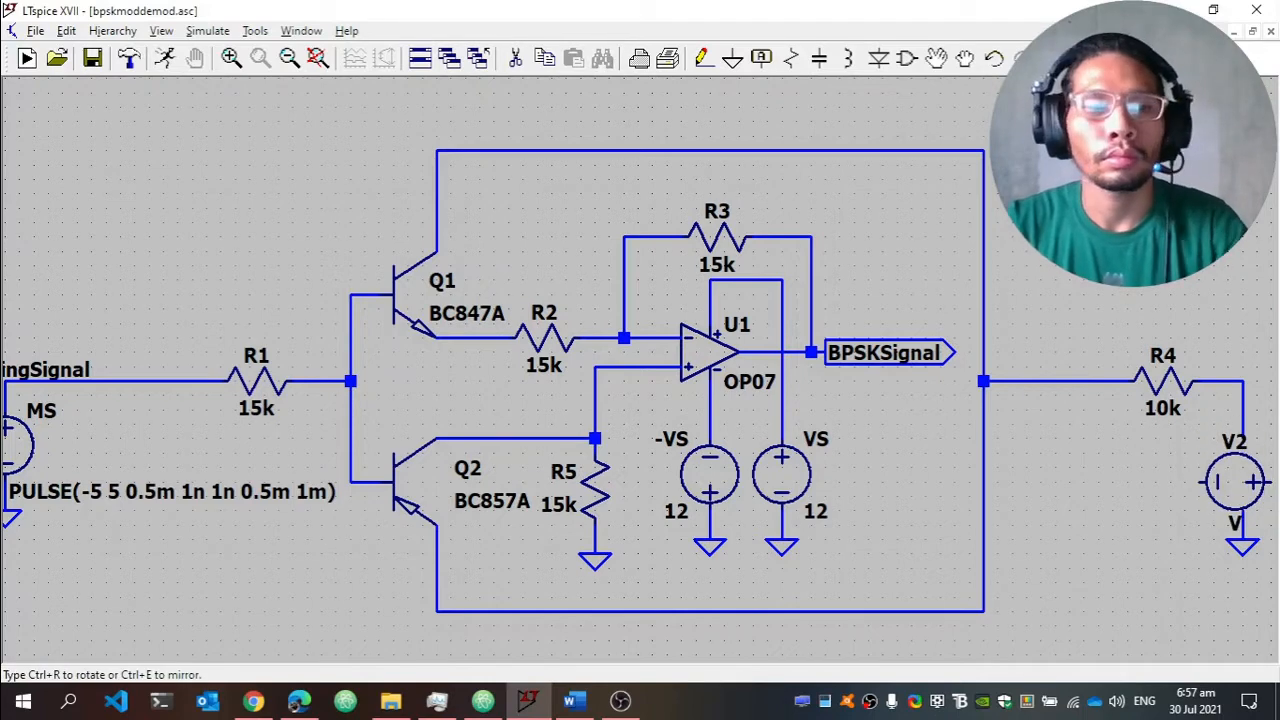
key(Escape)
Mirror V2 in place so its text sits on the left side, and rename it CS.
key(F7)
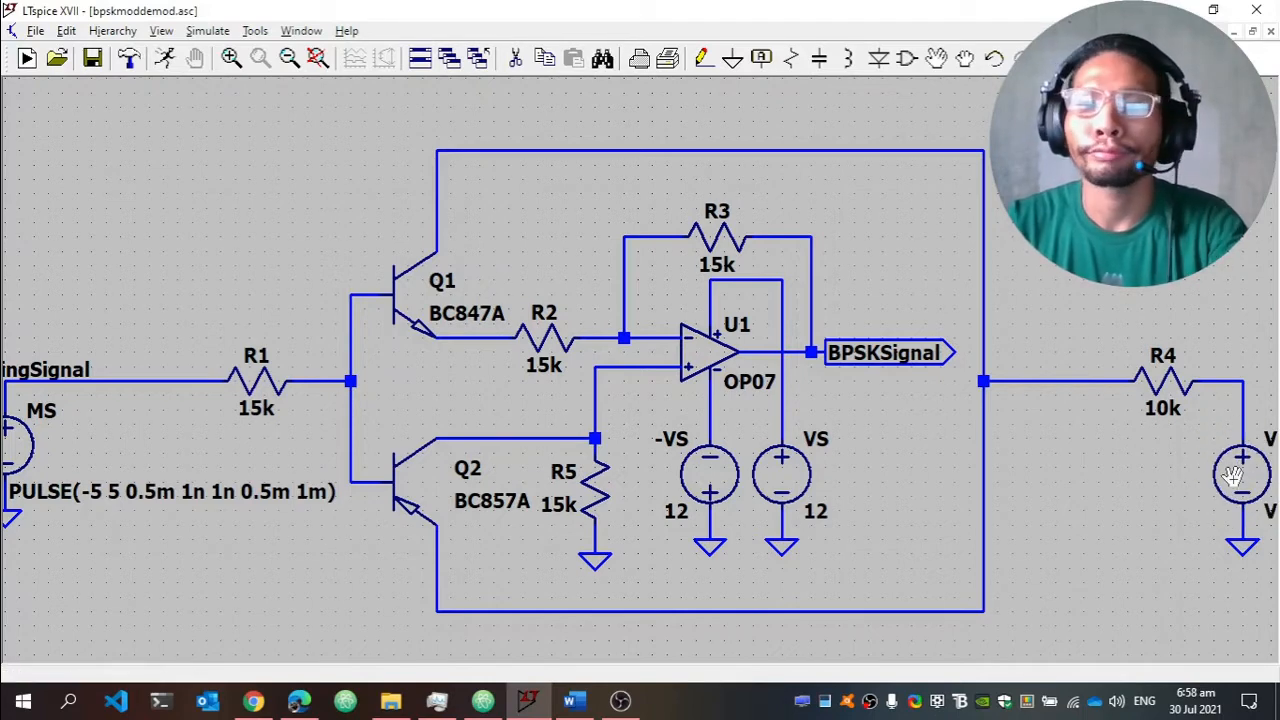
click(1235, 476)
key(ctrl+e)
click(1235, 476)
key(Escape)
right_click(1205, 440)
text(CS)
key(Return)
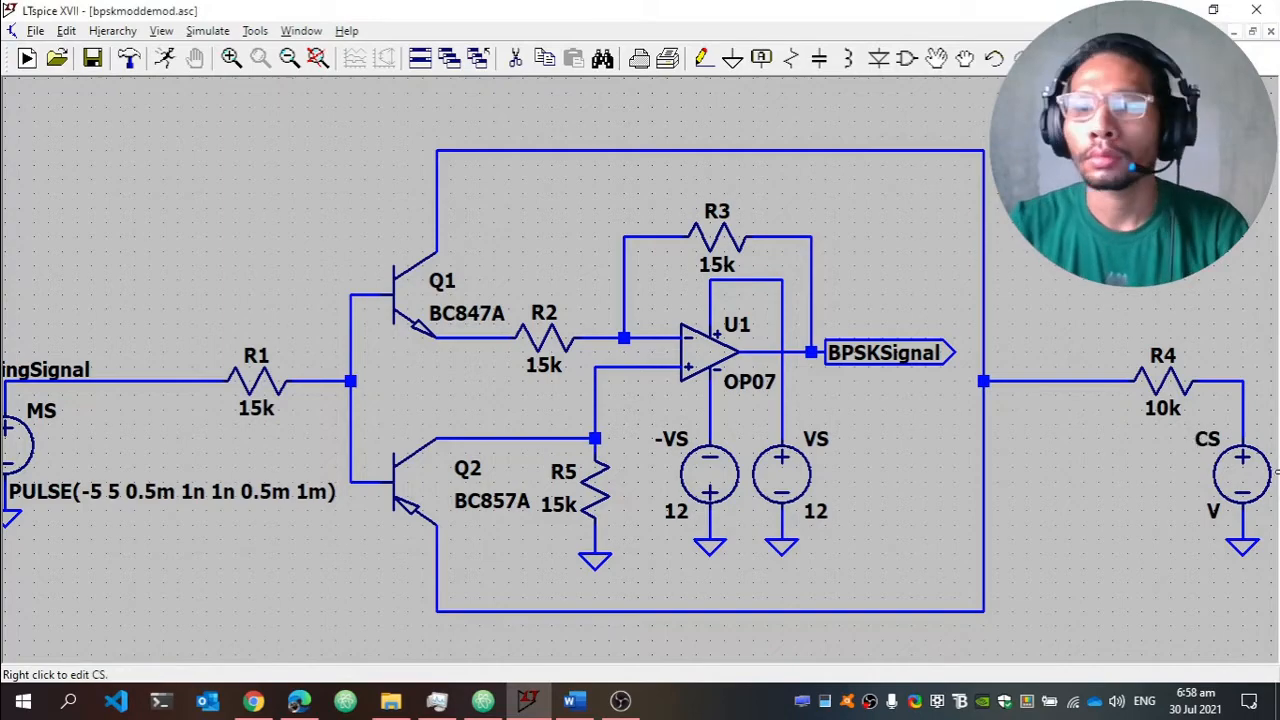
Make CS a sine source with DC offset 0, amplitude 5 and frequency 10k.
right_click(1256, 490)
click(758, 384)
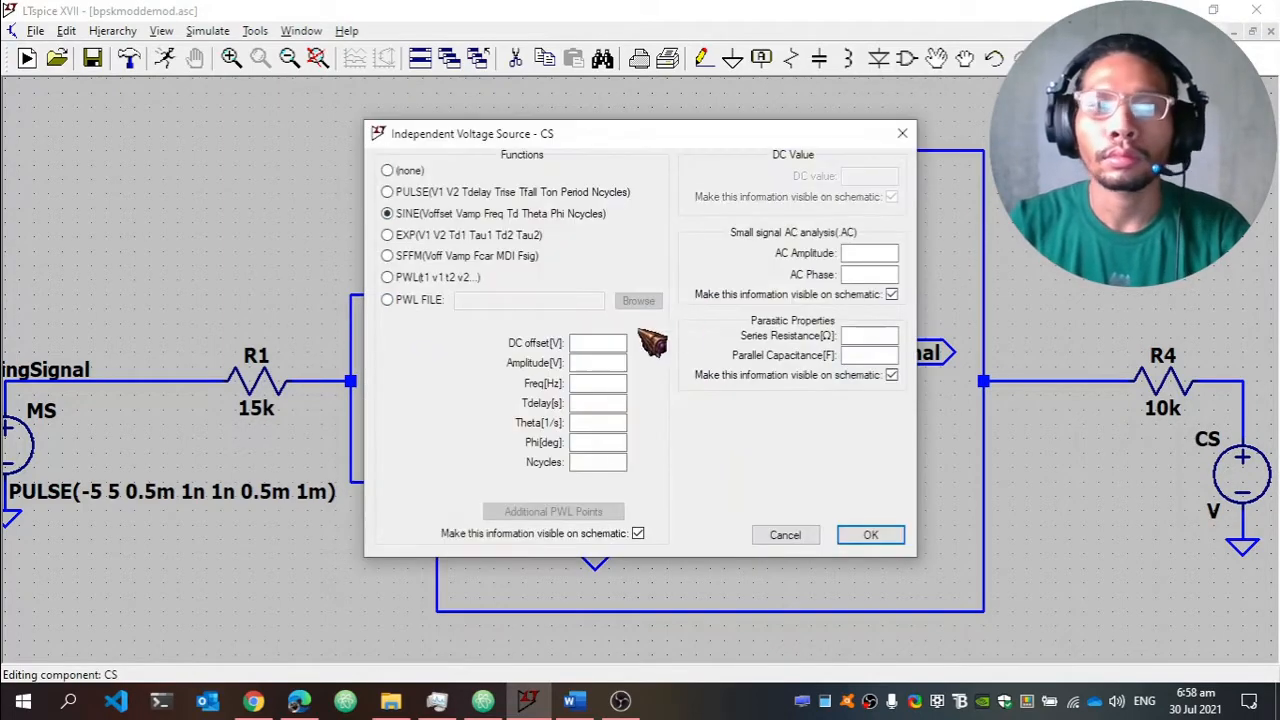
key(Return)
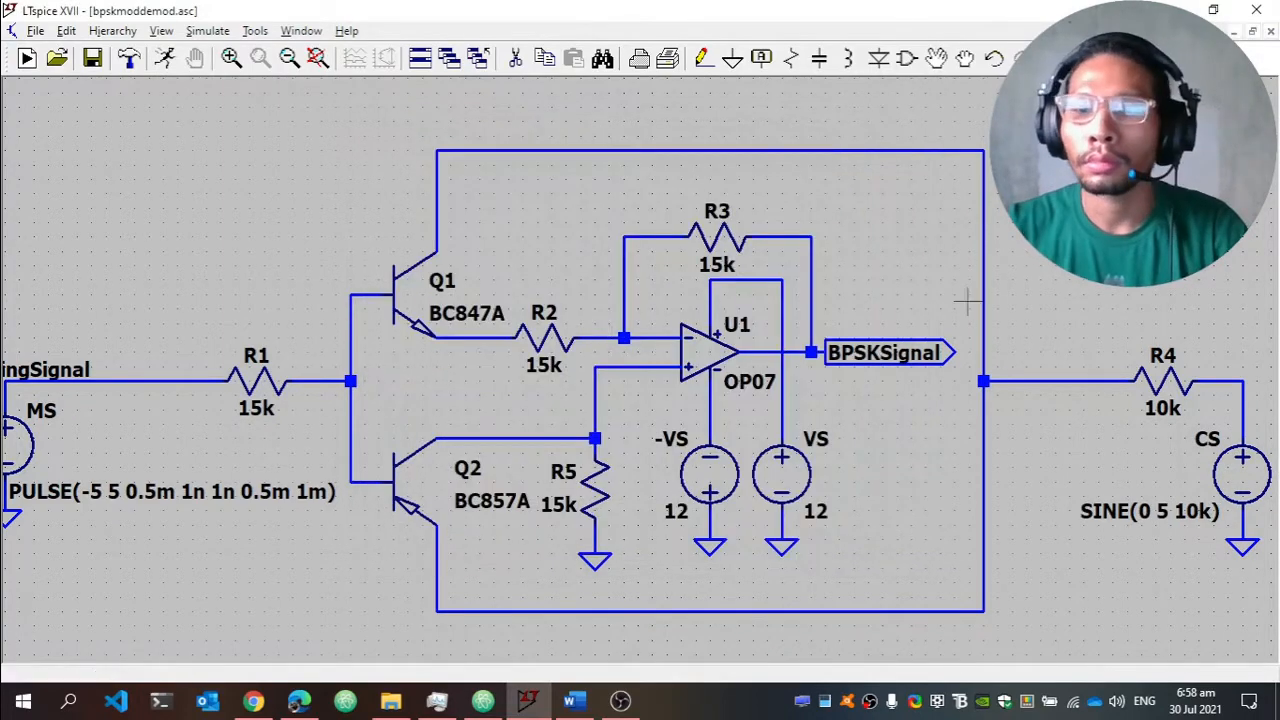
Label the net between R4 and CS as CarrierSignal, and shift R4 slightly left along its wire.
key(F4)
text(CarrierSign)
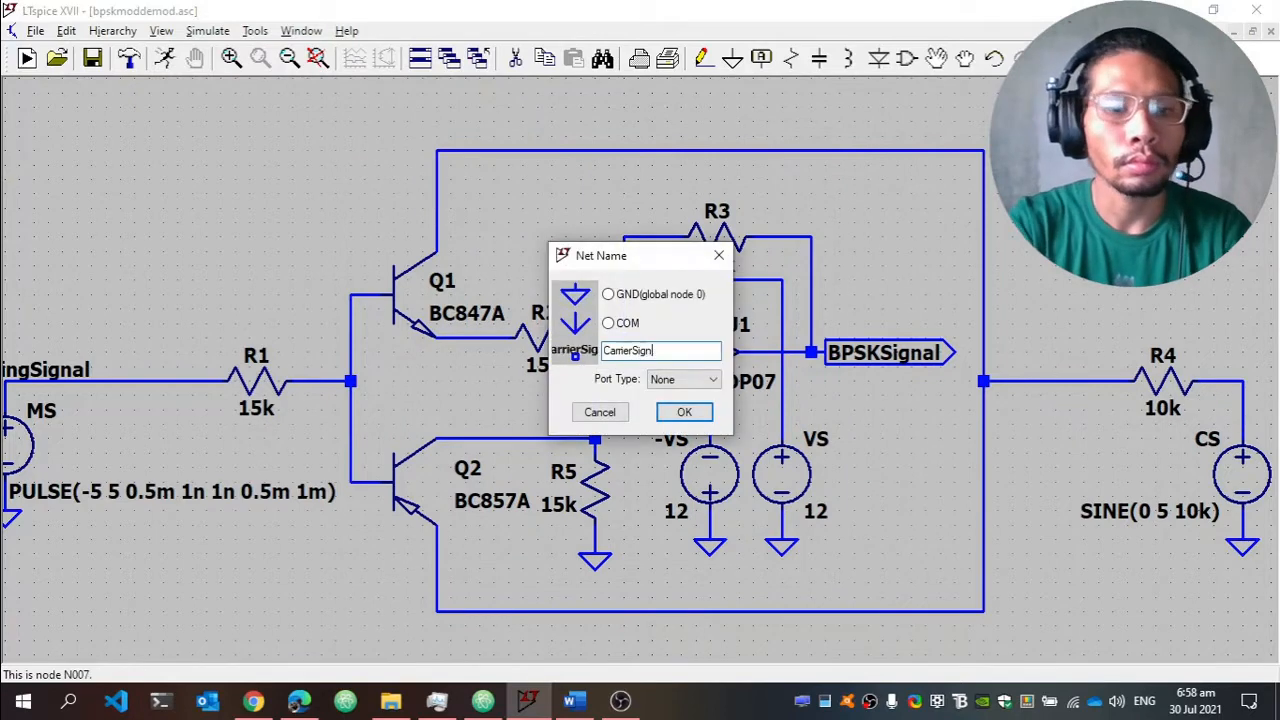
text(al)
key(Return)
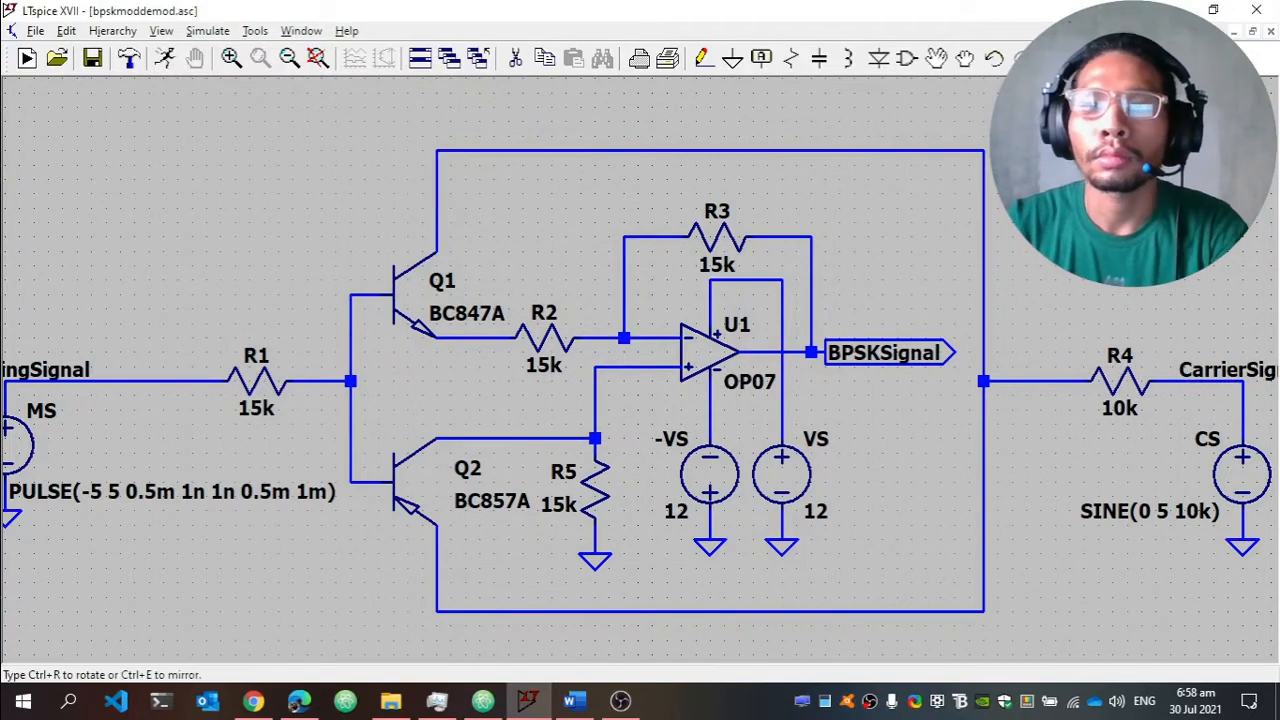
click(1243, 380)
key(space)
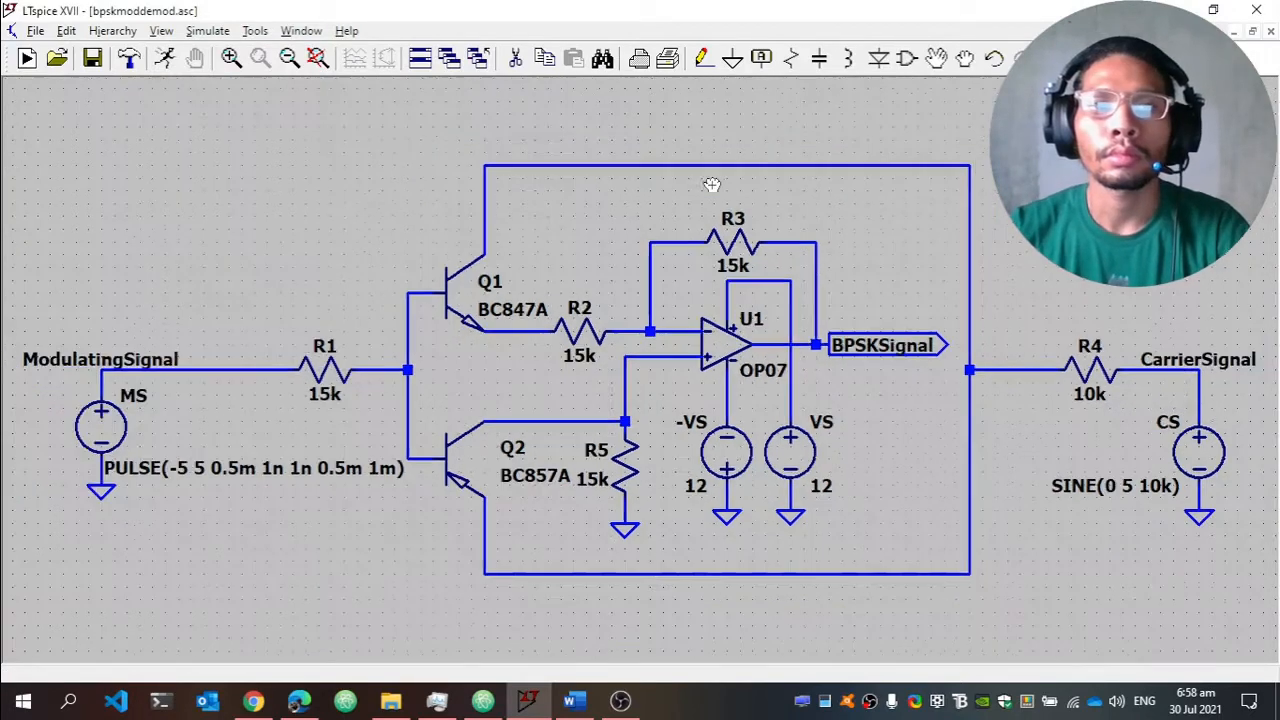
Add a transient simulation command with stop time 5m, data start time 0 and maximum timestep 0.5m, placed above R1.
click(205, 32)
click(250, 215)
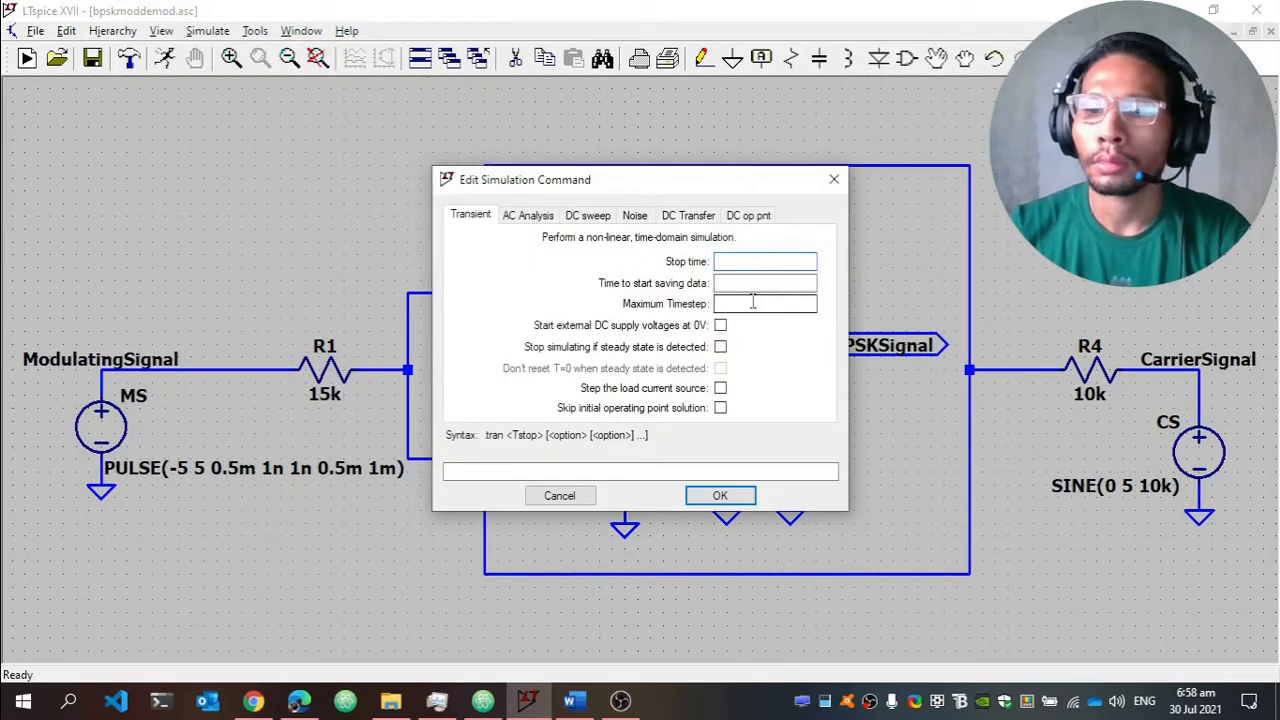
key(Tab)
text(0)
key(Tab)
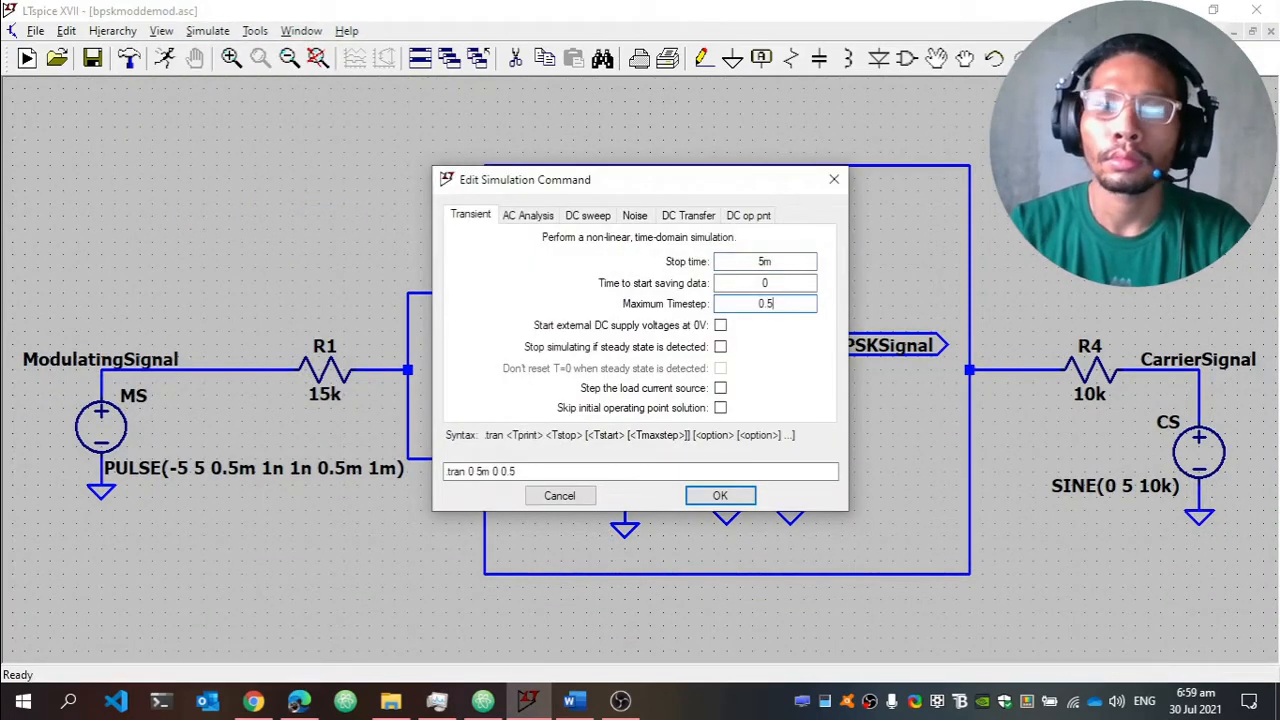
text(0.5m)
key(Return)
click(214, 277)
Run the simulation, plot the ModulatingSignal, CarrierSignal and BPSKSignal voltages, and close the waveform window.
click(164, 57)
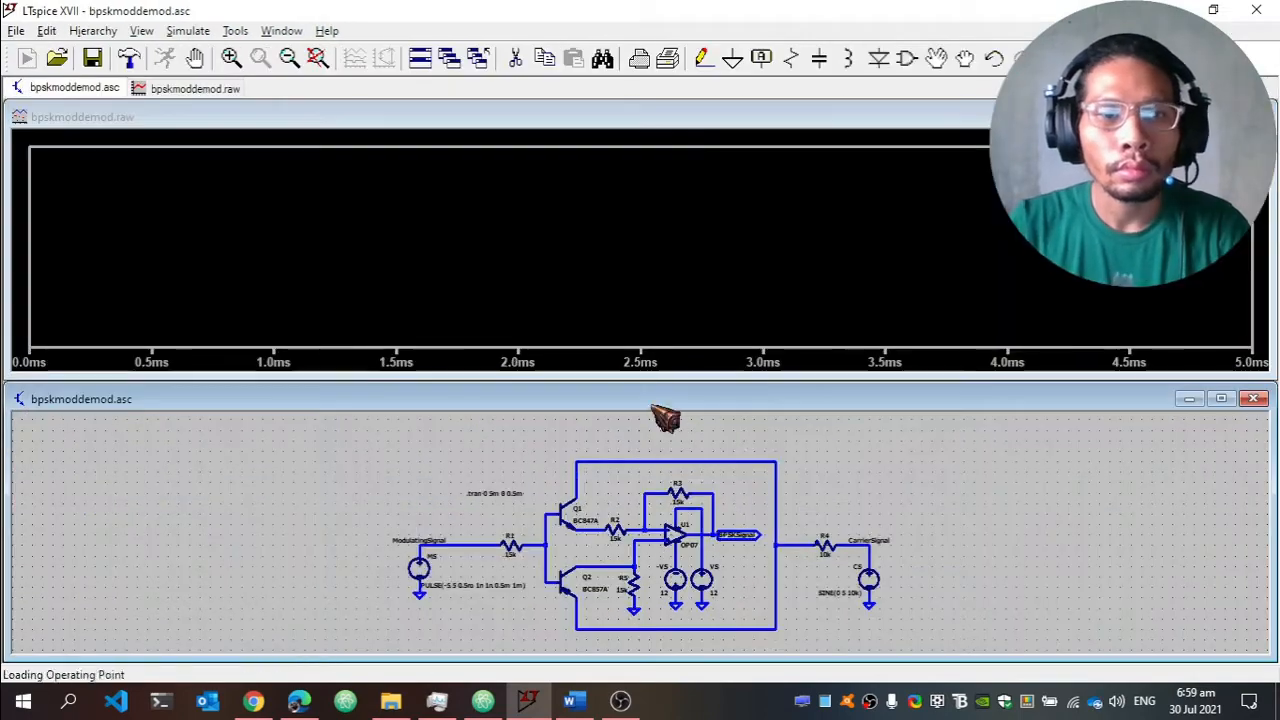
click(453, 546)
click(871, 544)
click(755, 536)
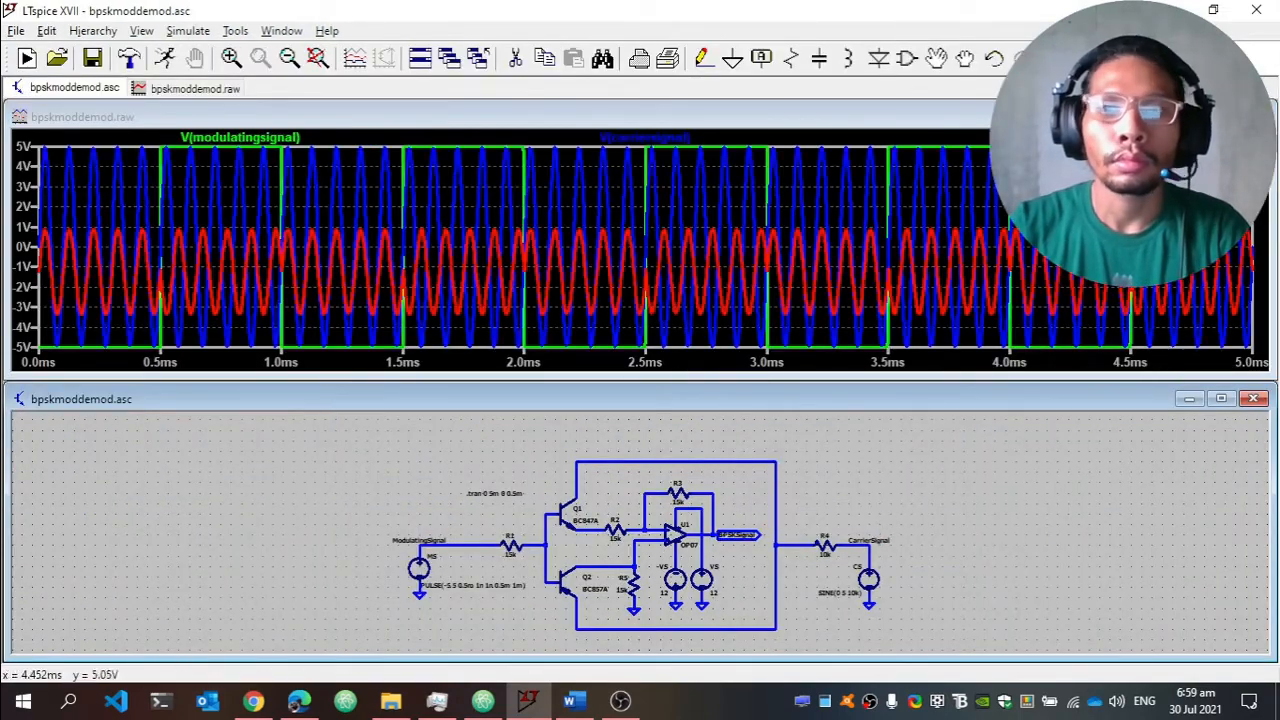
click(1253, 117)
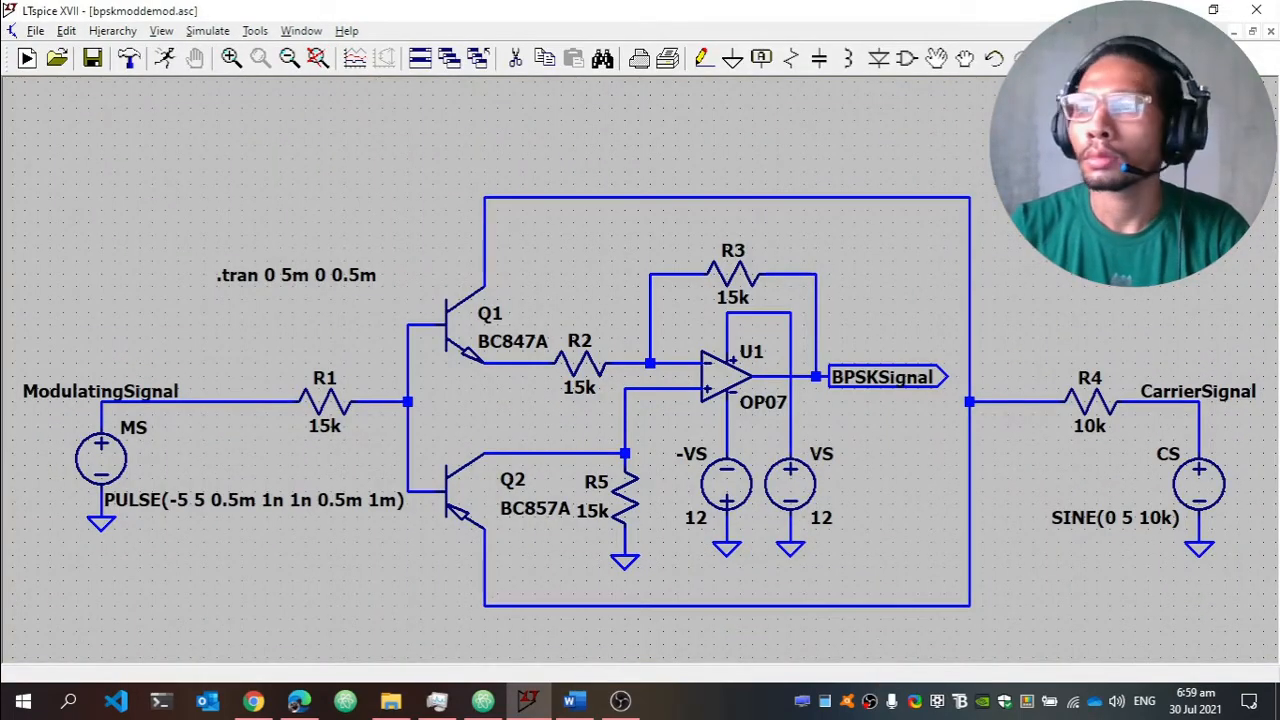
click(620, 701)
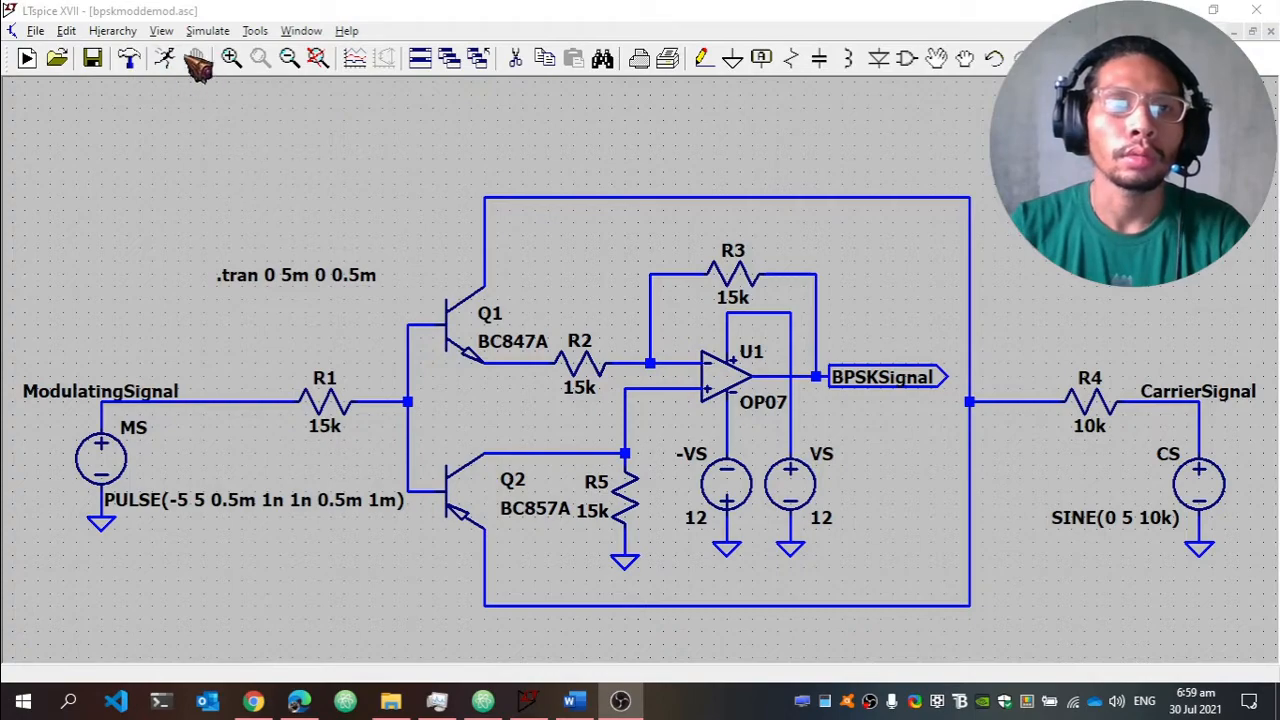
Set the transient simulation's stop time to 2m and run the simulation again.
right_click(300, 276)
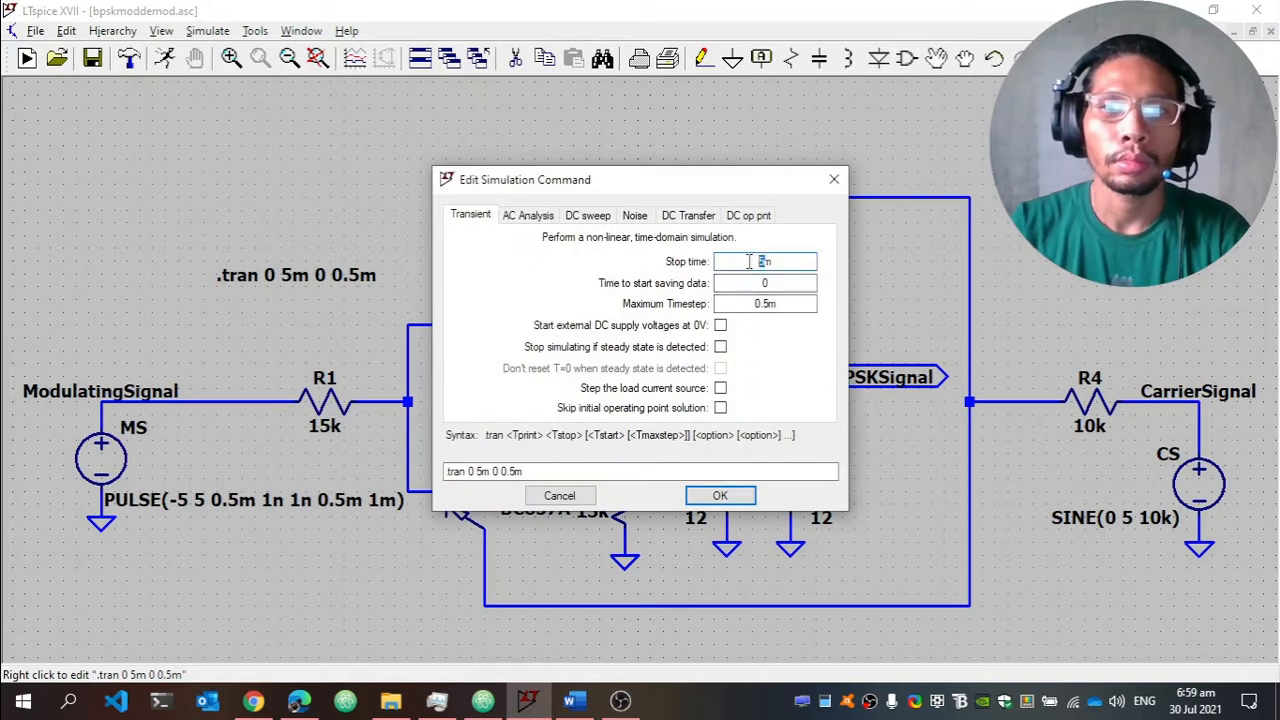
click(705, 496)
click(166, 62)
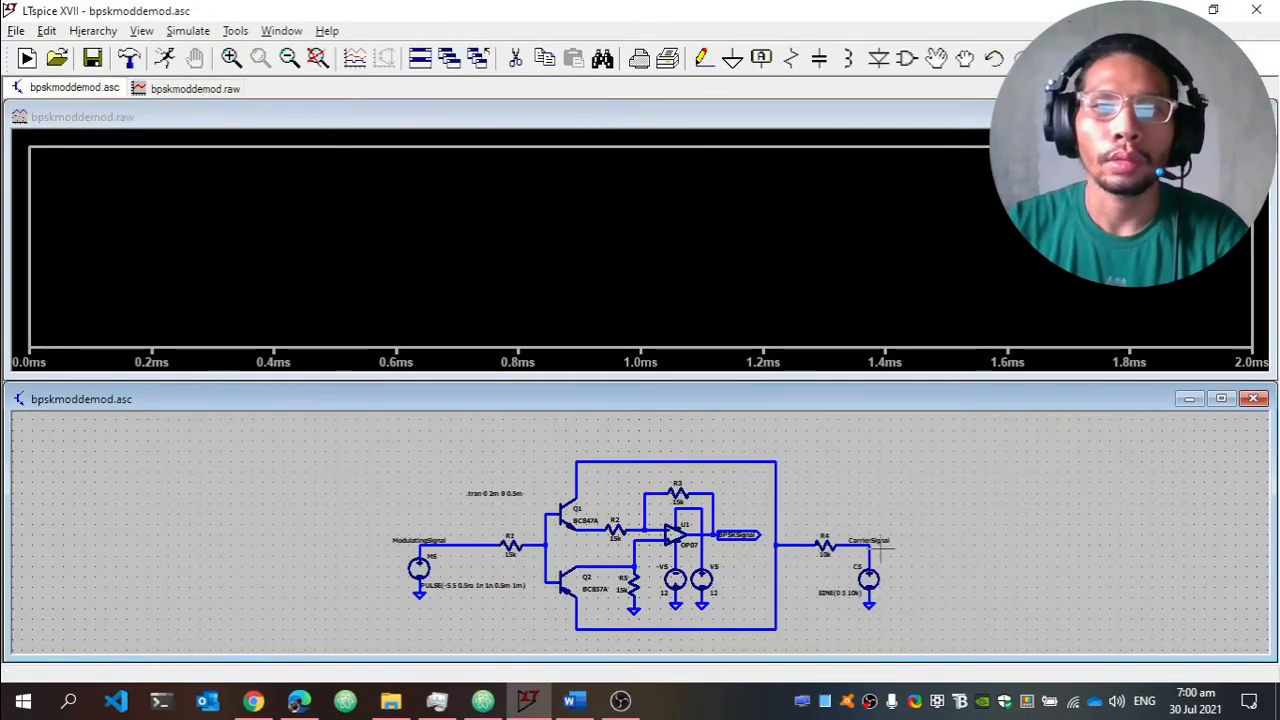
Plot the CarrierSignal voltage, add the ModulatingSignal and BPSKSignal traces to compare them, and close the waveform window.
click(860, 544)
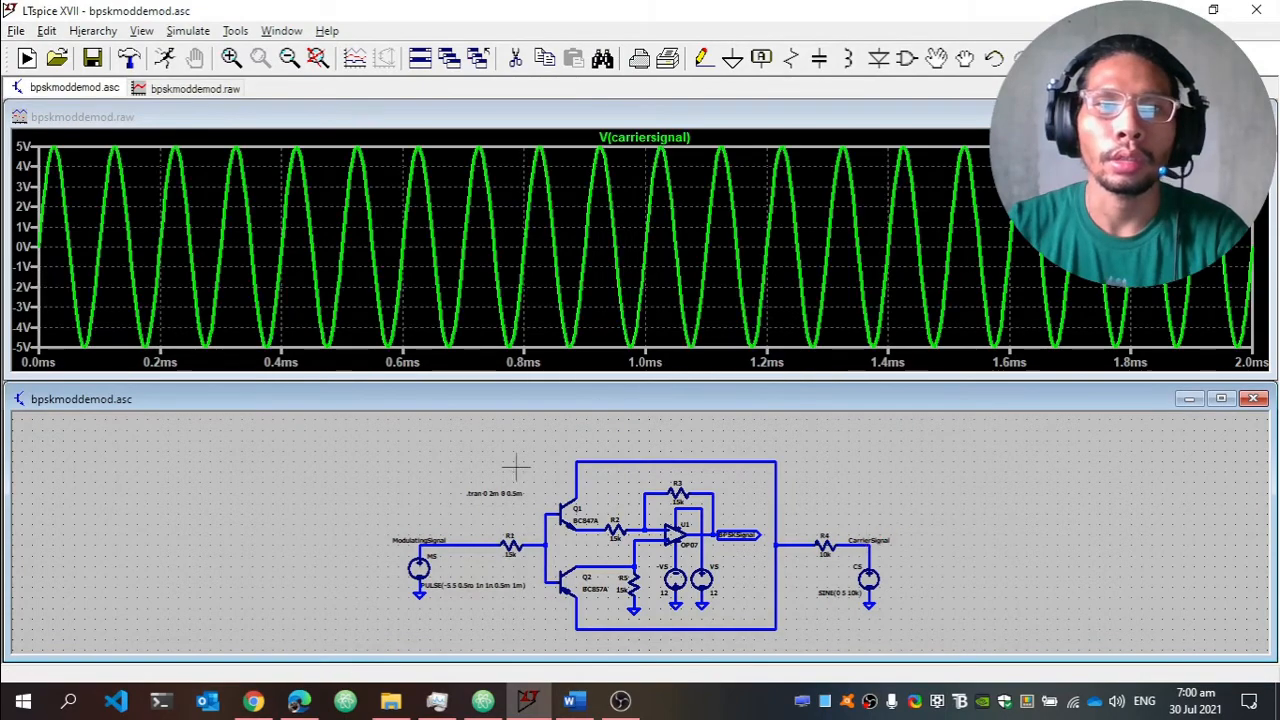
click(441, 527)
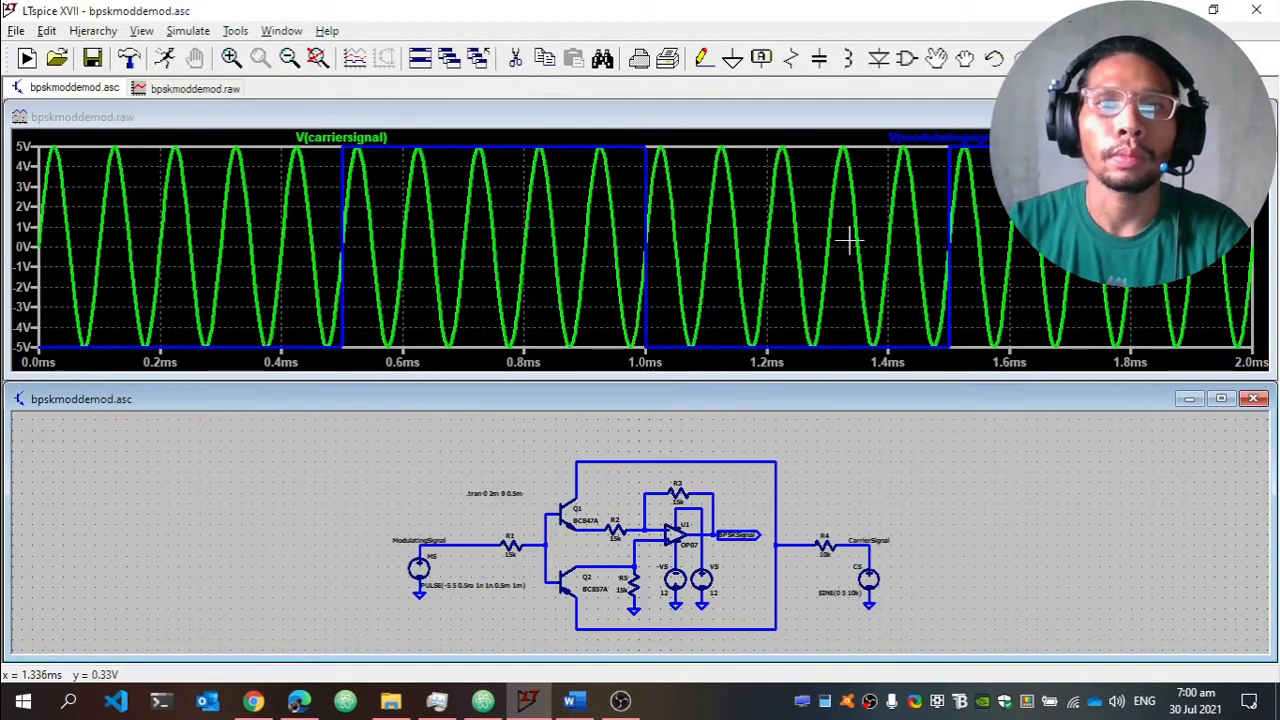
click(740, 533)
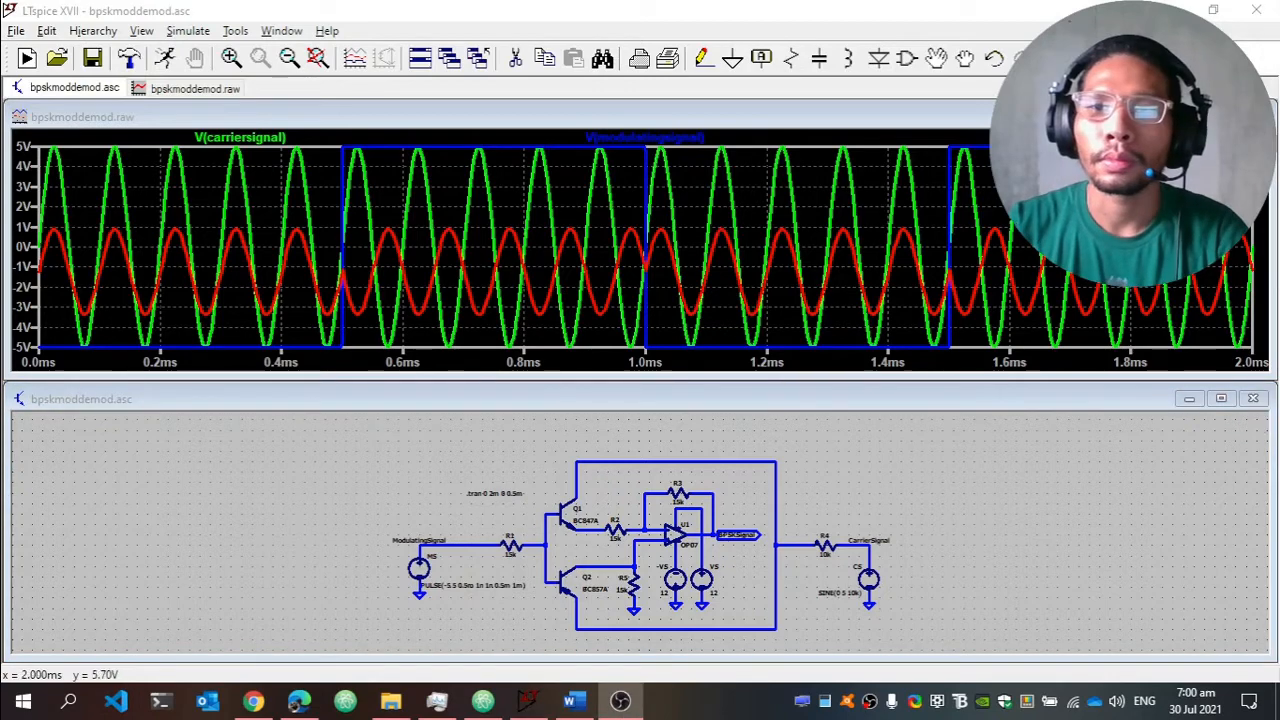
click(1253, 117)
Copy the CS sine source into the empty area below the modulator, rotated horizontally, and ground its negative terminal.
scroll(1061, 286, up, 1)
scroll(1061, 286, down, 3)
drag(1049, 323, 797, 178)
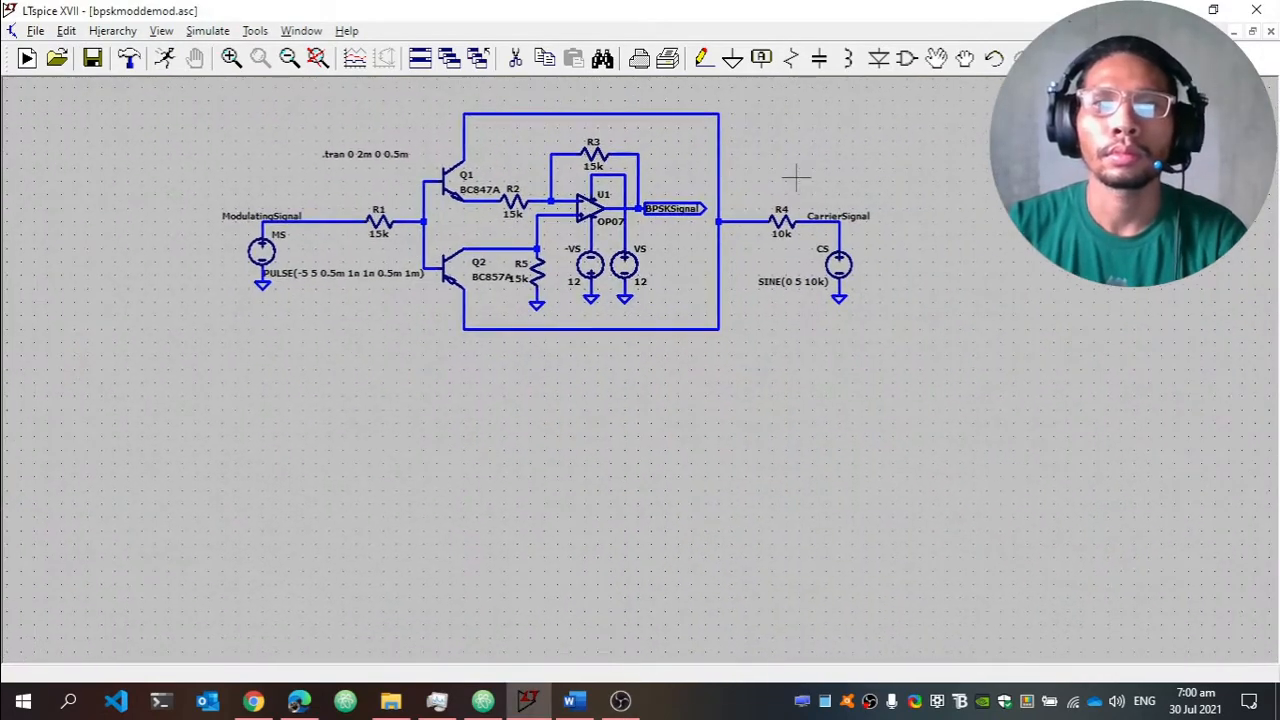
key(alt+Tab)
click(633, 463)
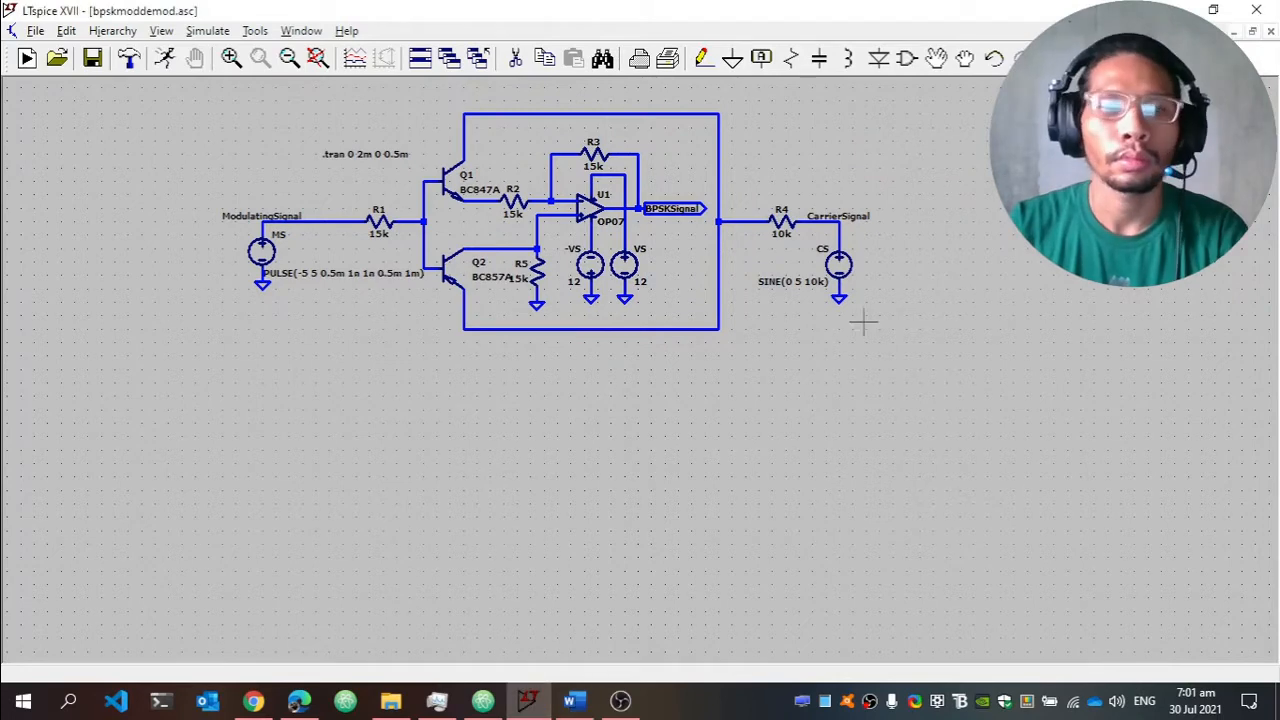
key(F6)
click(838, 265)
key(ctrl+r)
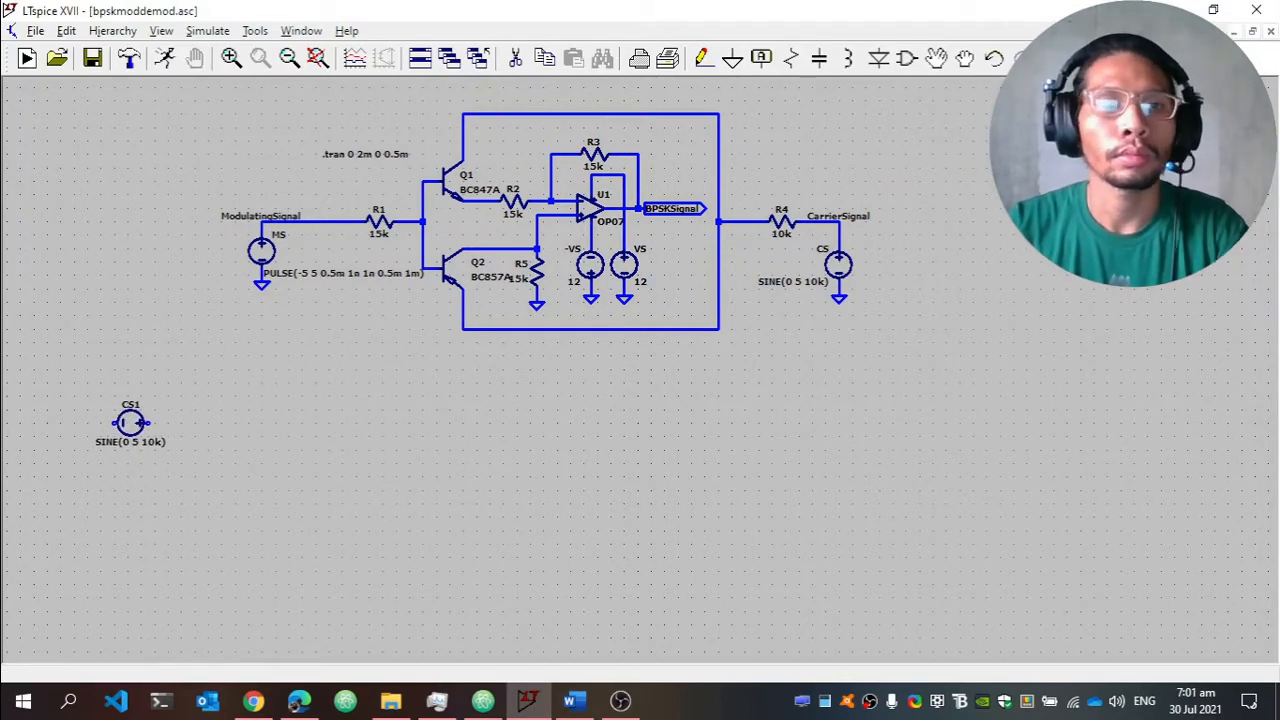
key(ctrl+r)
Copy the BPSKSignal port label to a spot below the copied sine source and change it to an input port.
key(F6)
click(676, 210)
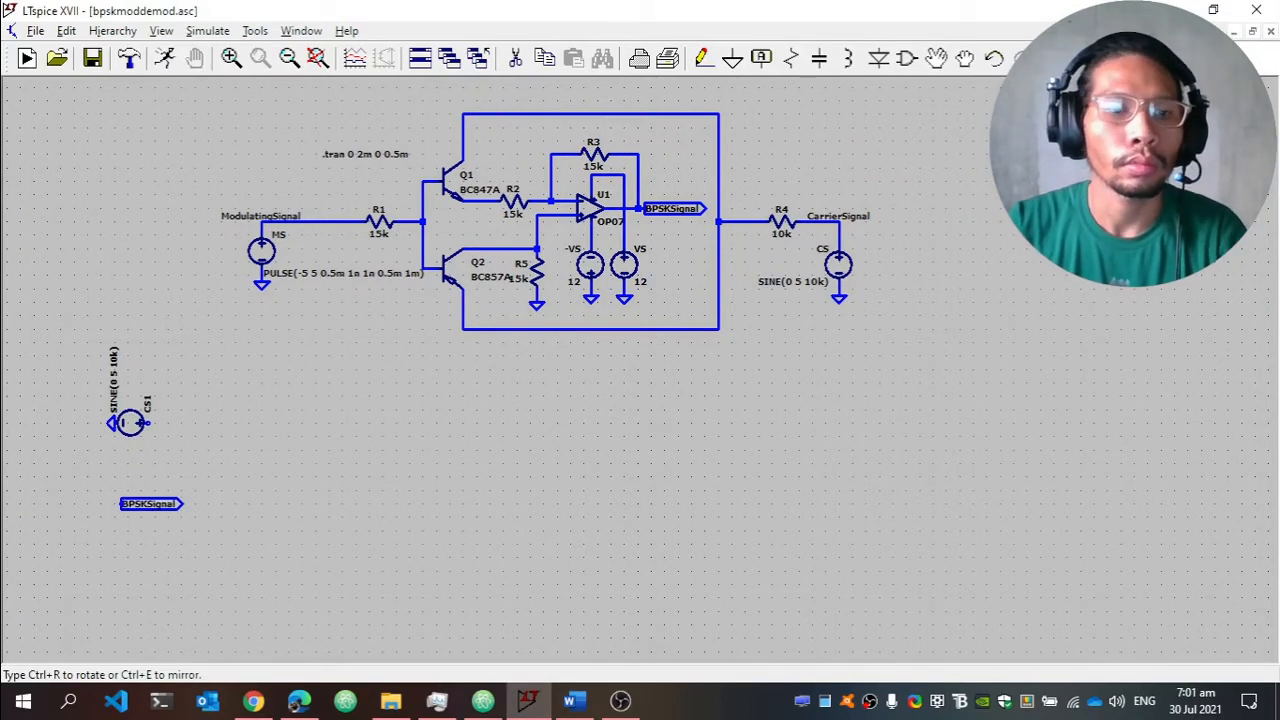
click(134, 508)
key(Escape)
right_click(137, 515)
right_click(106, 505)
click(686, 380)
click(668, 409)
click(680, 412)
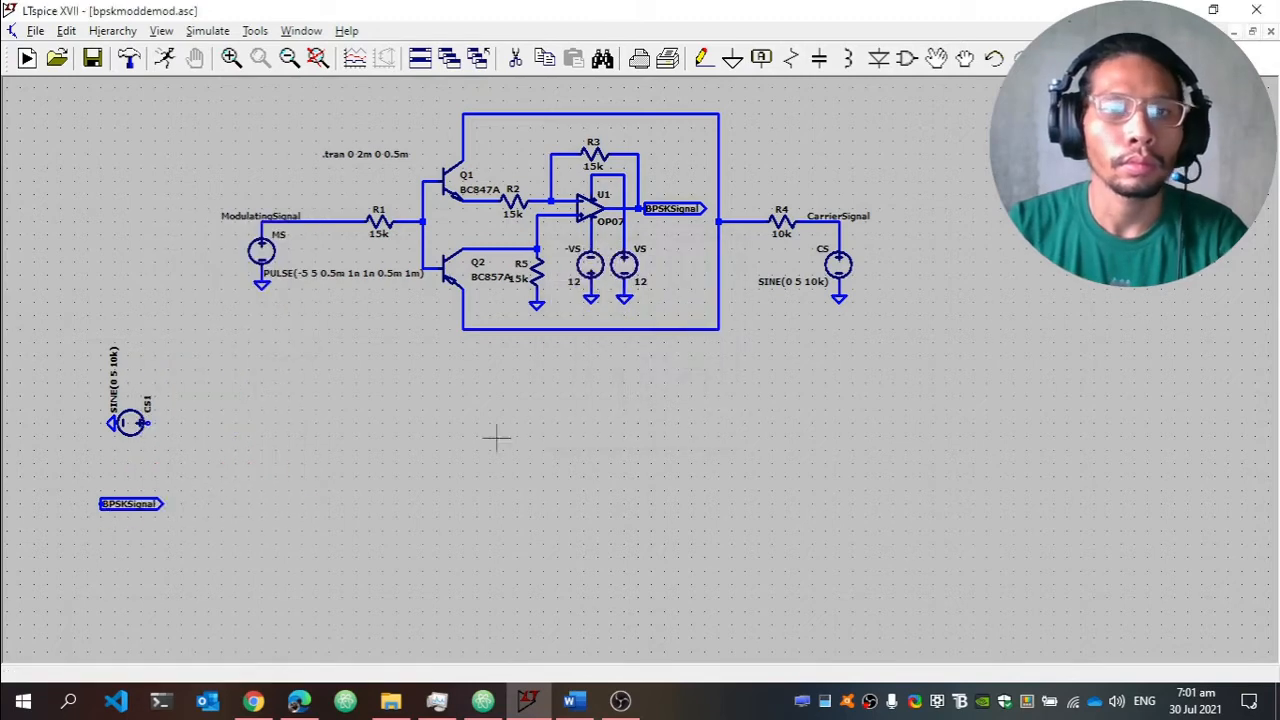
Add one 15k resistor at the copied source's positive terminal and another at the copied BPSKSignal port.
key(r)
click(165, 423)
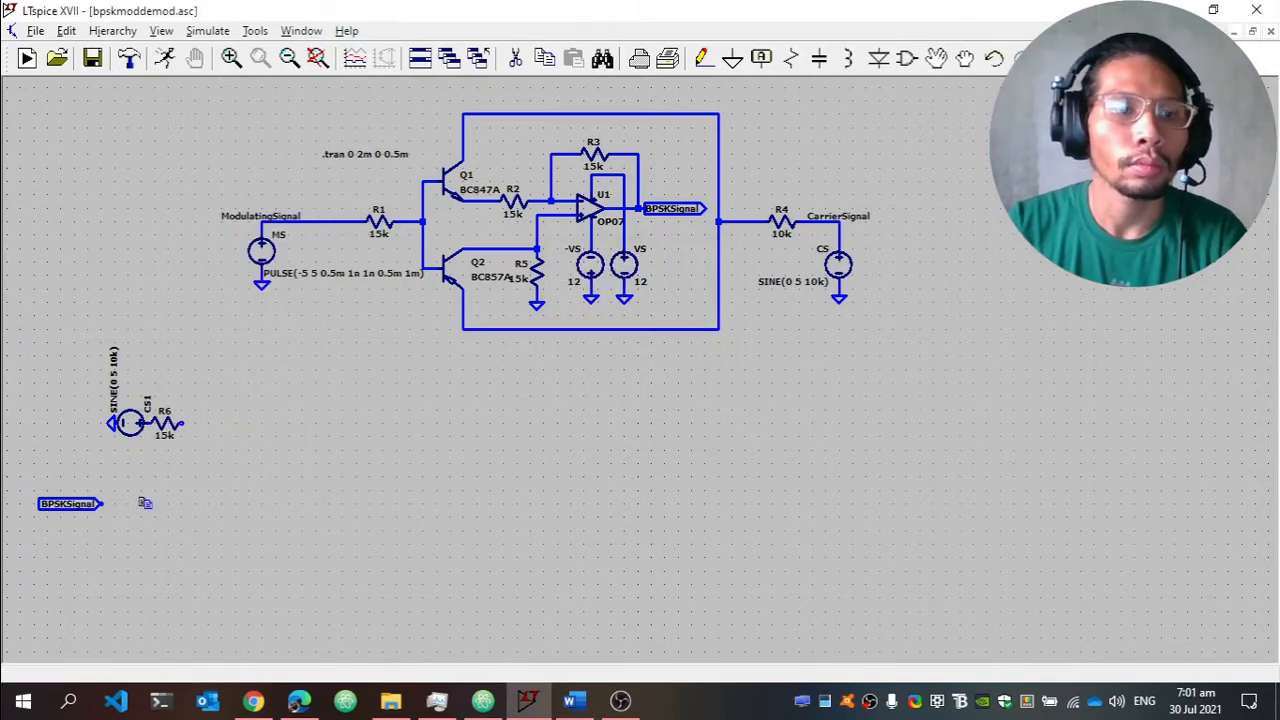
click(118, 503)
Copy the OP07 beside the new resistors, place copies of the two supply sources below and above it, and set both to 6.
click(601, 220)
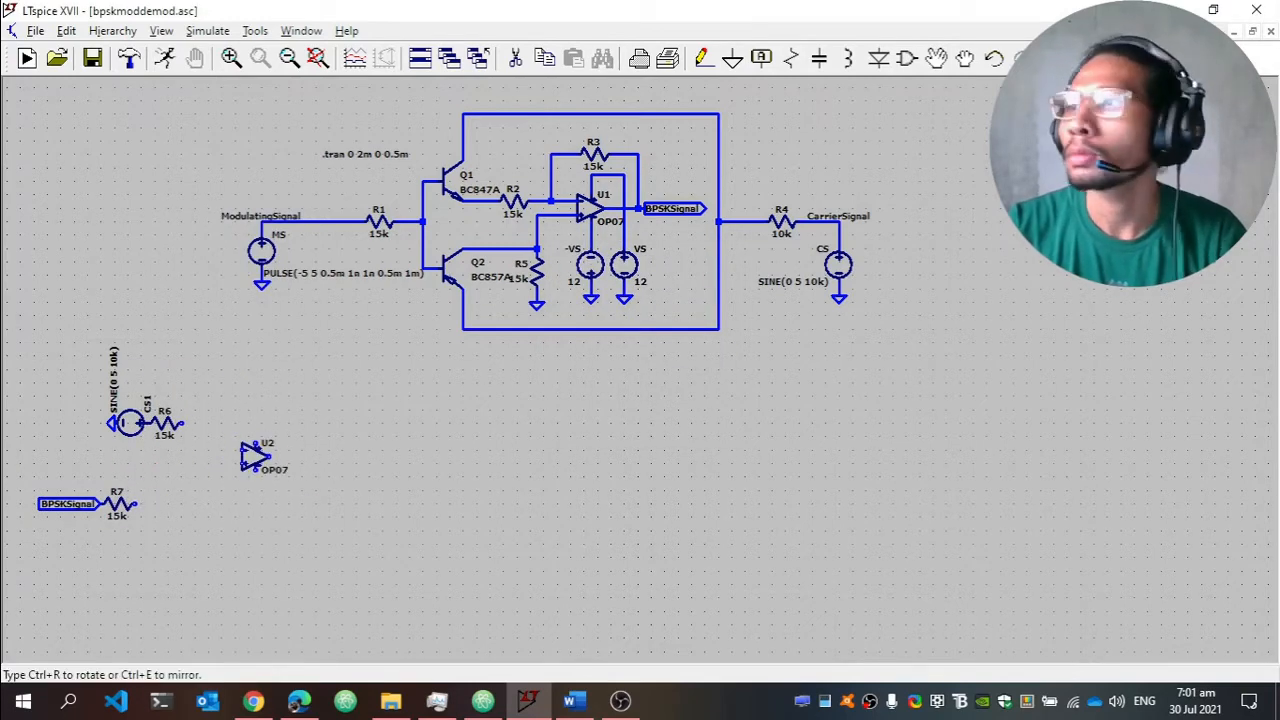
click(590, 268)
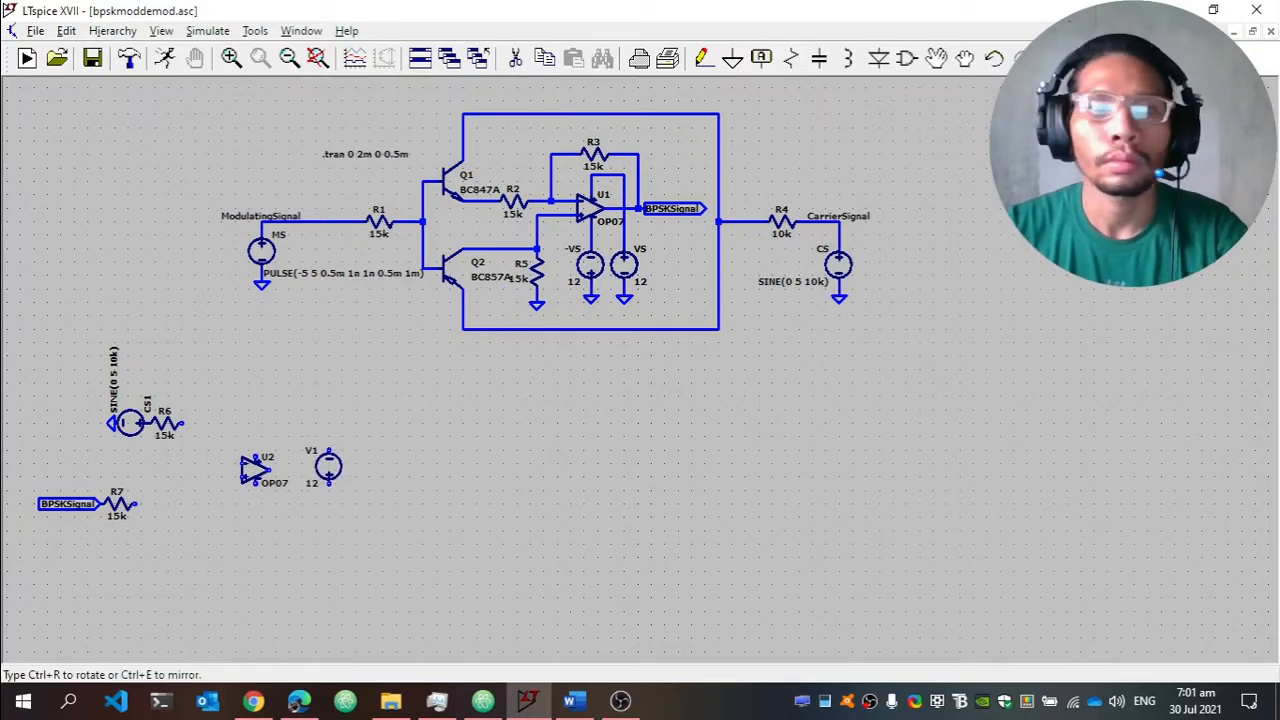
click(255, 520)
click(625, 262)
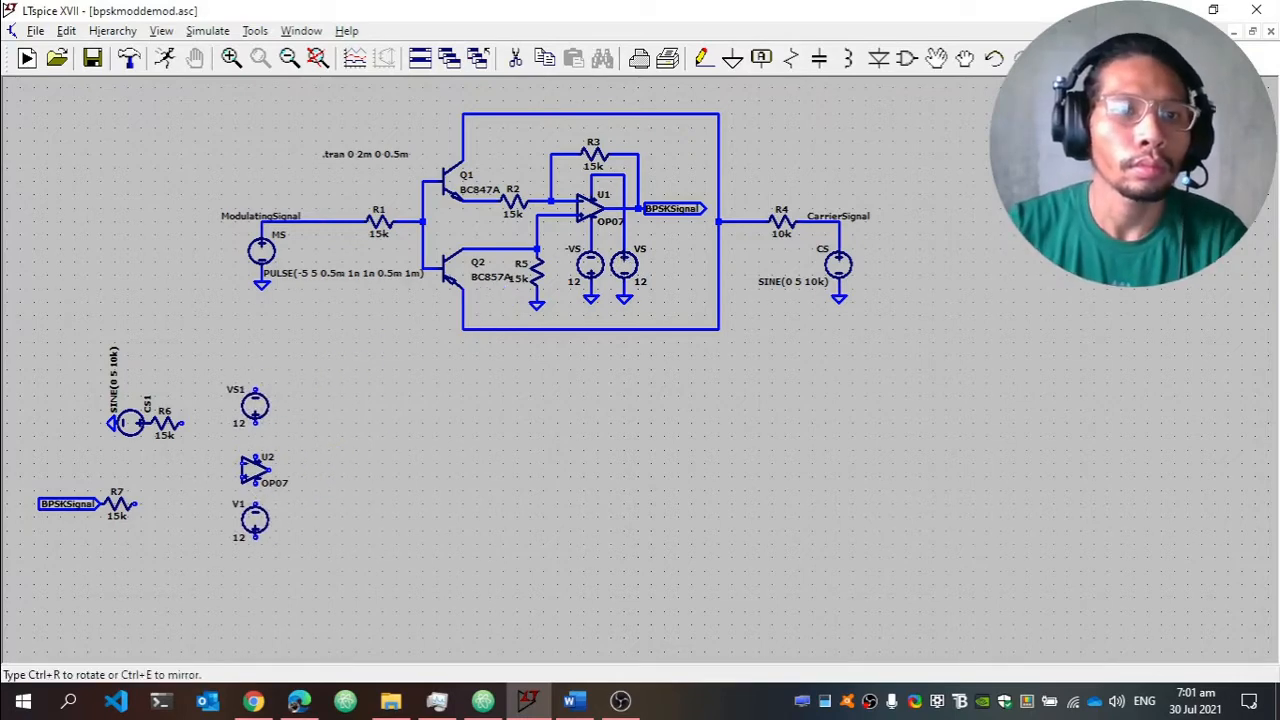
click(255, 411)
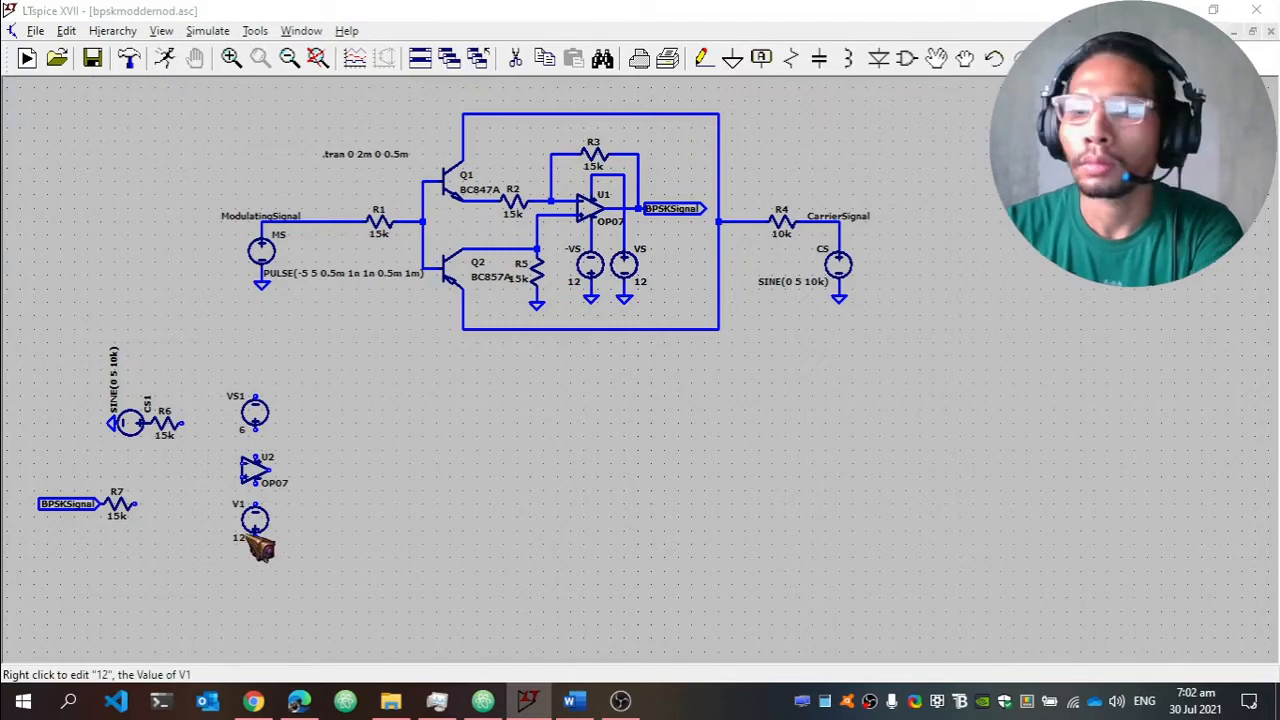
Space R6 away from CS1, move that branch down-left so R6 sits above R7, and shift BPSKSignal with R7 up slightly.
scroll(391, 413, down, 1)
scroll(287, 425, up, 2)
drag(285, 425, 596, 345)
key(F8)
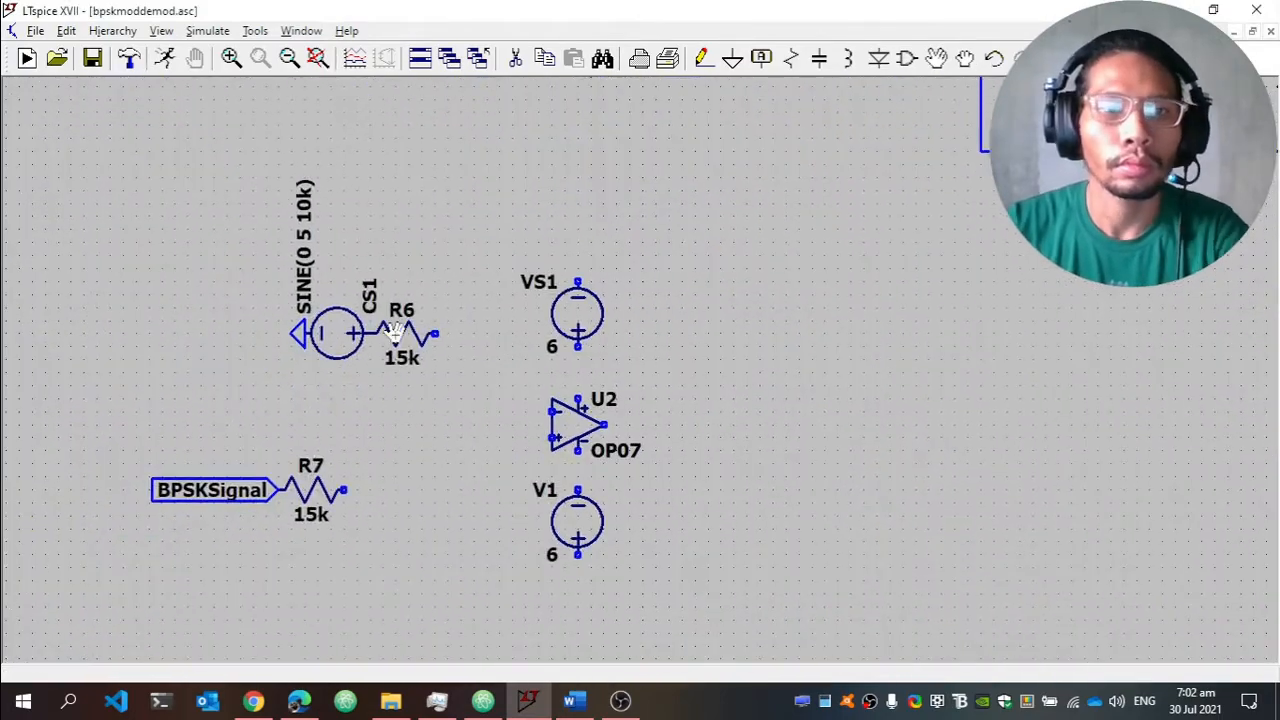
click(396, 334)
click(420, 334)
drag(263, 386, 470, 290)
click(353, 355)
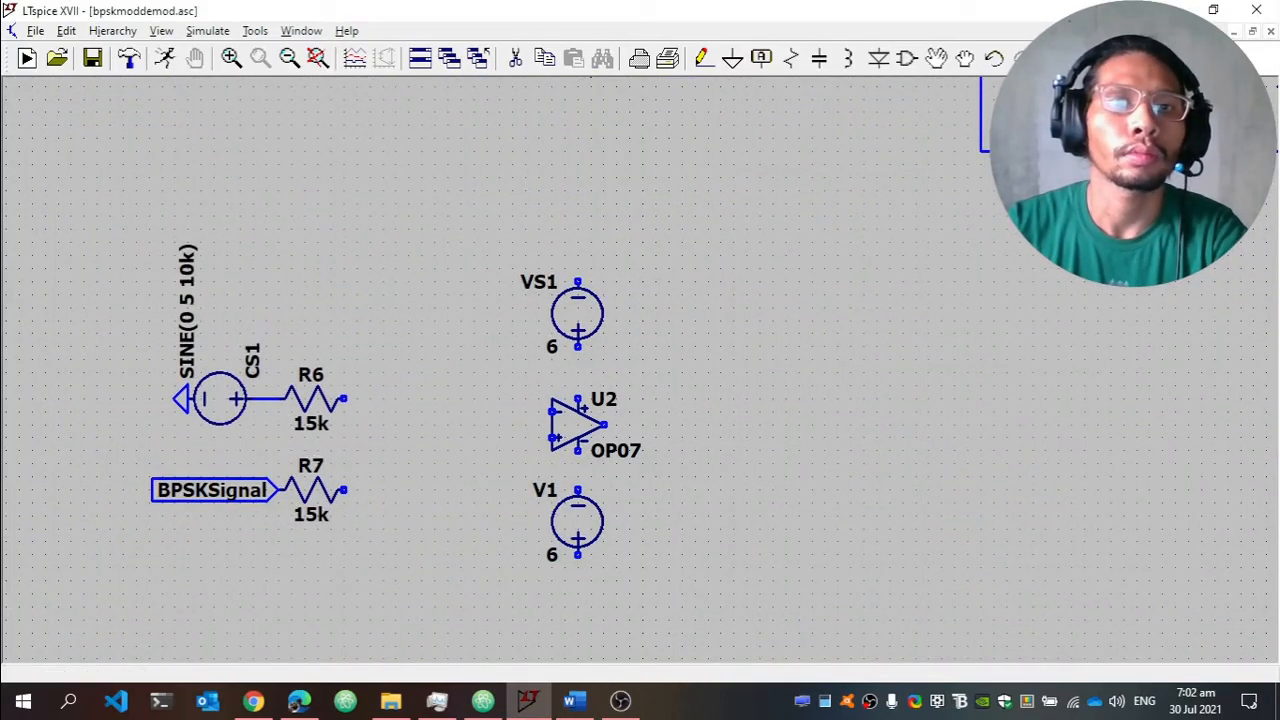
drag(365, 456, 245, 498)
click(245, 472)
Wire the free end of R7 to the non-inverting input of U2.
key(F3)
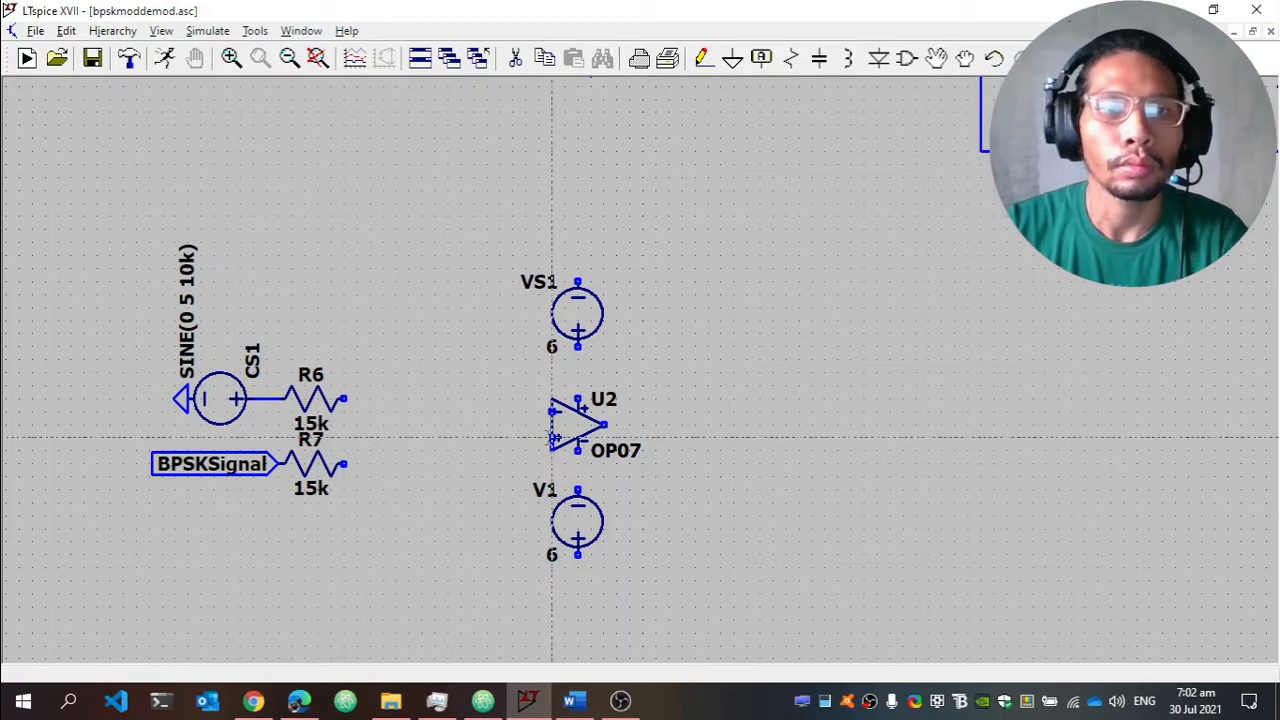
click(551, 437)
click(343, 463)
key(Escape)
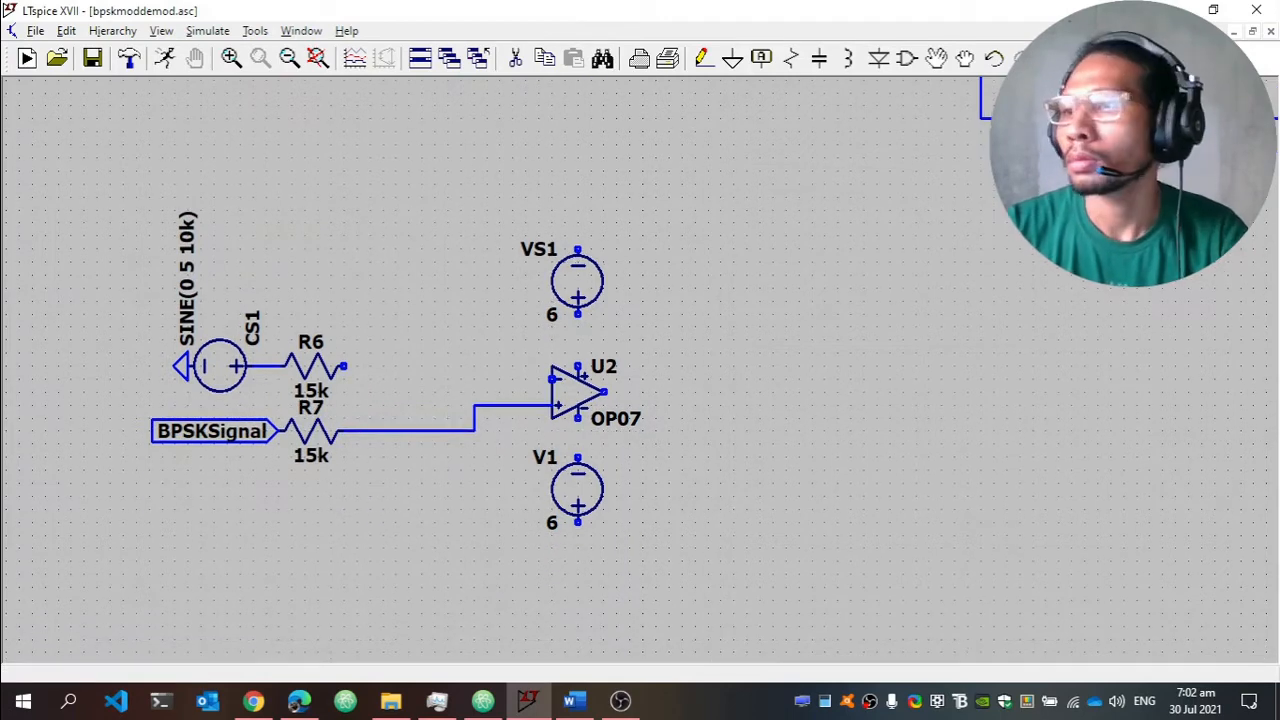
Wire the inverting input of U2 back towards R6, and move the CS1 and R6 branch up to meet the wire.
click(474, 379)
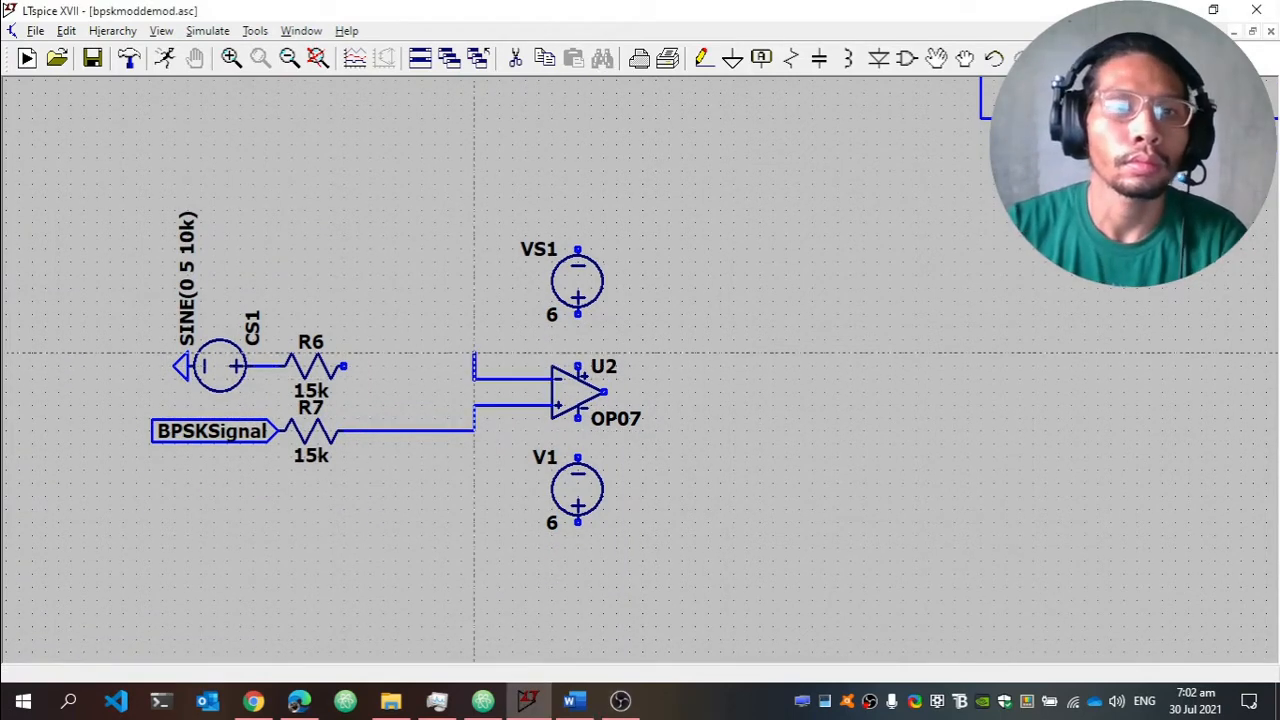
click(474, 353)
click(344, 353)
key(Escape)
drag(375, 162, 202, 467)
key(F7)
click(201, 452)
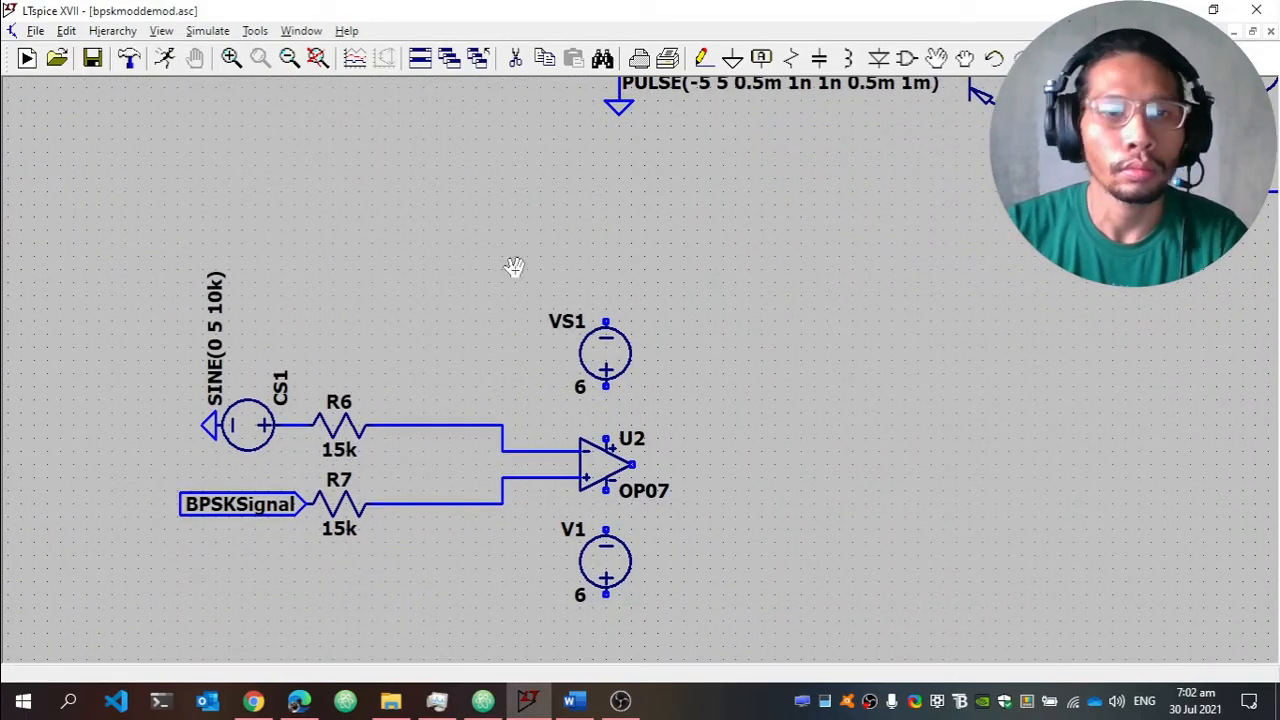
Wire VS1 and V1 to the supply pins of U2, and ground the free terminals of both sources.
key(F3)
click(606, 386)
click(606, 529)
key(g)
click(606, 595)
click(606, 322)
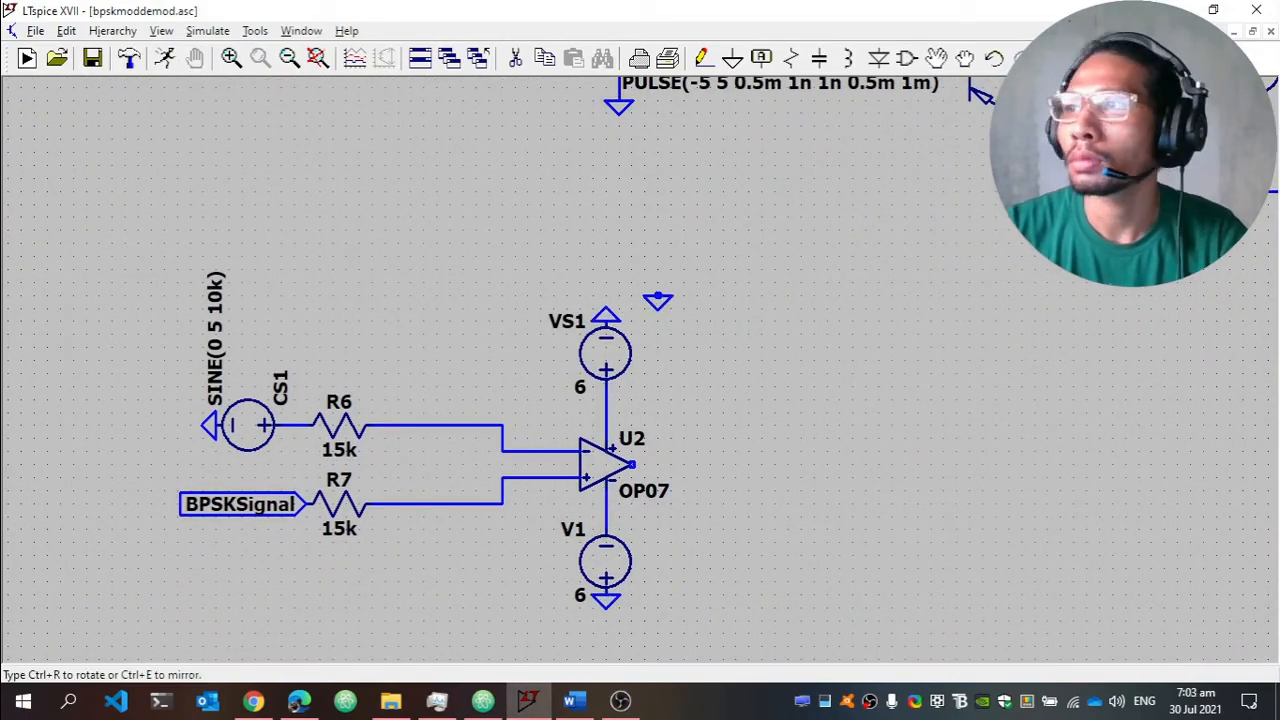
Copy R6 as a 15k feedback resistor above VS1, and wire it between the inverting input and output of U2.
key(F6)
click(339, 425)
click(600, 269)
key(F3)
click(528, 451)
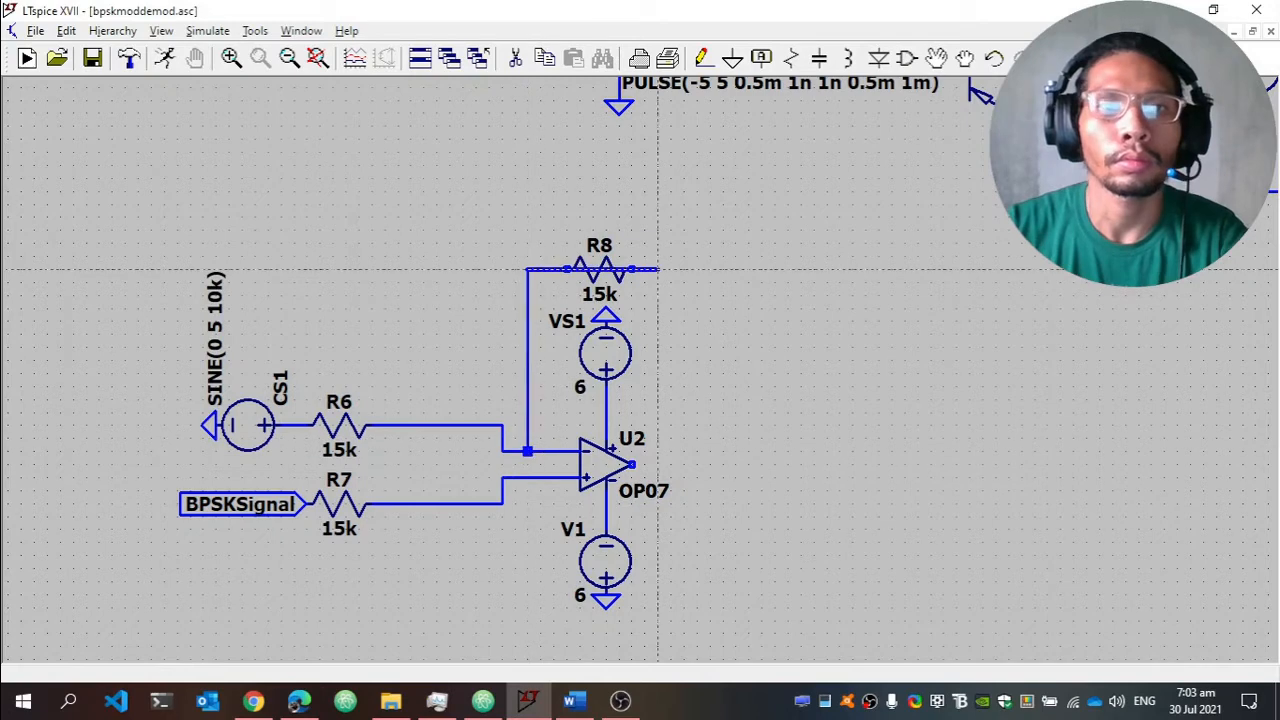
click(684, 269)
click(632, 463)
Place a forward diode at the output node of U2 and set its model to 1N4148.
key(d)
click(716, 463)
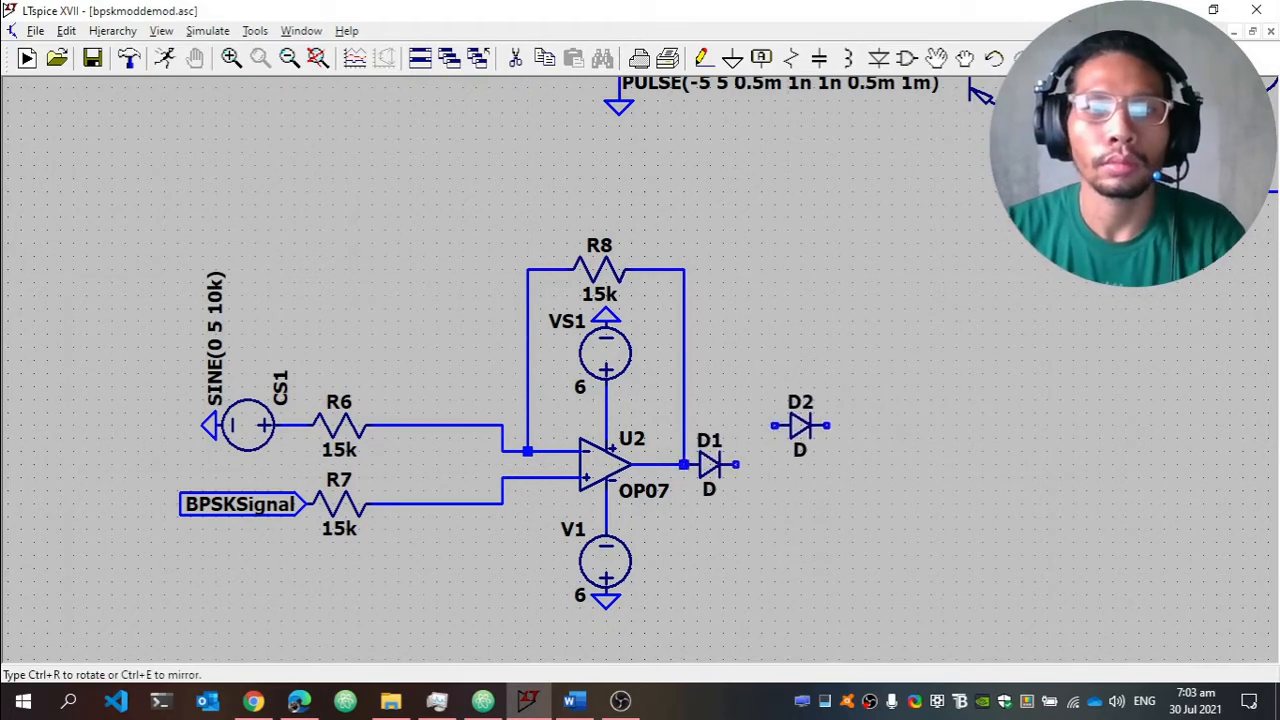
key(Escape)
right_click(716, 463)
click(711, 306)
double_click(484, 345)
Place a vertical capacitor beyond D1 and a vertical 15k resistor beside it.
key(c)
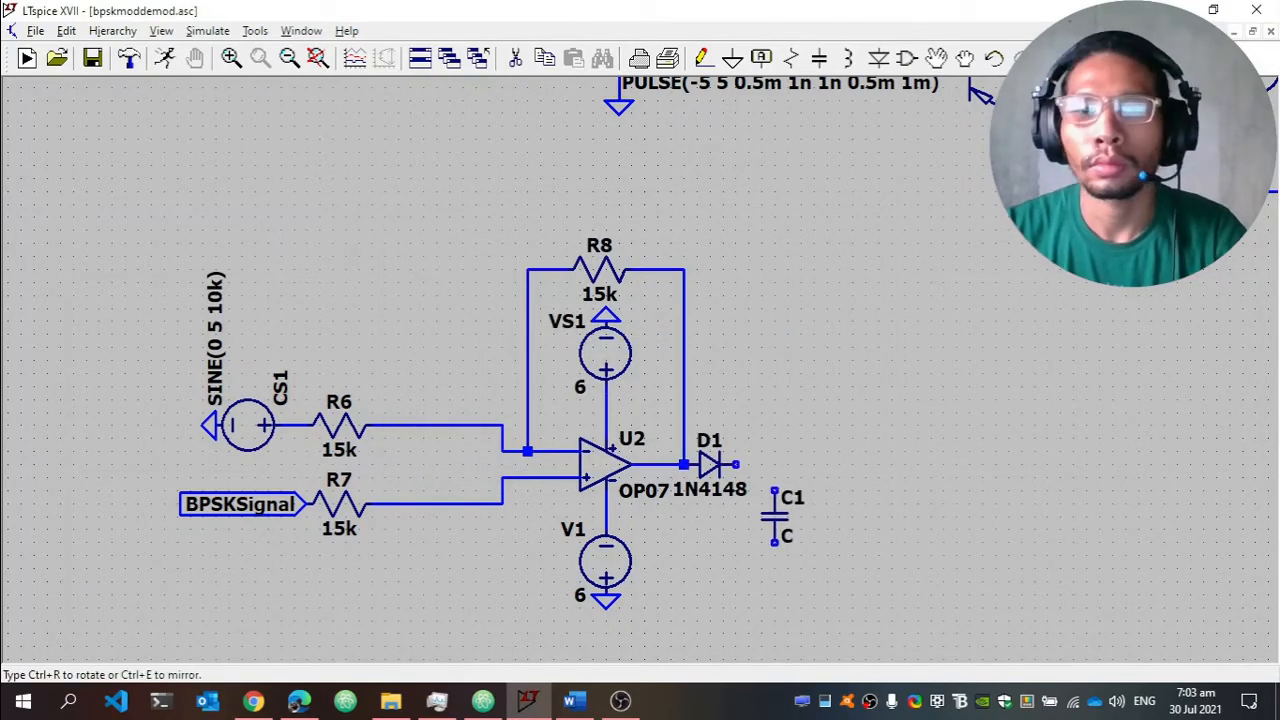
click(813, 503)
key(Escape)
key(r)
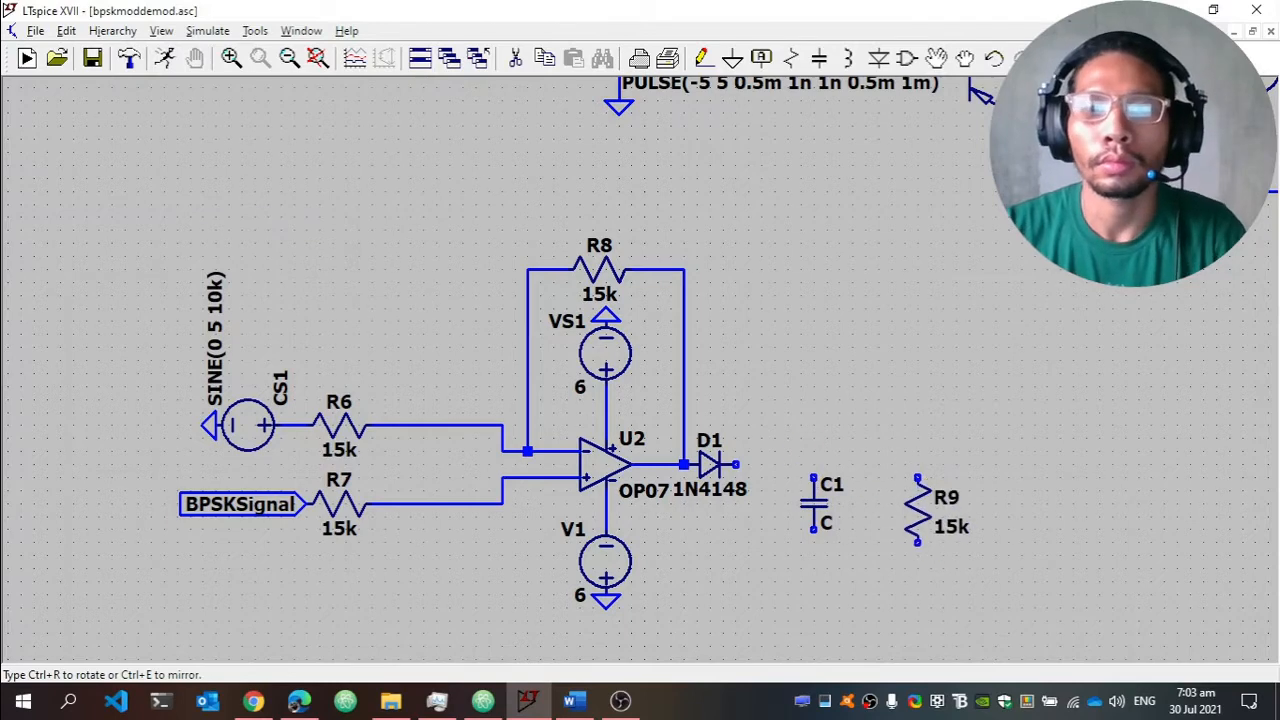
click(930, 505)
Add a ground below C1 and R9, and wire both in parallel between the output of D1 and that ground.
key(g)
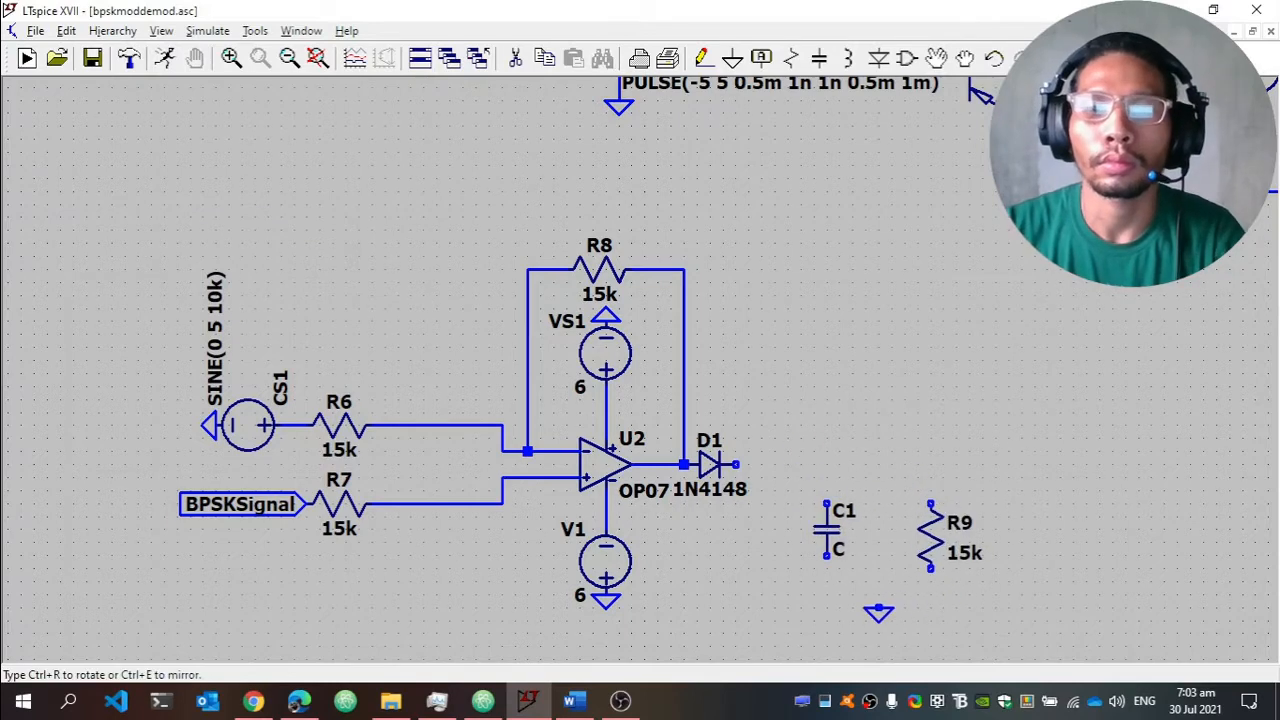
click(879, 608)
key(F3)
click(879, 608)
click(930, 582)
click(930, 505)
click(735, 465)
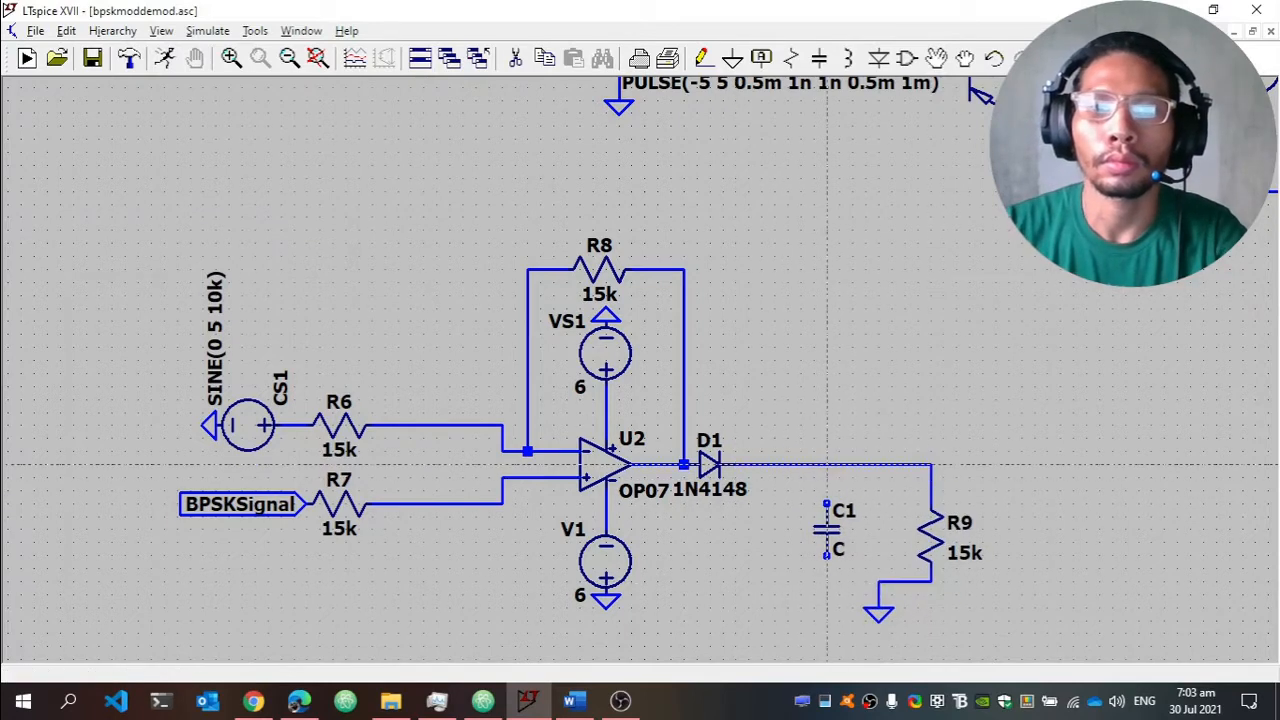
click(827, 465)
click(879, 582)
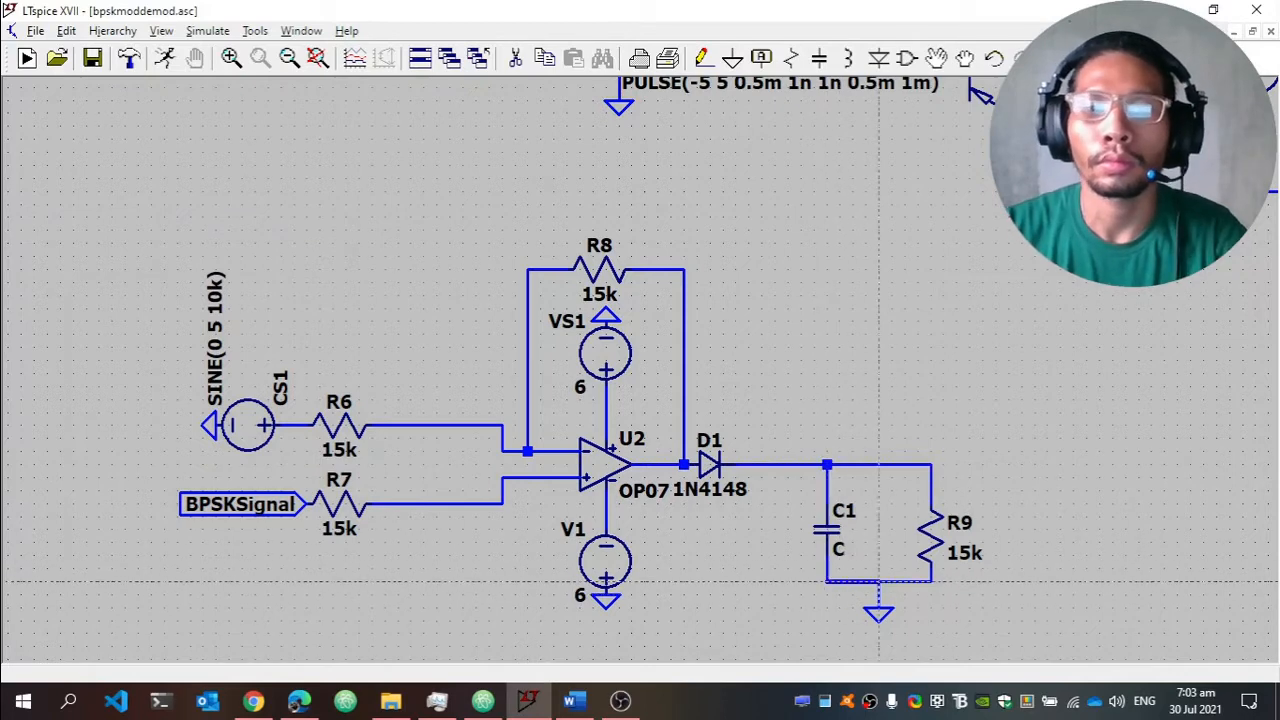
Set C1's capacitance to 0.01u and shift D1 along the wire, away from the output node of U2.
key(Escape)
text(0.01u)
key(Return)
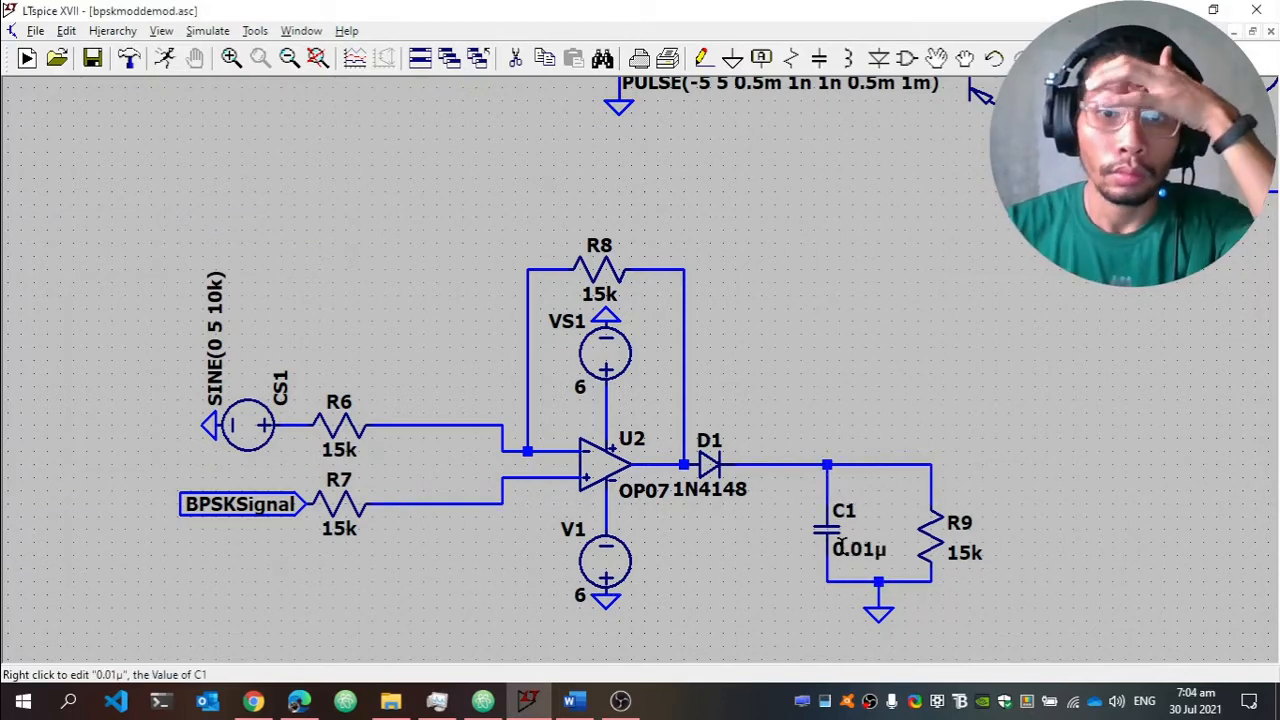
key(F8)
click(709, 465)
click(748, 465)
drag(722, 465, 686, 468)
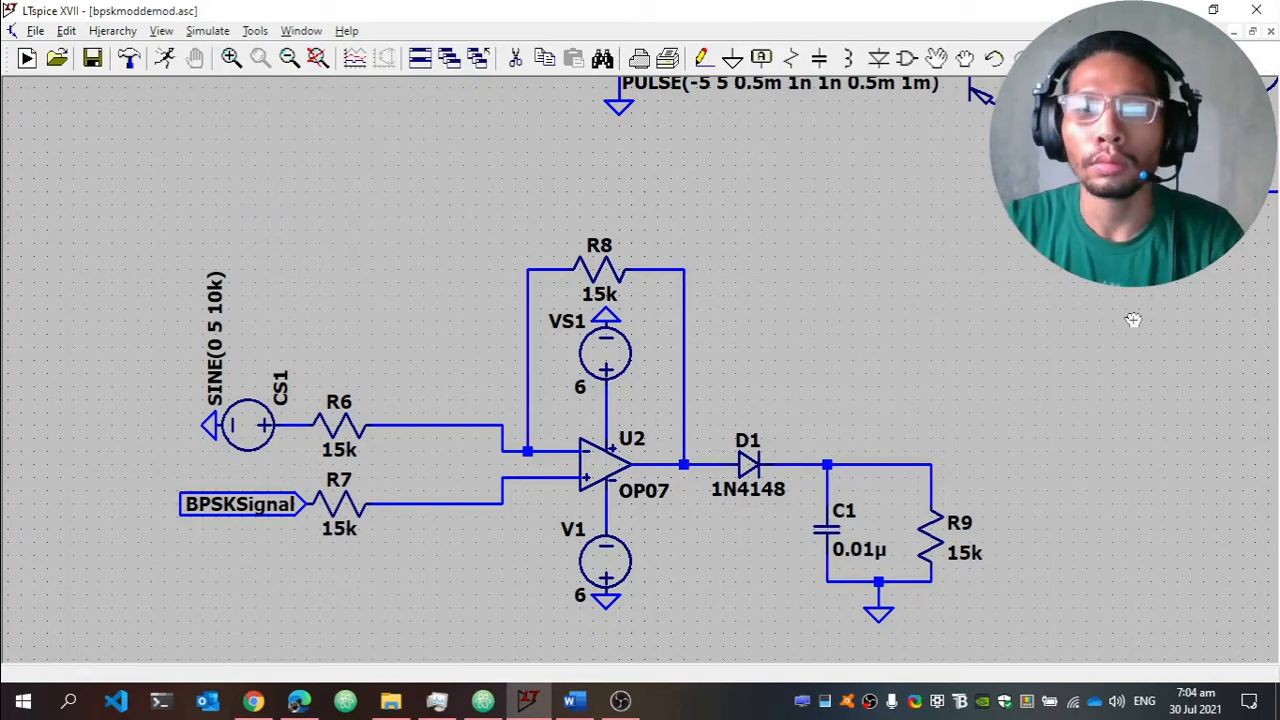
Place another OP07 op-amp beyond R9 and wire its non-inverting input to the node at the upper end of R9.
drag(1115, 367, 805, 344)
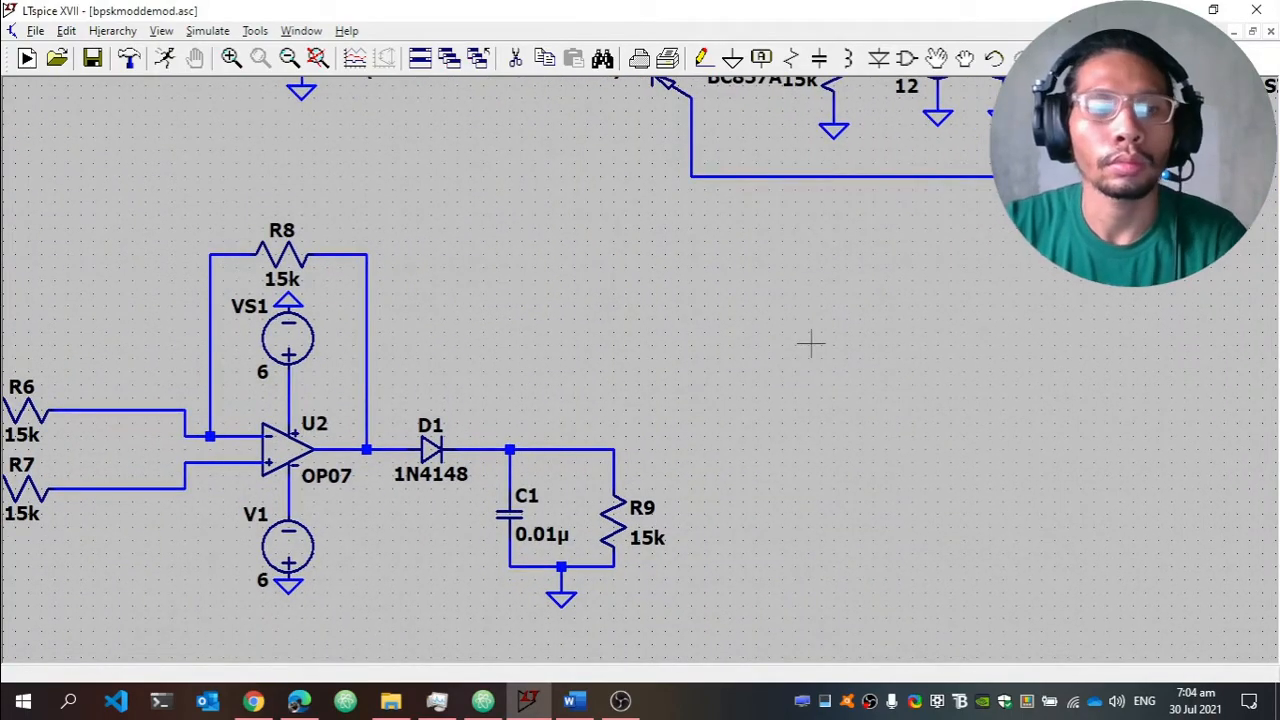
key(F2)
key(Return)
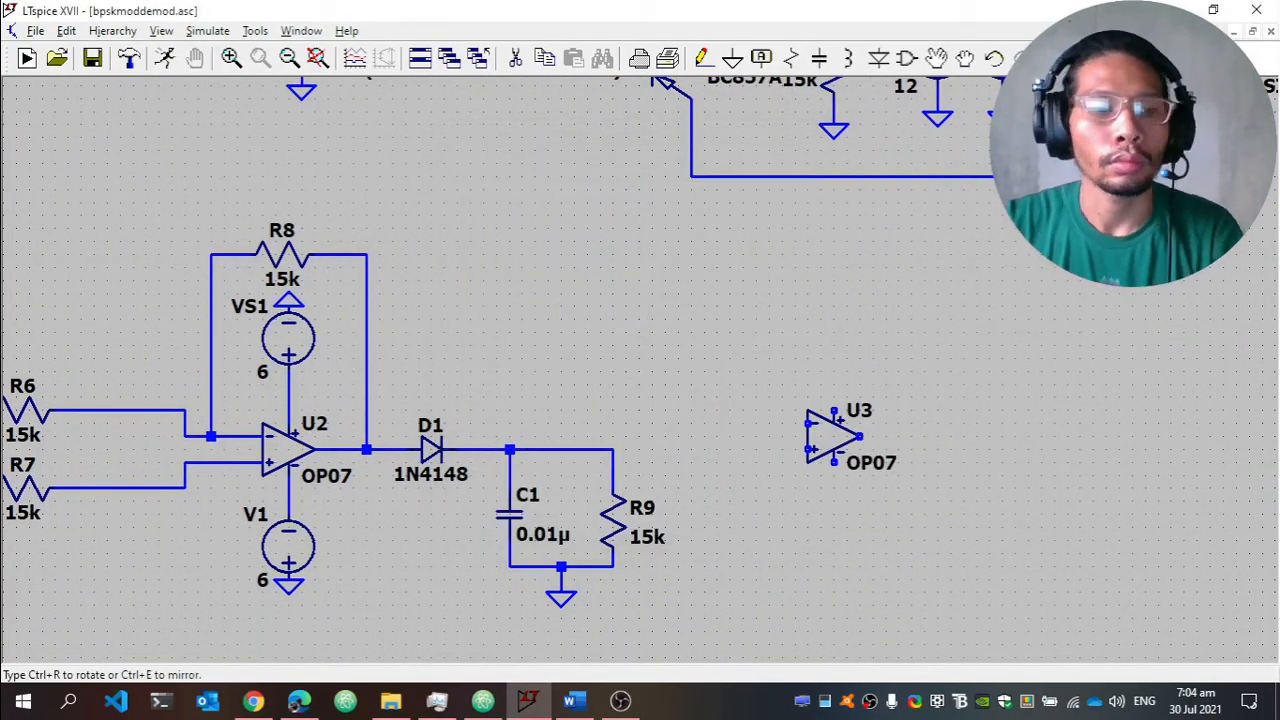
click(820, 422)
key(F3)
click(797, 436)
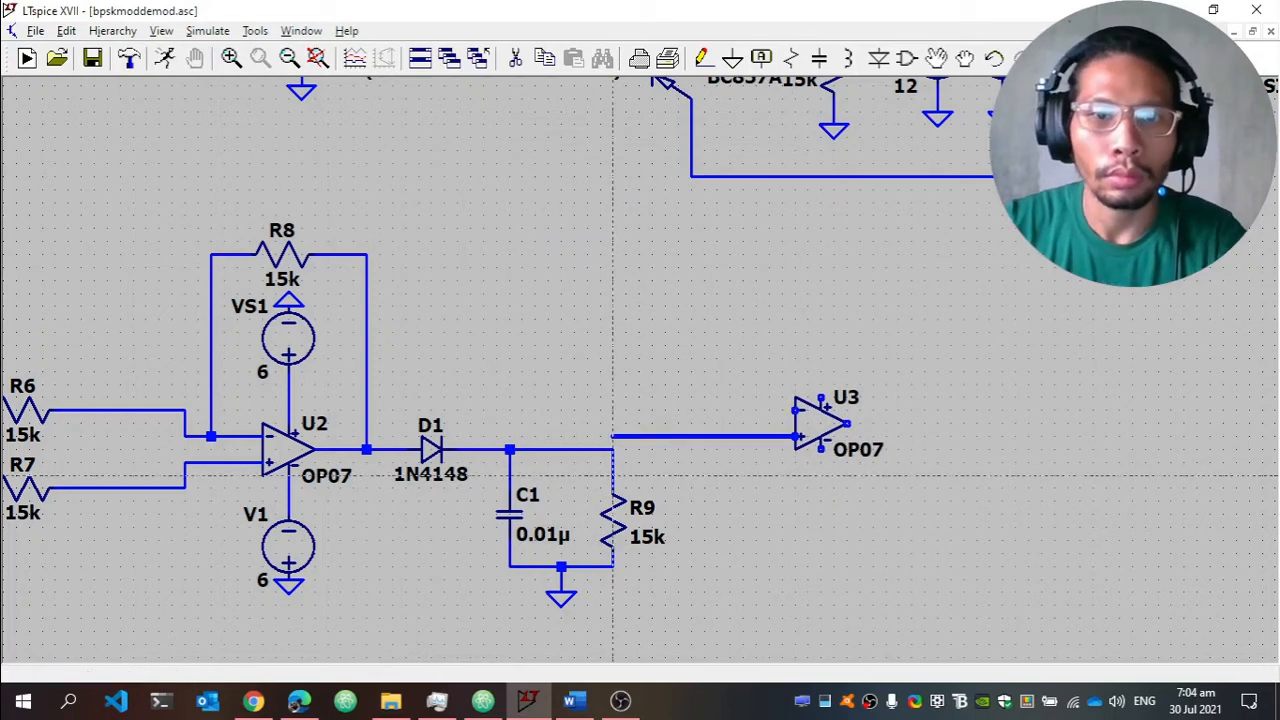
click(613, 450)
key(Escape)
Shift U3 down slightly so its non-inverting input lines up with the wire from D1.
key(F7)
drag(954, 323, 600, 447)
click(600, 458)
click(832, 425)
click(832, 433)
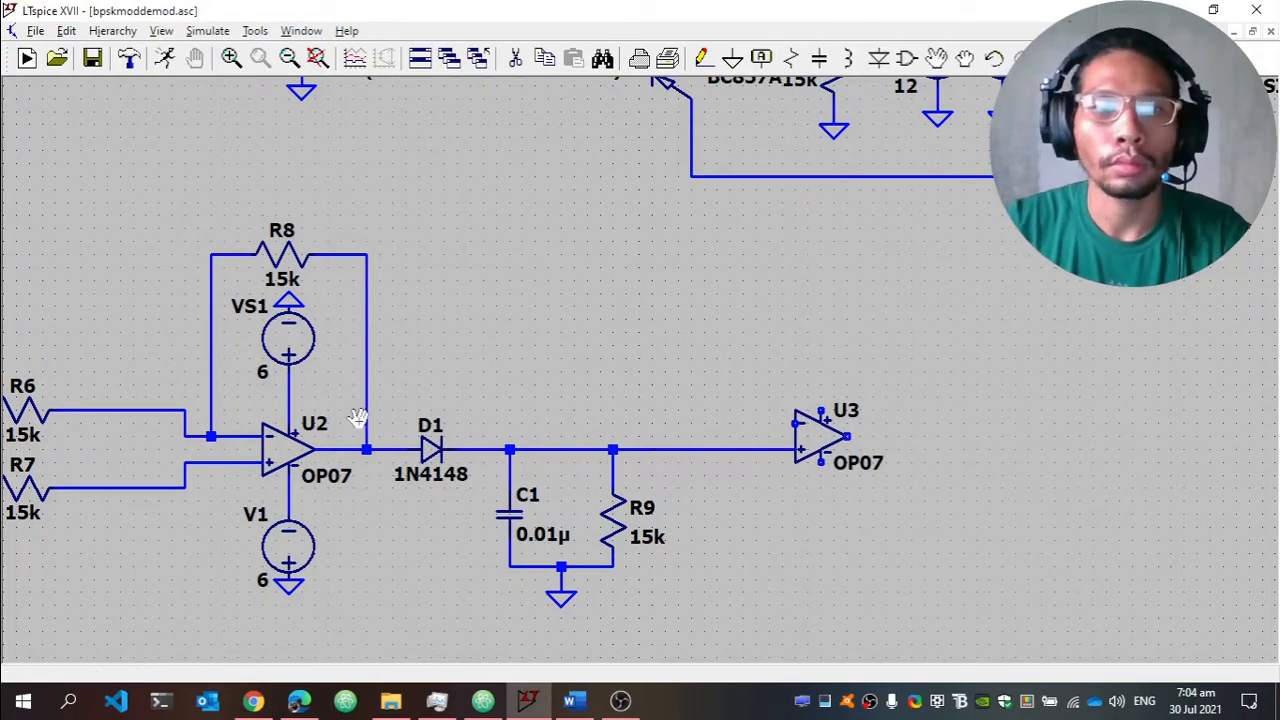
Copy VS1 above U3 and V1 below it as 6 V supplies, and place an inverted ground on the copy of VS1.
click(294, 352)
click(826, 352)
click(280, 561)
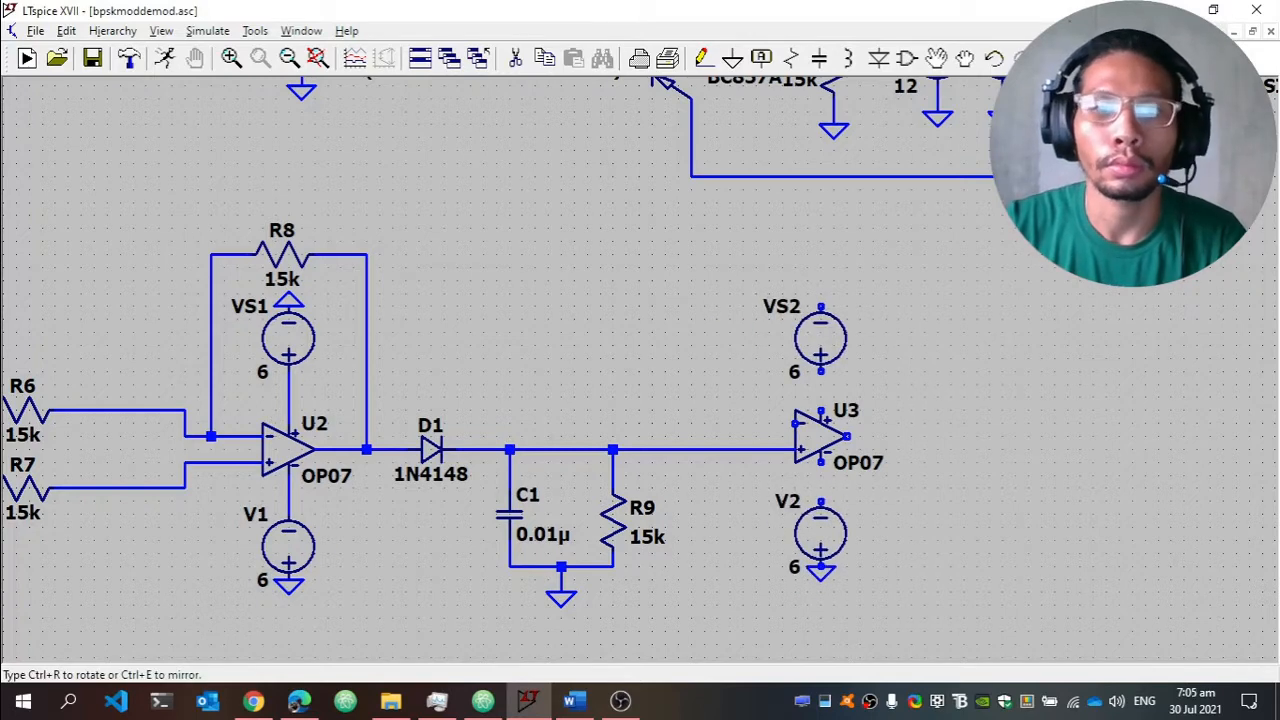
key(ctrl+r)
key(ctrl+r)
click(821, 306)
Wire VS2 and V2 to the supply pins of U3 and extend a short wire from its output.
key(F3)
click(821, 501)
click(821, 371)
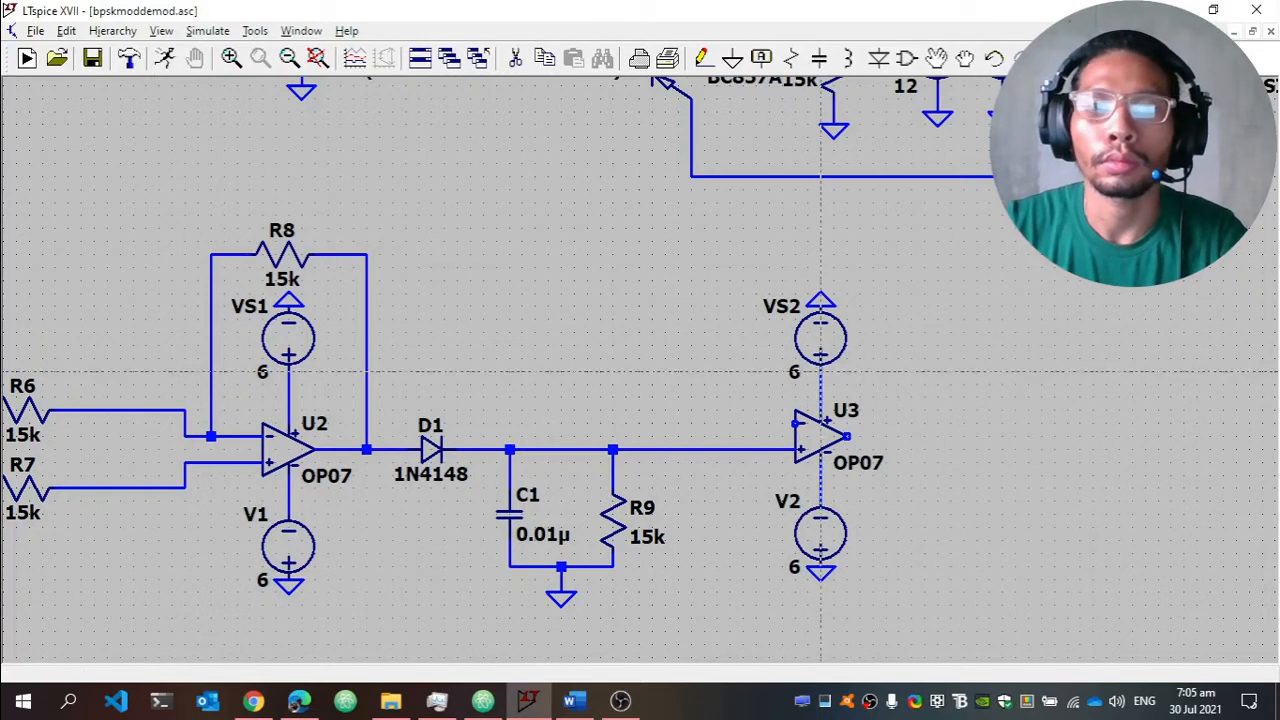
click(911, 436)
Copy the 15k resistor R9 and place it horizontally at the end of U3's output wire.
key(r)
key(Escape)
key(F6)
click(621, 526)
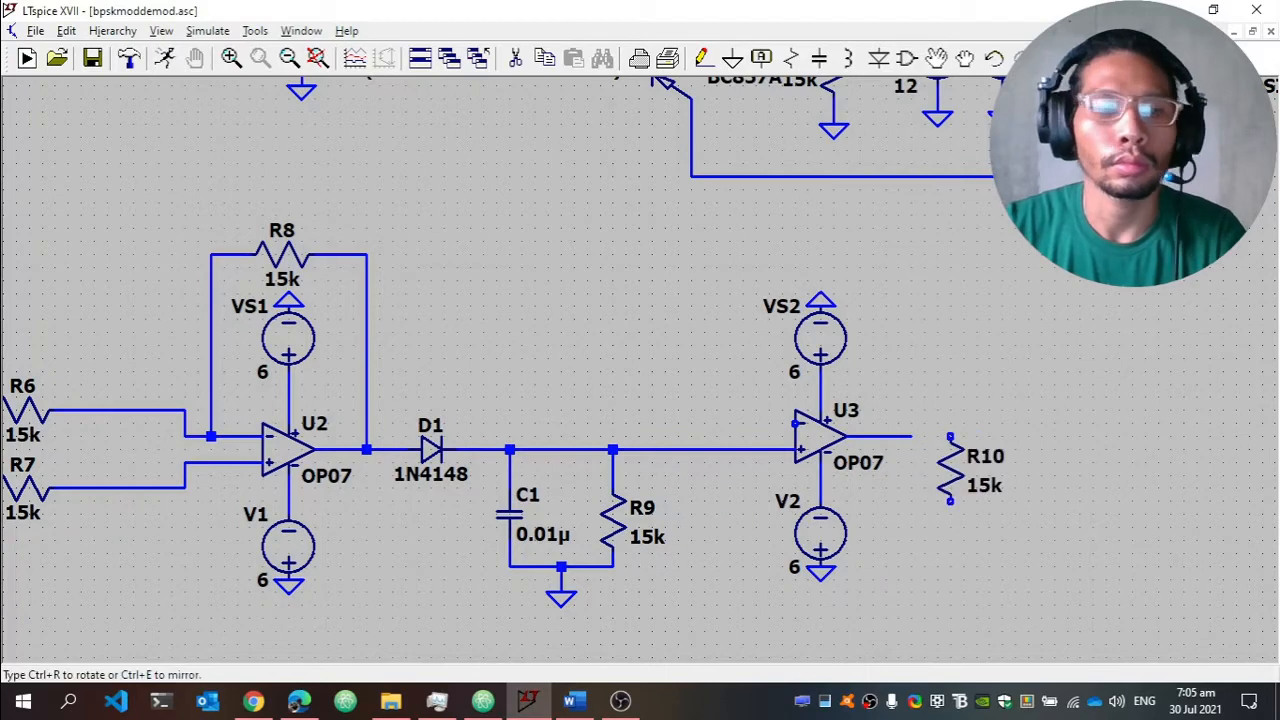
key(ctrl+r)
click(976, 436)
Label the free end of R10 as net DemodSignal and set its port type to Output.
key(F4)
text(De)
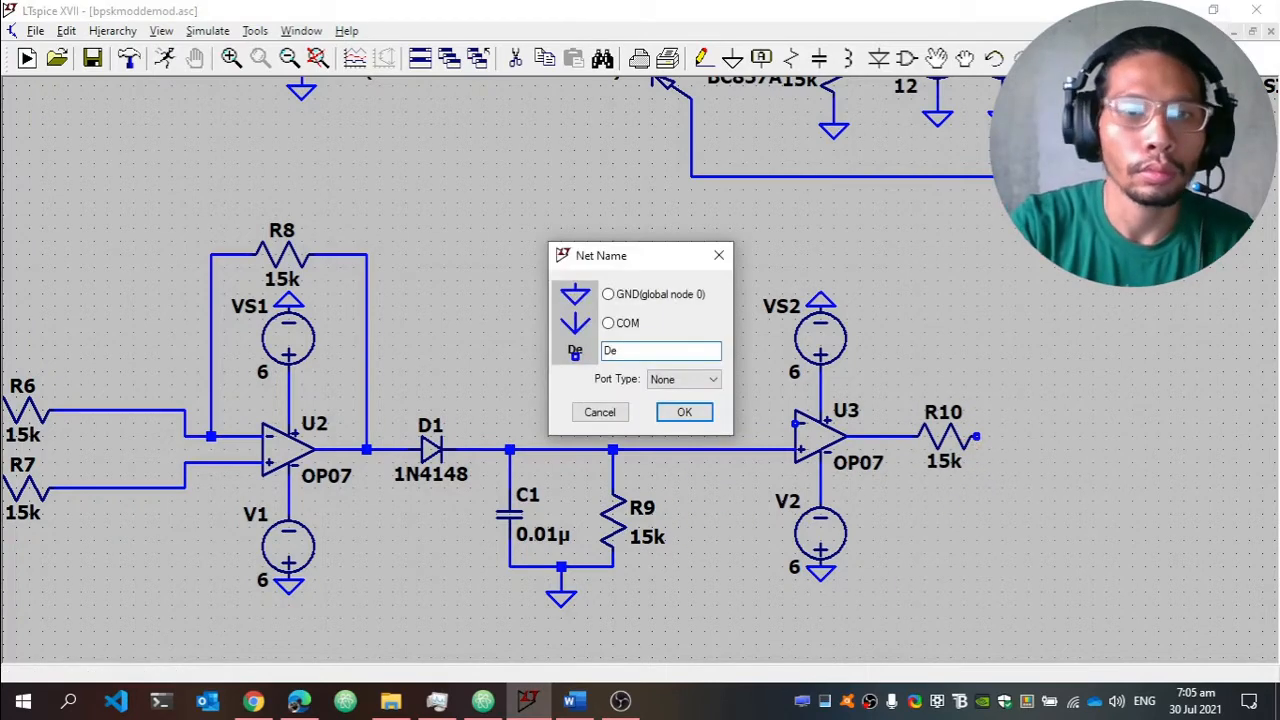
text(modSignal)
key(Return)
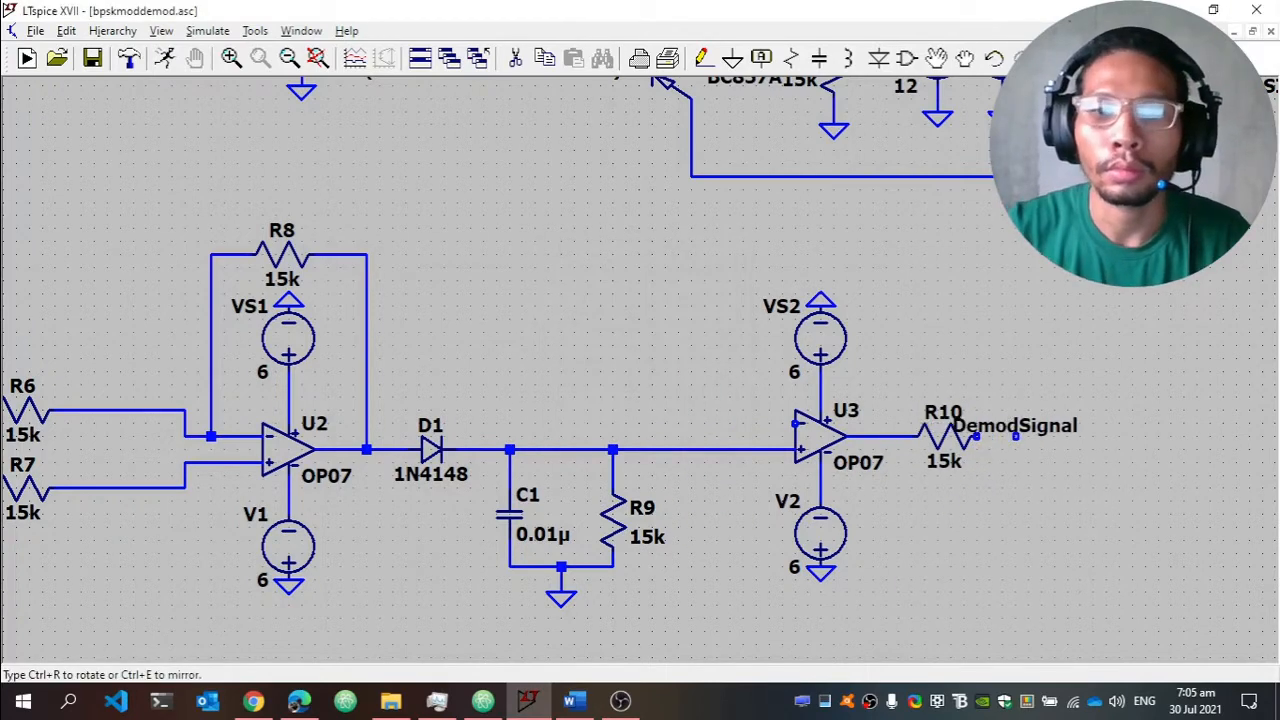
click(976, 436)
key(Escape)
right_click(1028, 441)
click(681, 381)
click(664, 421)
click(700, 414)
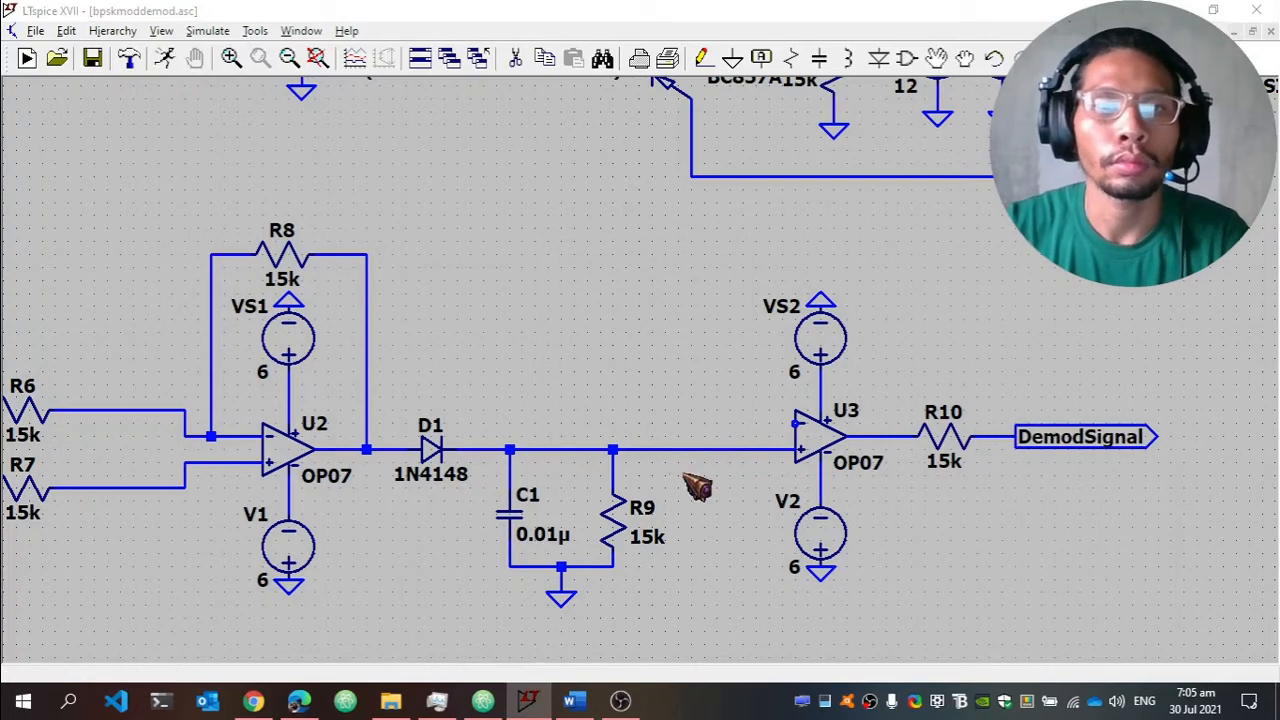
Place a potentiometer below the wire into U3 and connect its wiper to the inverting input of U3.
key(F2)
text(pot)
click(737, 524)
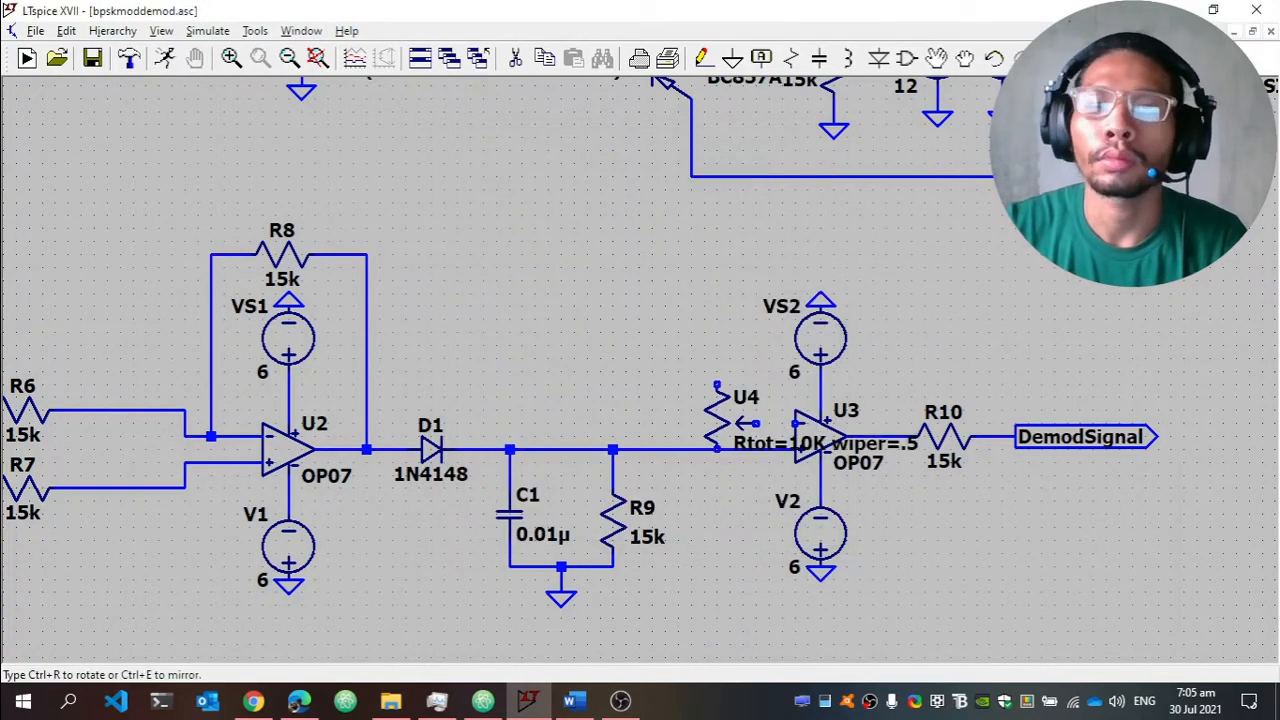
click(756, 553)
click(795, 424)
key(Escape)
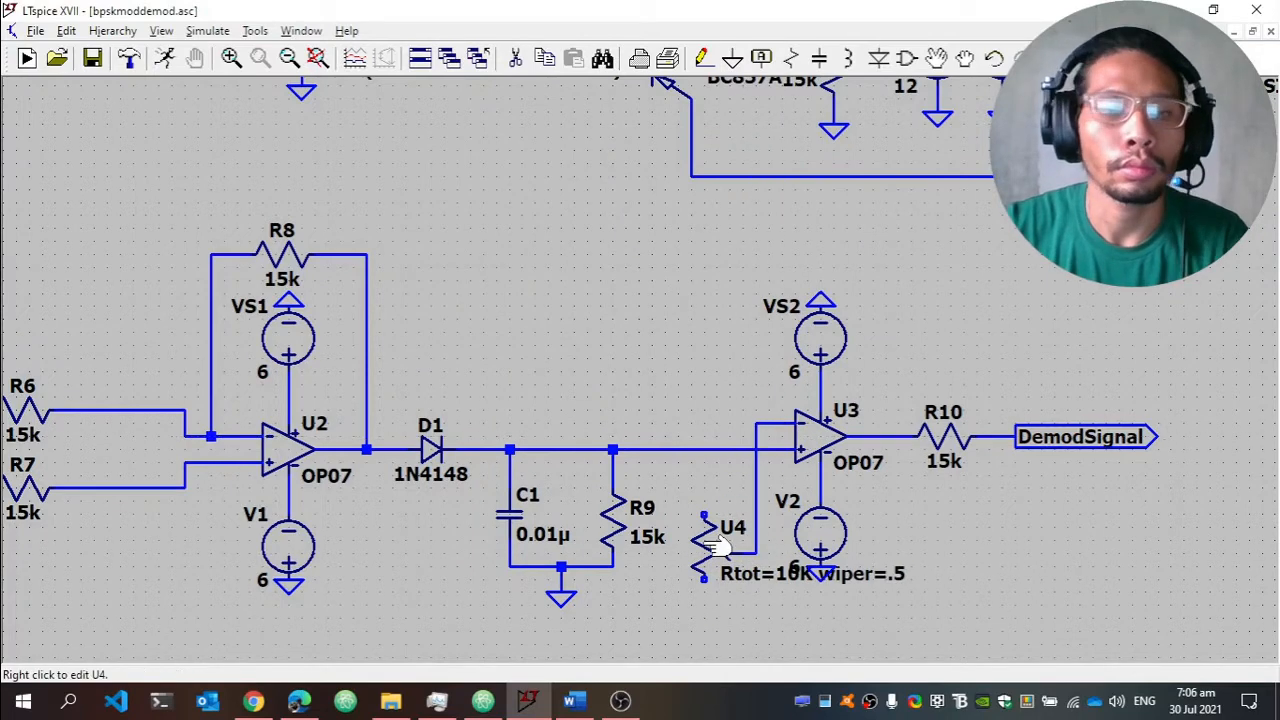
Add a voltage source beside U4, wire its positive terminal to the upper end of U4, and ground both lower ends.
key(v)
click(652, 579)
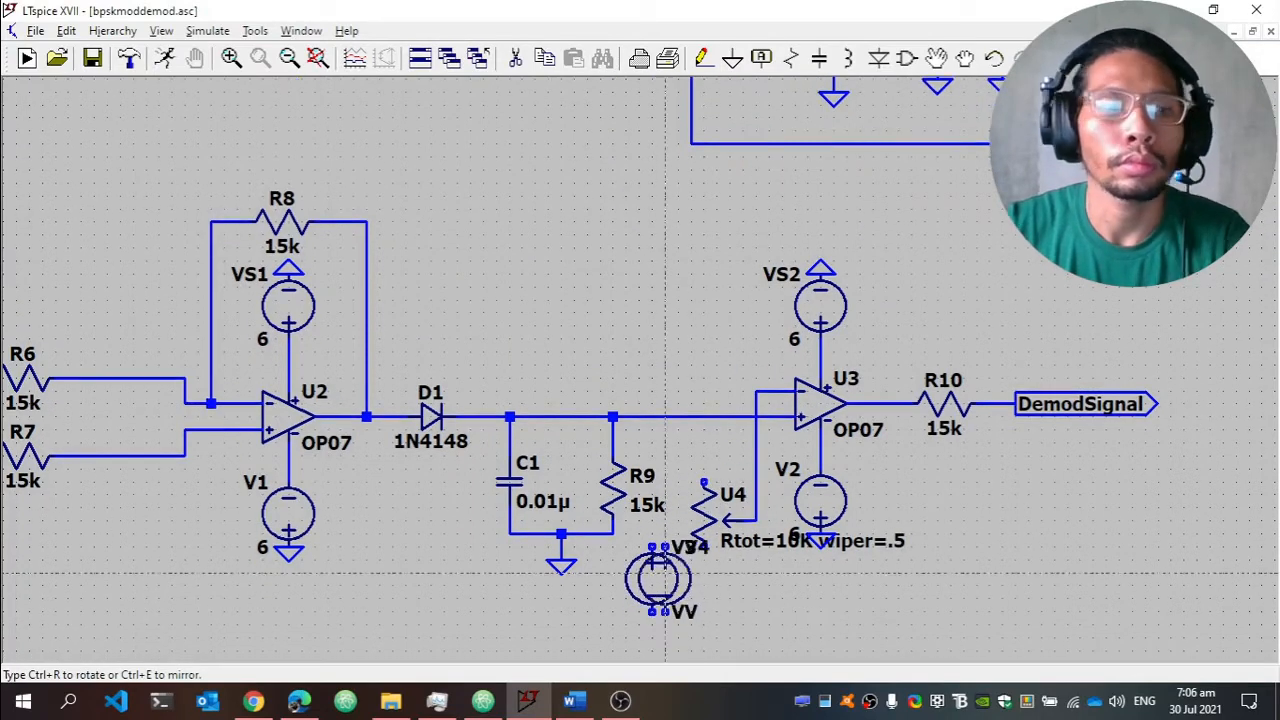
key(Escape)
key(F3)
click(652, 547)
click(704, 456)
click(704, 487)
key(g)
click(704, 547)
click(652, 611)
key(Escape)
Set V3 to a DC value of 2 and the wiper value of potentiometer U4 to 0.5.
right_click(667, 594)
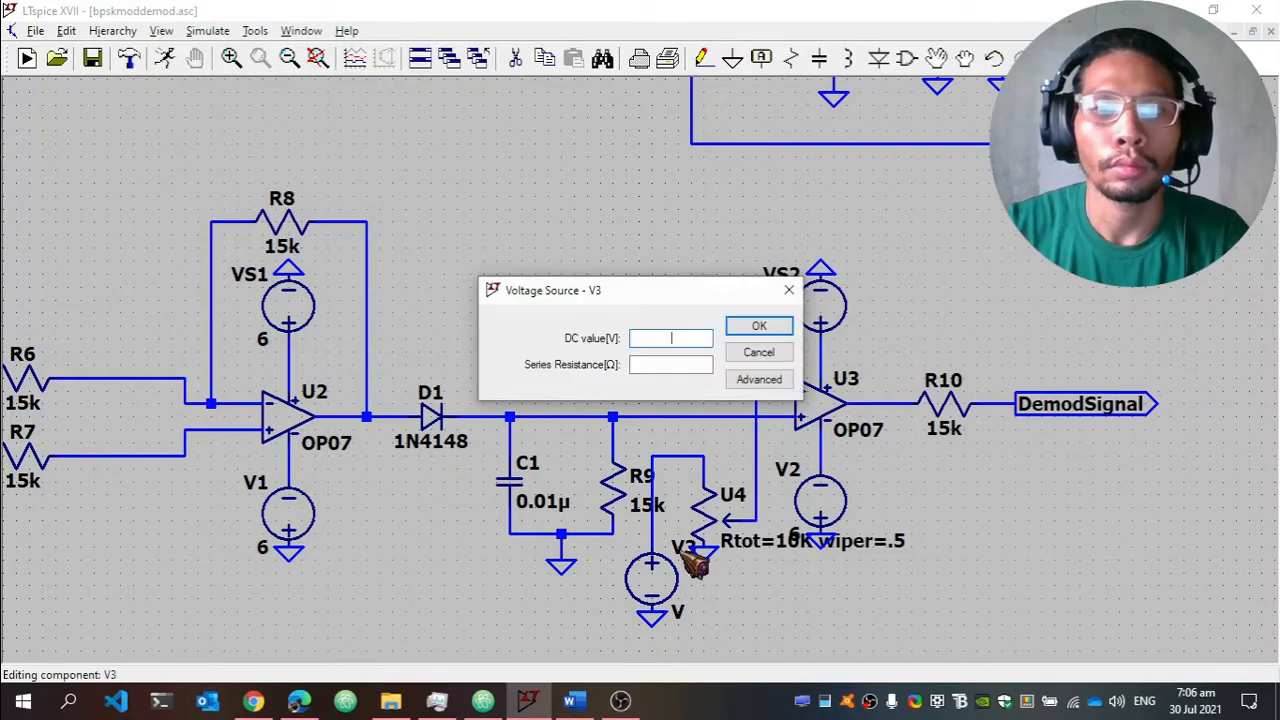
text(2)
key(Return)
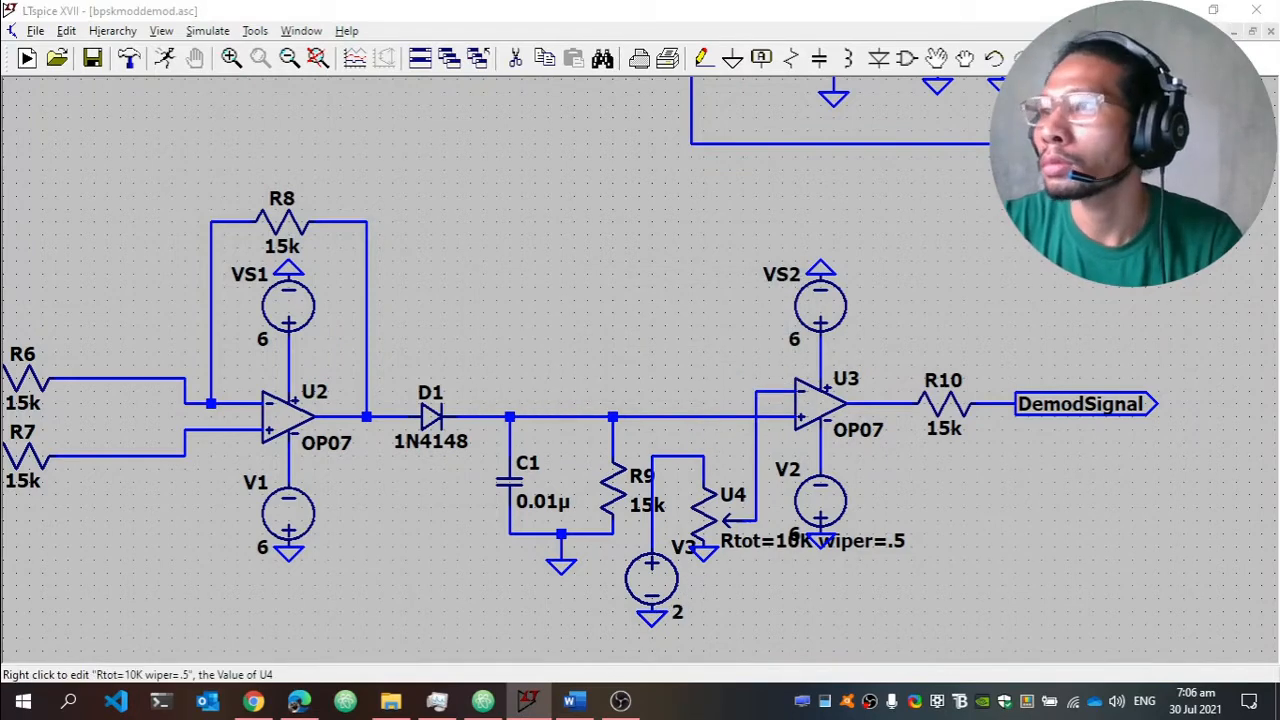
key(Return)
Move the value text of U4 below the potentiometer and reposition the V3 name label clear of the ground symbol.
key(F8)
click(765, 543)
click(752, 584)
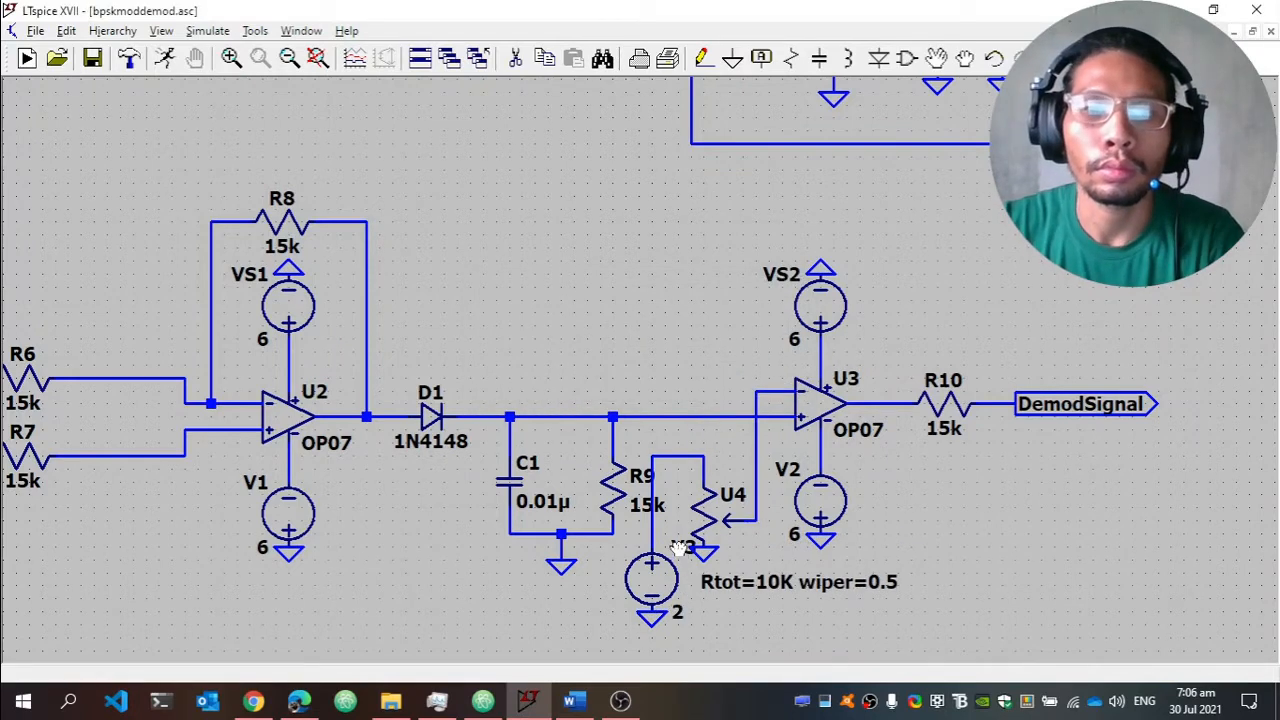
click(681, 547)
click(668, 537)
Add the SPICE directive ".include pot.sub" under the value text of U4.
drag(984, 497, 942, 479)
right_click(909, 488)
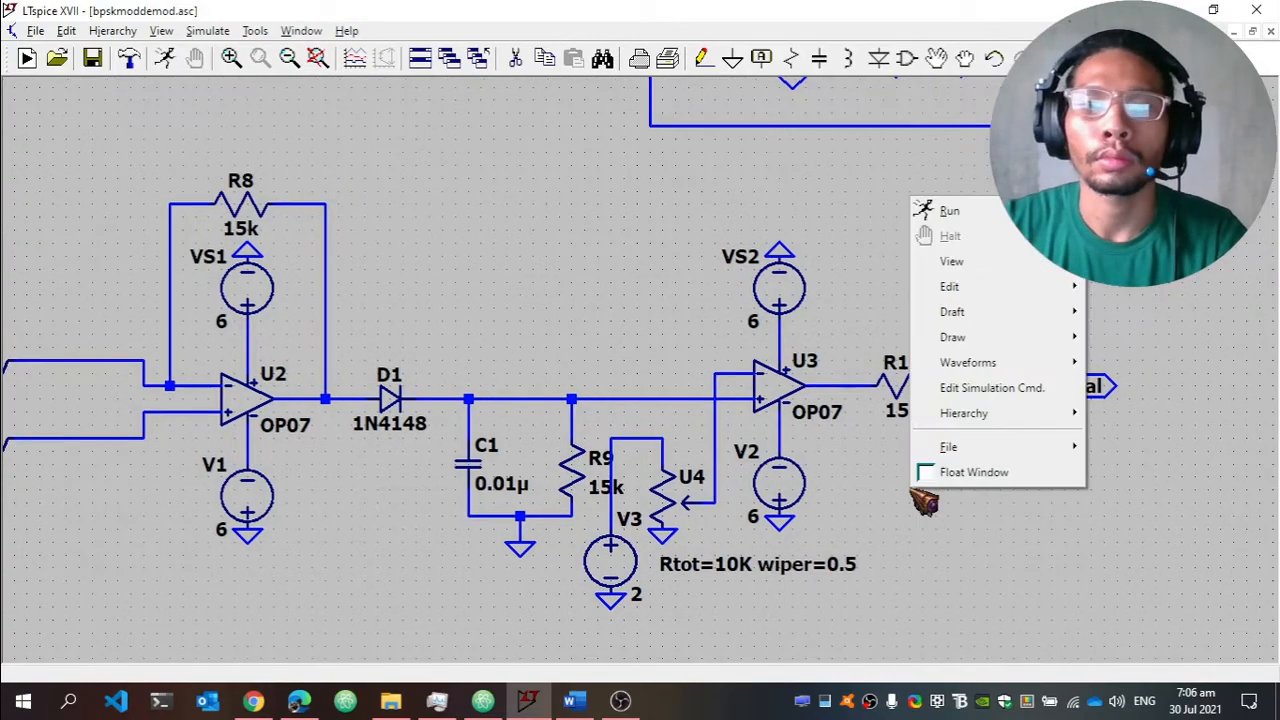
key(Escape)
text(s.include pot.su)
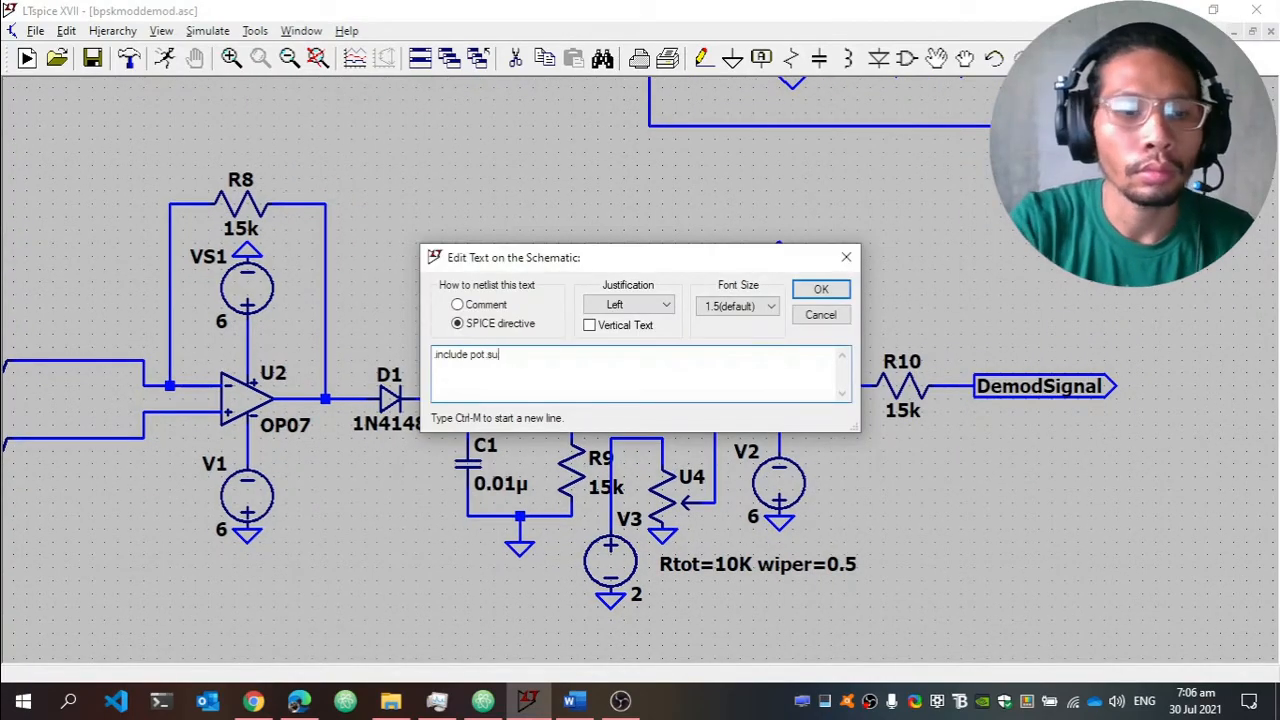
text(b)
key(Return)
click(679, 588)
Run the transient simulation of the whole circuit and plot the DemodSignal and ModulatingSignal voltages.
scroll(743, 378, down, 2)
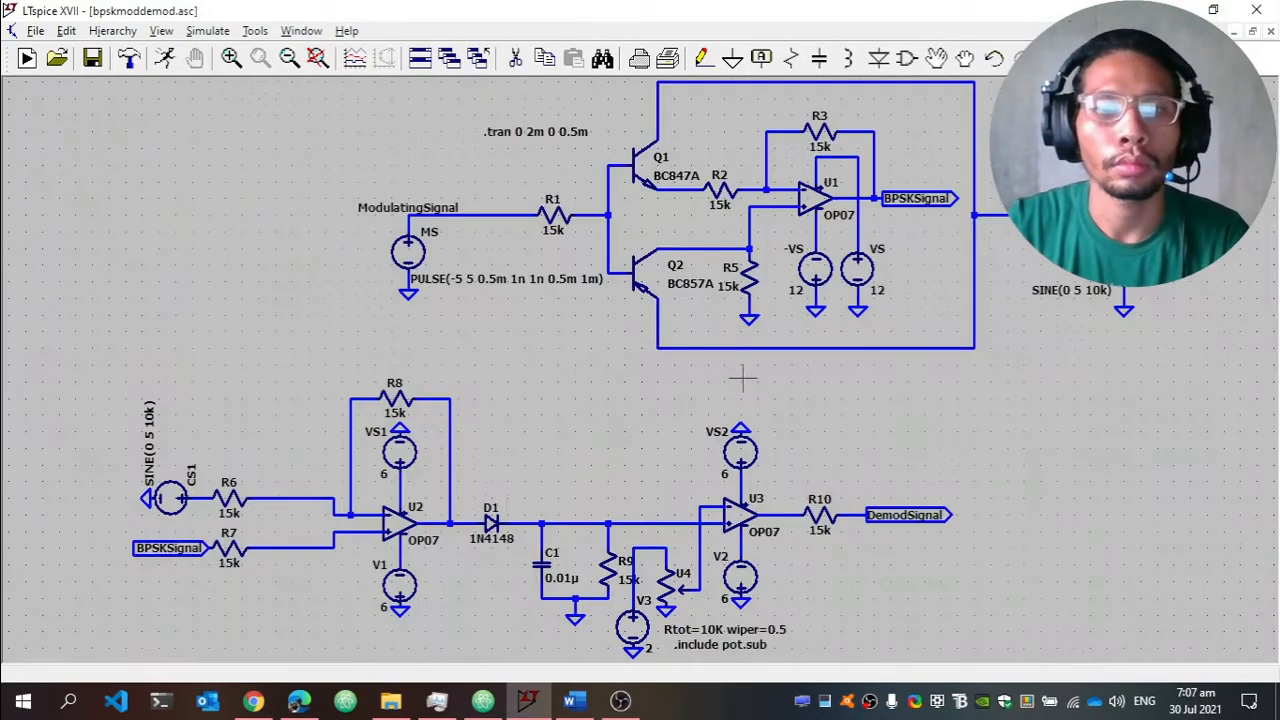
drag(1041, 386, 104, 640)
click(361, 632)
key(space)
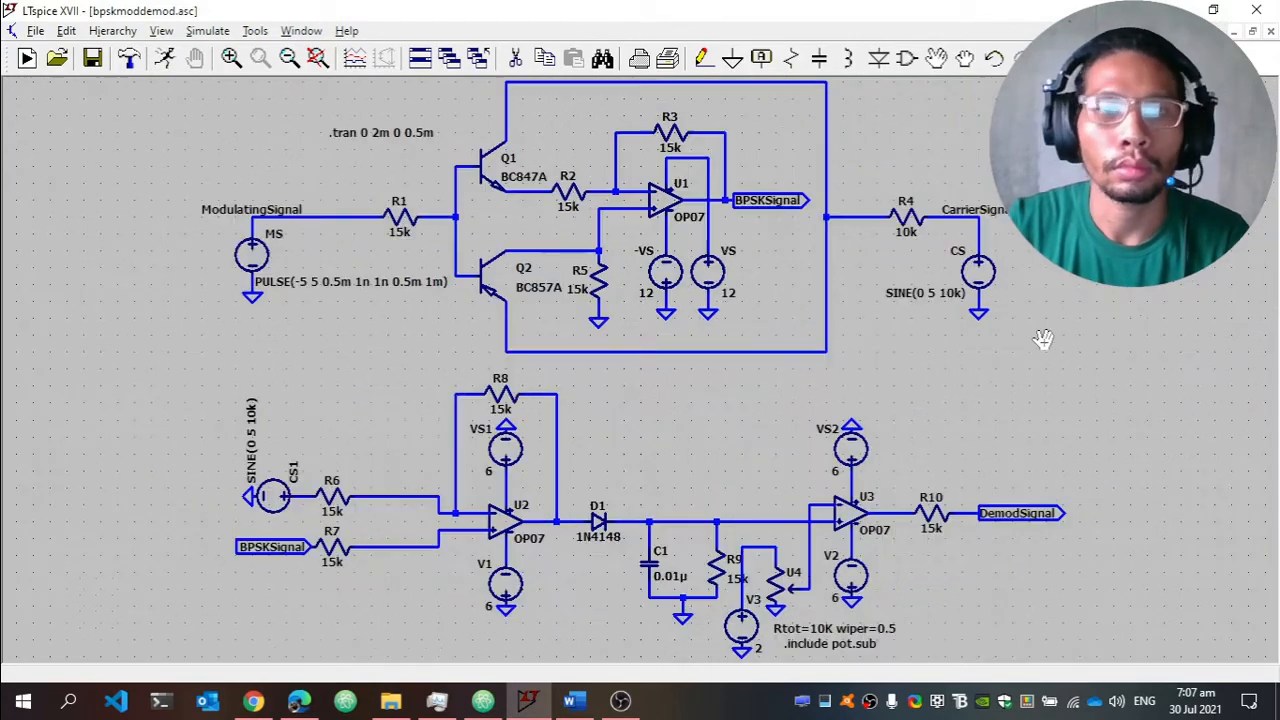
click(165, 58)
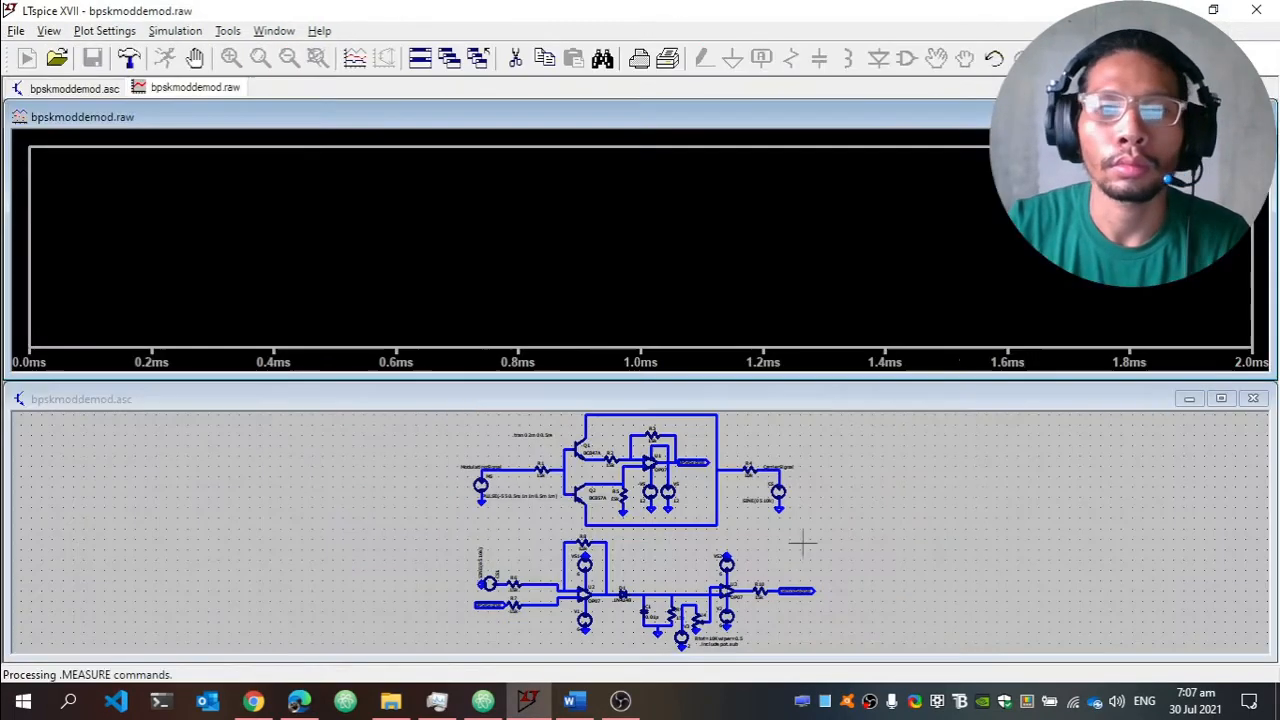
click(802, 543)
click(797, 590)
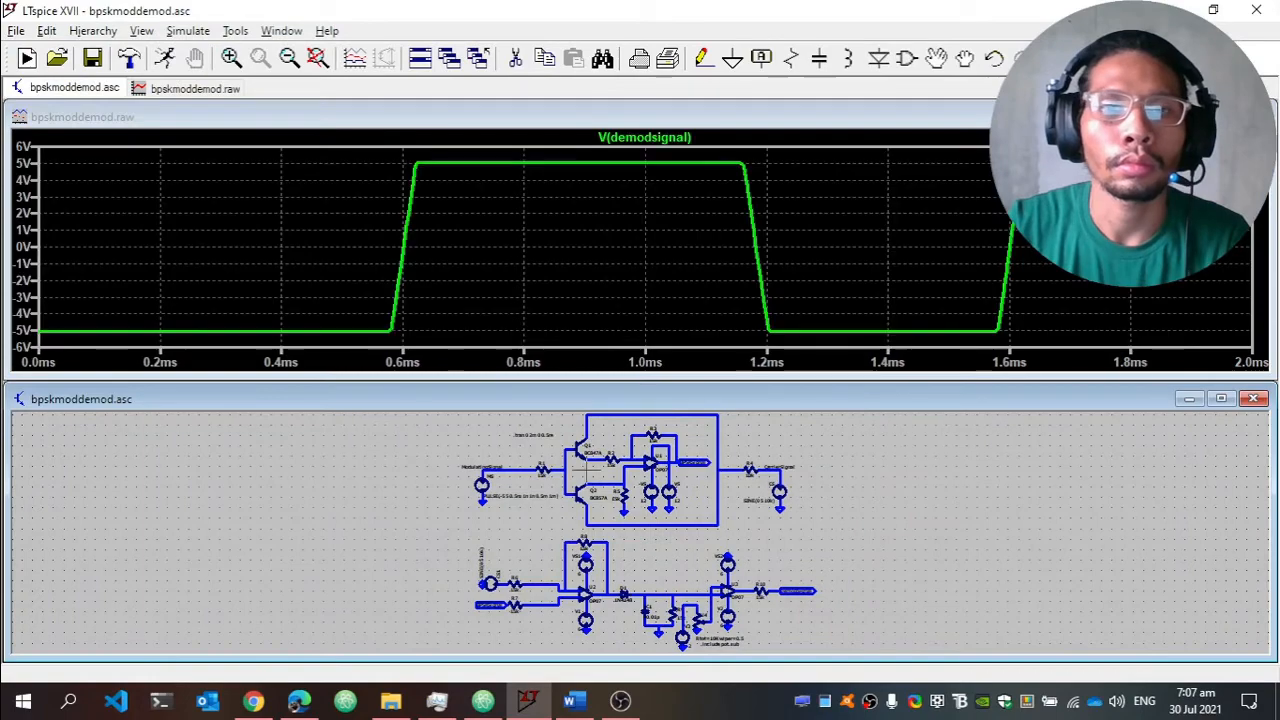
click(492, 470)
click(1221, 398)
key(space)
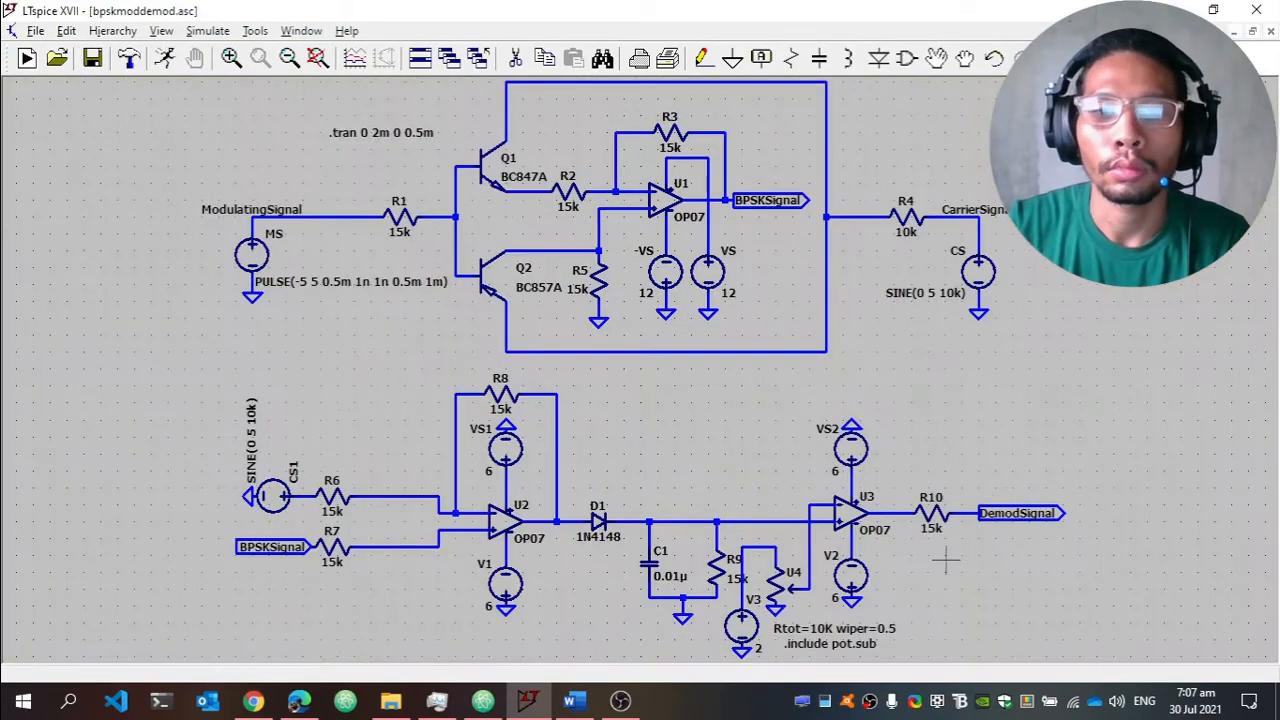
key(alt+Tab)
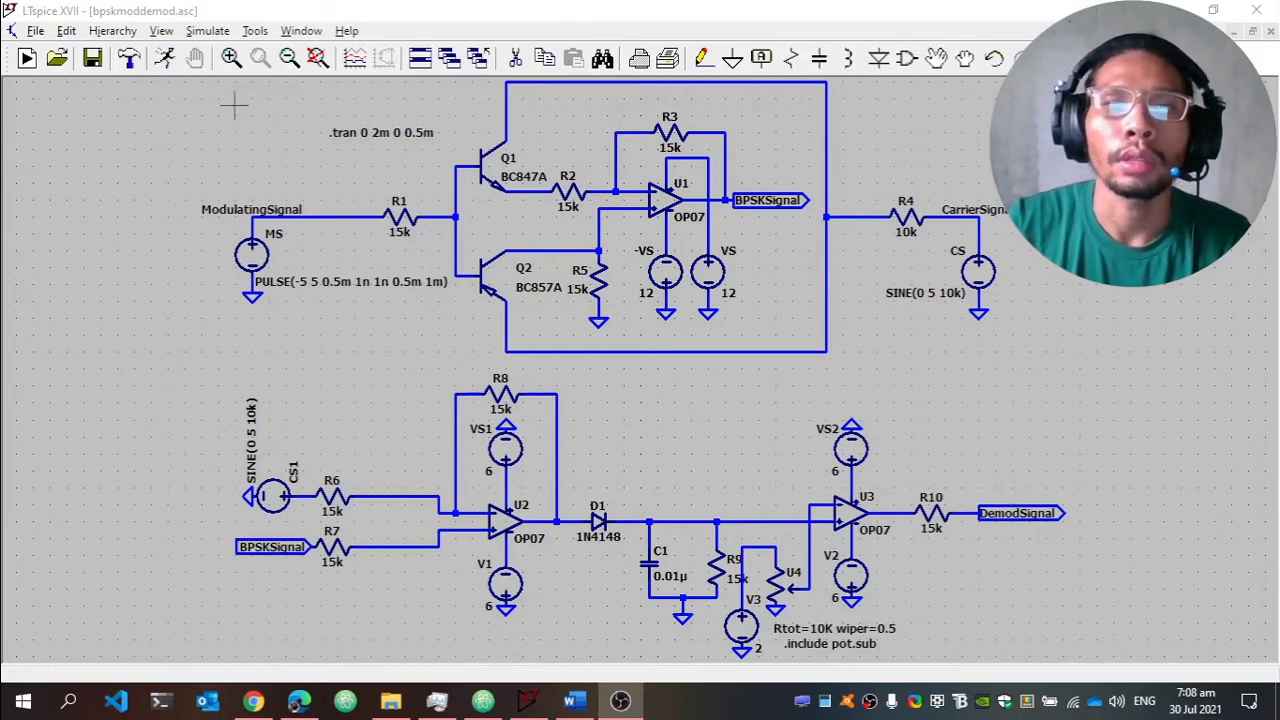
Rerun the simulation and plot BPSKSignal together with the carrier voltage at CS1.
click(165, 60)
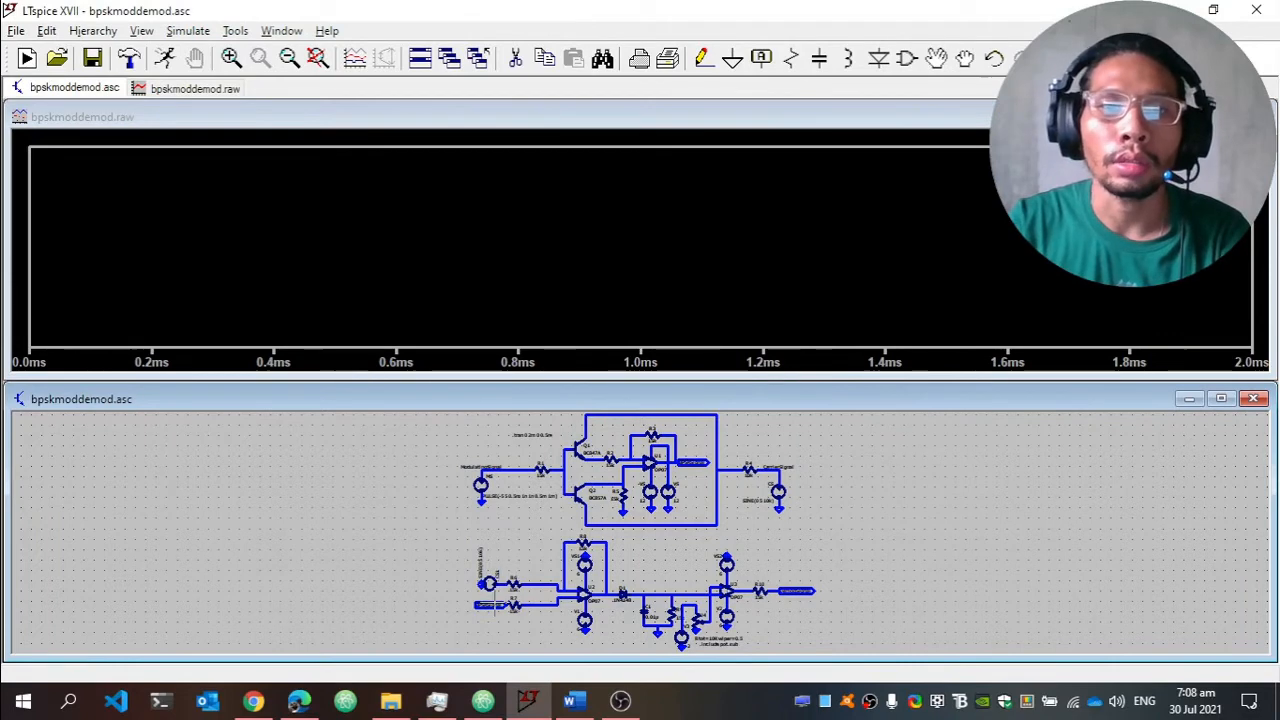
click(490, 588)
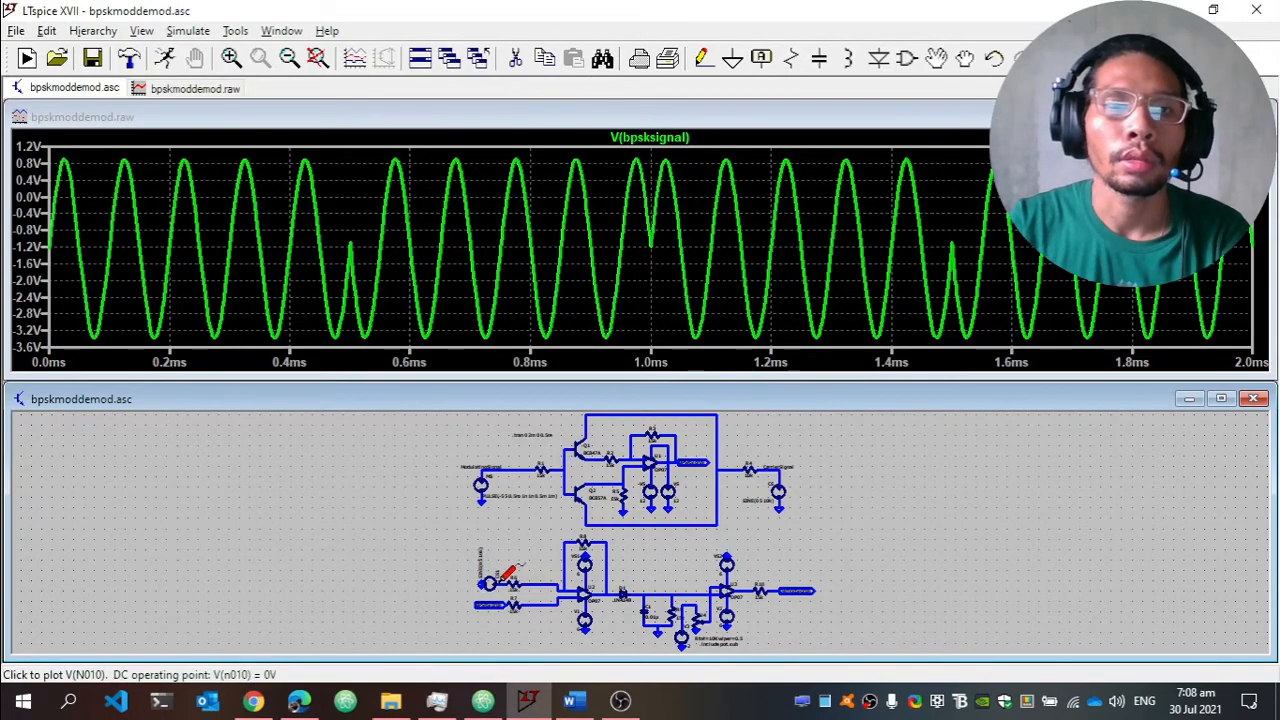
click(487, 581)
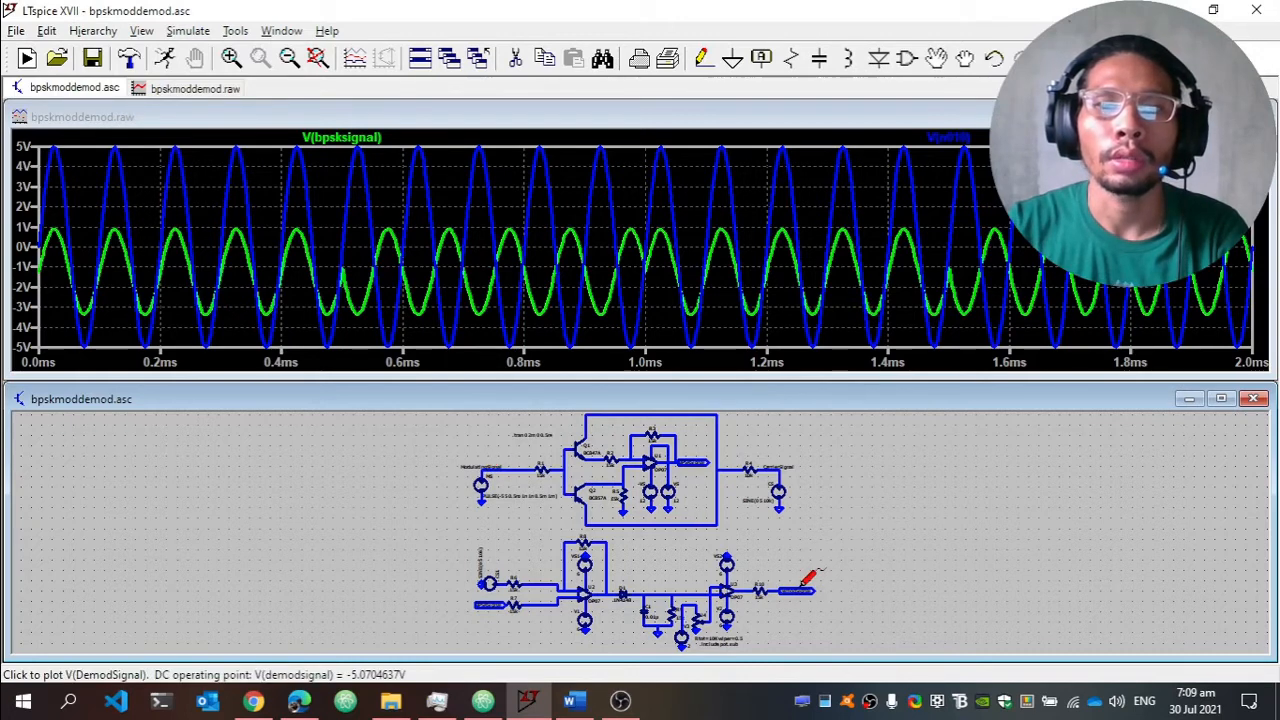
Add a second plot pane and plot ModulatingSignal and DemodSignal together in it.
right_click(355, 208)
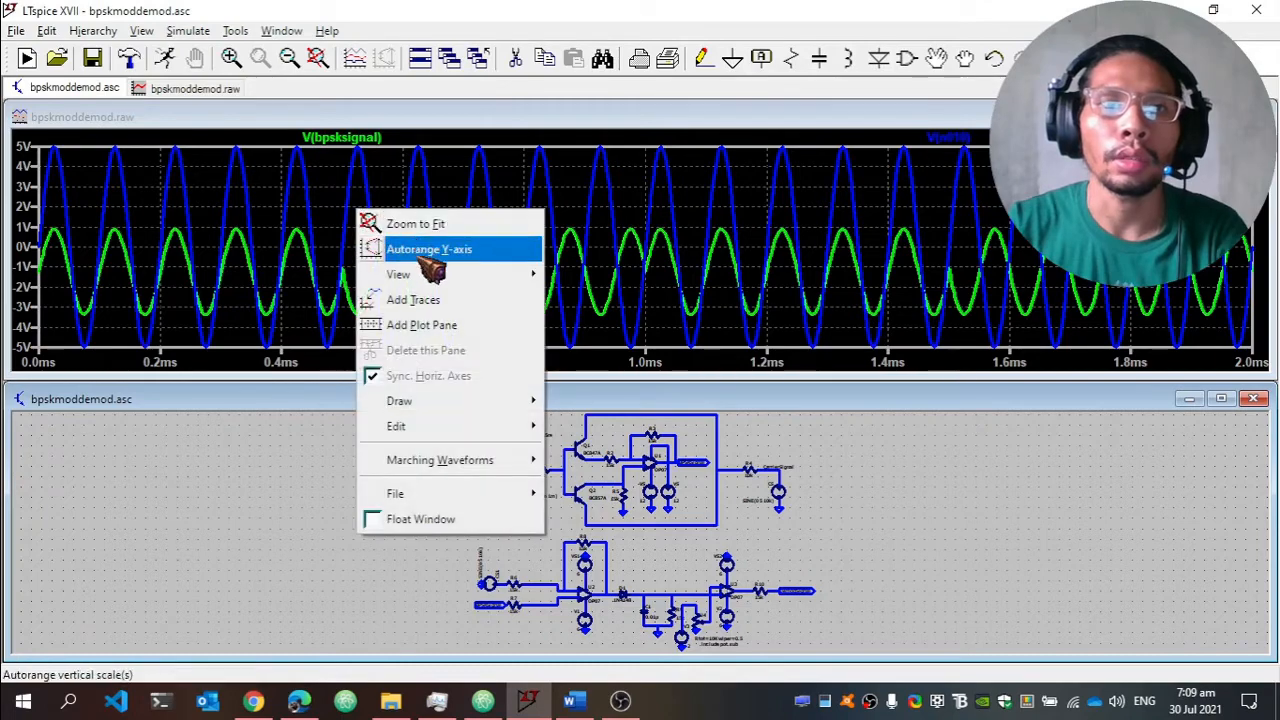
click(438, 326)
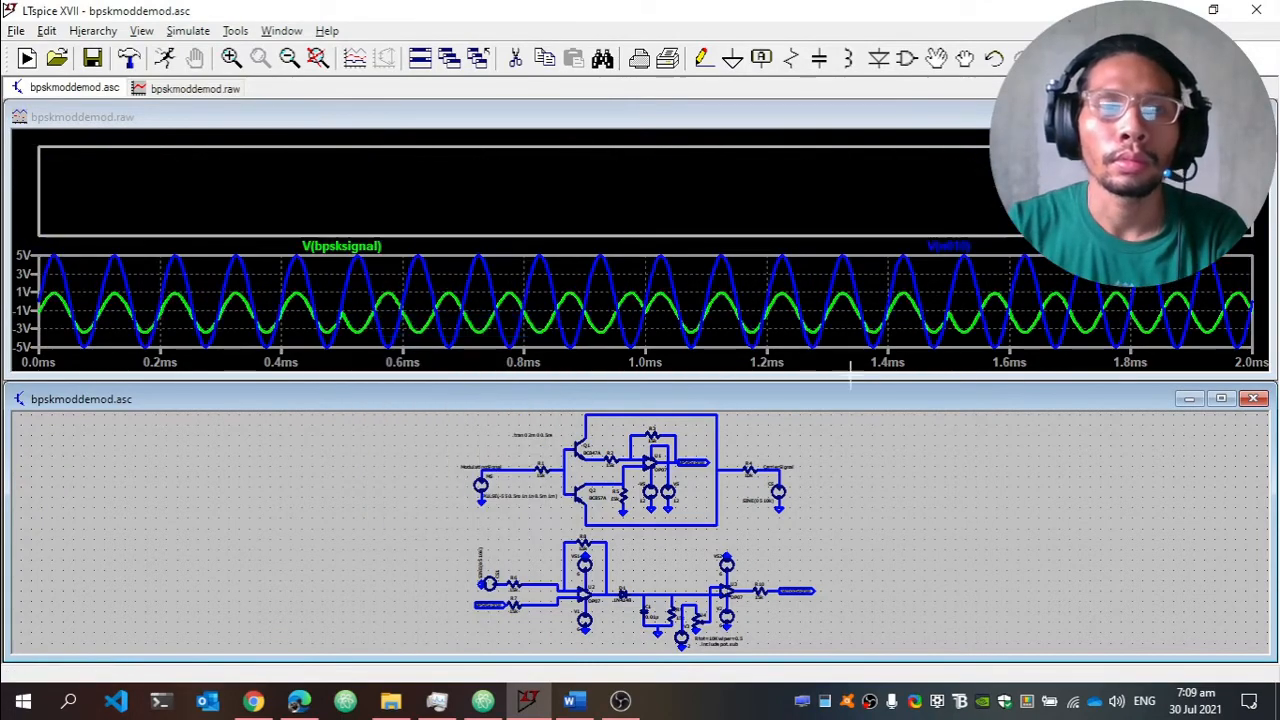
click(478, 468)
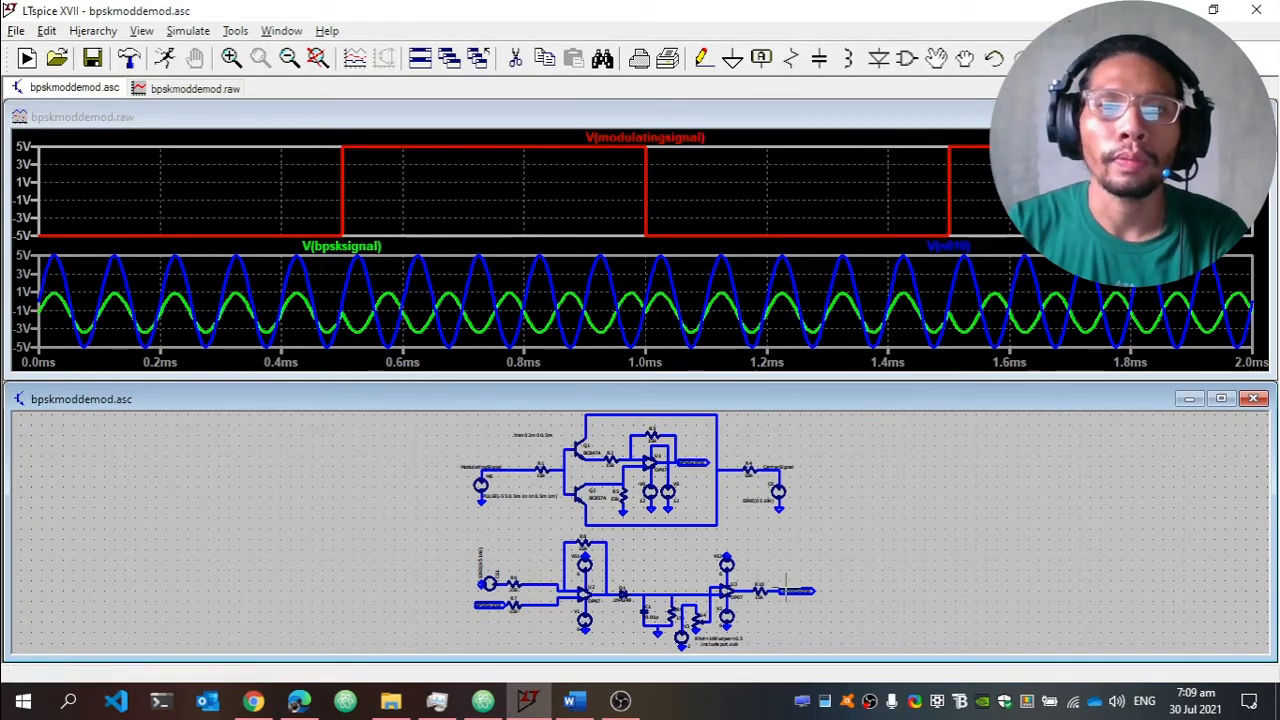
click(790, 590)
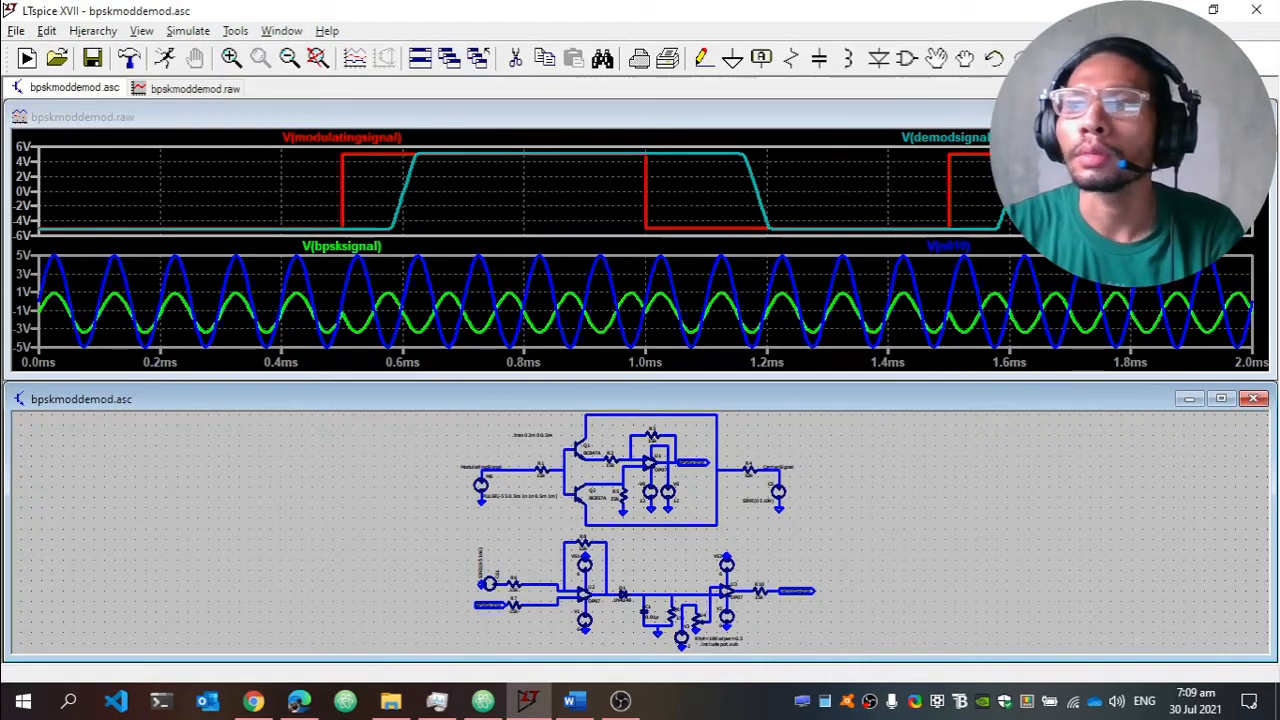
key(alt+Tab)
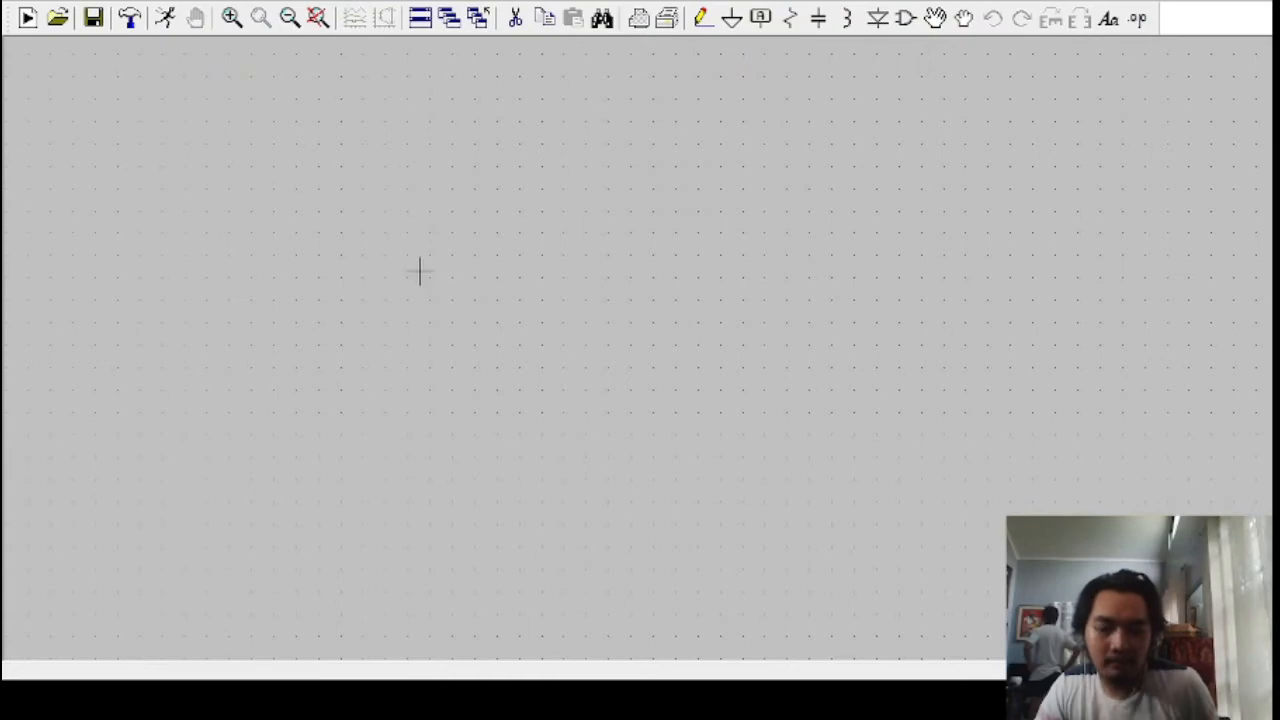
Place a voltage source in the empty schematic and a ground symbol below it.
click(253, 333)
key(Escape)
click(732, 18)
click(253, 457)
key(Escape)
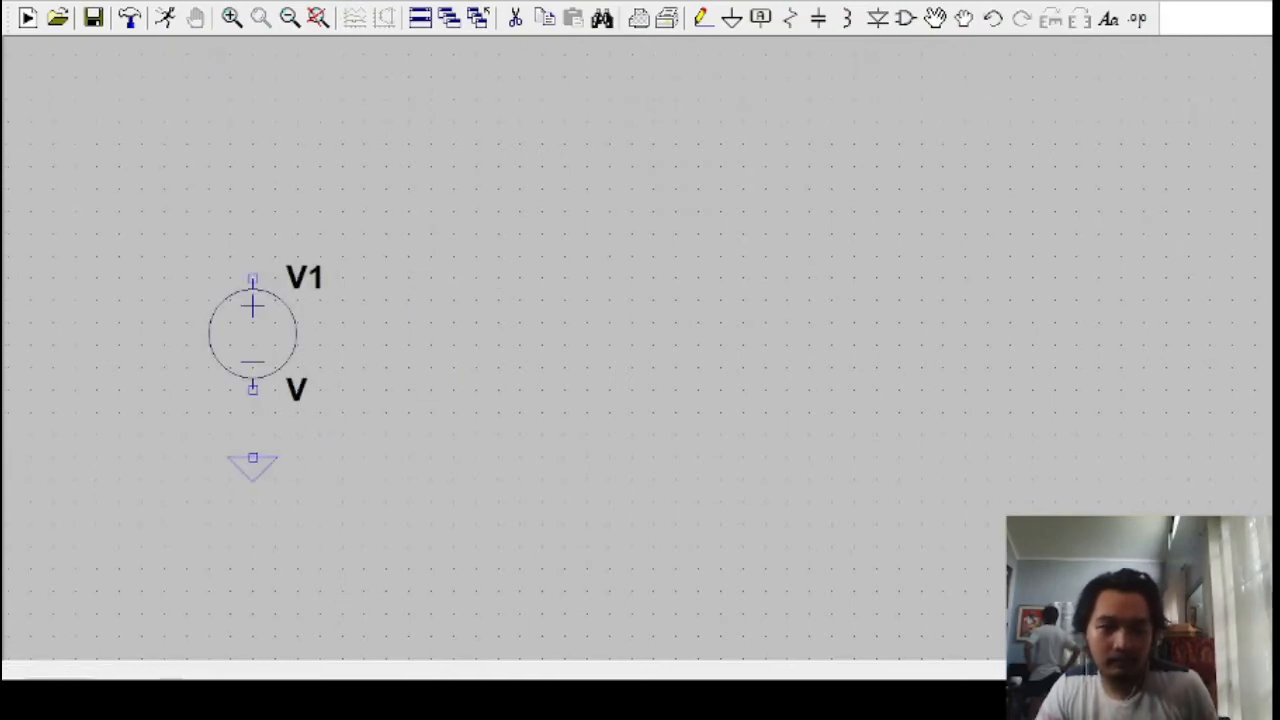
Wire V1 to the ground symbol and run a wire from its positive terminal upward and to the right.
click(703, 18)
click(253, 457)
click(253, 100)
click(499, 100)
key(Escape)
key(Escape)
Place a horizontal resistor at the open end of V1's wire.
scroll(559, 246, down, 2)
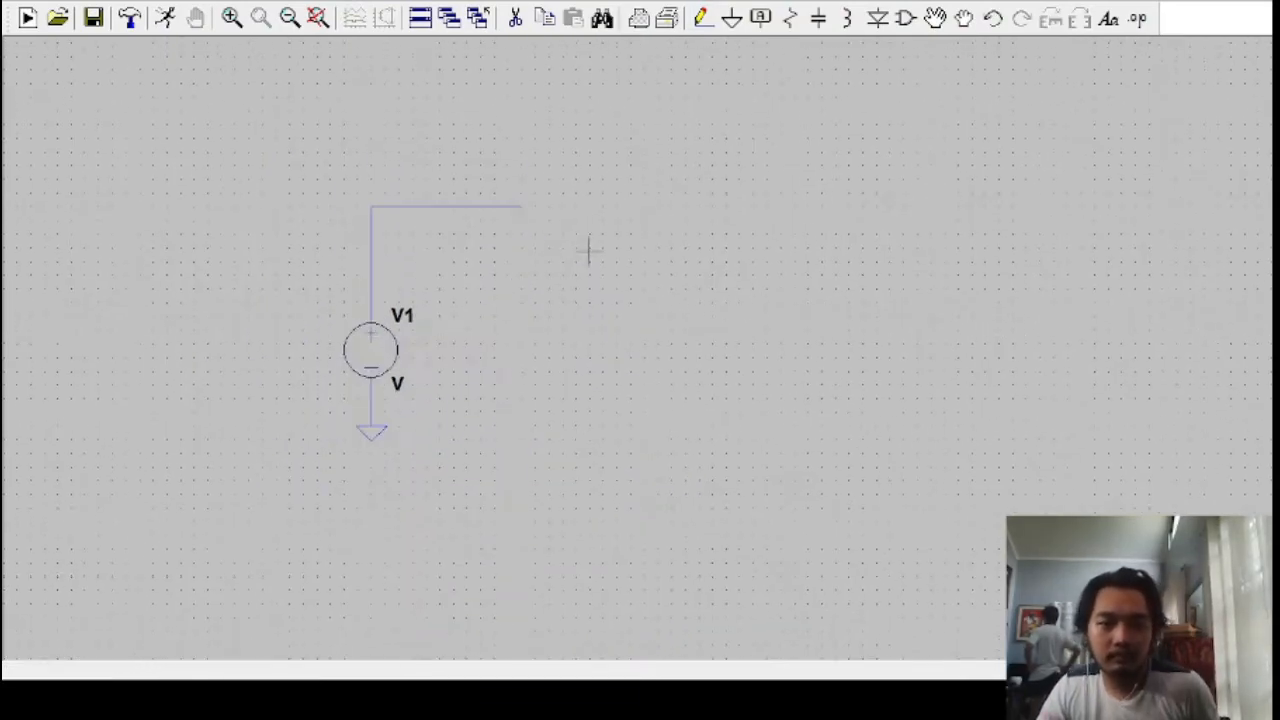
drag(588, 251, 588, 285)
key(r)
key(ctrl+r)
click(557, 240)
Wire R1's free end to a node that splits into an upper and a lower horizontal branch.
click(703, 18)
click(588, 240)
click(670, 240)
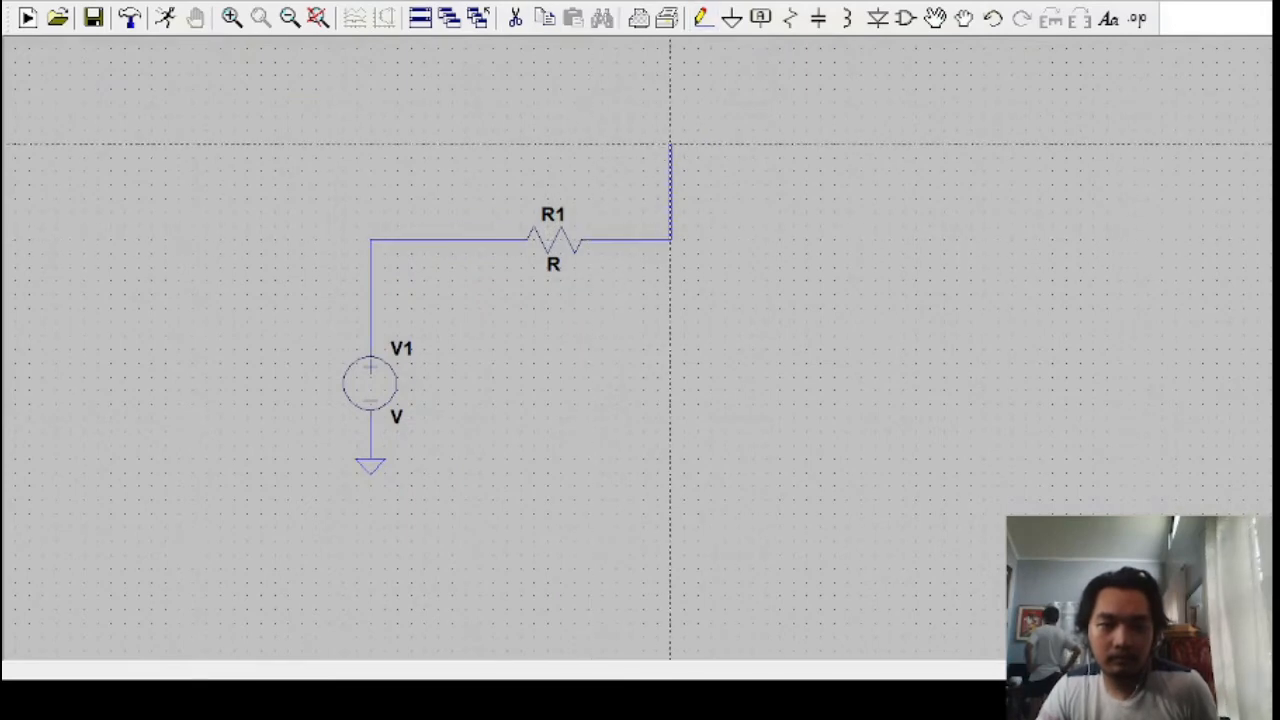
click(670, 144)
click(739, 144)
click(670, 240)
click(670, 336)
click(739, 336)
Delete the upper branch after R1 and redraw it taller, ending in a short horizontal stub.
click(515, 18)
drag(652, 125, 755, 200)
click(703, 18)
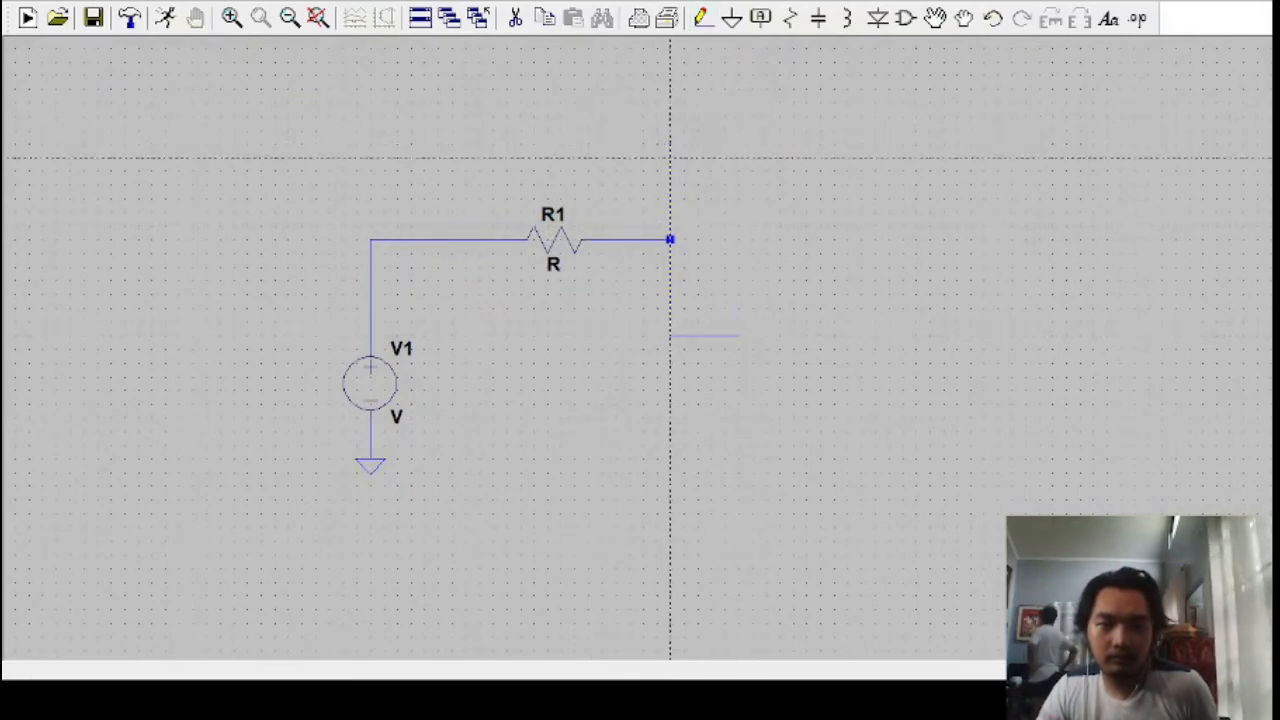
click(670, 240)
click(670, 103)
click(739, 103)
key(Escape)
Place an NPN transistor with its base on the upper branch and a PNP transistor on the lower branch.
drag(787, 152, 752, 215)
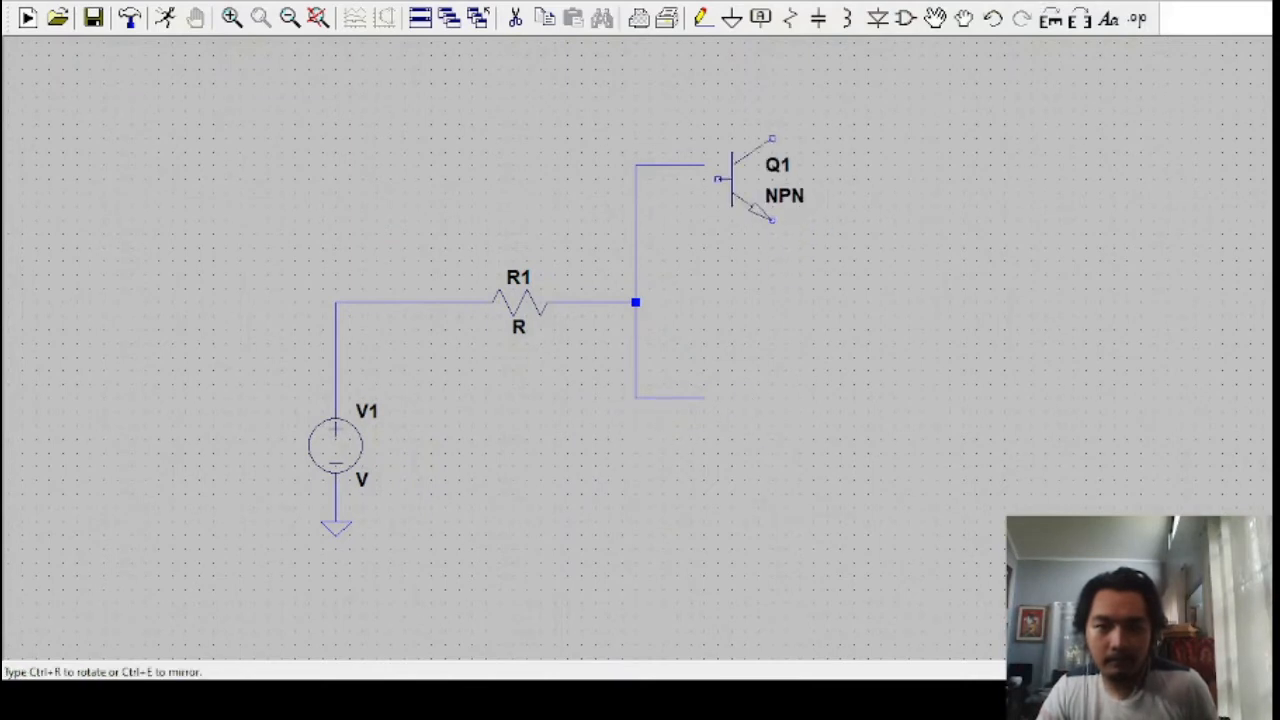
click(718, 165)
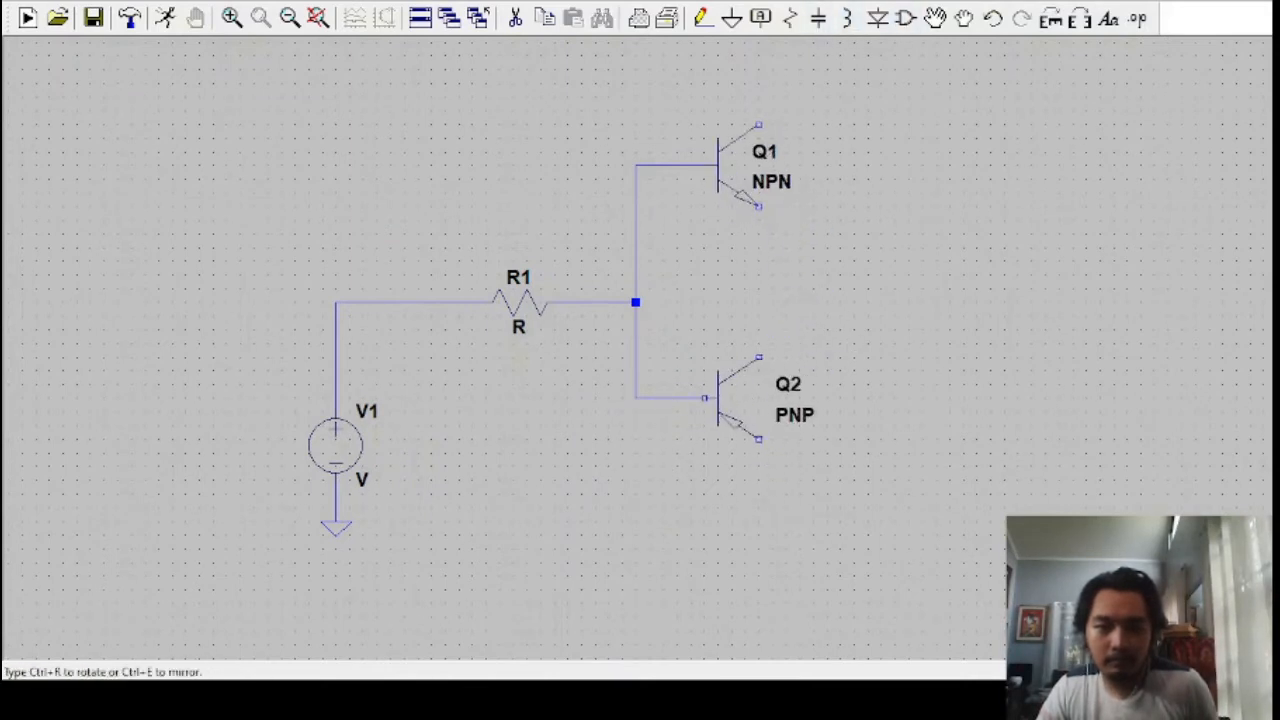
click(718, 398)
key(Escape)
Wire Q1's emitter to the right and place a horizontal resistor at the end of that wire.
drag(886, 255, 817, 290)
key(F3)
click(790, 240)
click(821, 241)
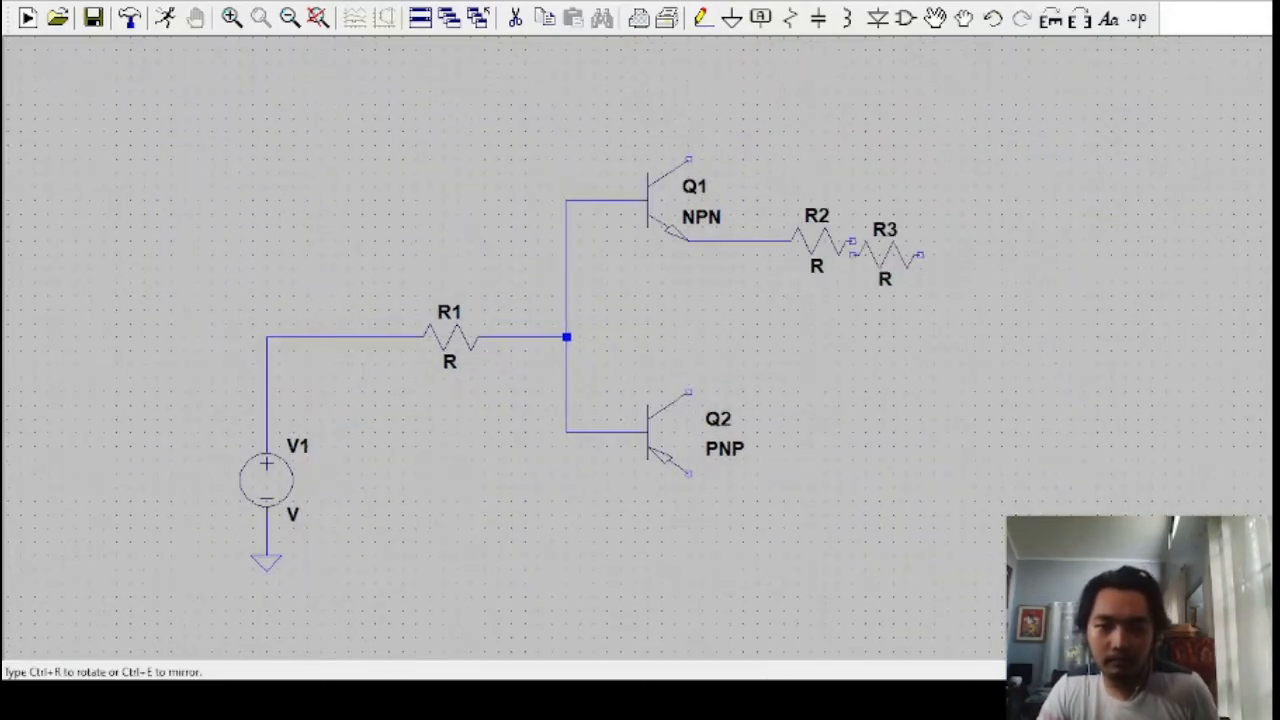
key(Escape)
Wire R2's free end up and to the right, and place a horizontal resistor R3 there.
key(F3)
click(852, 241)
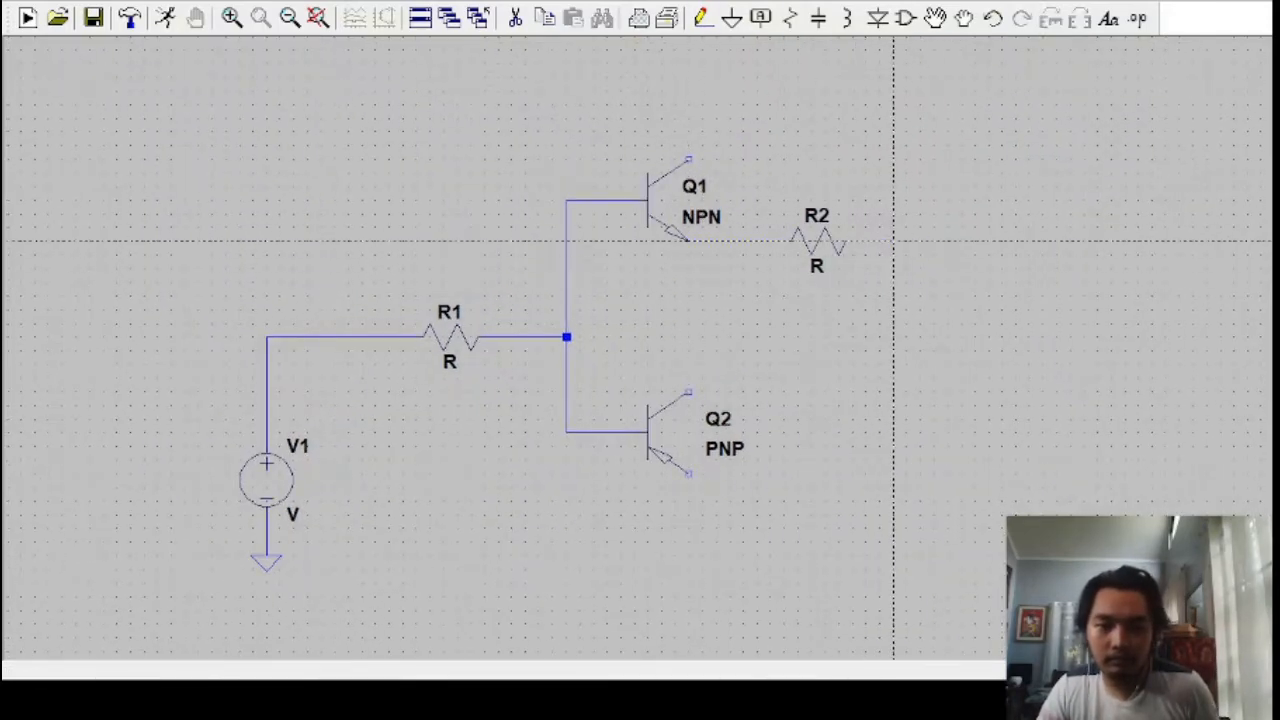
click(893, 187)
click(934, 187)
key(Escape)
key(r)
click(941, 187)
key(Escape)
Branch a wire down from the node between R2 and R3 and place an op-amp with its inverting input on it.
key(F3)
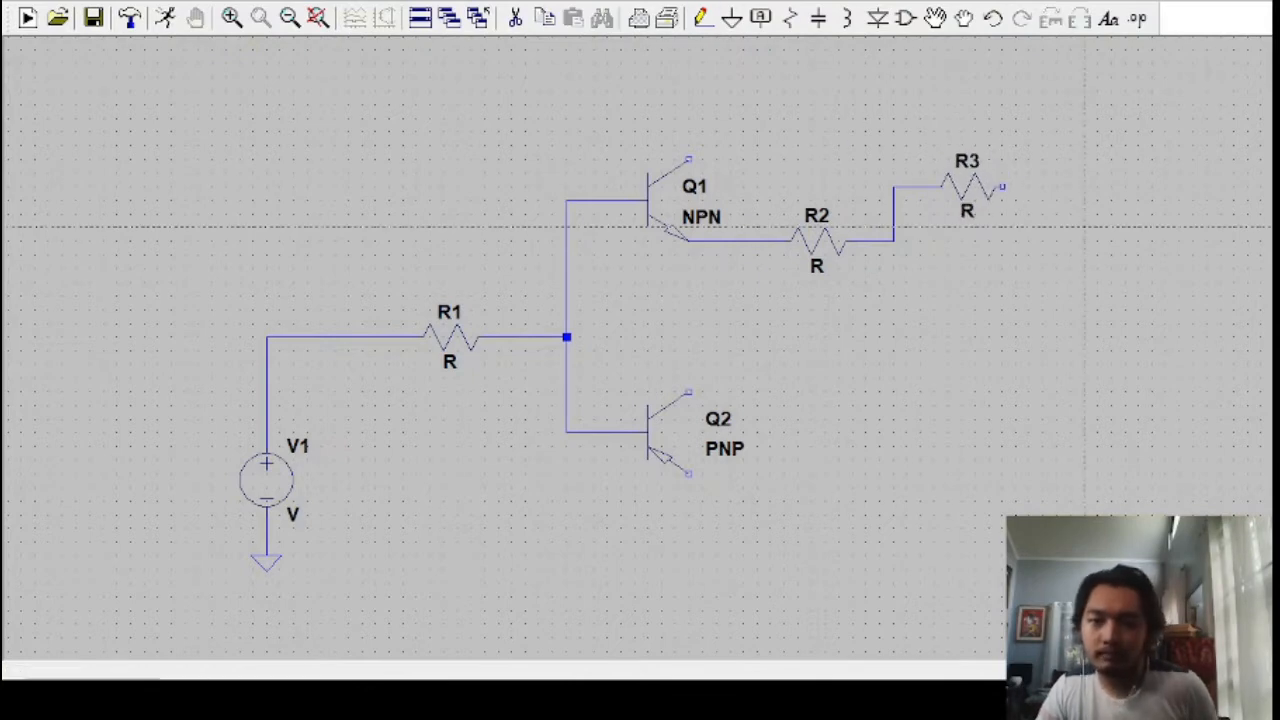
click(893, 241)
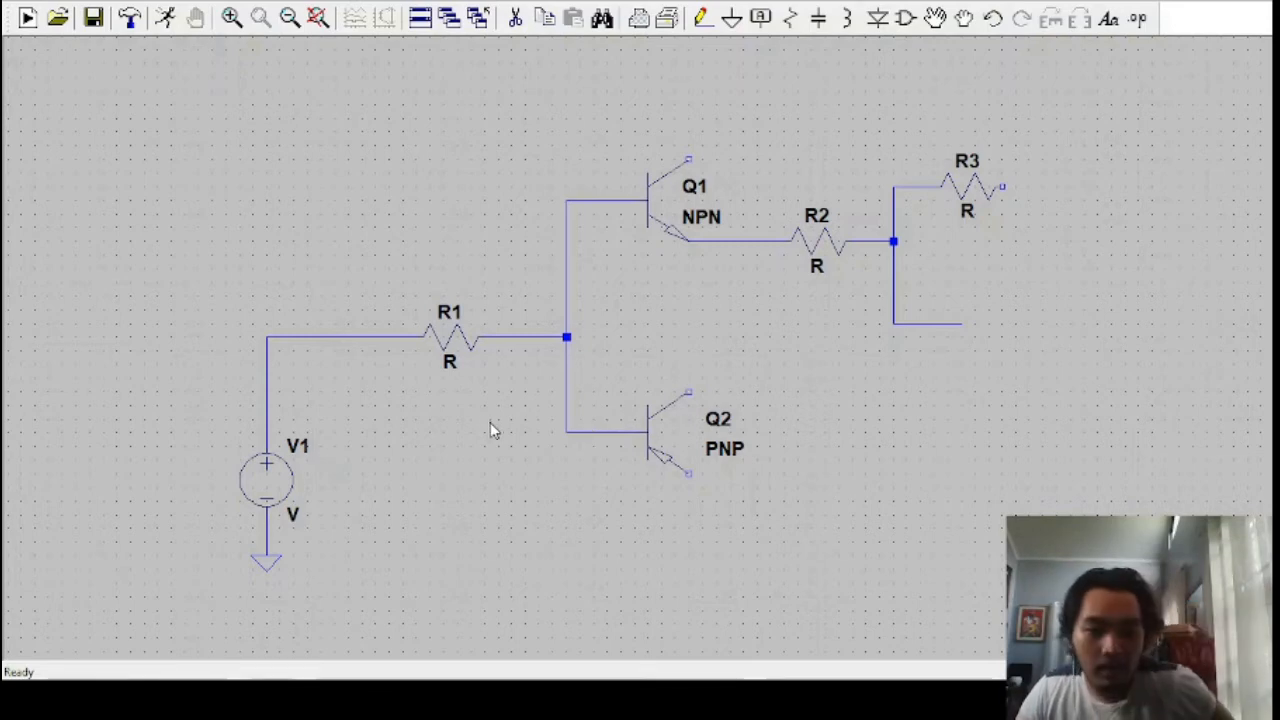
click(722, 363)
click(989, 337)
key(Escape)
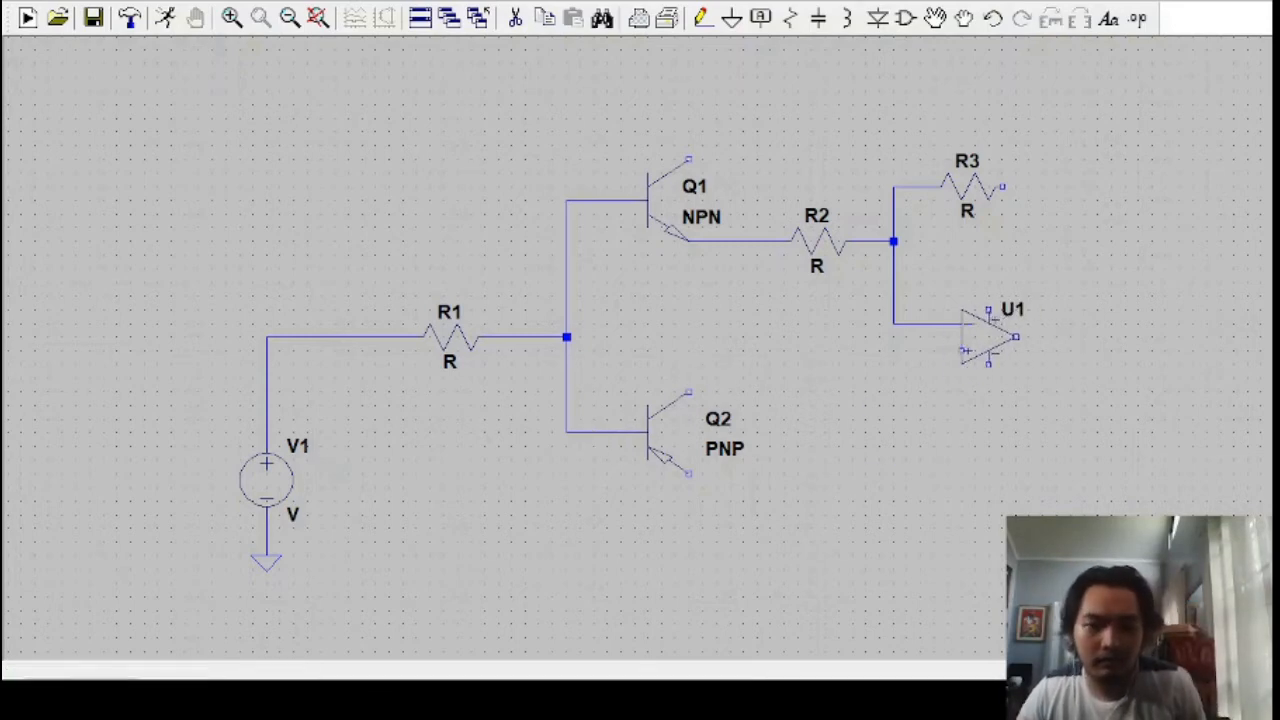
Wire Q2's collector to the right and place a vertical resistor R4 hanging from the wire's end.
click(702, 18)
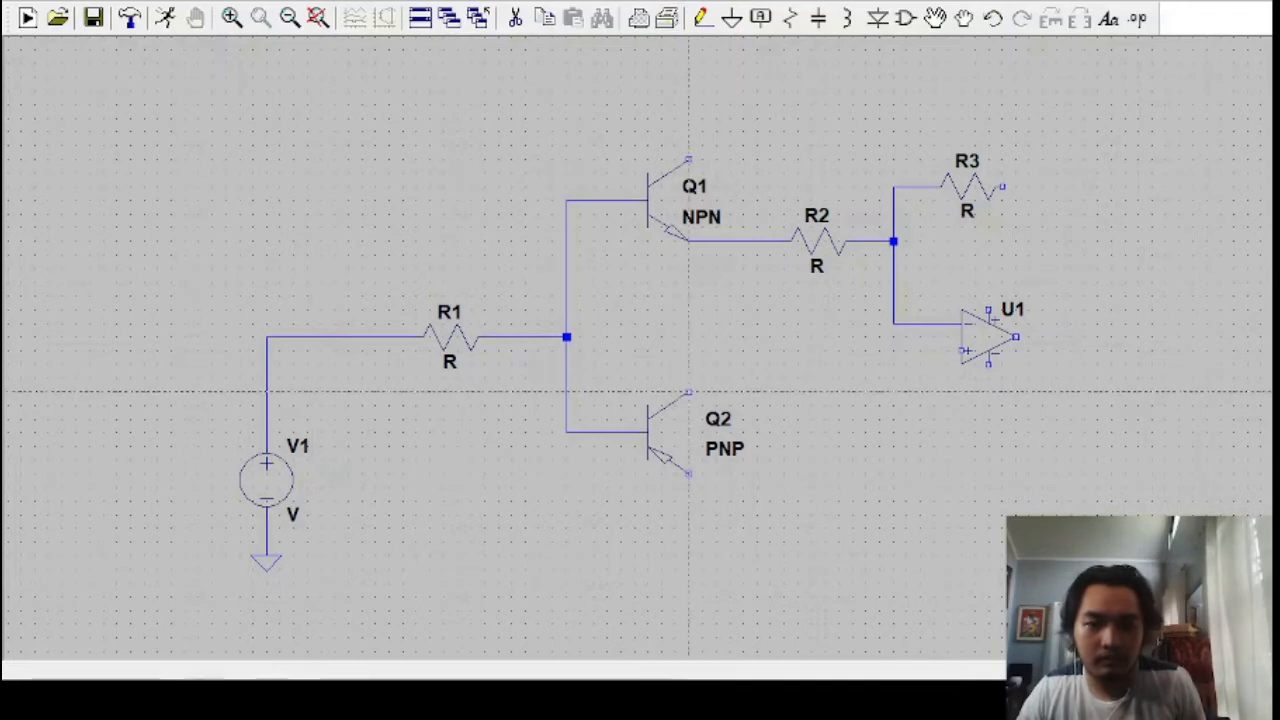
click(689, 392)
click(839, 419)
key(r)
click(839, 422)
key(Escape)
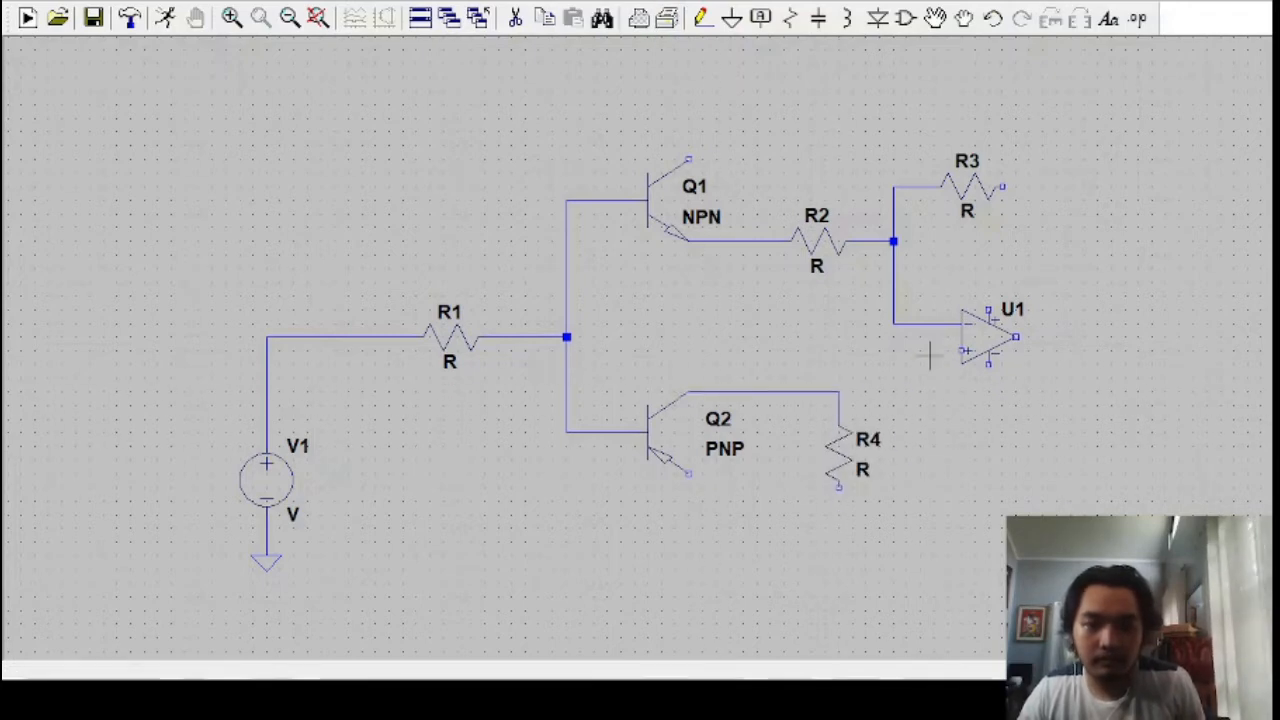
Move the op-amp lower and wire its non-inverting input to the node between Q2 and R4.
click(935, 18)
click(982, 337)
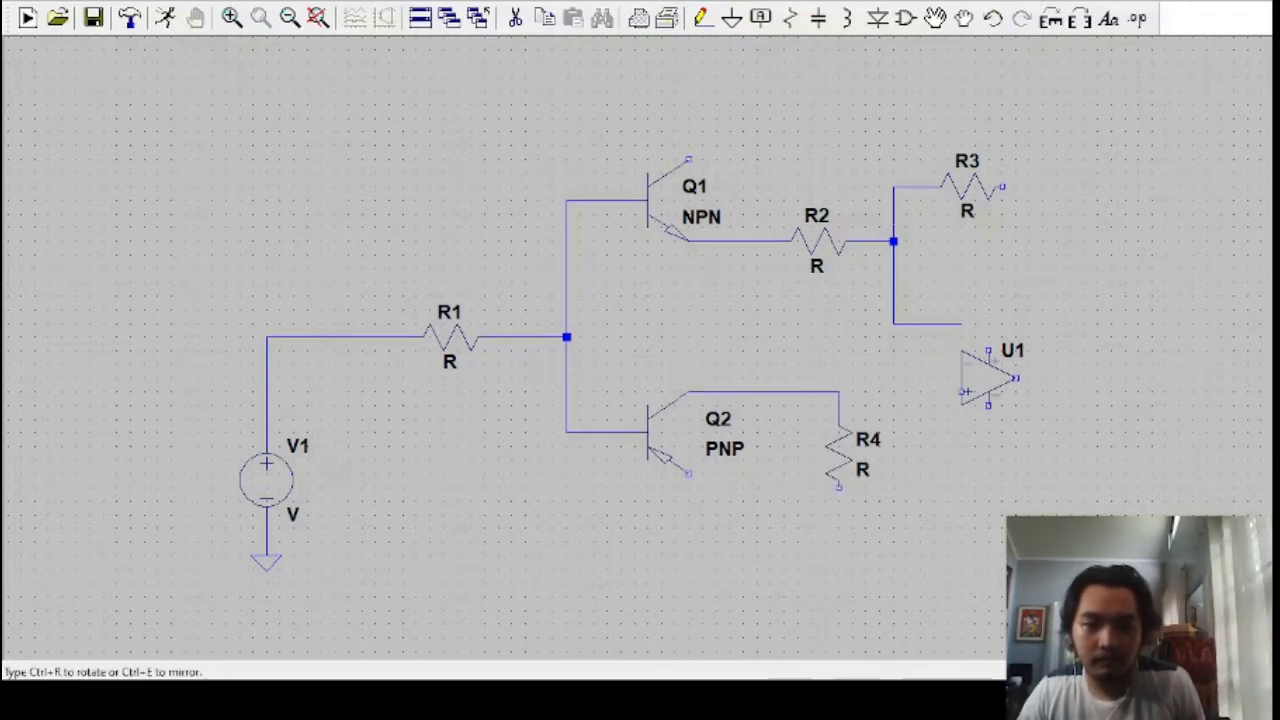
click(982, 378)
key(Escape)
click(702, 18)
click(839, 391)
click(962, 391)
key(Escape)
Delete the leftover horizontal stub and wire the branch between R2 and R3 down to the op-amp's inverting input.
click(515, 18)
click(944, 324)
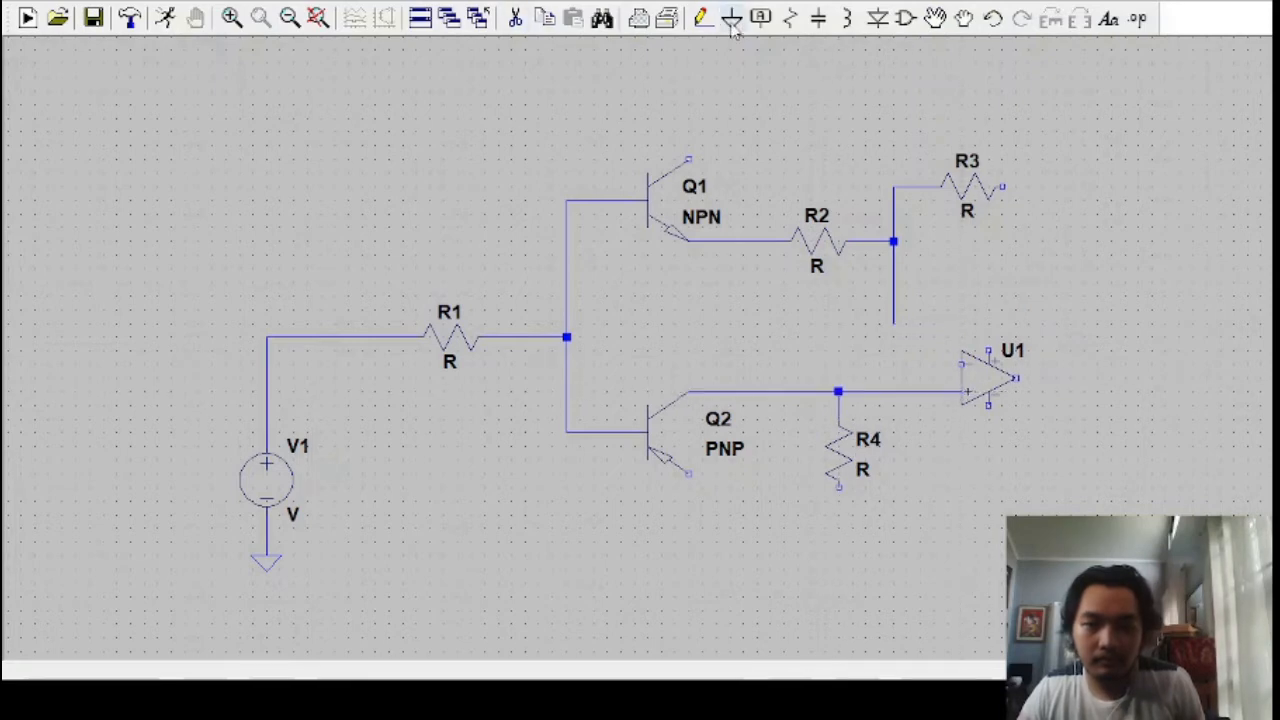
click(702, 18)
click(893, 324)
click(962, 364)
key(Escape)
Ground R4's lower end and loop a wire around the circuit from Q1's collector to Q2's emitter.
key(g)
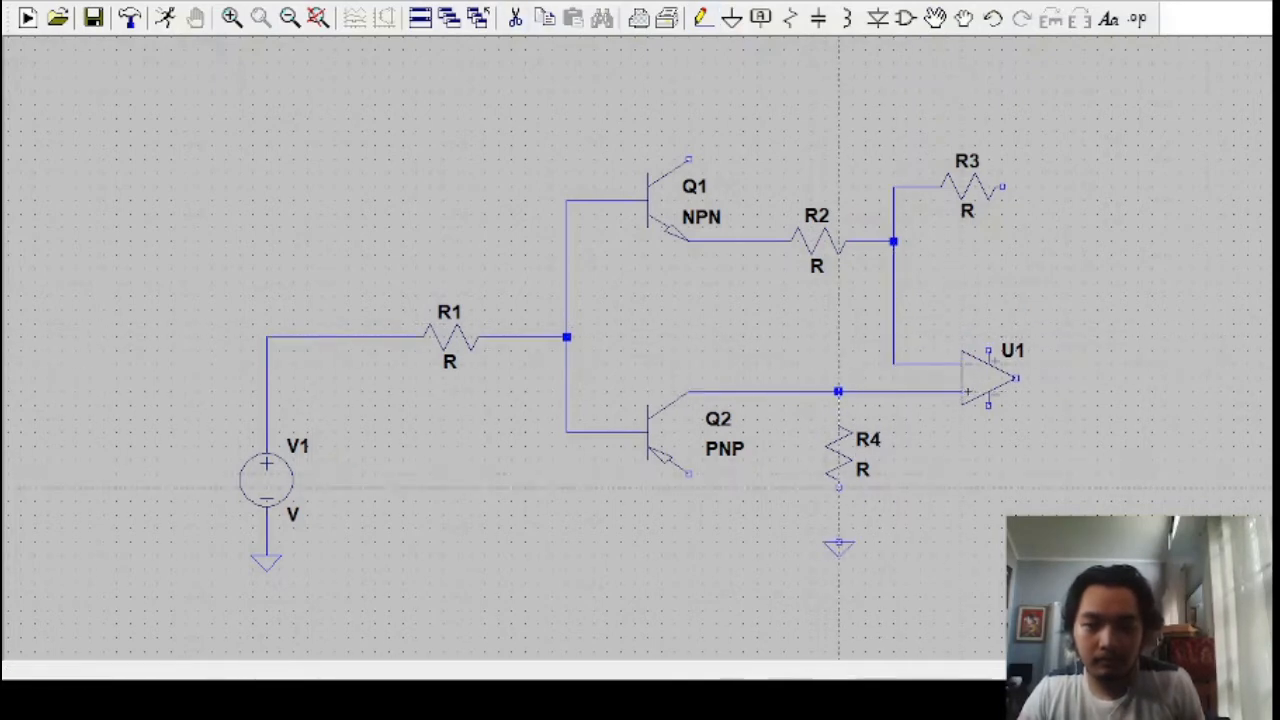
click(702, 18)
click(689, 160)
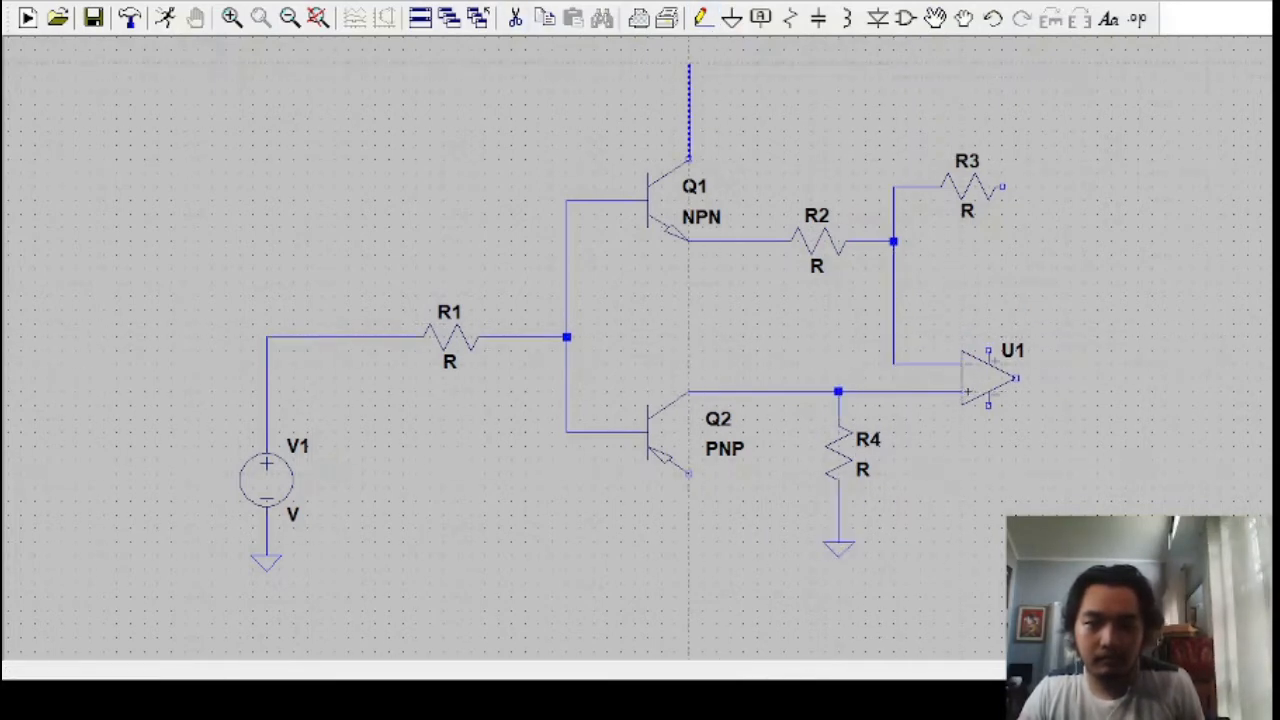
click(689, 63)
click(1233, 63)
click(1233, 610)
click(688, 610)
click(688, 472)
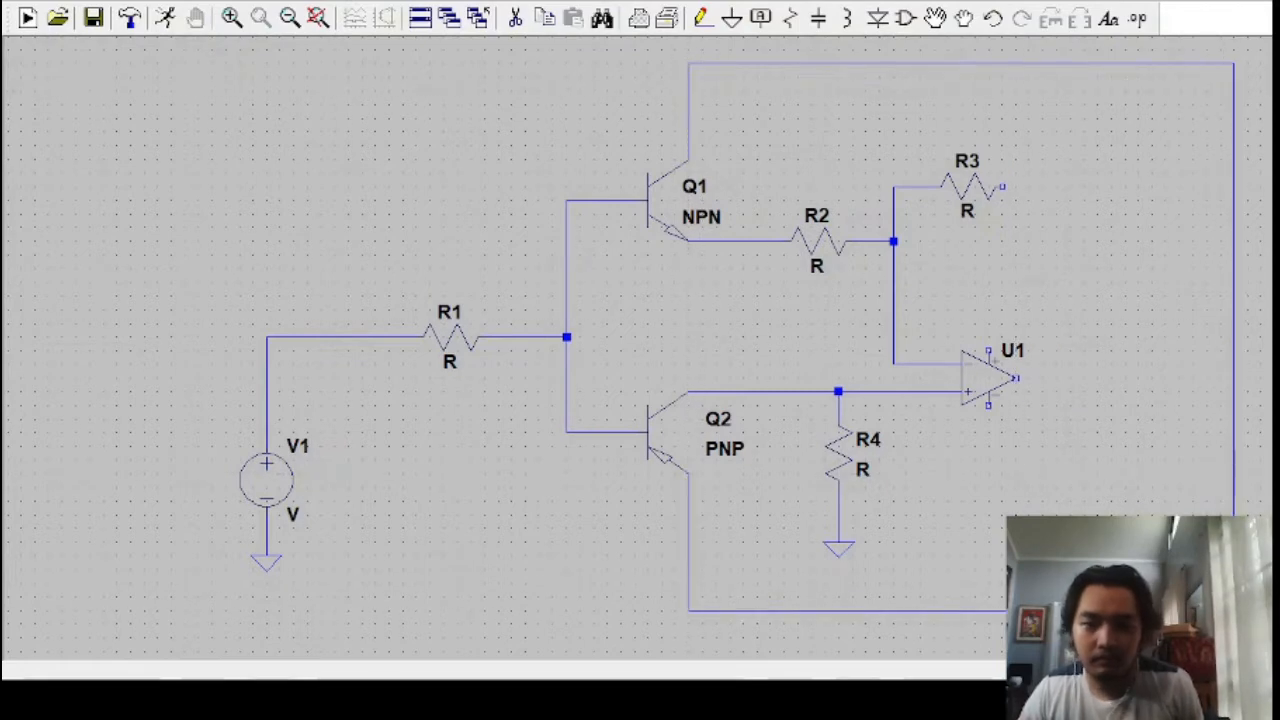
Wire R3's free end around to the op-amp's output to close the feedback loop.
click(702, 18)
click(1002, 186)
click(1152, 186)
click(1152, 378)
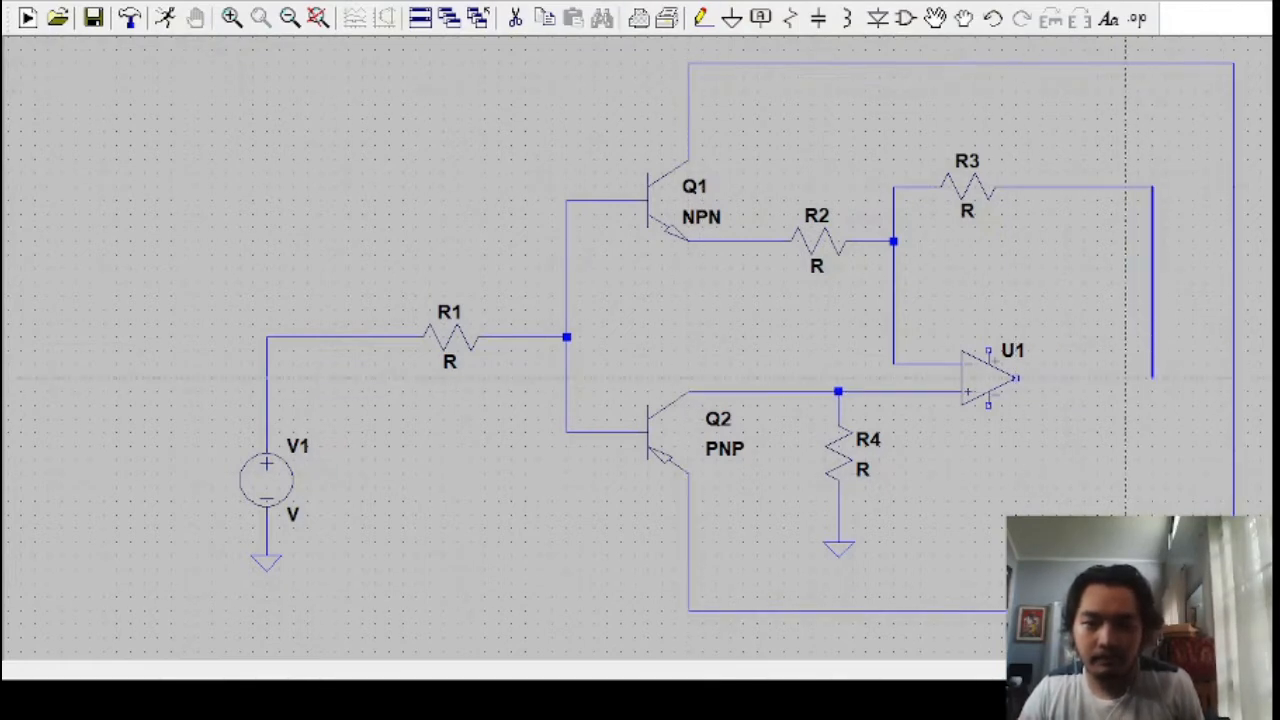
click(1016, 378)
Place two voltage sources rotated by 180° side by side below the op-amp.
key(v)
key(ctrl+r)
key(ctrl+r)
click(989, 507)
click(1097, 507)
key(Escape)
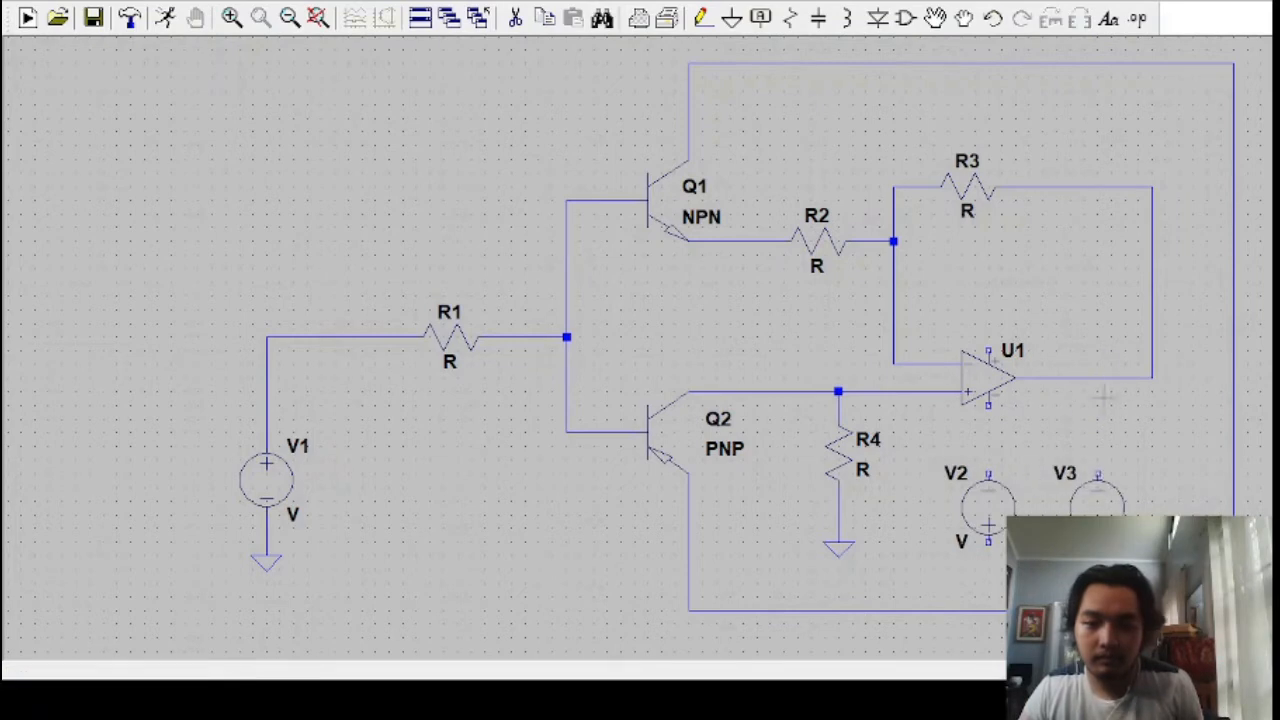
Rotate V3 by 180° so that its positive terminal faces up, keeping it beside V2.
key(F7)
click(1097, 500)
key(ctrl+r)
key(ctrl+r)
click(1097, 507)
Wire the op-amp's negative supply pin through V2 down to a ground symbol.
key(F3)
click(989, 405)
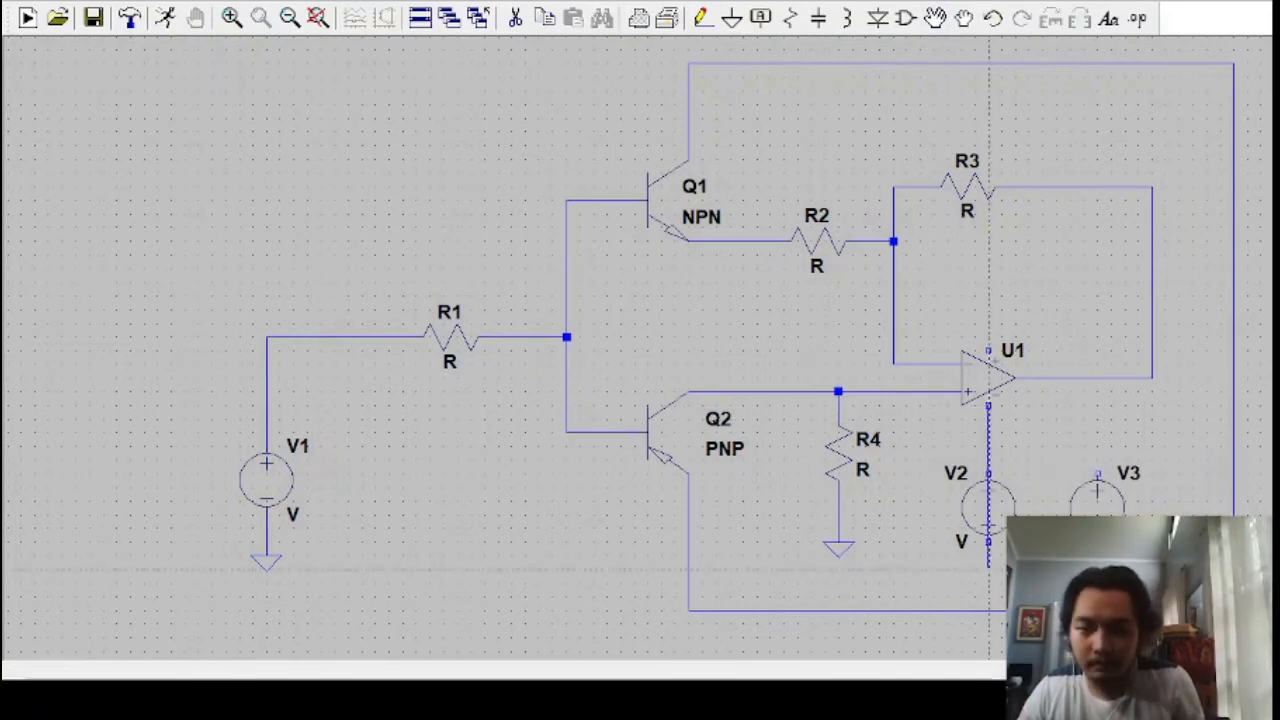
click(989, 569)
key(g)
click(989, 570)
Wire V3's positive terminal up and over to the op-amp's positive supply pin.
key(F3)
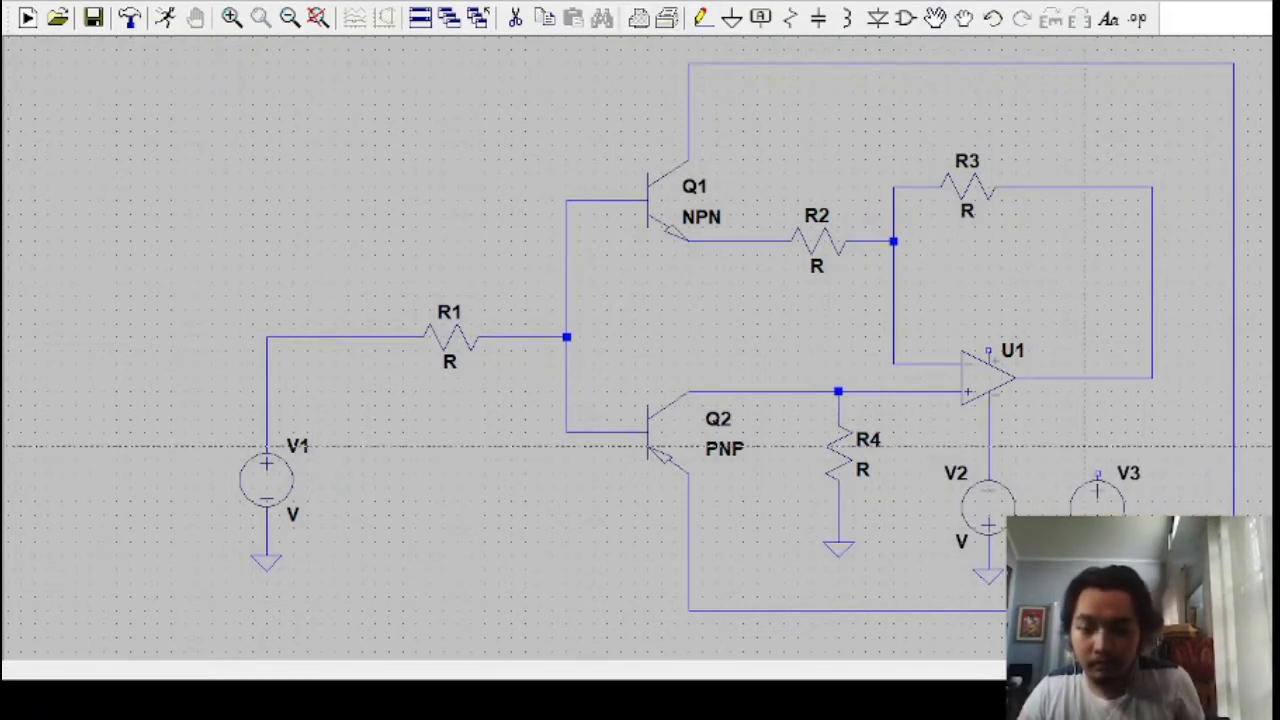
click(1097, 476)
click(1097, 297)
click(989, 350)
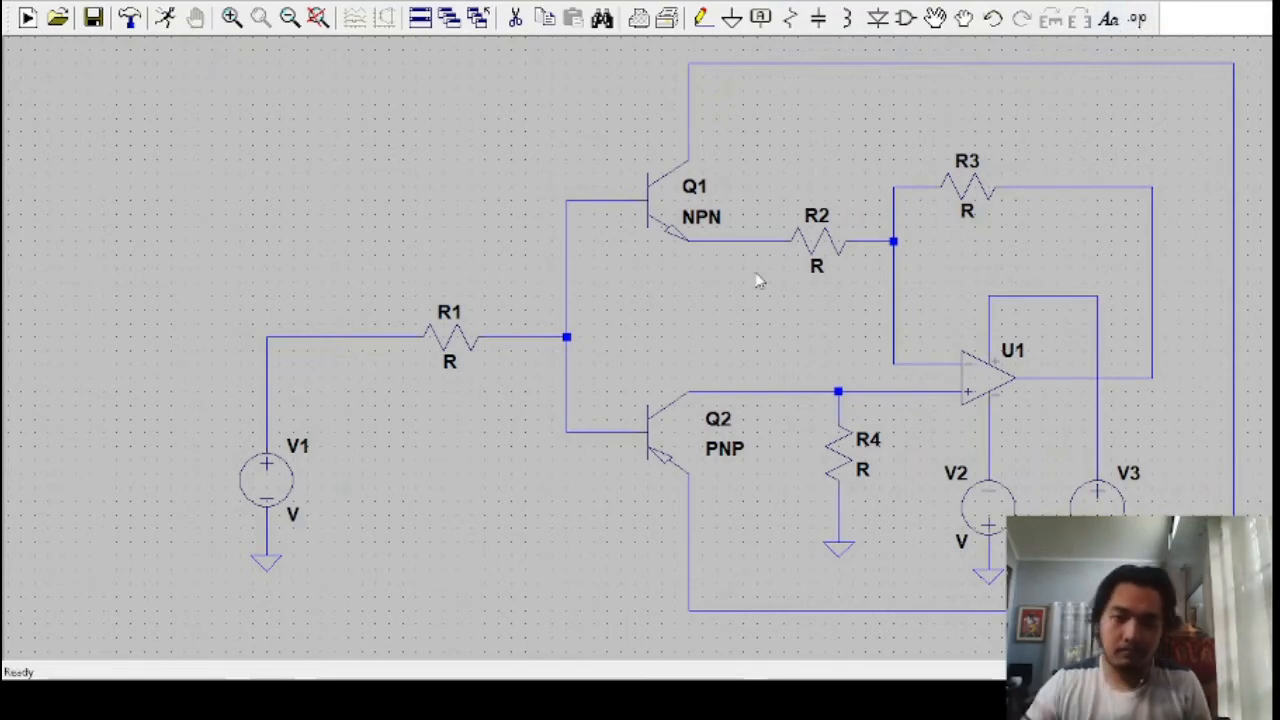
Wire a stub outward from the transistor loop's far vertical wire and place a horizontal resistor R5 on it.
scroll(800, 270, down, 4)
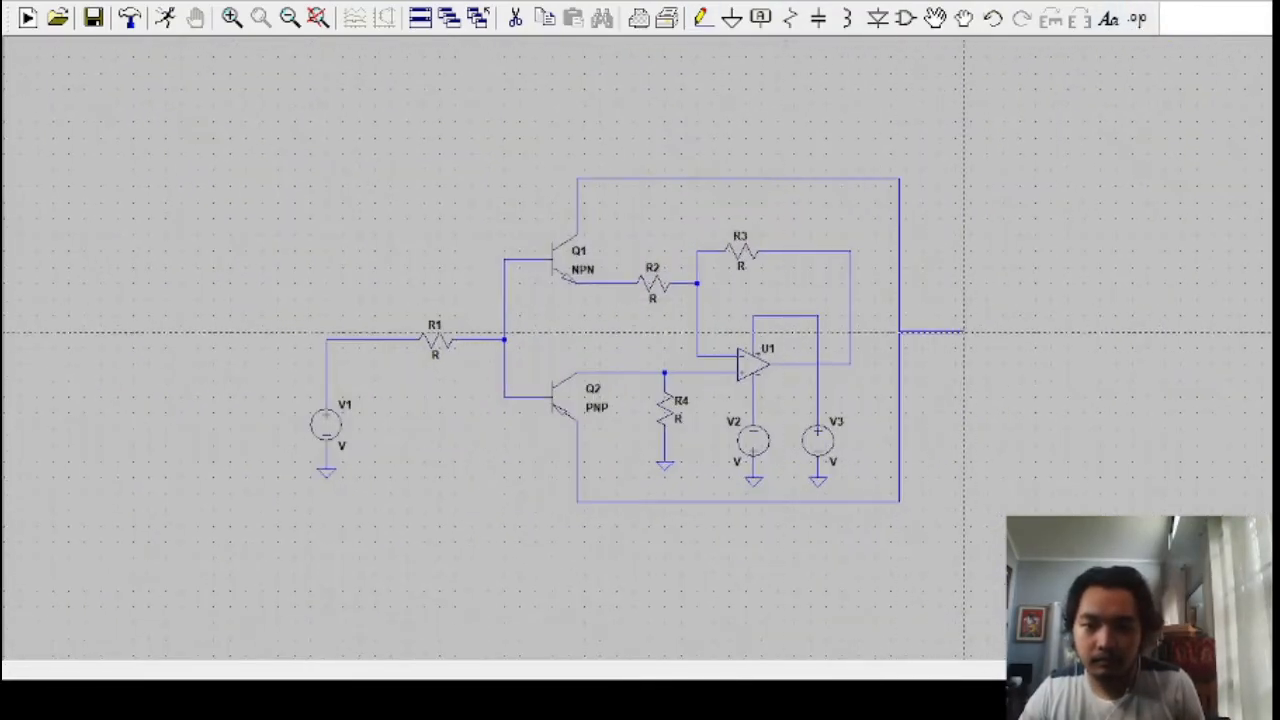
click(947, 332)
key(r)
key(ctrl+r)
click(959, 332)
Extend a wire from R5's free end to the right and down, and place a voltage source V4 below it.
key(F3)
click(976, 332)
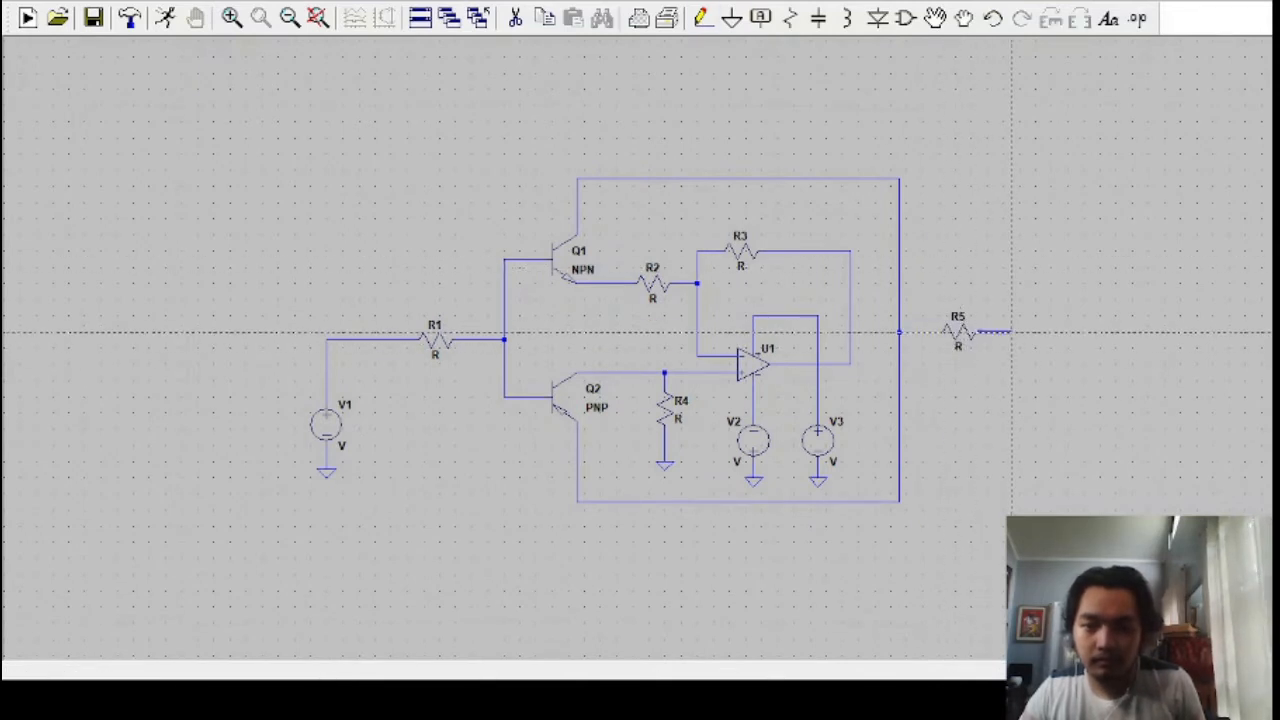
click(1028, 372)
key(v)
click(1028, 392)
key(Escape)
Wire V4's negative terminal downward and end it with a ground symbol.
key(F3)
click(1028, 413)
click(1028, 437)
key(g)
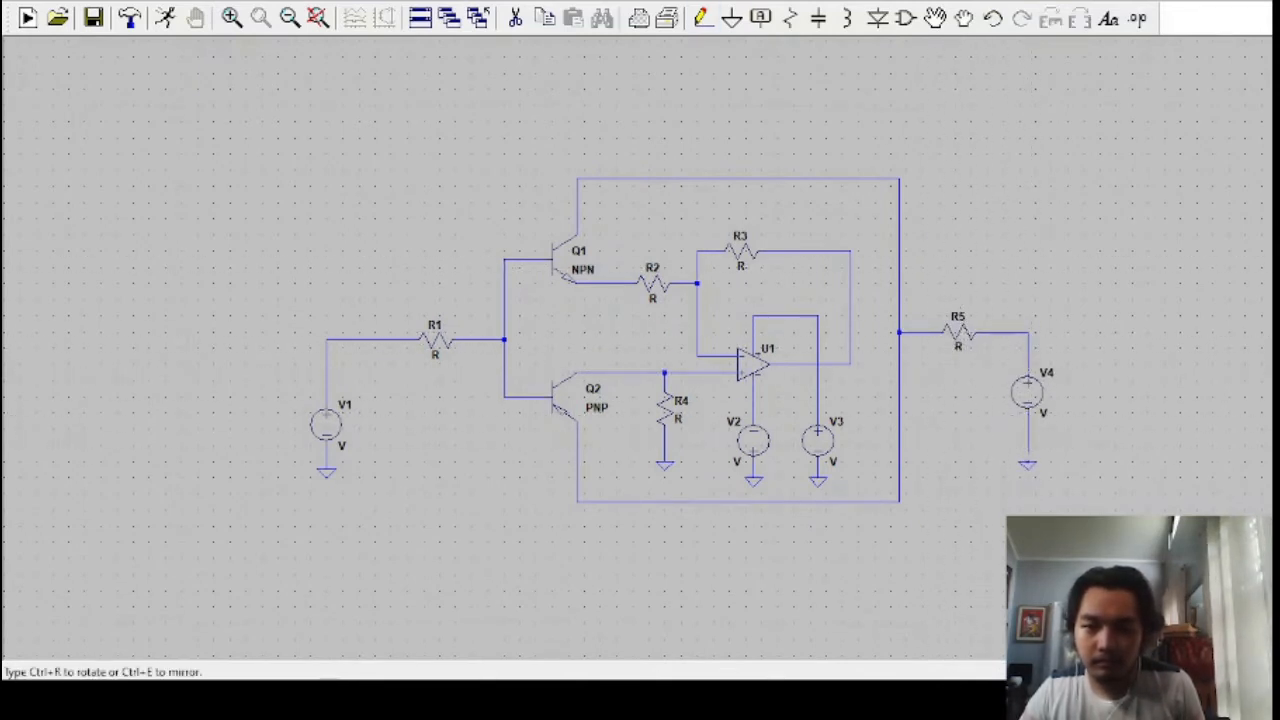
click(1028, 437)
key(Escape)
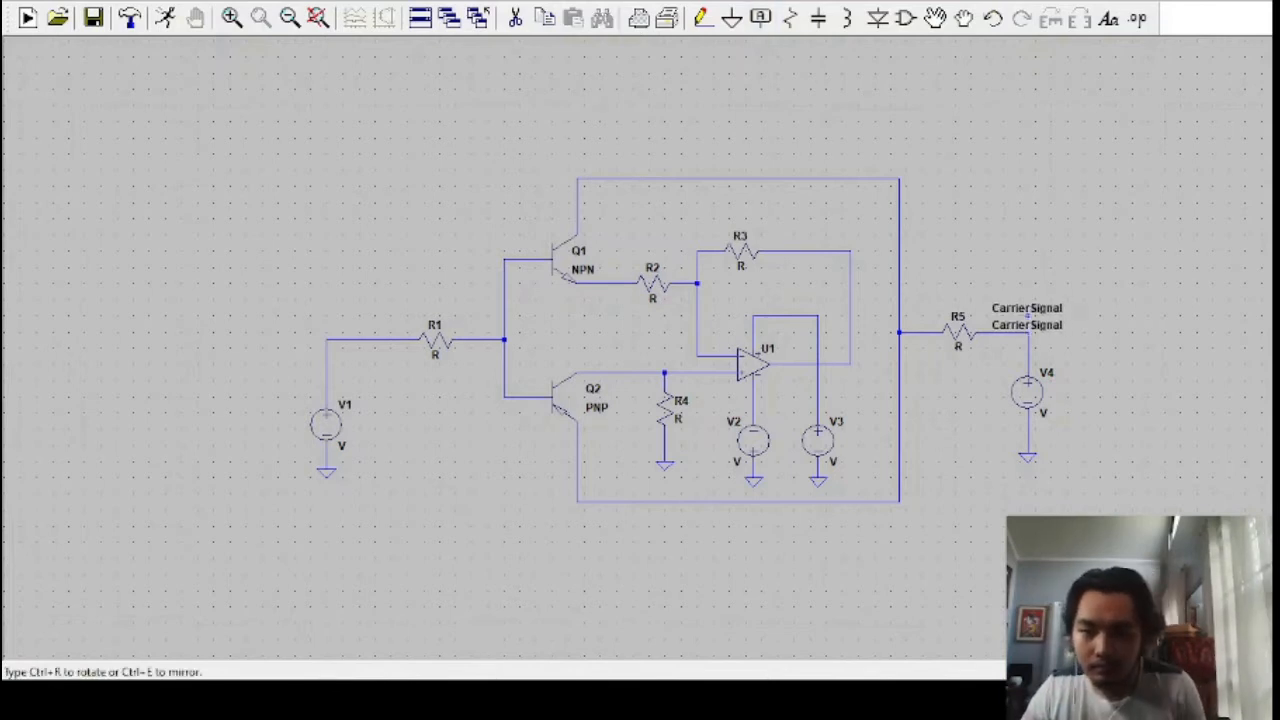
Label V4's node CarrierSignal, V1's node ModulatingSignal and the op-amp output BPSKSignal.
click(1028, 332)
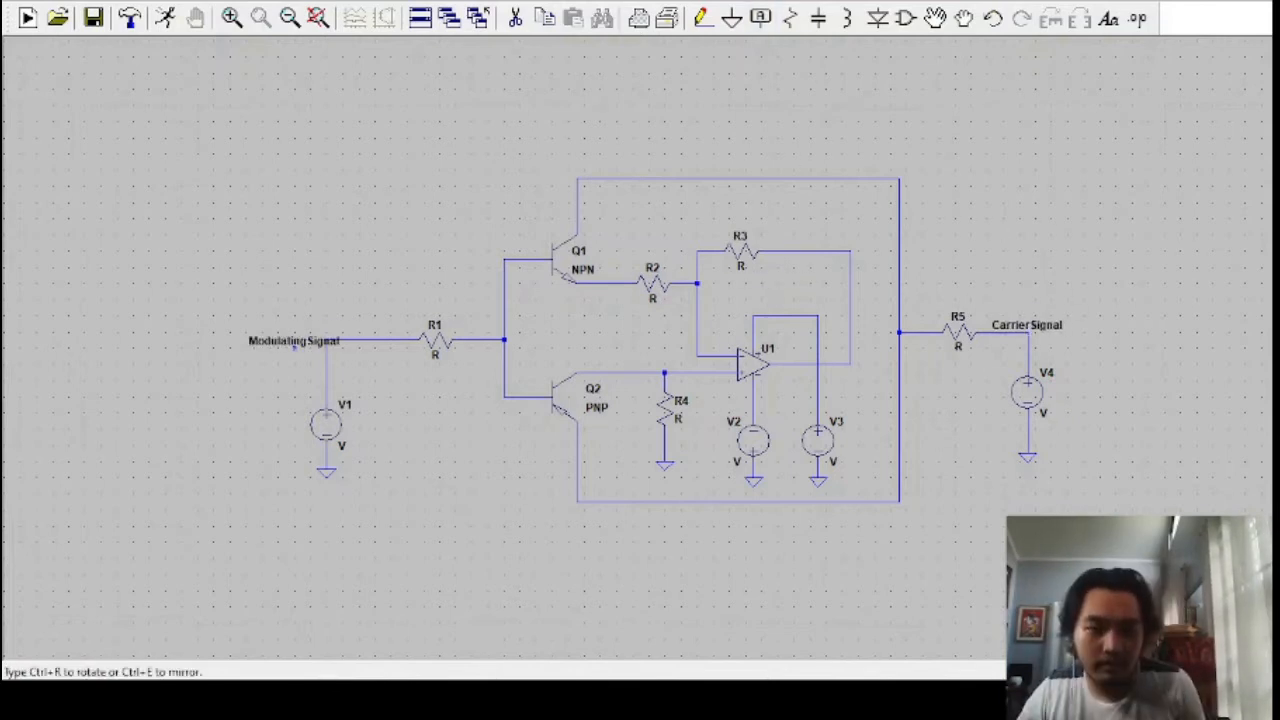
click(326, 340)
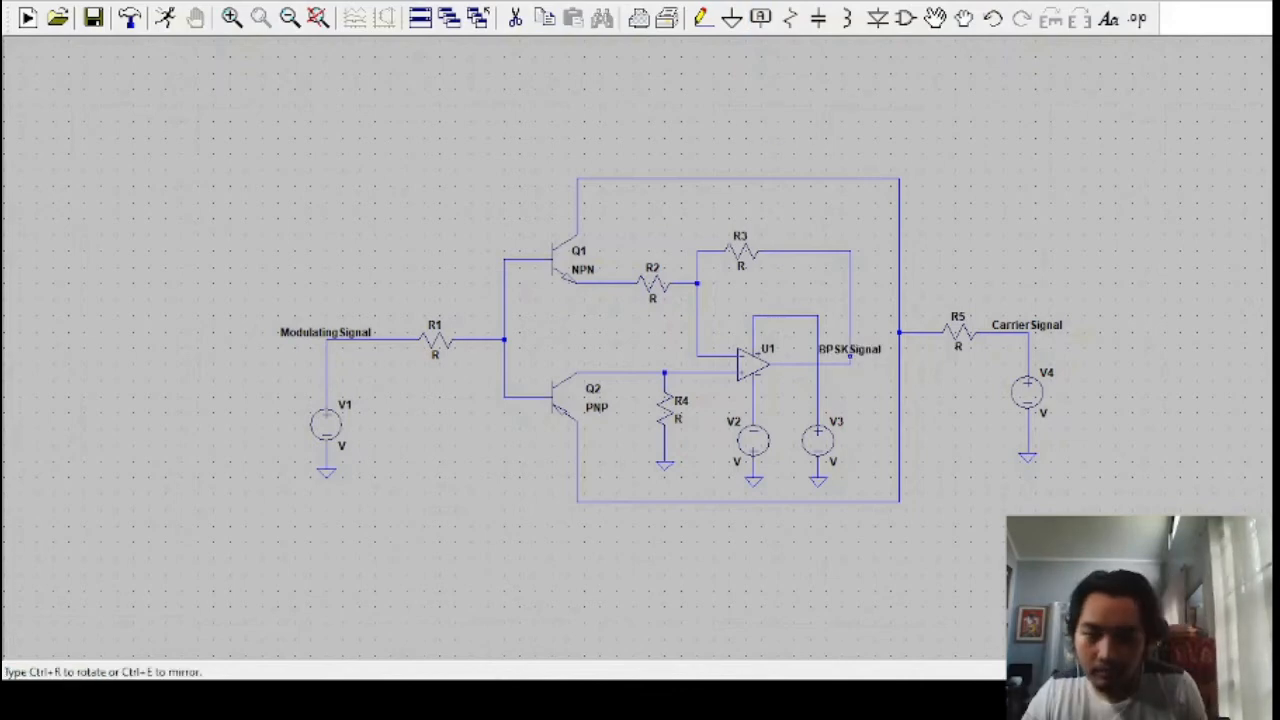
click(818, 365)
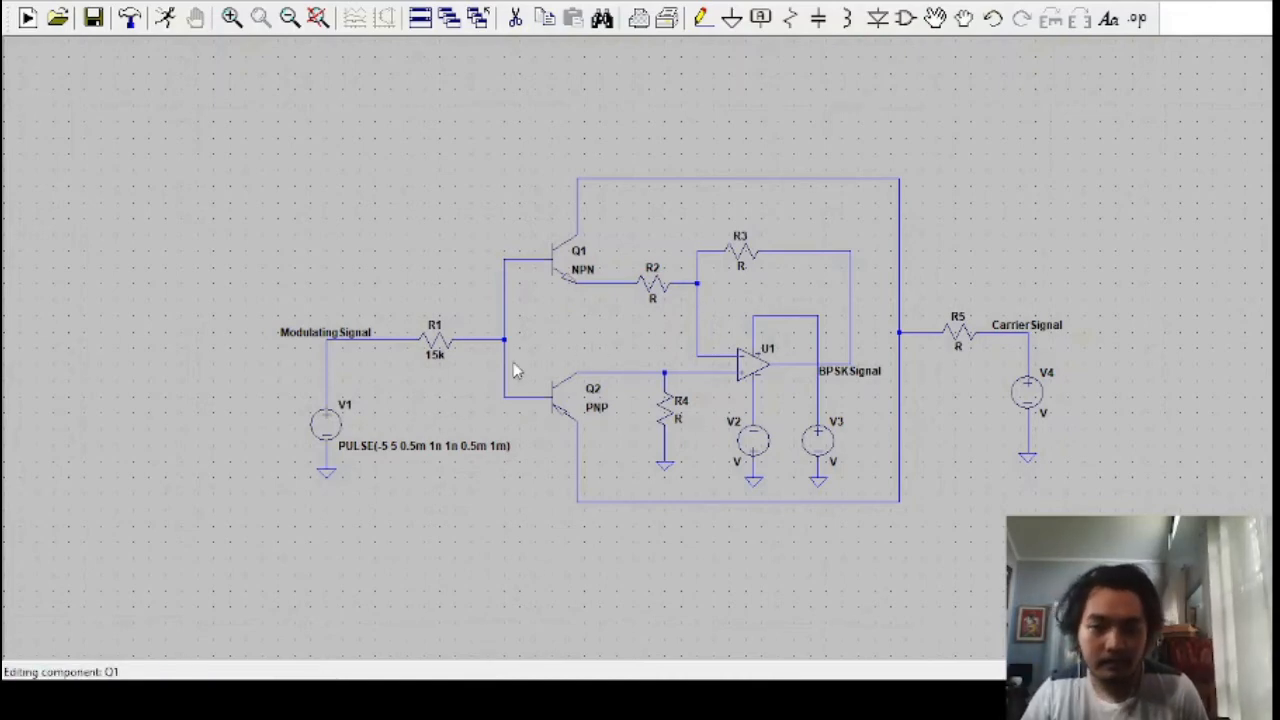
Assign the BC847A model to Q1 and BC857A to Q2, and set R2 to 15k.
right_click(558, 416)
click(763, 265)
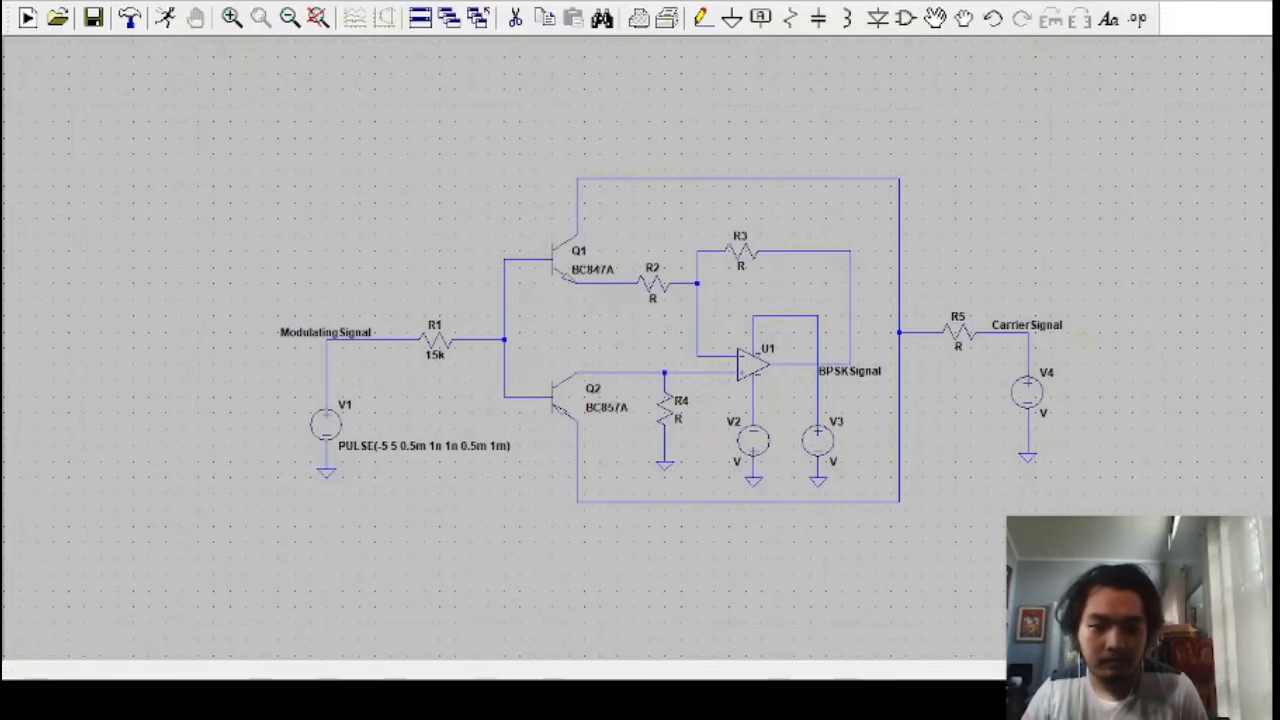
right_click(654, 299)
text(15k)
click(755, 363)
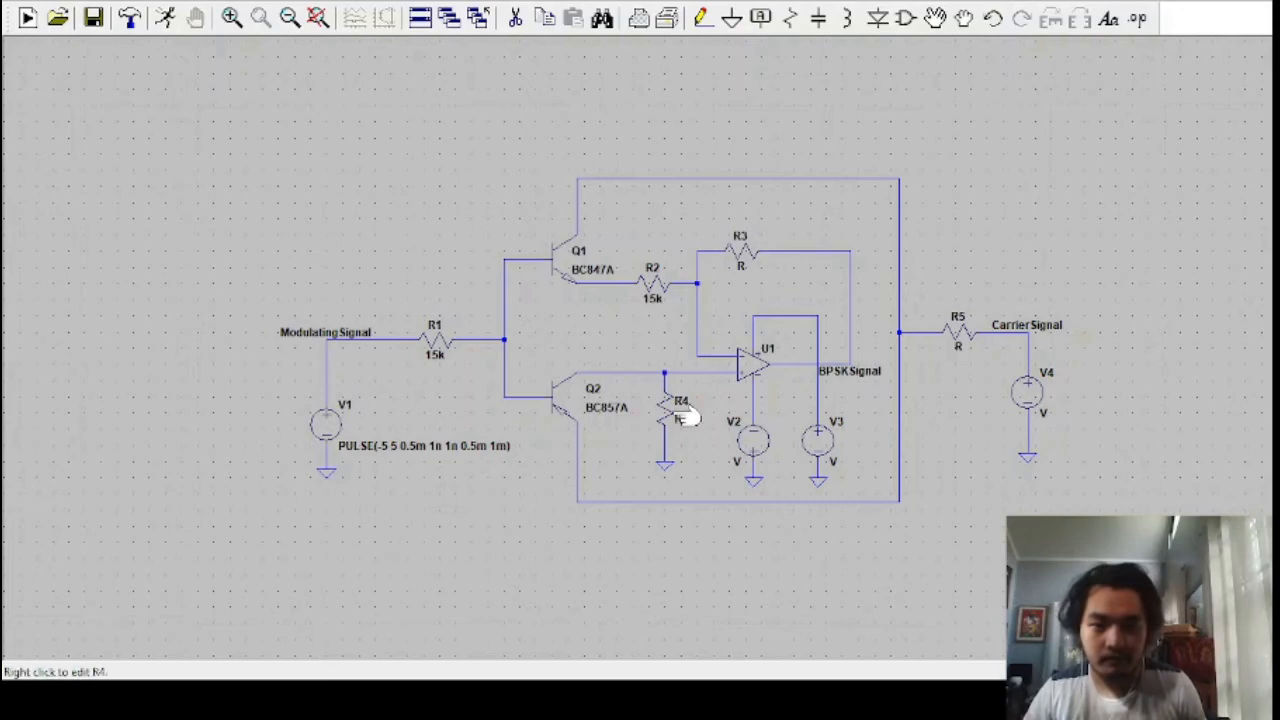
Mirror R4 so its labels sit on the other side, and set its value to 15k.
click(935, 18)
click(664, 408)
key(ctrl+e)
click(656, 398)
key(Escape)
right_click(650, 418)
text(15k)
click(777, 467)
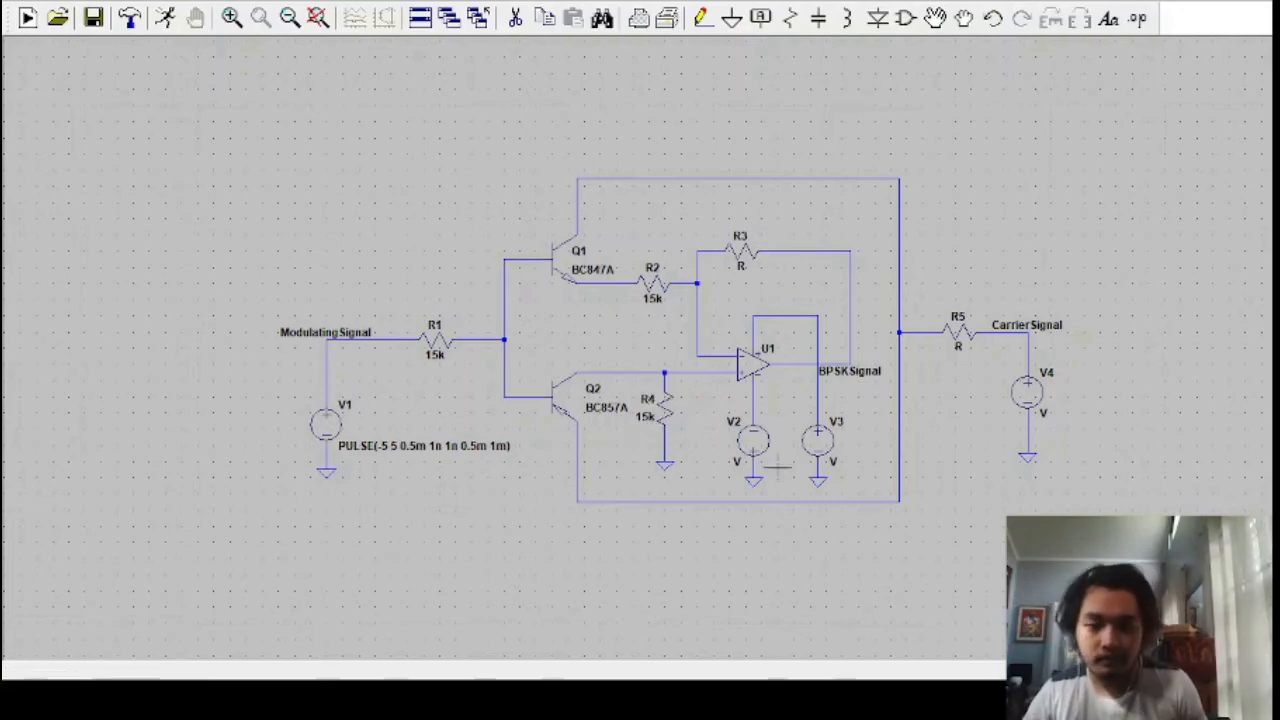
Set the op-amp supply sources V2 and V3 to 12 V each.
right_click(758, 447)
text(12)
click(812, 465)
right_click(820, 447)
text(12)
click(874, 465)
Replace the generic op-amp U1 with an OP07 in the same position.
right_click(755, 369)
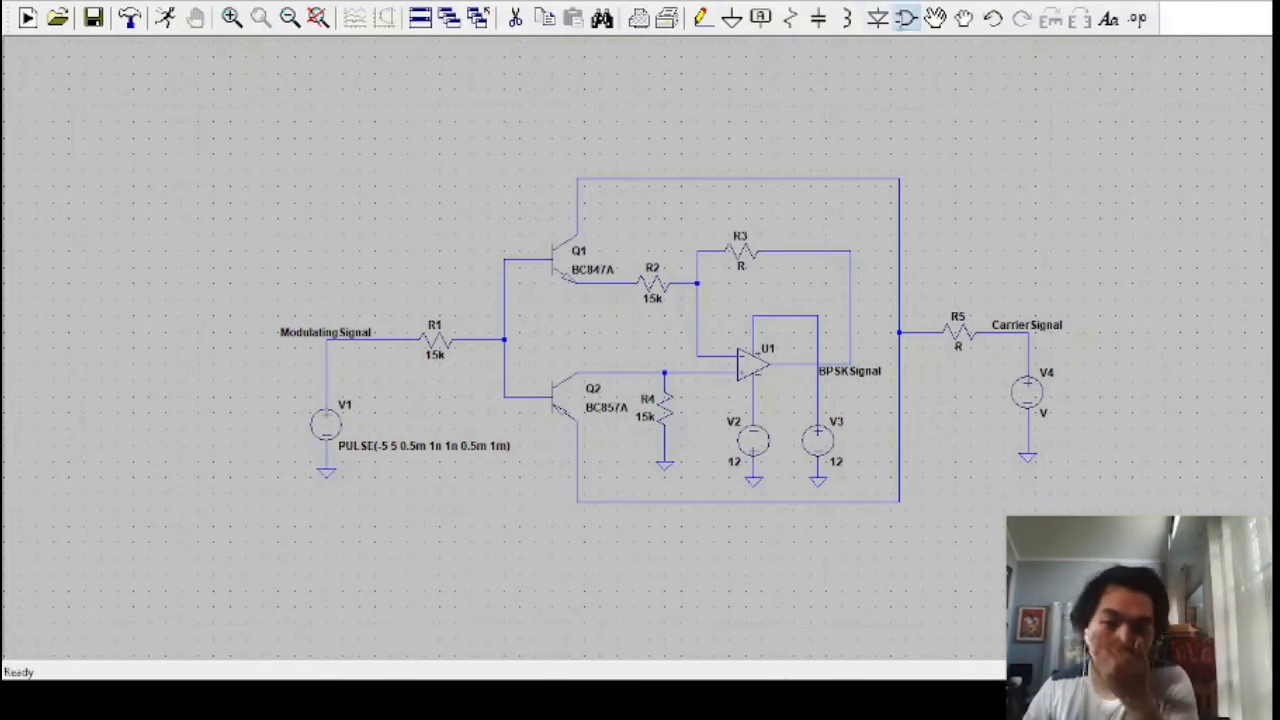
double_click(737, 345)
click(785, 254)
click(515, 18)
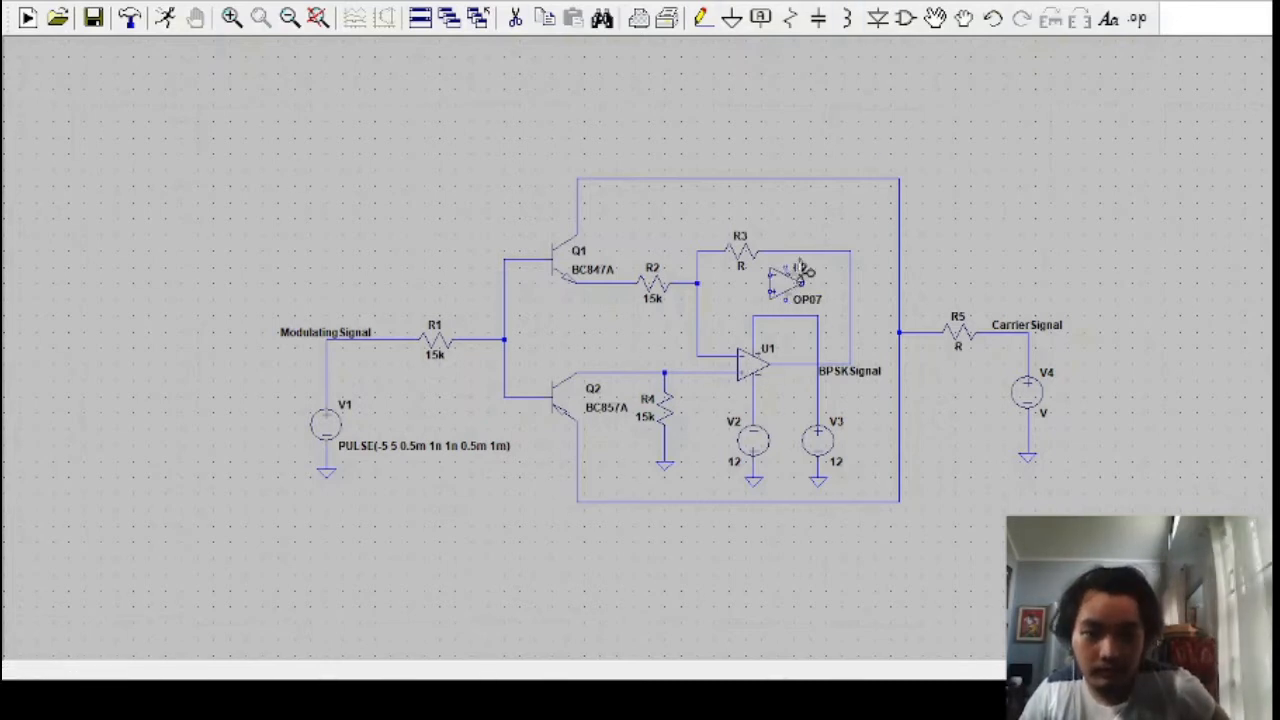
click(754, 364)
click(752, 365)
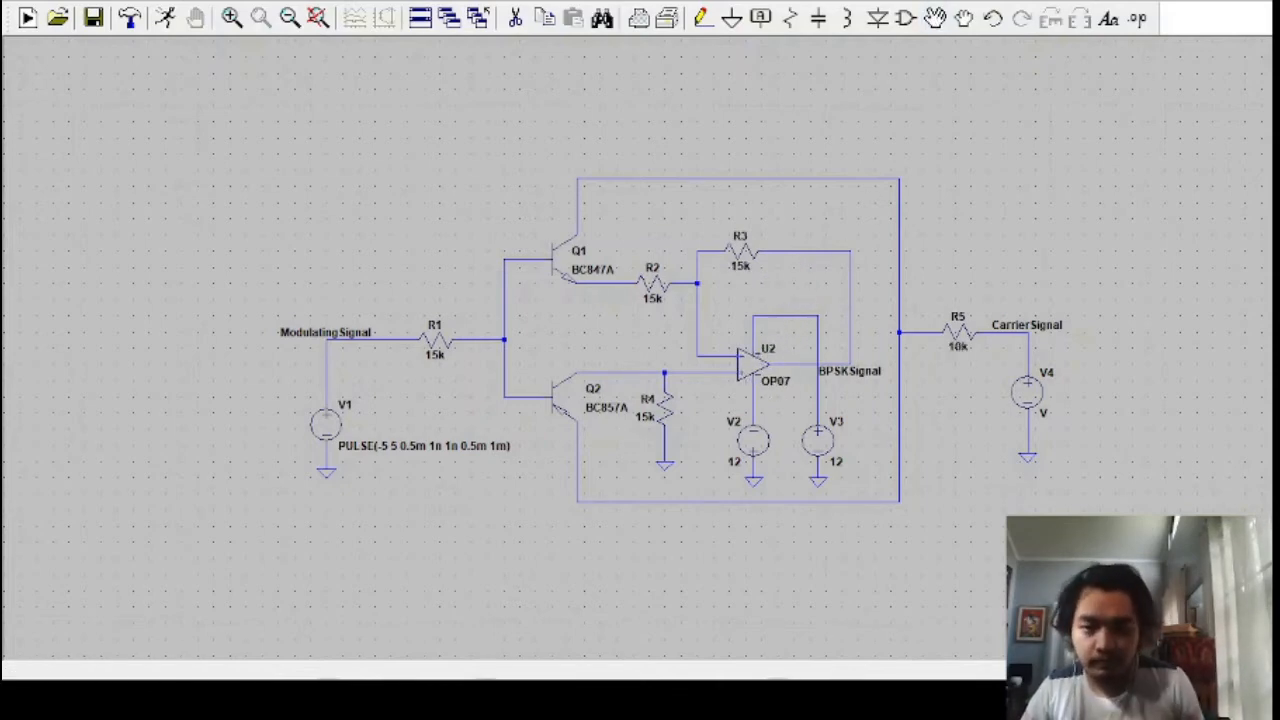
Set the carrier source V4 to a sine wave with 0 offset, 5 V amplitude and 10 kHz frequency.
right_click(1027, 393)
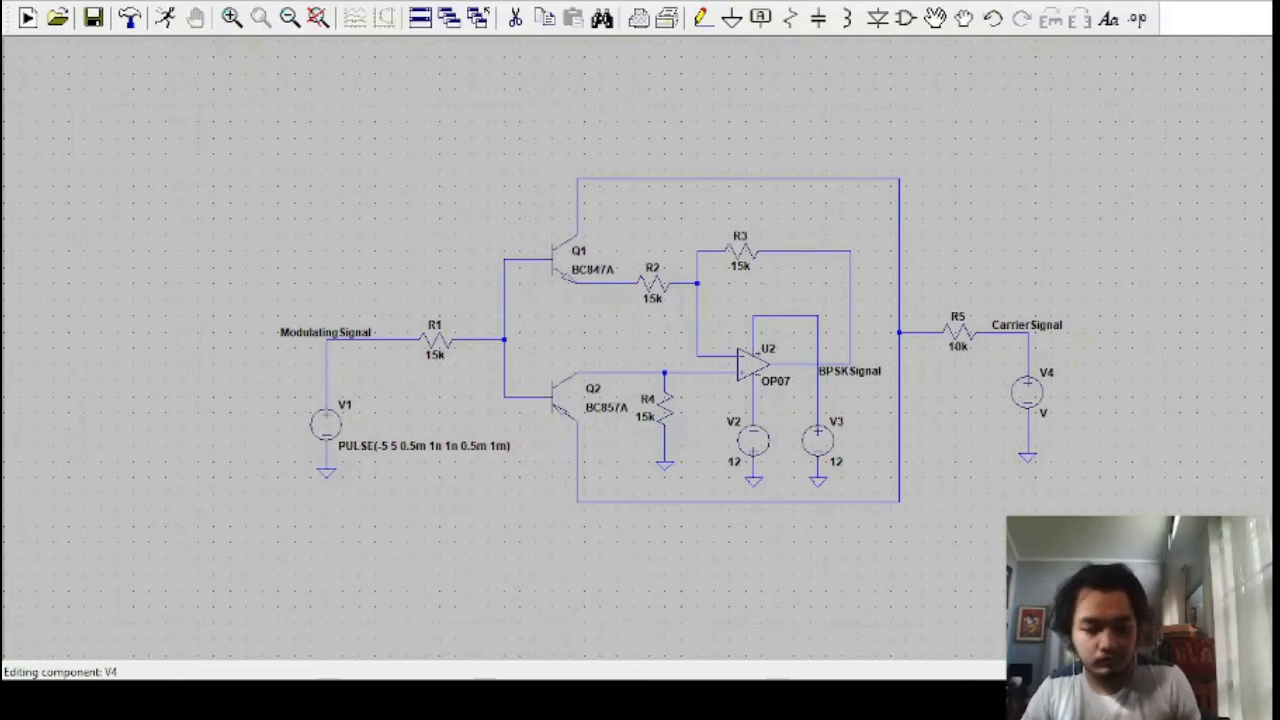
key(Return)
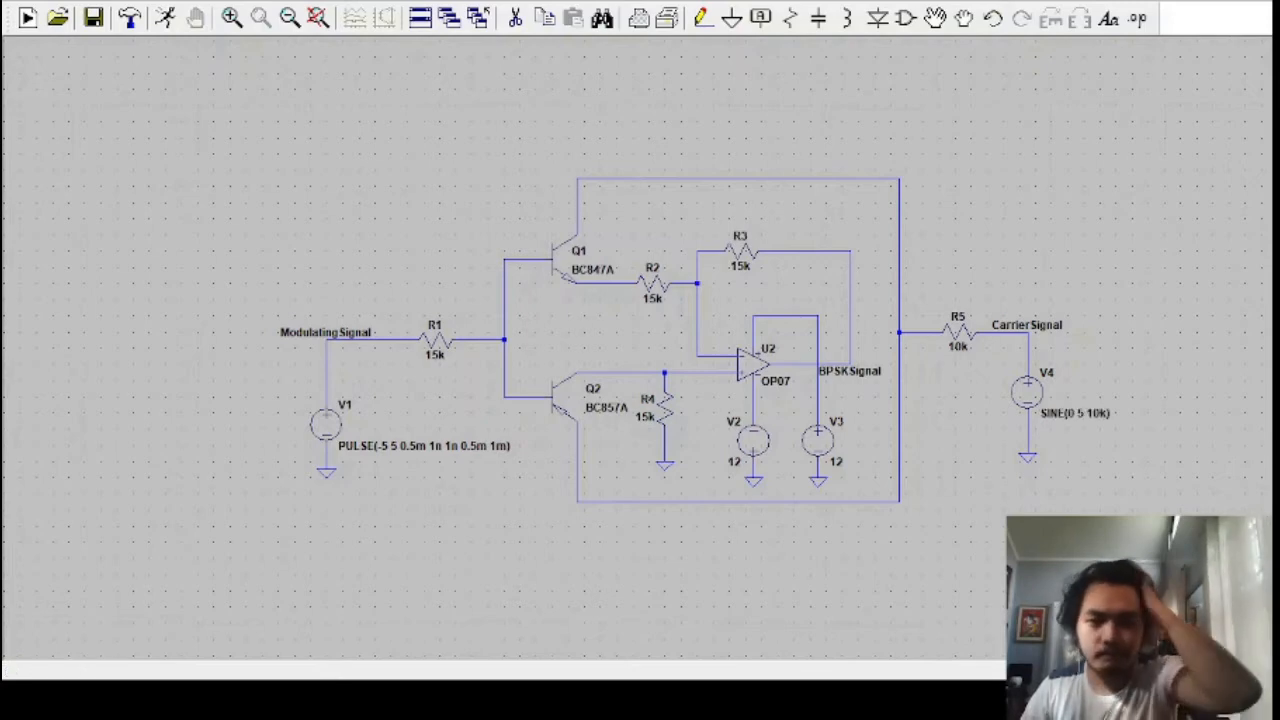
Run a 4 ms transient simulation, plot the BPSKSignal voltage, and return to the full-size schematic.
click(165, 18)
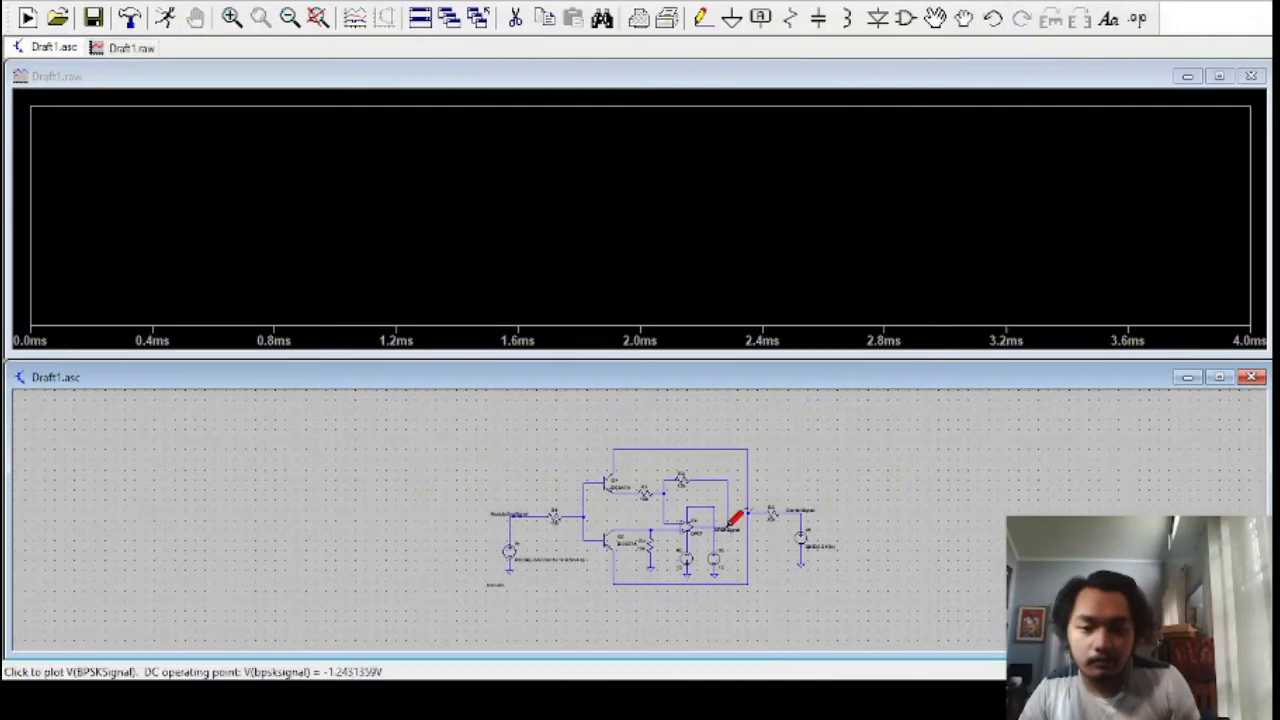
click(724, 528)
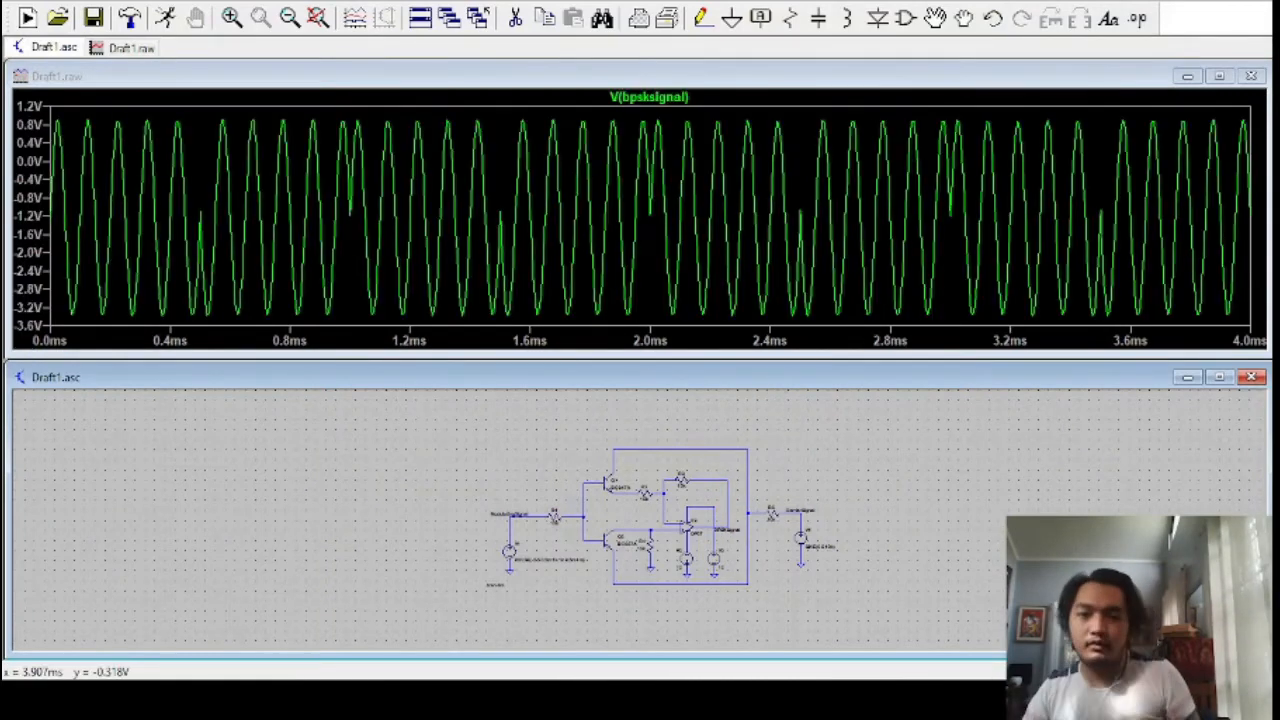
click(1250, 76)
click(1219, 358)
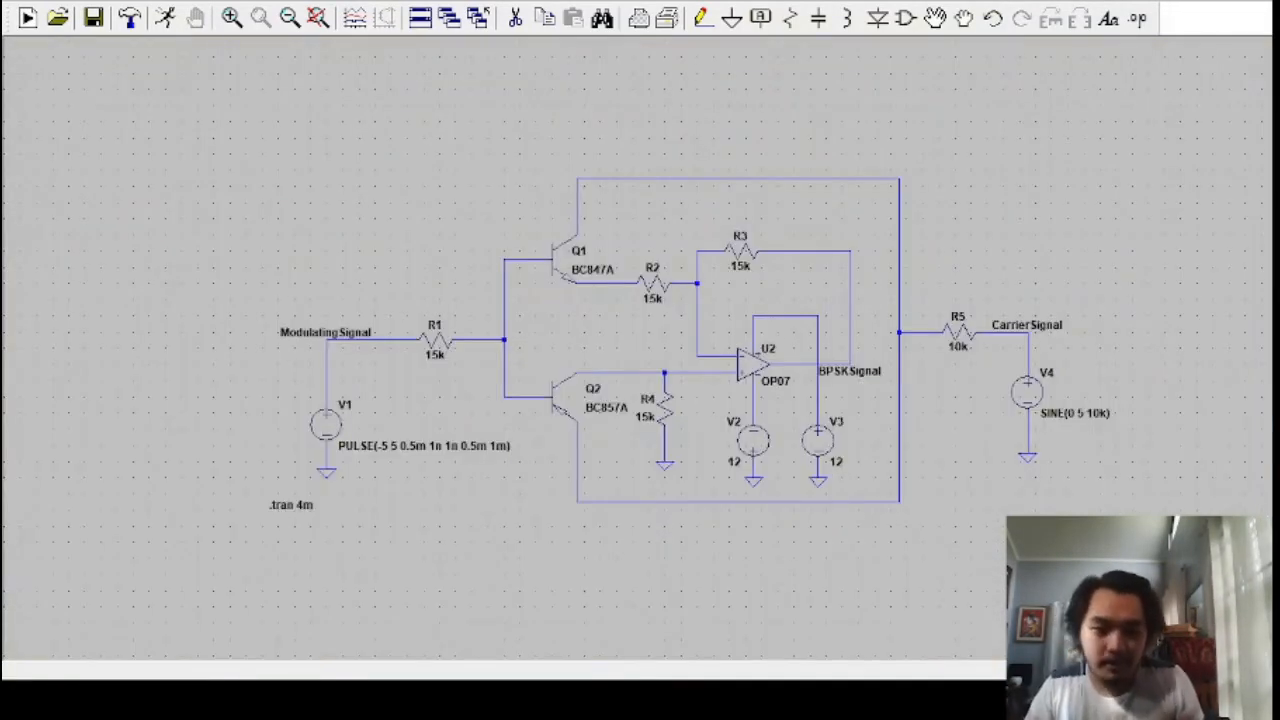
Place a horizontal voltage source below the modulator and wire its negative terminal to a ground.
drag(557, 517, 514, 400)
key(v)
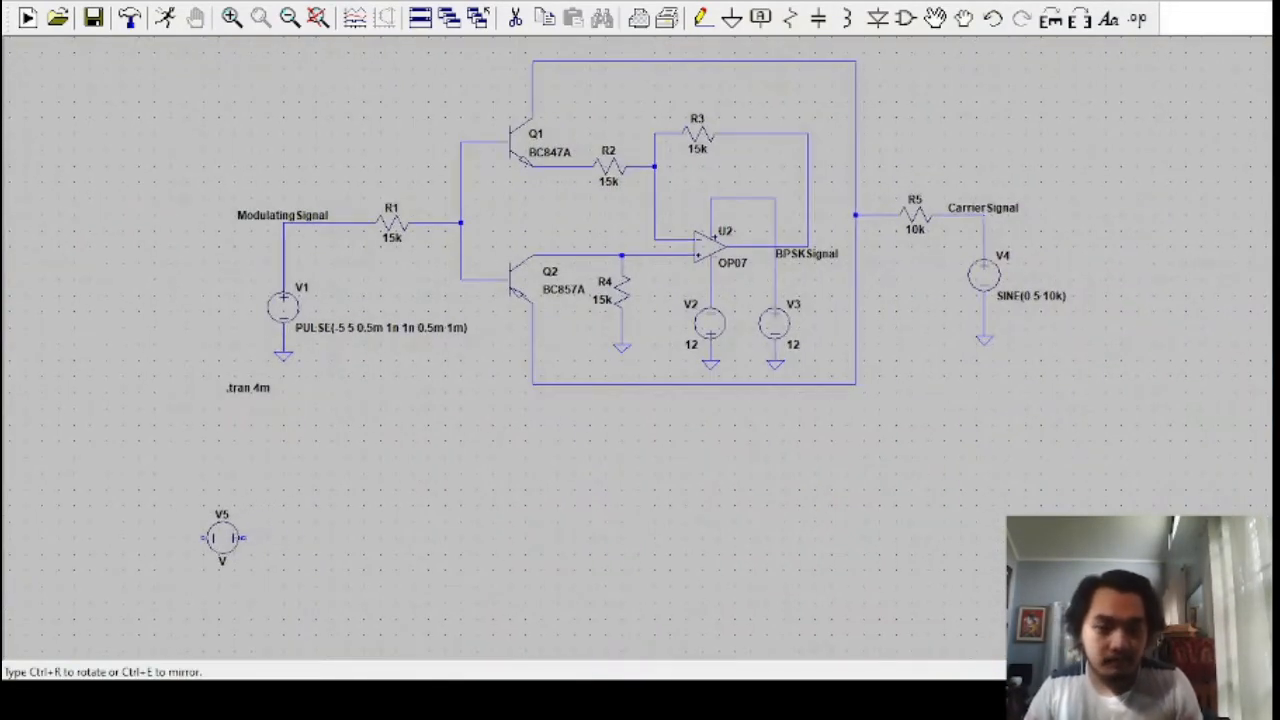
click(222, 546)
key(Escape)
key(g)
click(157, 546)
key(Escape)
click(700, 18)
click(205, 546)
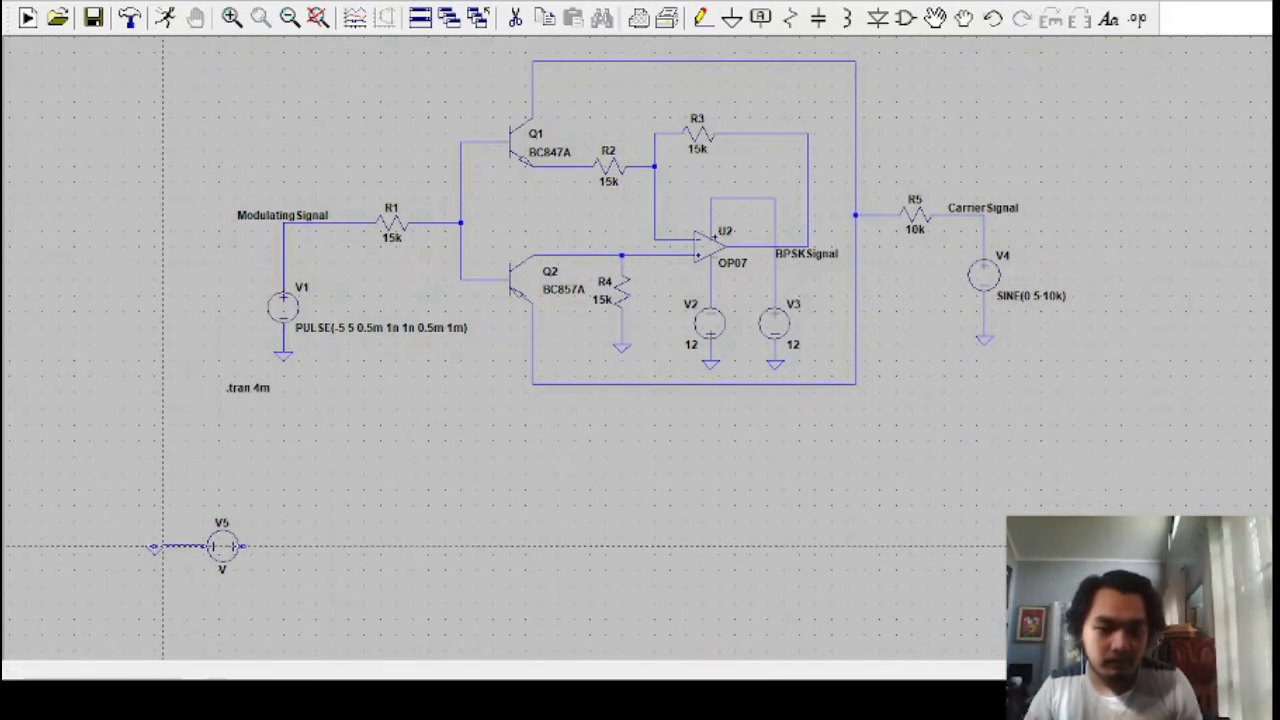
click(157, 546)
key(Escape)
Add a horizontal resistor in series with V5's positive terminal and extend the wire beyond it for an op-amp input.
key(r)
key(ctrl+r)
click(319, 546)
key(Escape)
click(701, 18)
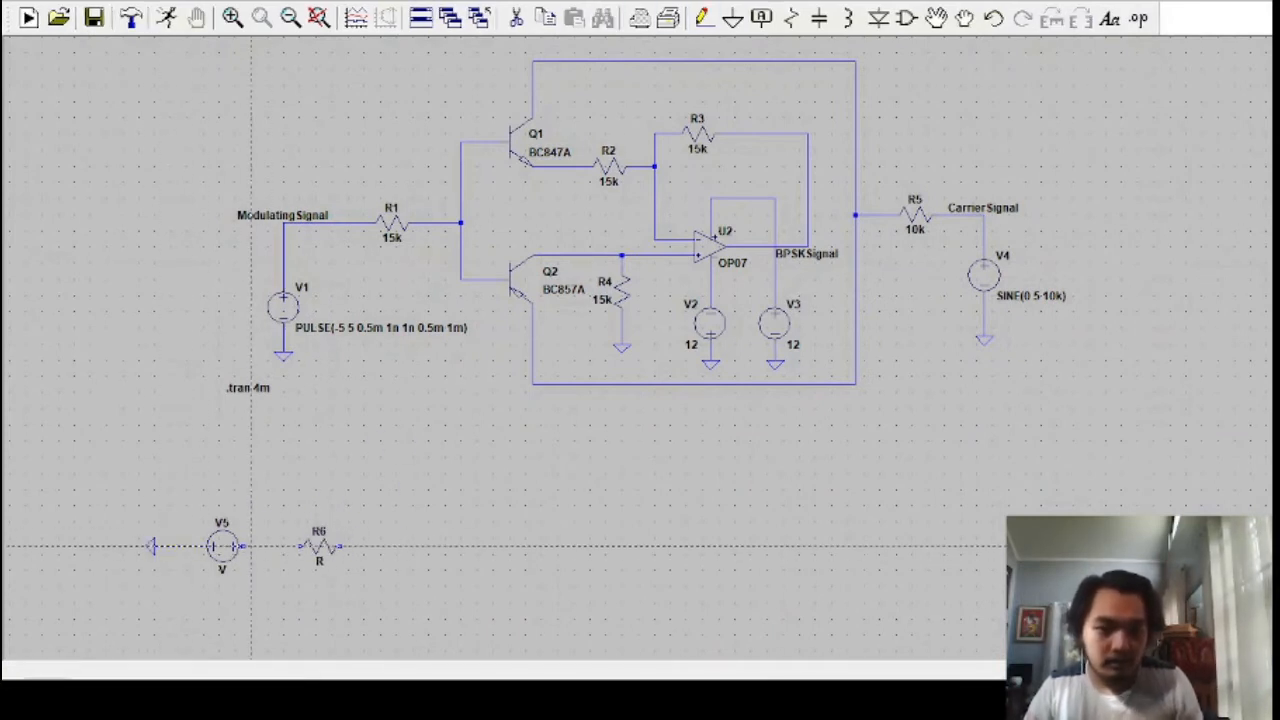
click(243, 546)
click(378, 546)
click(492, 586)
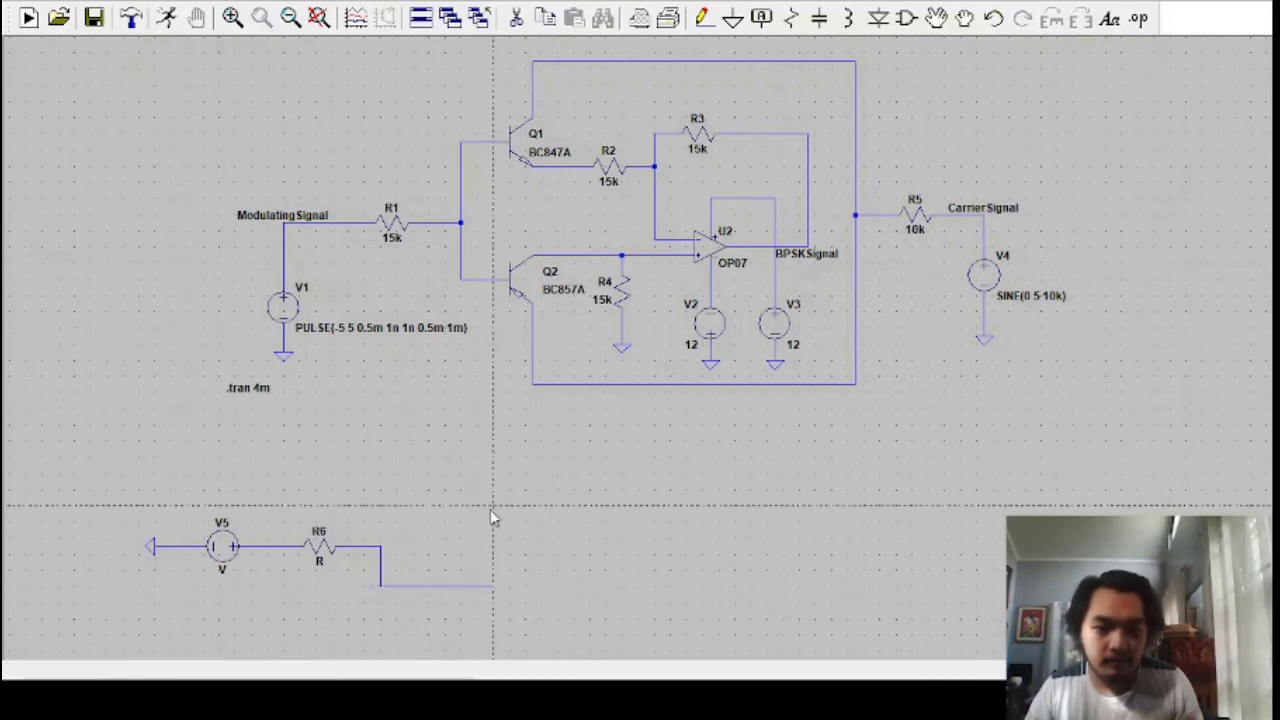
key(Escape)
Place an OP07 op-amp with its inverting input on the end of R6's wire.
click(903, 21)
click(767, 510)
click(510, 595)
key(Escape)
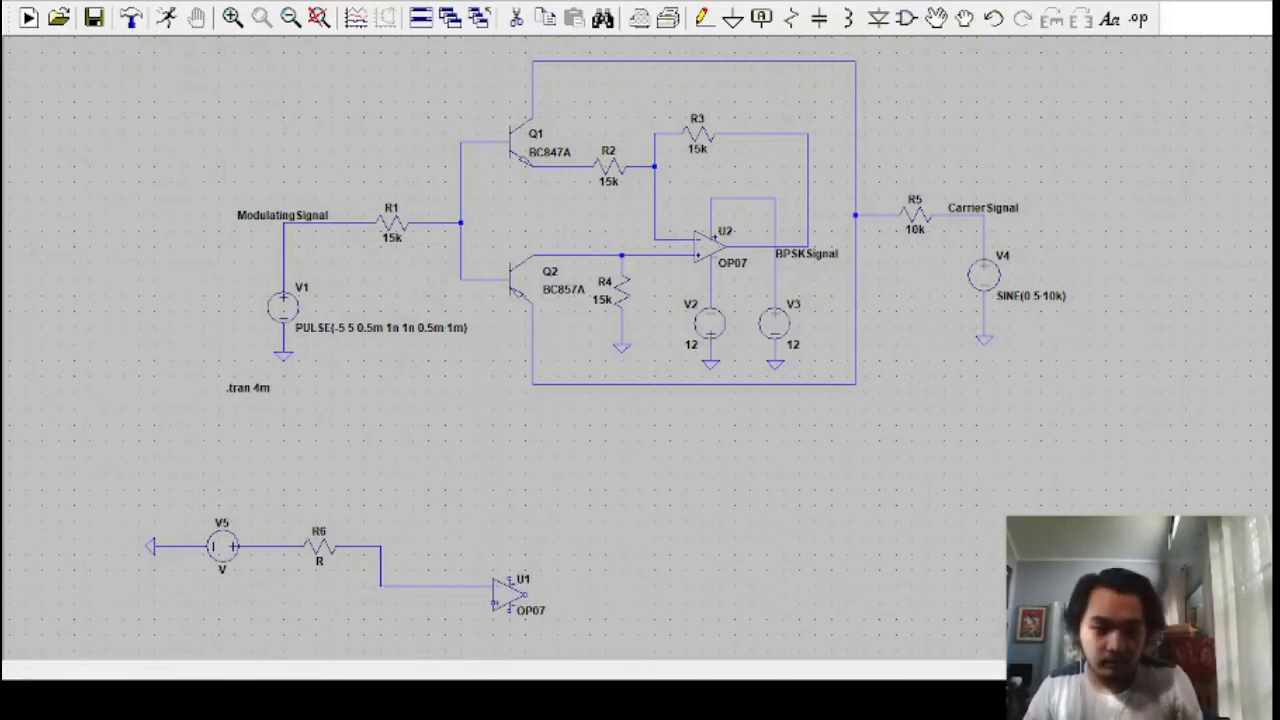
Add a horizontal feedback resistor above U1, wired between its inverting input and its output.
click(702, 18)
click(428, 586)
click(470, 474)
key(Escape)
click(791, 18)
key(ctrl+r)
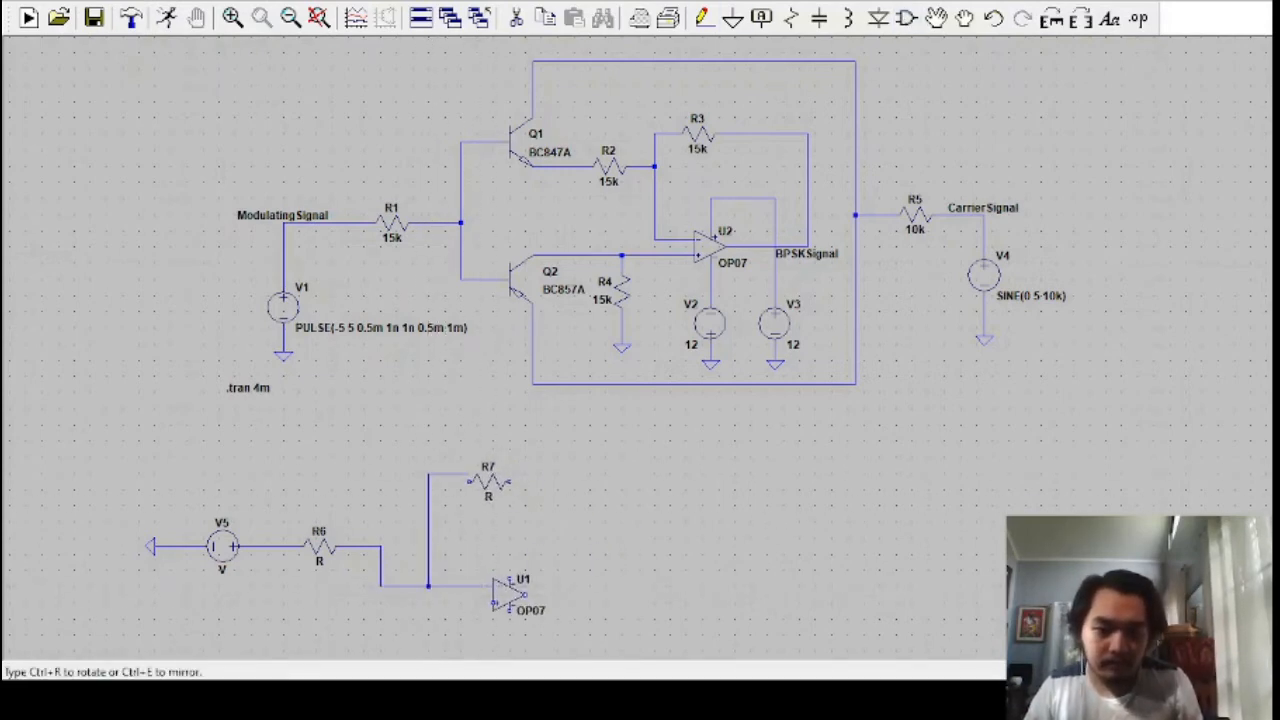
click(489, 474)
key(Escape)
click(702, 18)
click(506, 474)
click(597, 474)
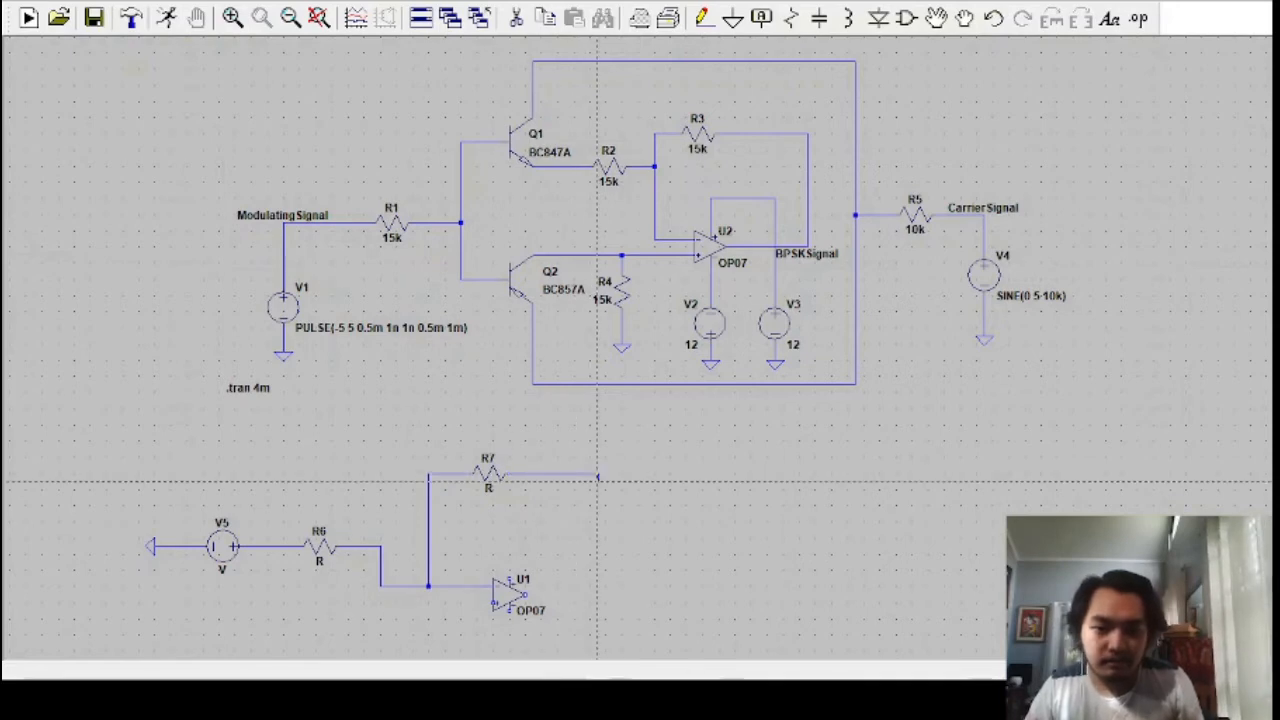
click(525, 595)
key(Escape)
Place an upside-down voltage source above U1, connected to its positive supply pin.
drag(558, 538, 586, 466)
key(F3)
click(537, 507)
click(537, 490)
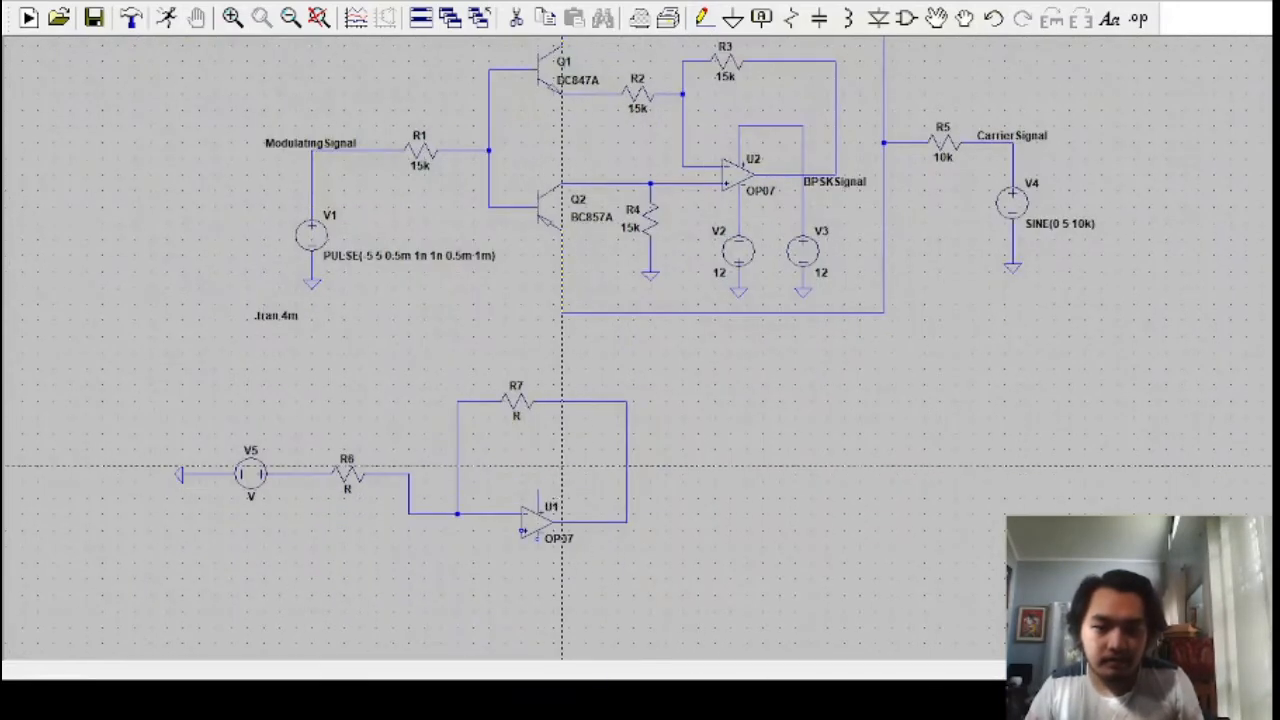
key(Escape)
key(F2)
key(ctrl+r)
key(ctrl+r)
click(537, 458)
Wire V6's negative terminal sideways and down to a ground.
key(F3)
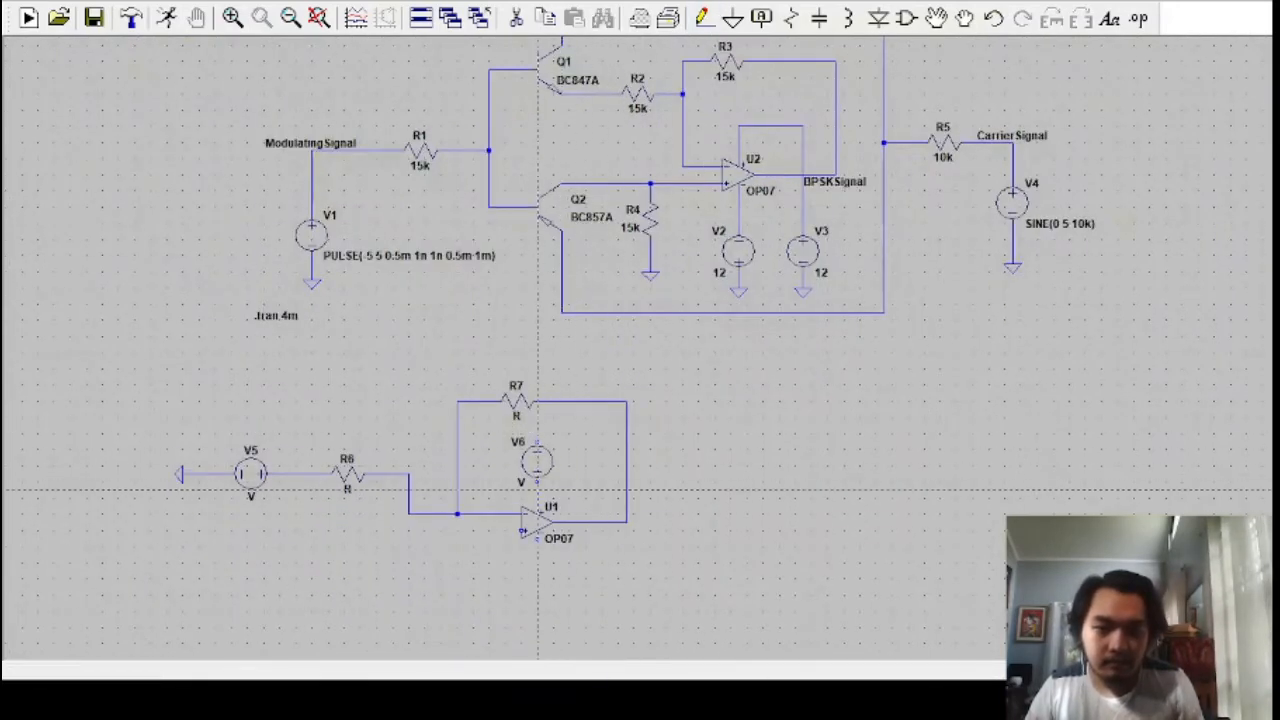
click(537, 434)
click(577, 458)
key(g)
click(577, 458)
Place an upside-down voltage source below U1, wired between its negative supply pin and a ground.
key(F2)
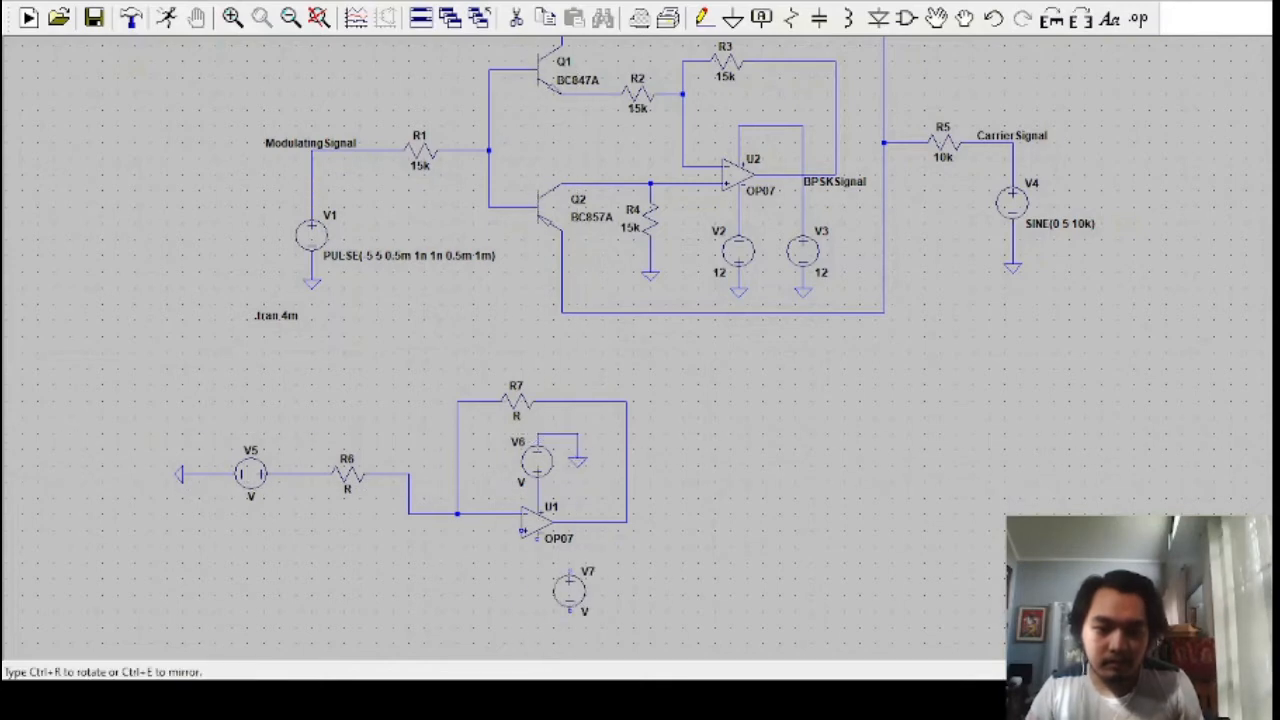
key(ctrl+r)
key(ctrl+r)
click(537, 598)
key(g)
click(543, 613)
click(702, 18)
click(543, 500)
click(543, 613)
key(Escape)
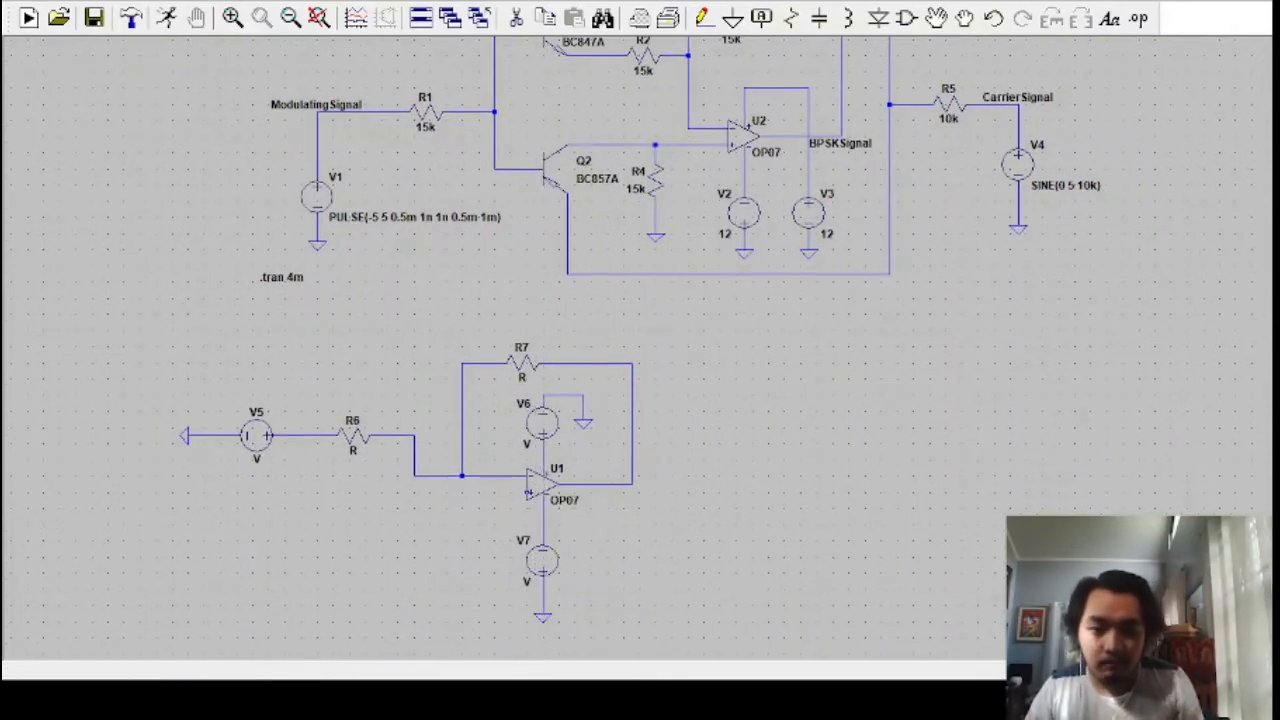
Wire U1's non-inverting input out to a new horizontal resistor placed below R6.
click(702, 22)
click(527, 492)
click(414, 492)
click(414, 532)
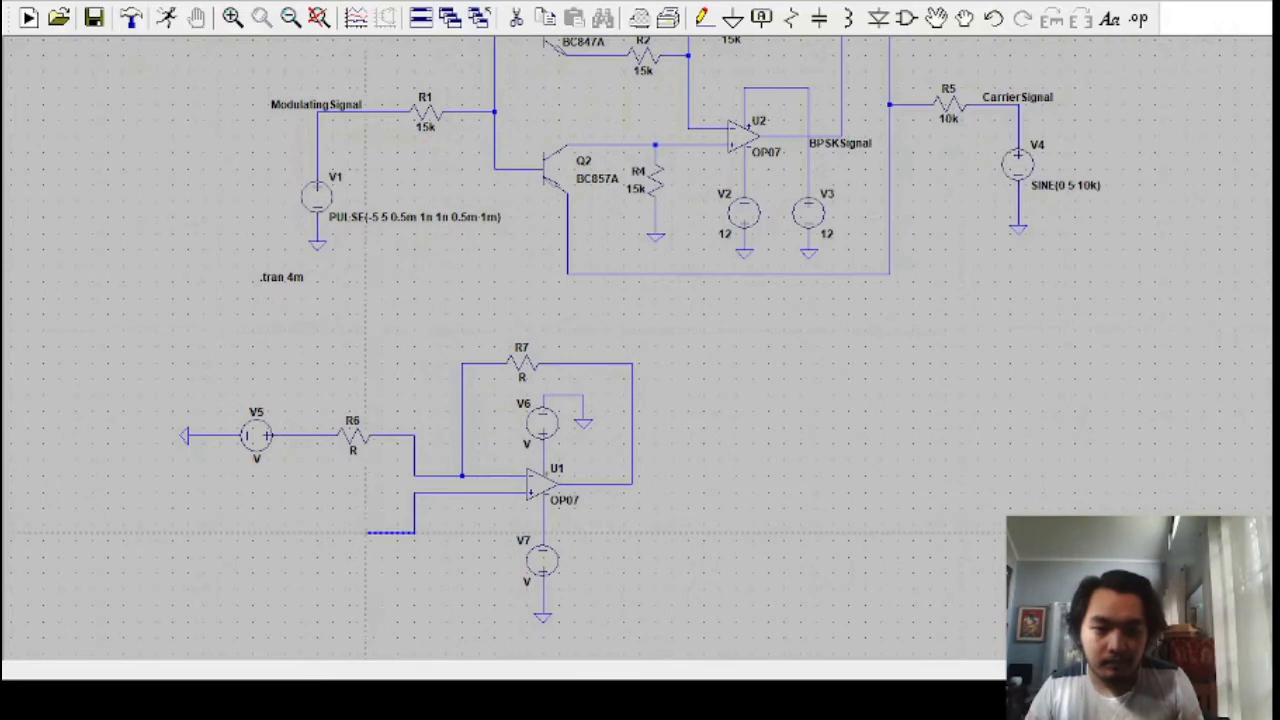
click(374, 532)
key(r)
key(ctrl+r)
click(353, 532)
key(Escape)
Extend a wire from R8's free end and attach a copy of the BPSKSignal label to it.
click(702, 18)
click(336, 533)
click(247, 533)
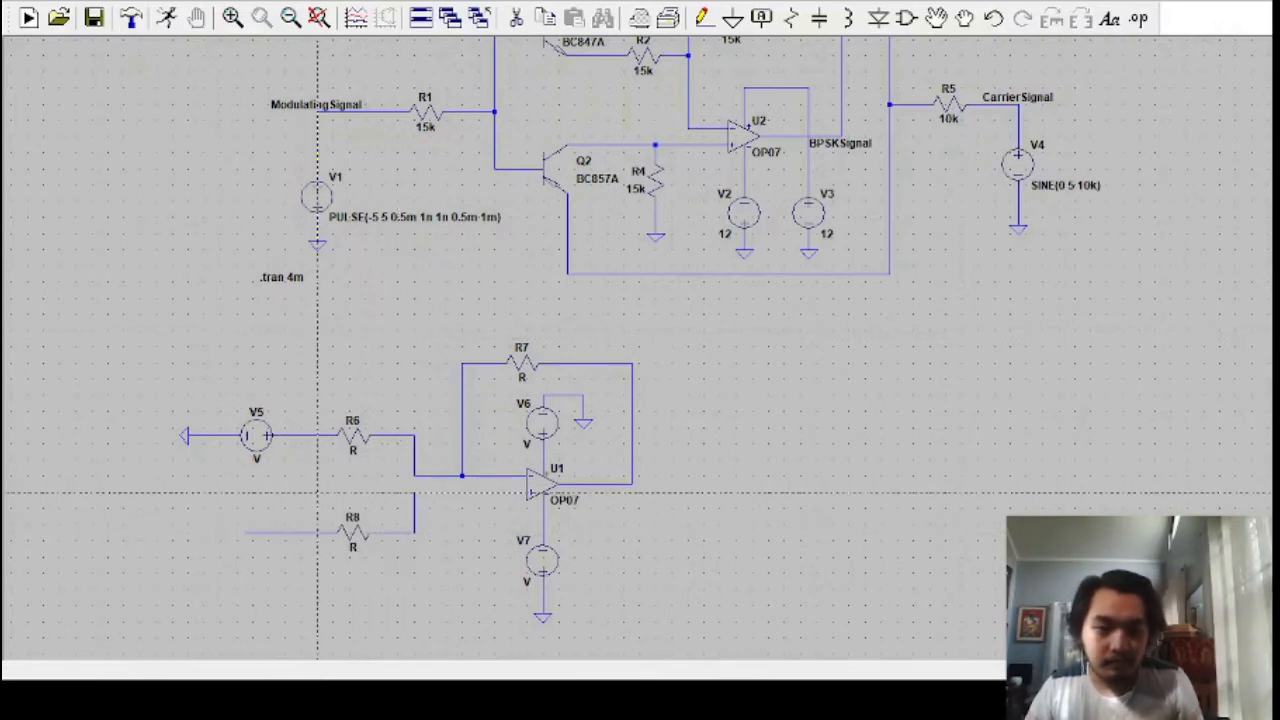
key(Escape)
key(F6)
click(840, 143)
click(246, 533)
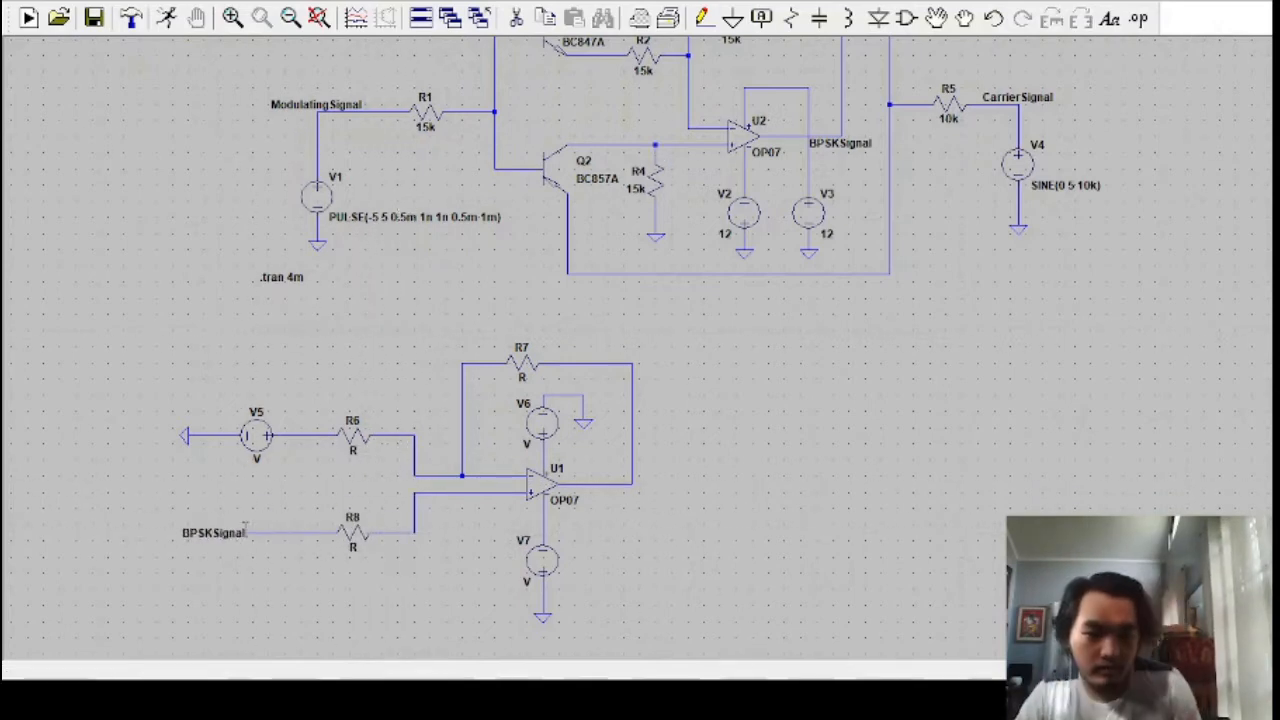
Extend U1's output wire, place a forward-facing horizontal diode in series, and assign it the 1N4148 model.
key(F3)
click(632, 484)
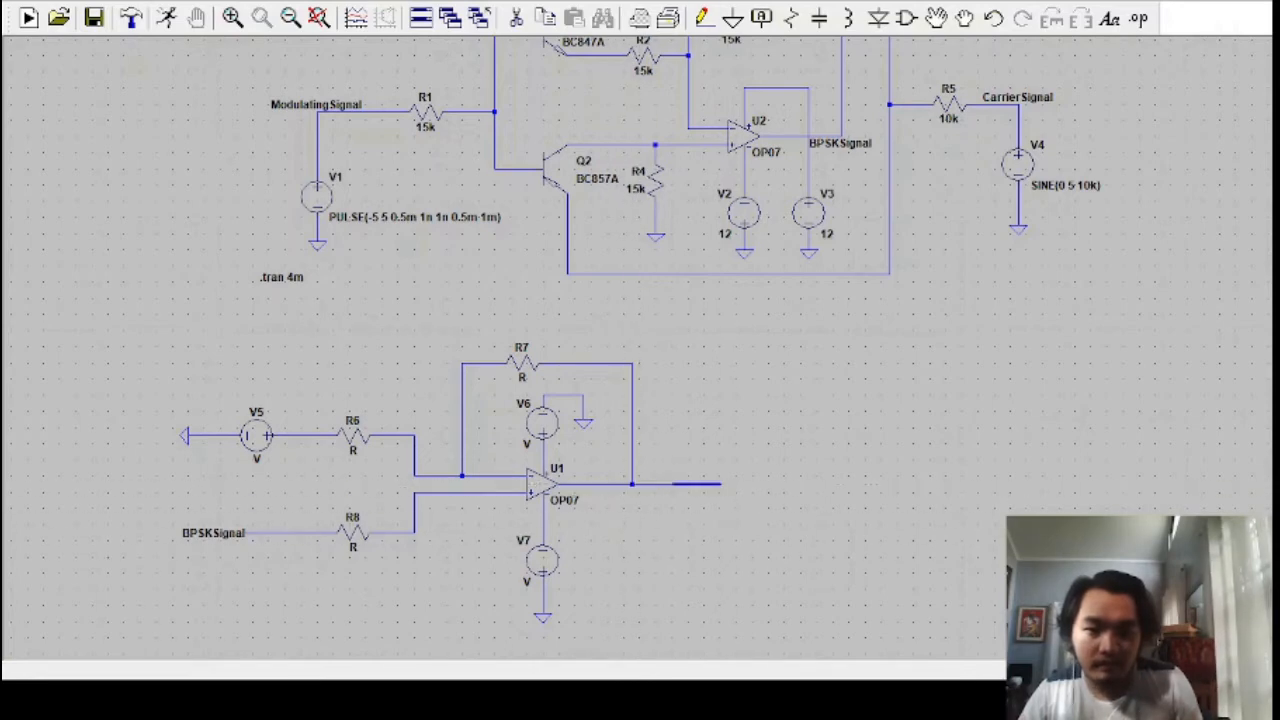
click(878, 18)
key(ctrl+r)
key(ctrl+r)
key(ctrl+r)
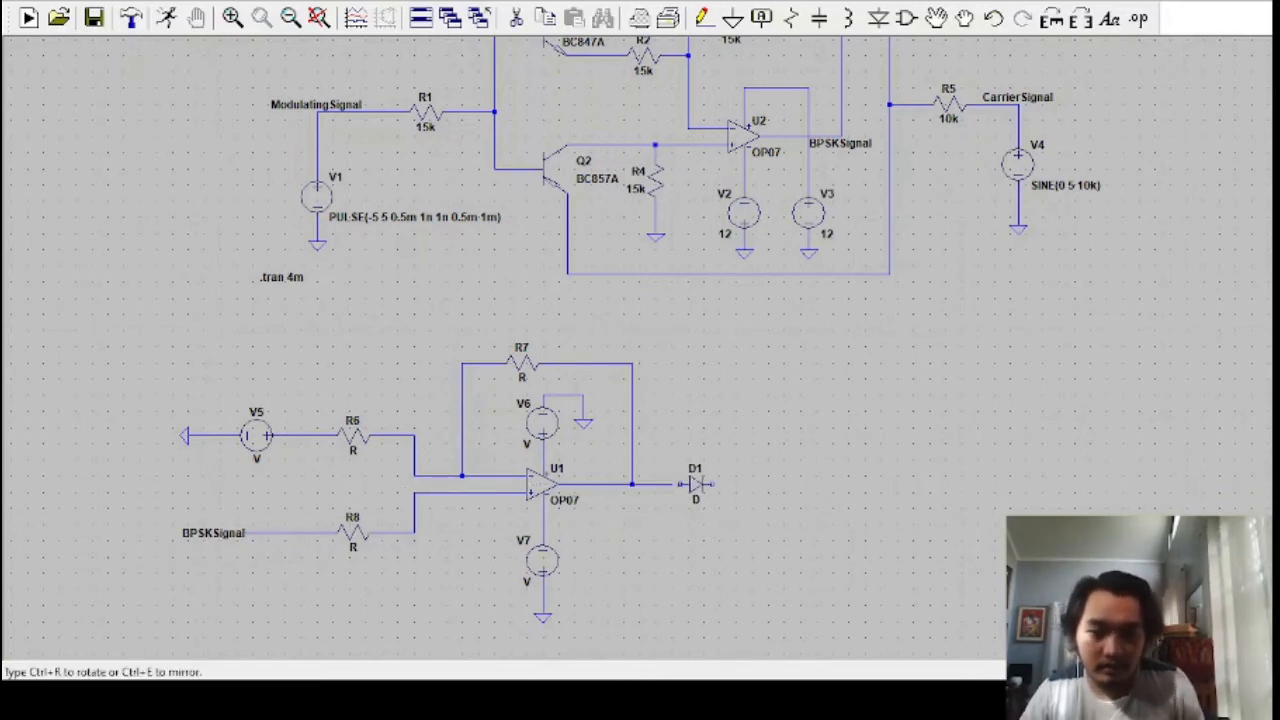
click(688, 484)
key(Escape)
right_click(691, 484)
click(830, 239)
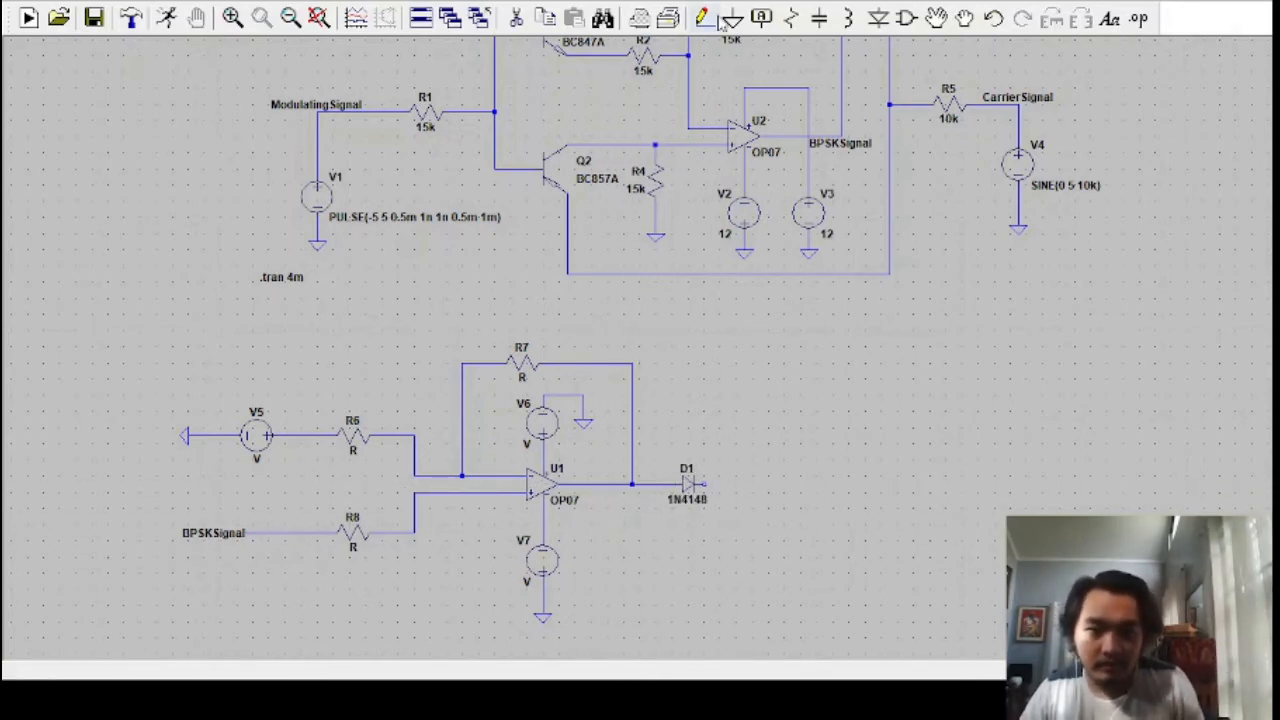
Wire D1's cathode across and down to a new vertical capacitor.
click(702, 18)
click(704, 484)
click(744, 532)
click(819, 18)
click(744, 548)
Wire C1's lower end across to a new vertical resistor placed beside the capacitor.
click(702, 18)
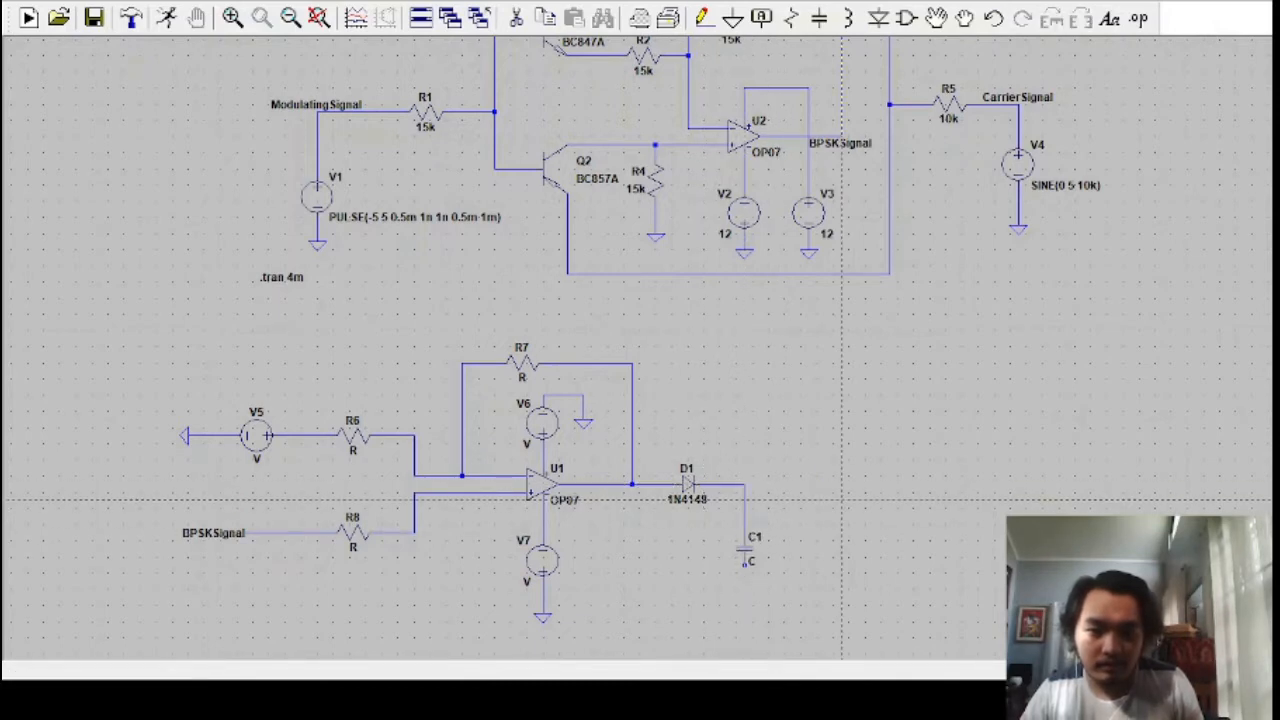
click(744, 564)
click(744, 589)
click(841, 589)
click(840, 565)
click(792, 18)
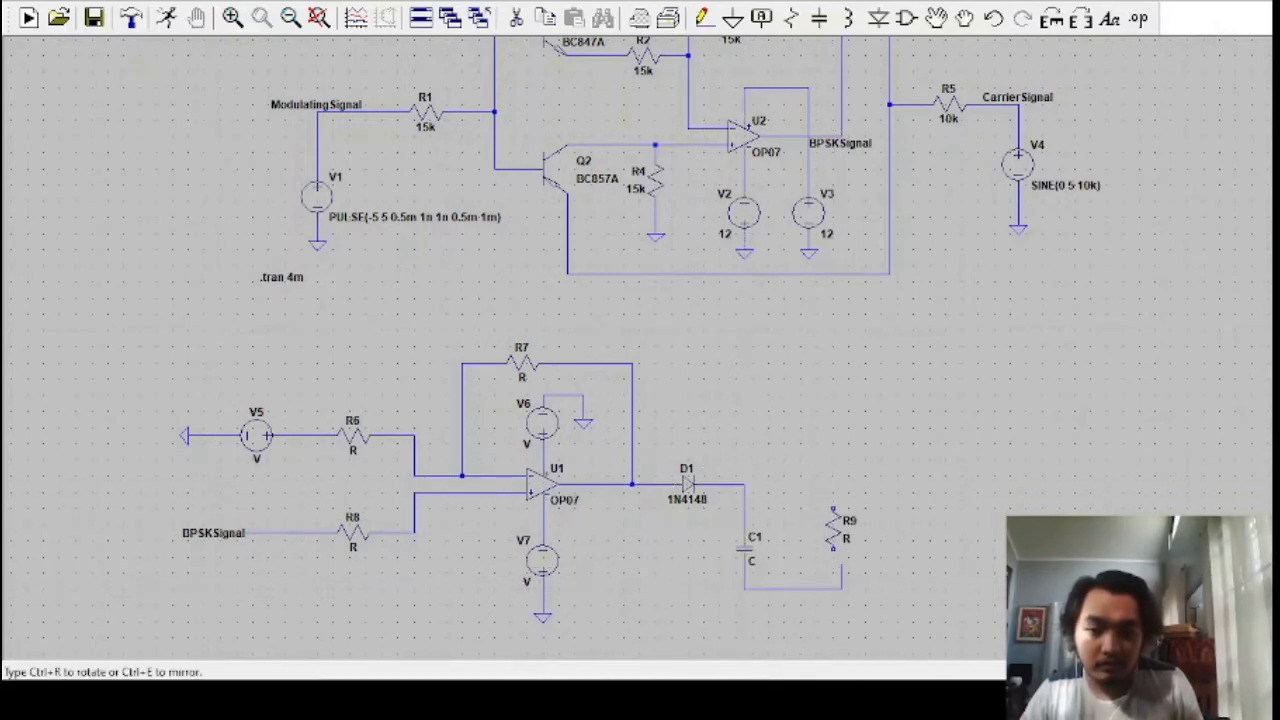
click(841, 546)
Connect R9's upper end to D1's output wire and ground the wire joining the lower ends of C1 and R9.
click(702, 18)
click(744, 484)
click(841, 485)
click(841, 525)
click(792, 589)
key(g)
click(792, 590)
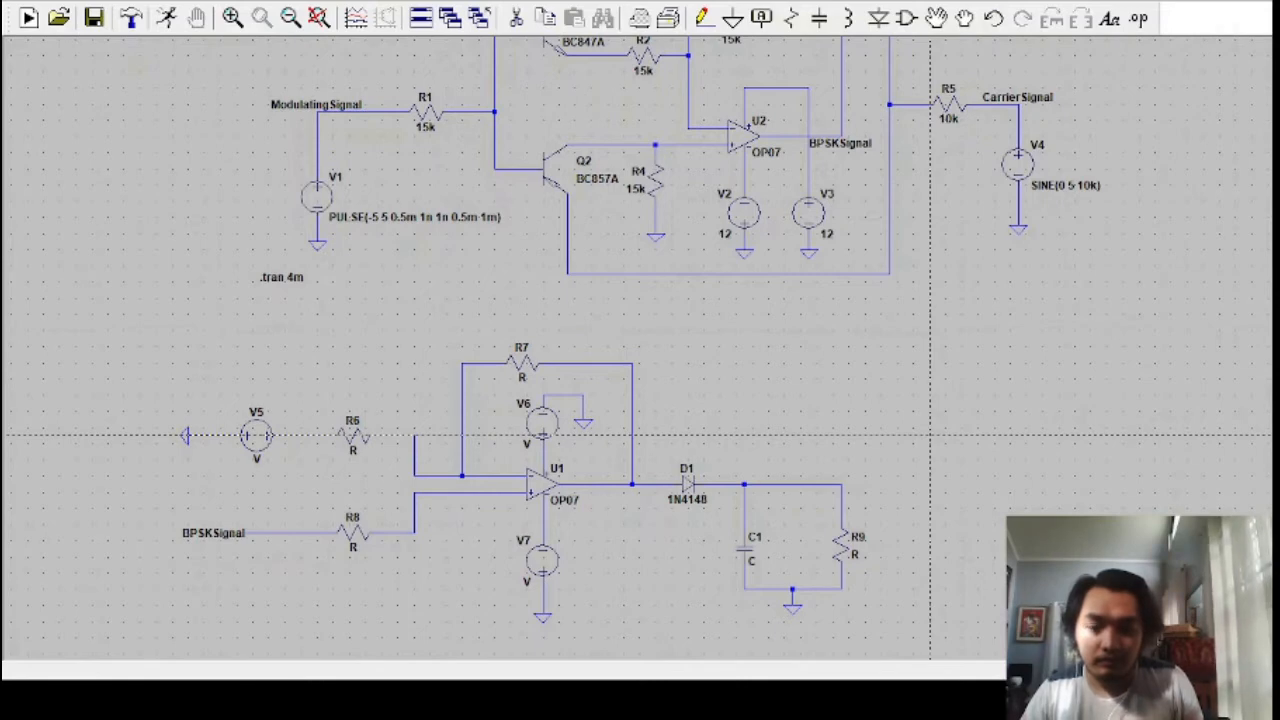
key(Escape)
Place a second OP07 beyond the C1-R9 filter and wire the filter's output to its inverting input.
click(882, 18)
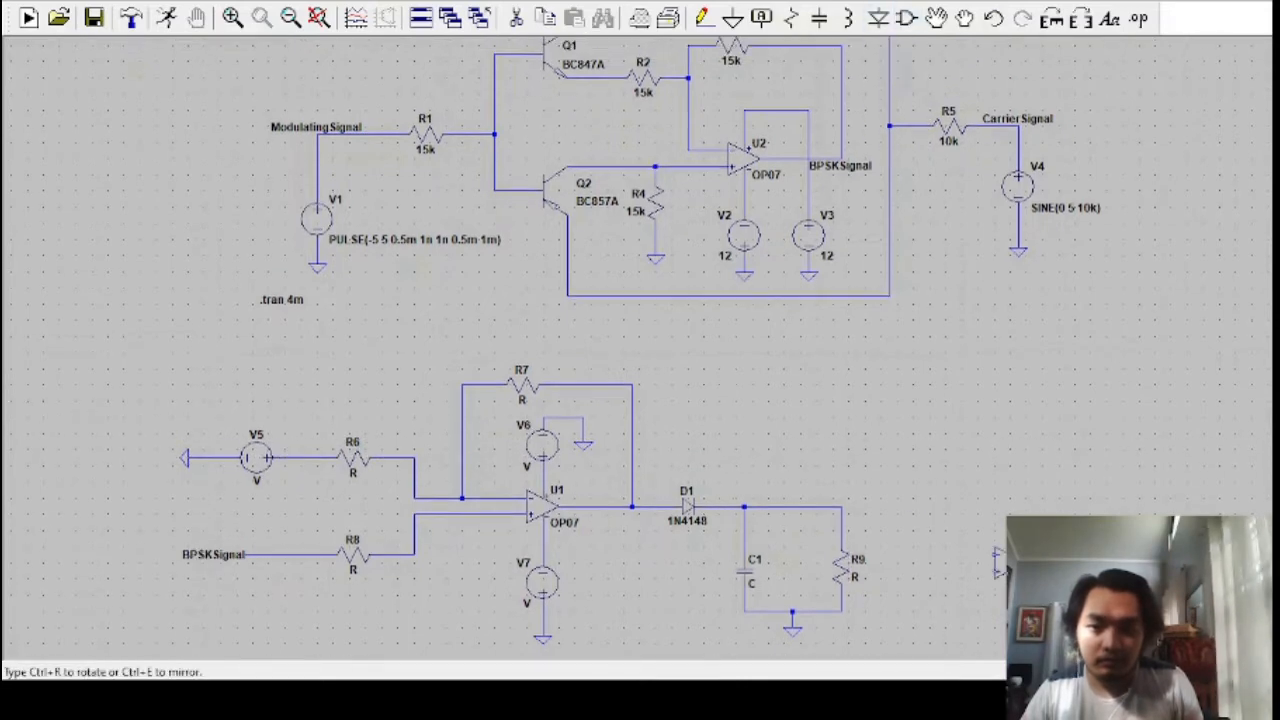
key(Escape)
key(F3)
click(841, 507)
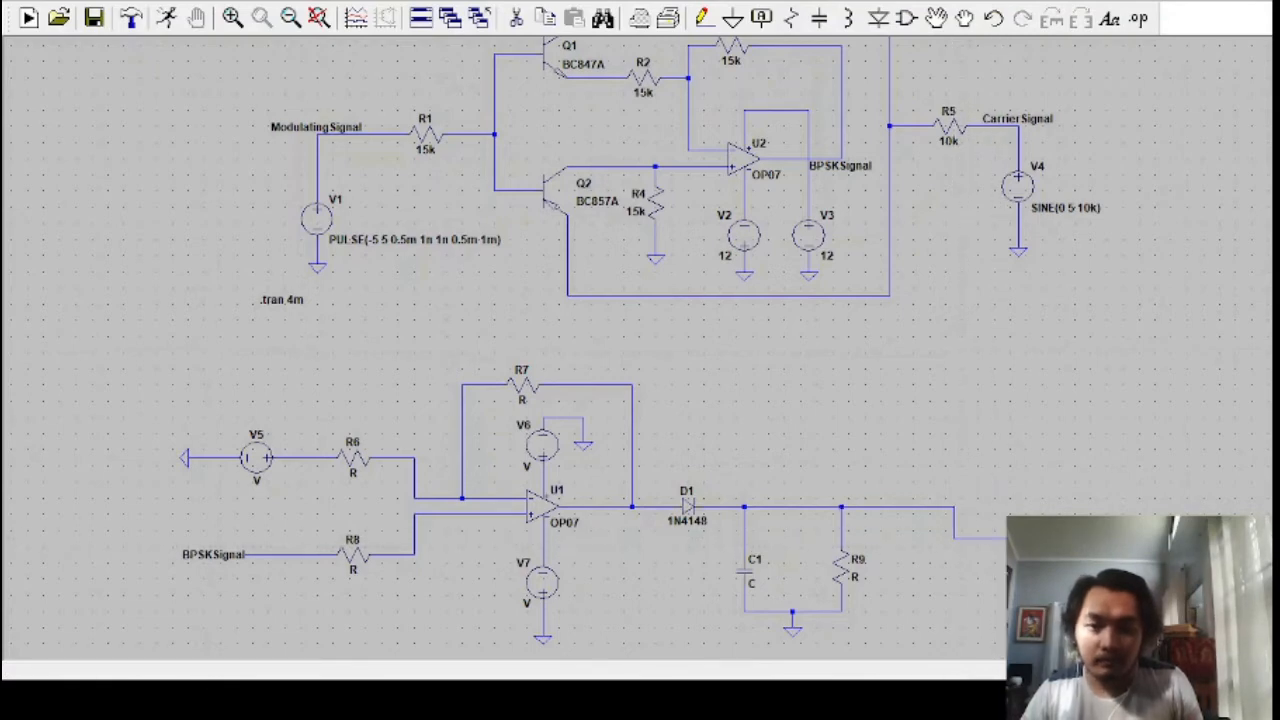
click(1010, 539)
Route a wire from U3's non-inverting input outward and down below the filter.
click(1010, 531)
click(955, 531)
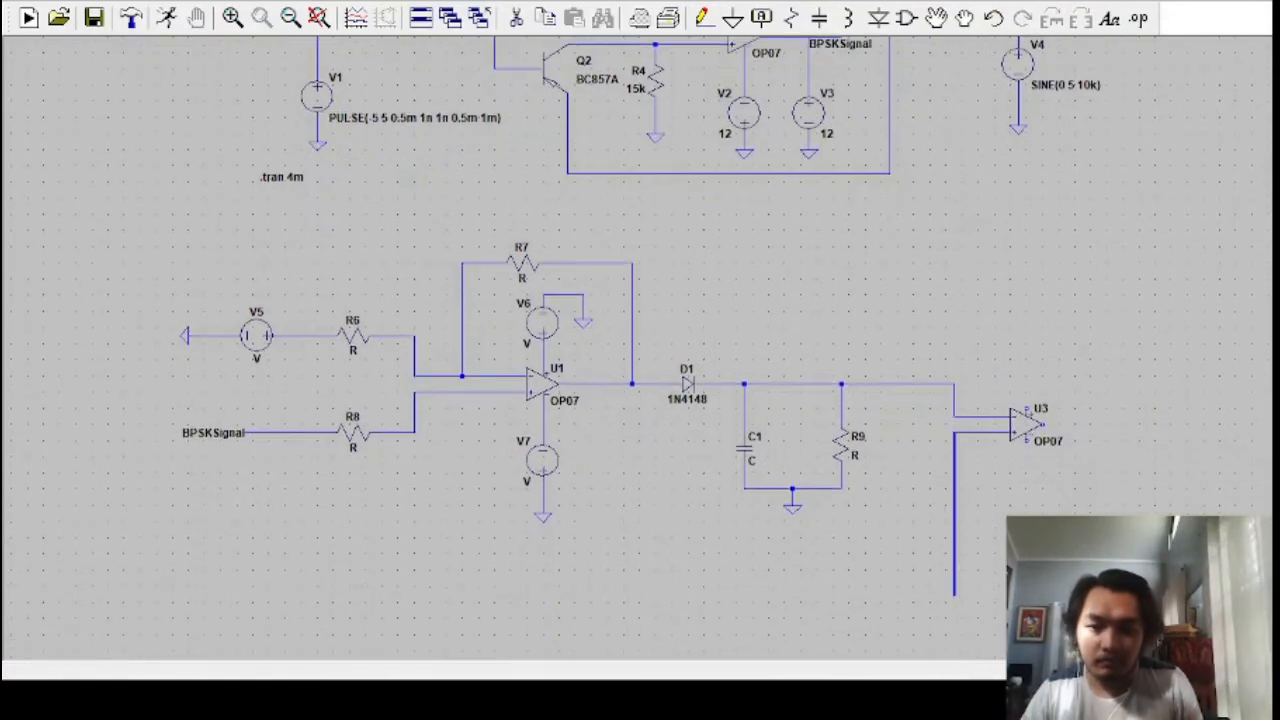
click(930, 586)
key(Escape)
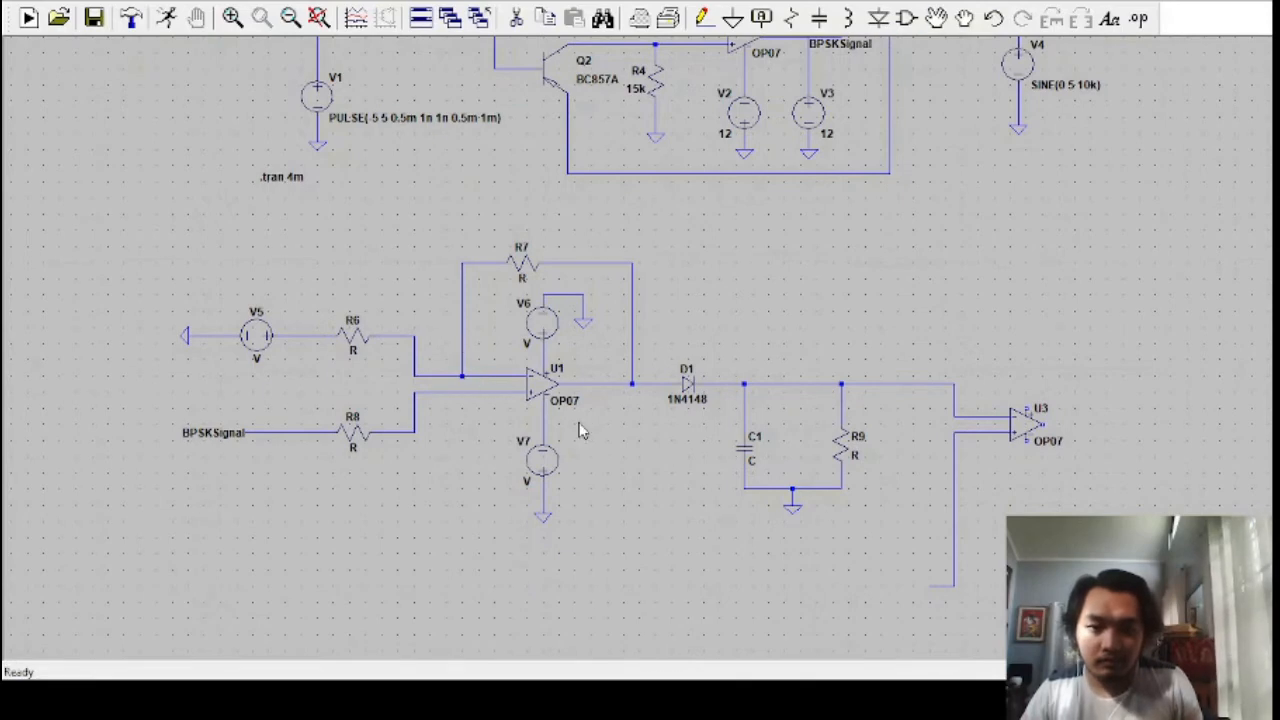
Place a potentiometer with its wiper on the end of U3's non-inverting input wire, and ground its lower end.
key(r)
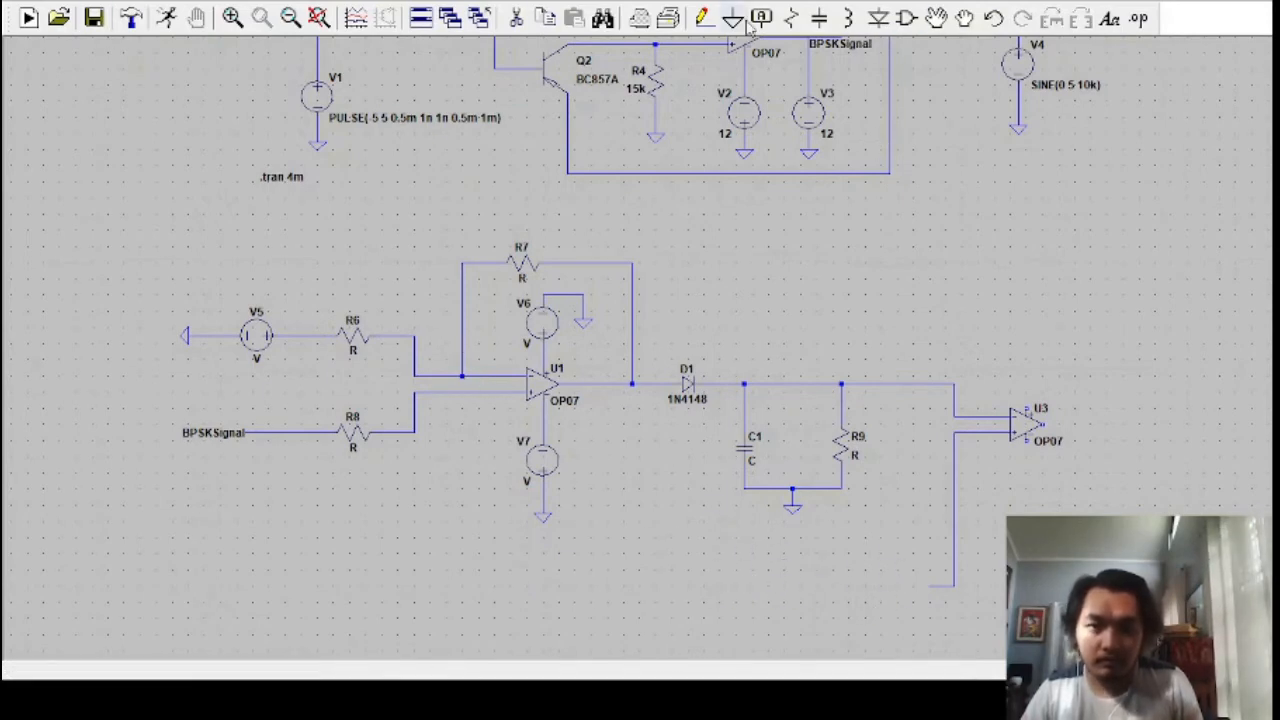
click(907, 18)
key(r)
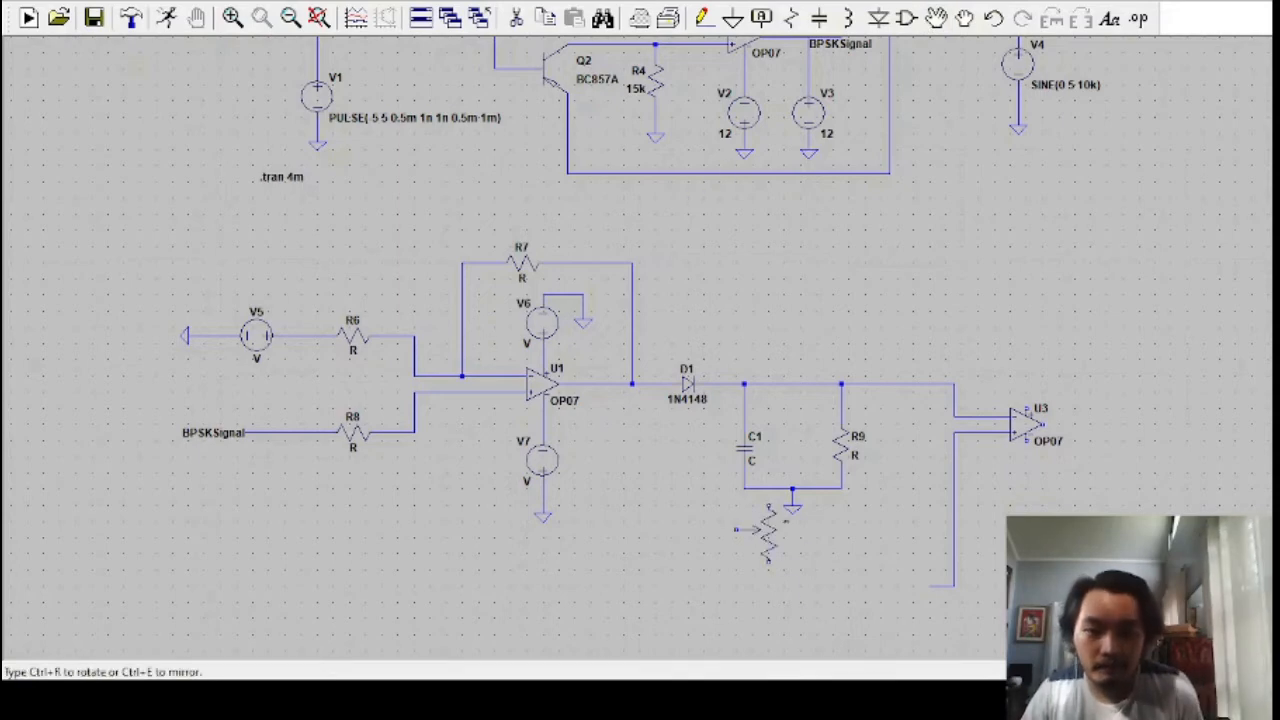
click(897, 609)
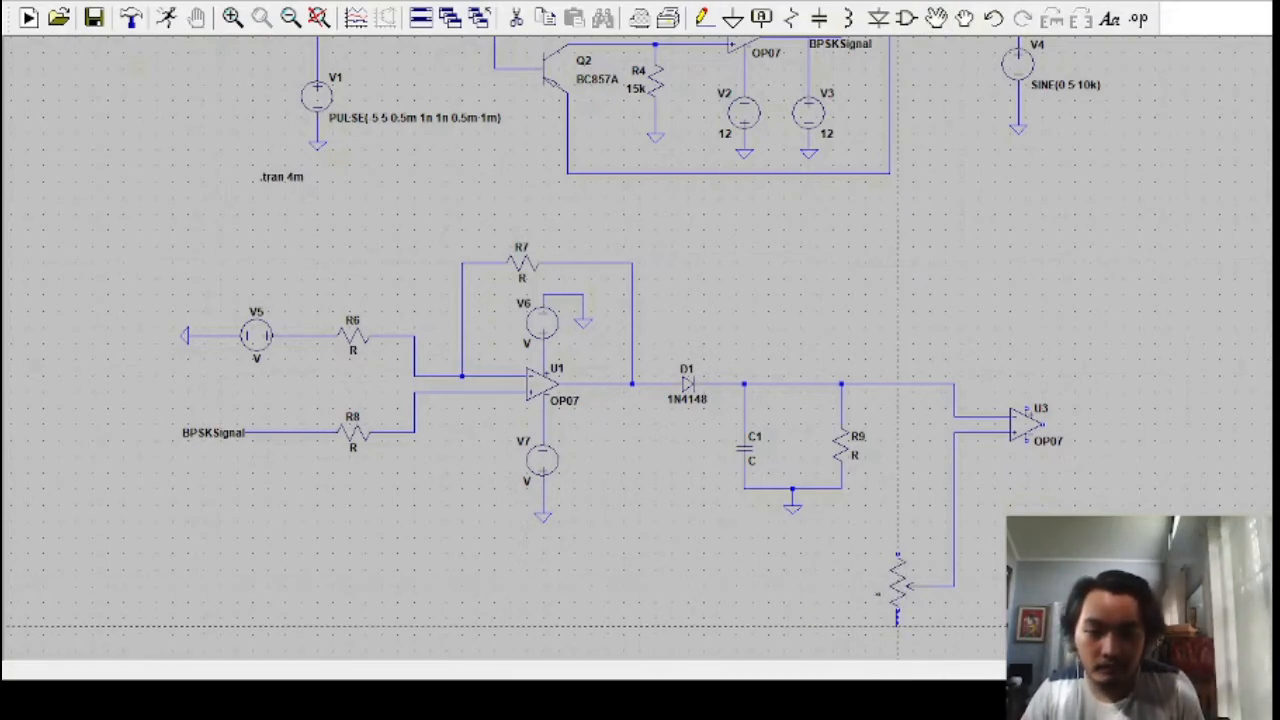
click(897, 626)
key(g)
click(897, 627)
Route a wire from the potentiometer's upper end across and down to where a source can attach.
key(F3)
click(897, 554)
click(895, 538)
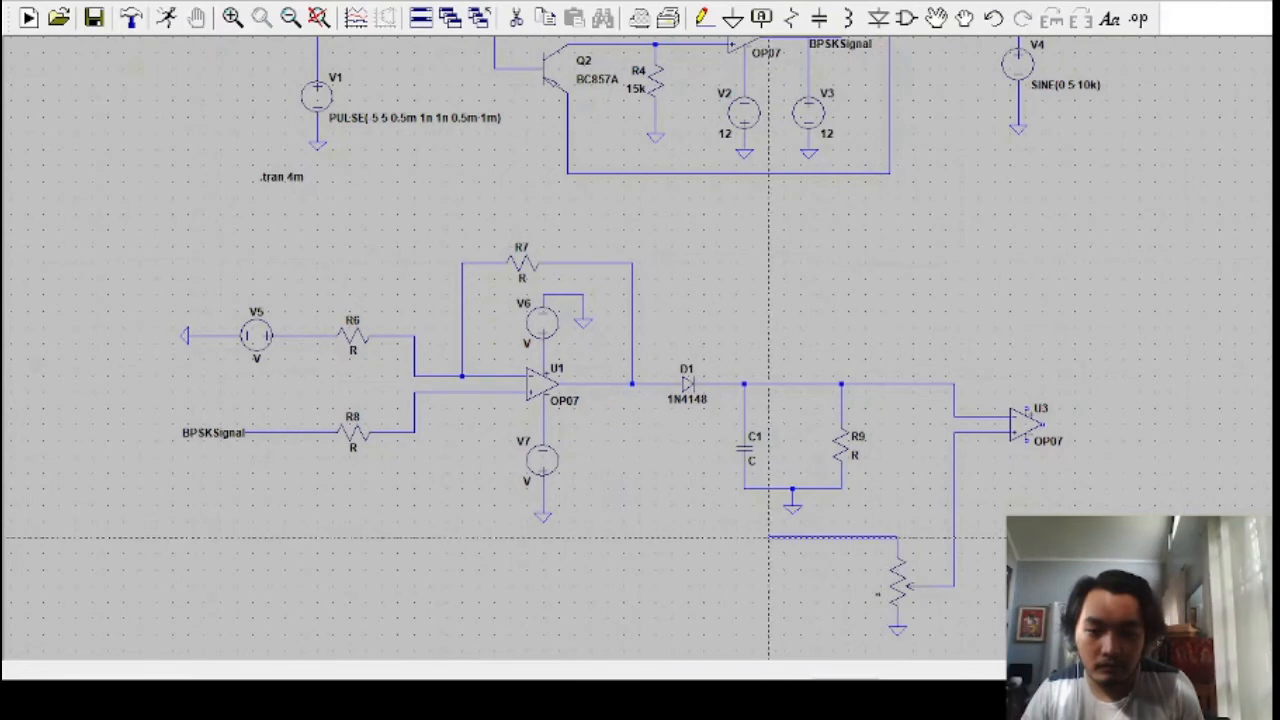
click(784, 538)
click(784, 562)
key(Escape)
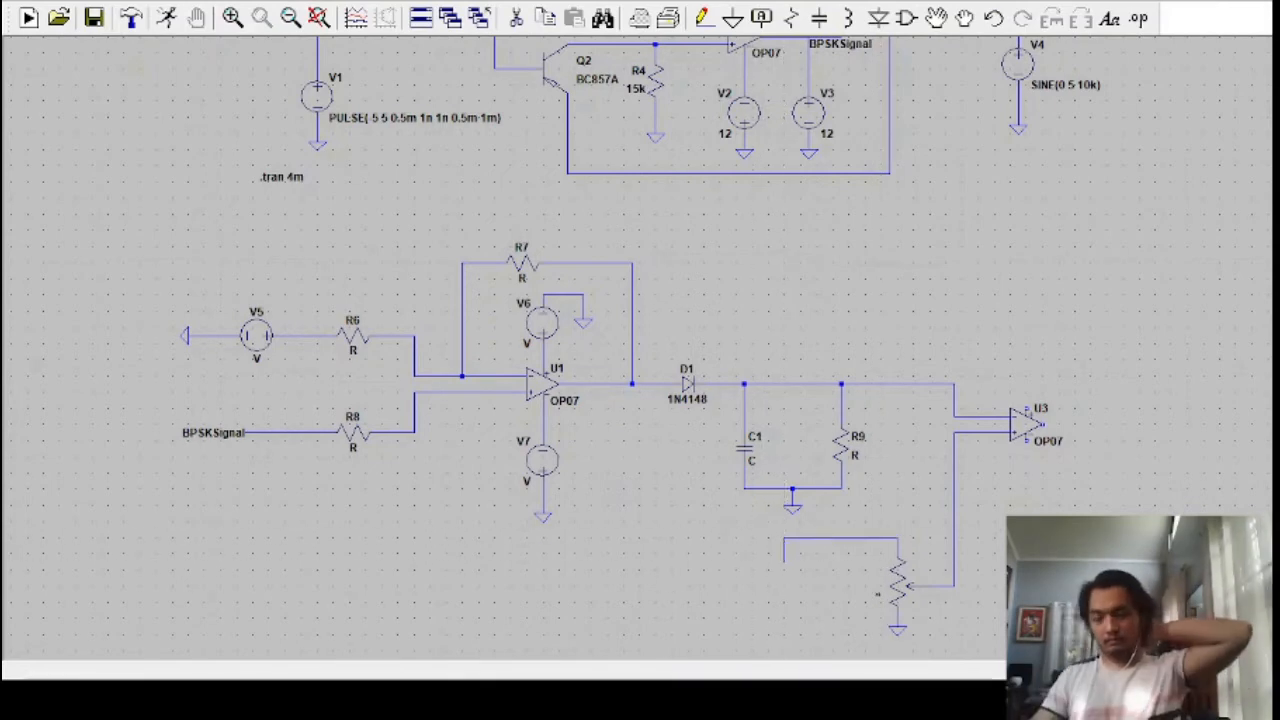
Place a voltage source at the free end of the potentiometer's upper wire and ground its lower end.
key(v)
click(784, 582)
key(g)
click(784, 627)
key(Escape)
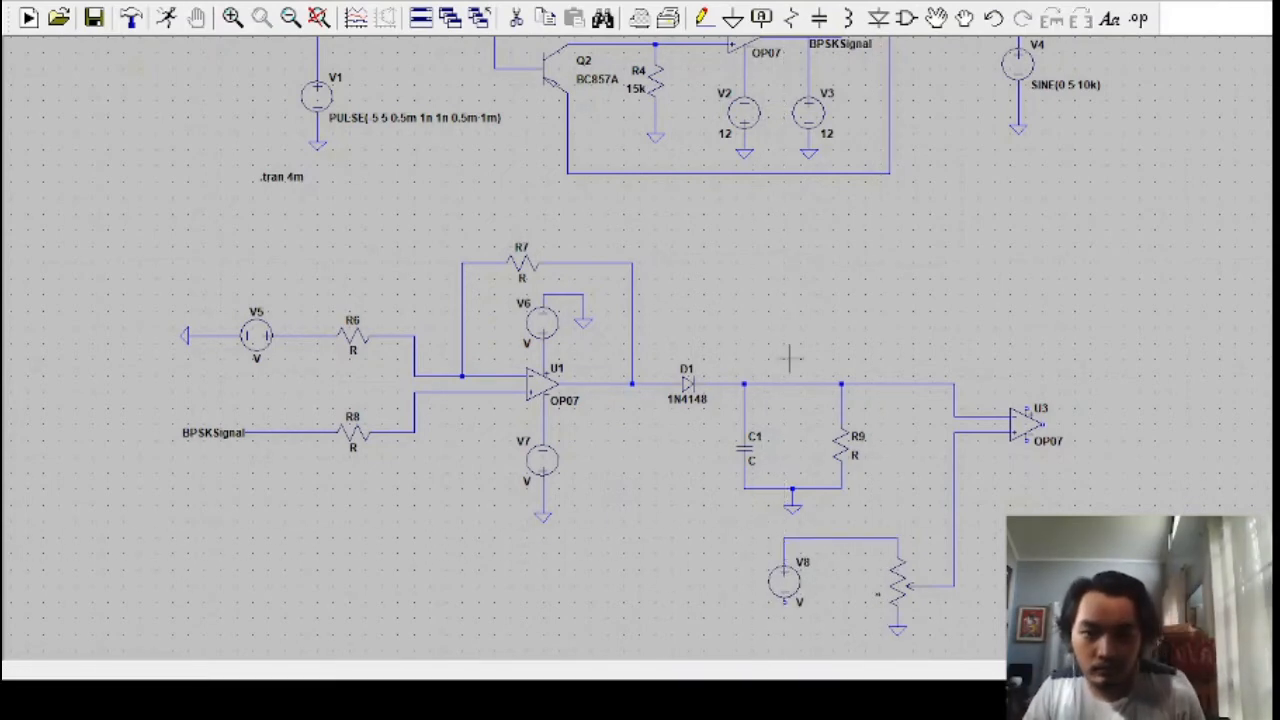
click(702, 18)
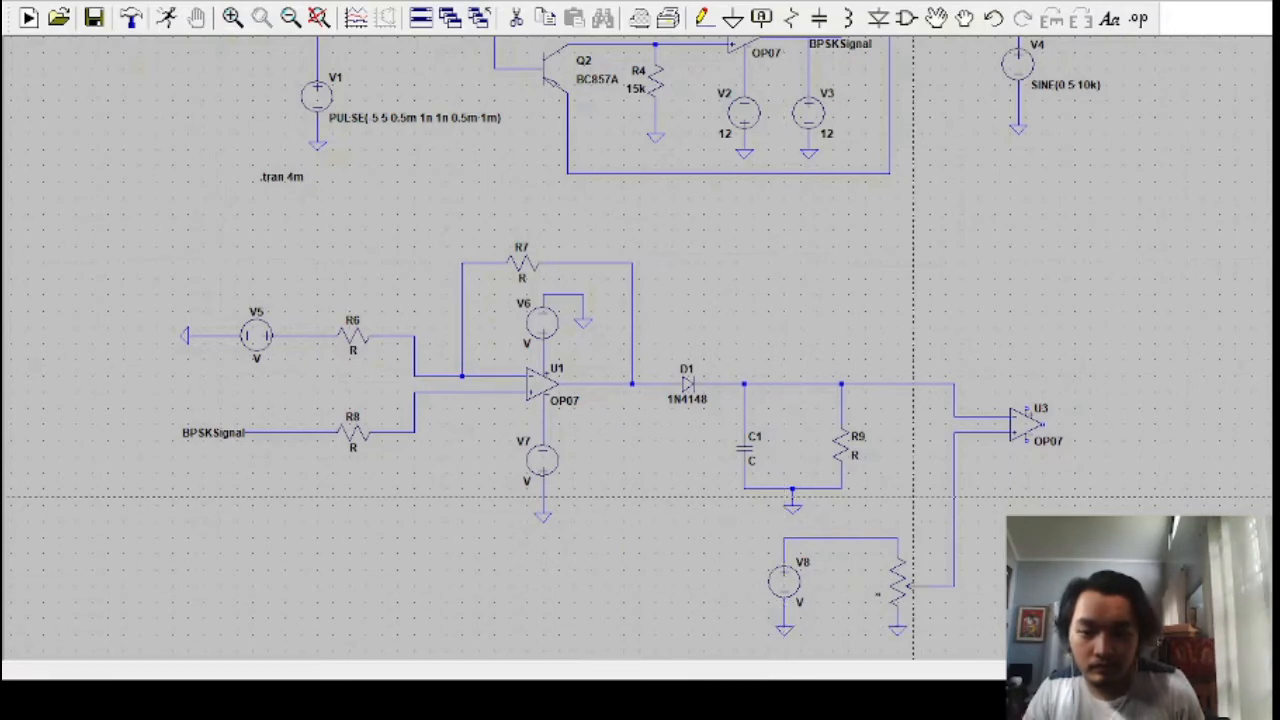
Place two voltage sources for U3's supplies, one above and one below the op-amp.
key(v)
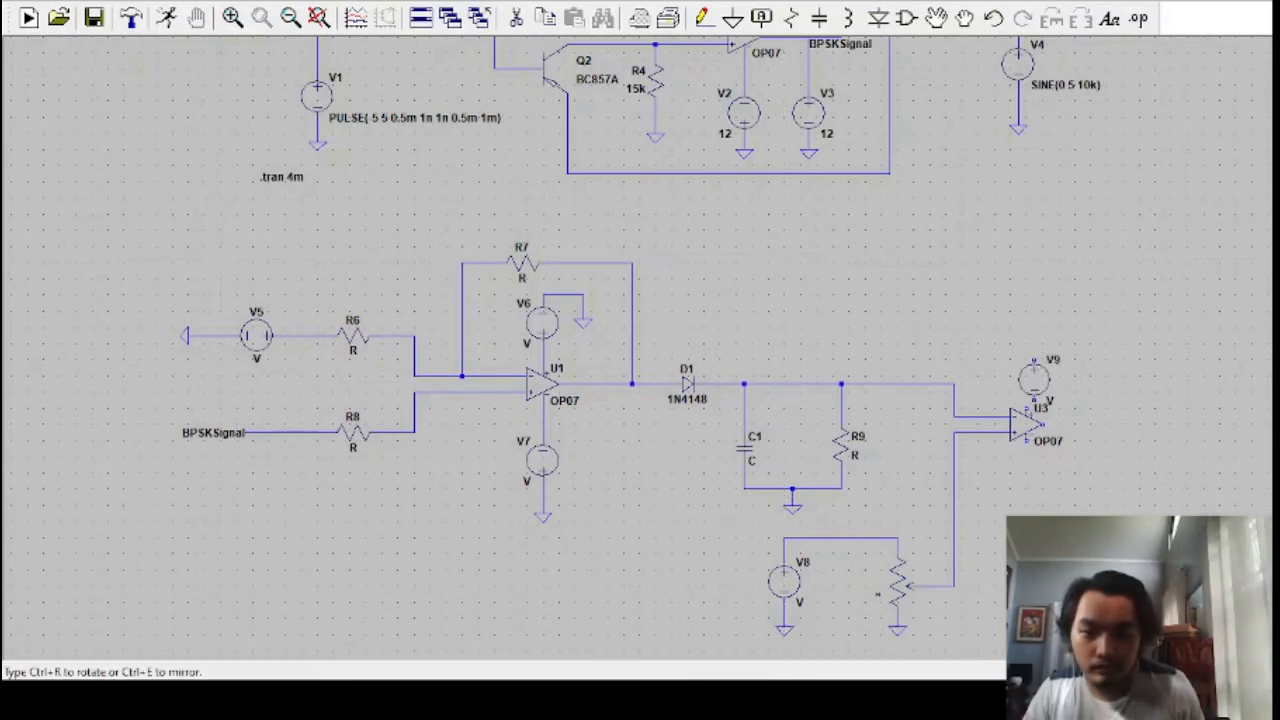
click(1030, 499)
key(Escape)
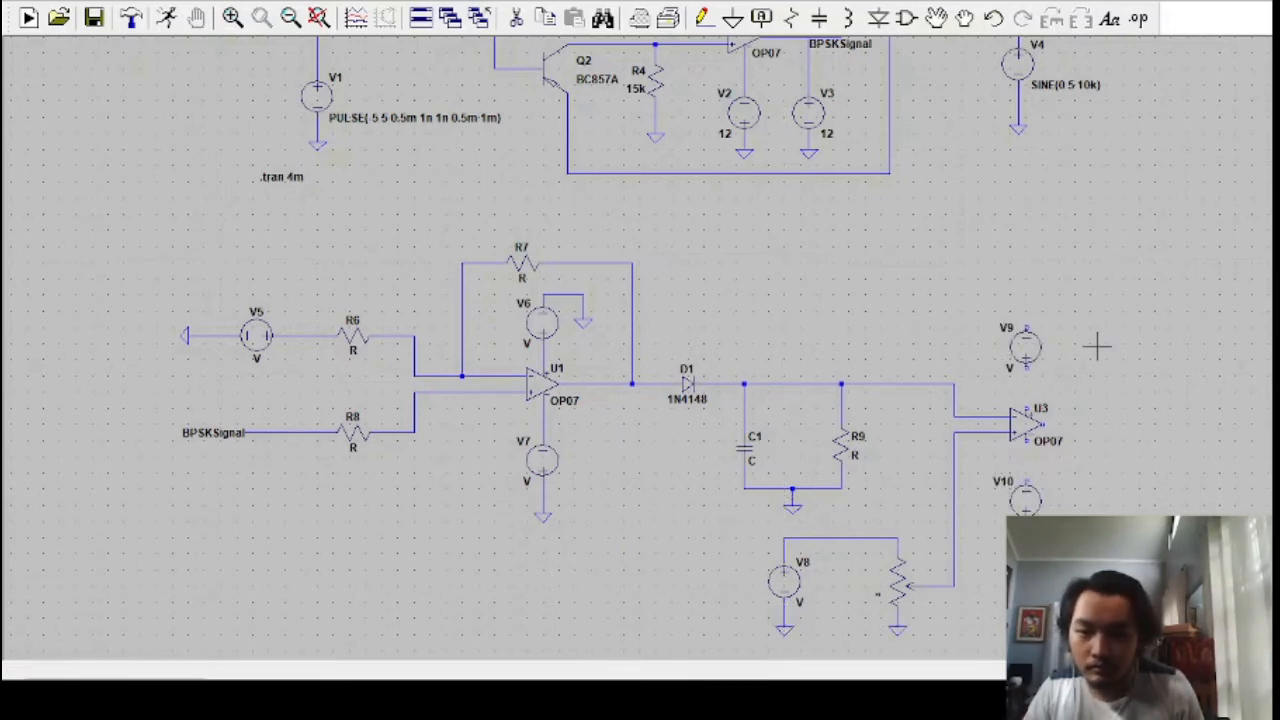
Place a resistor beyond U3's output, and wire both supply sources between U3's supply pins and ground.
key(r)
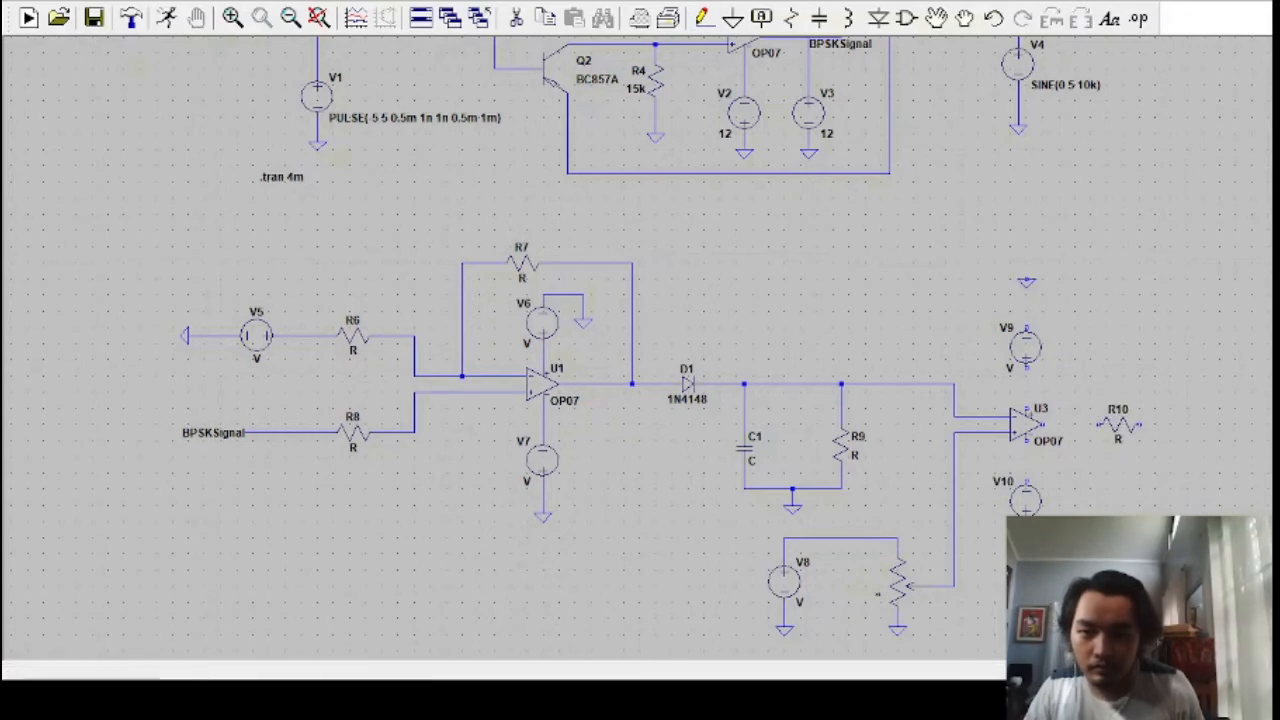
click(1026, 408)
click(1026, 280)
click(1026, 440)
click(1026, 561)
Wire U3's output through R10 and label the wire's end DemodulatedSignal.
click(1042, 425)
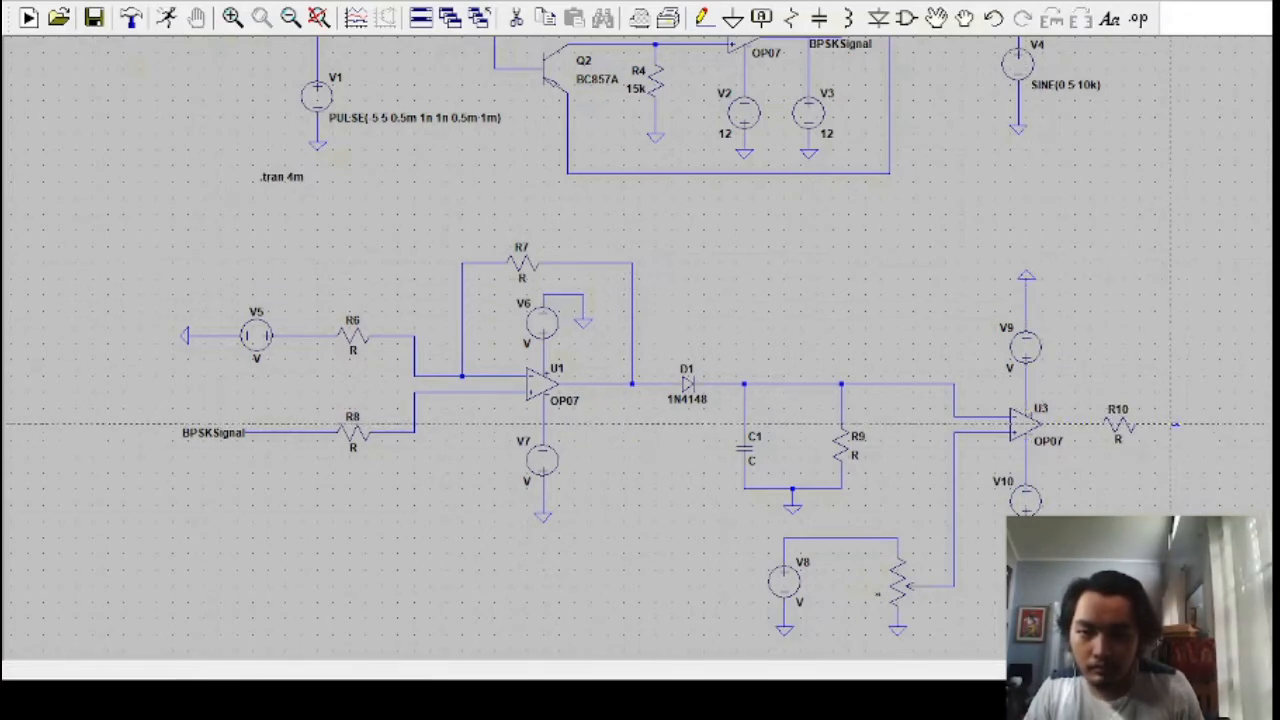
click(1180, 425)
right_click(1180, 425)
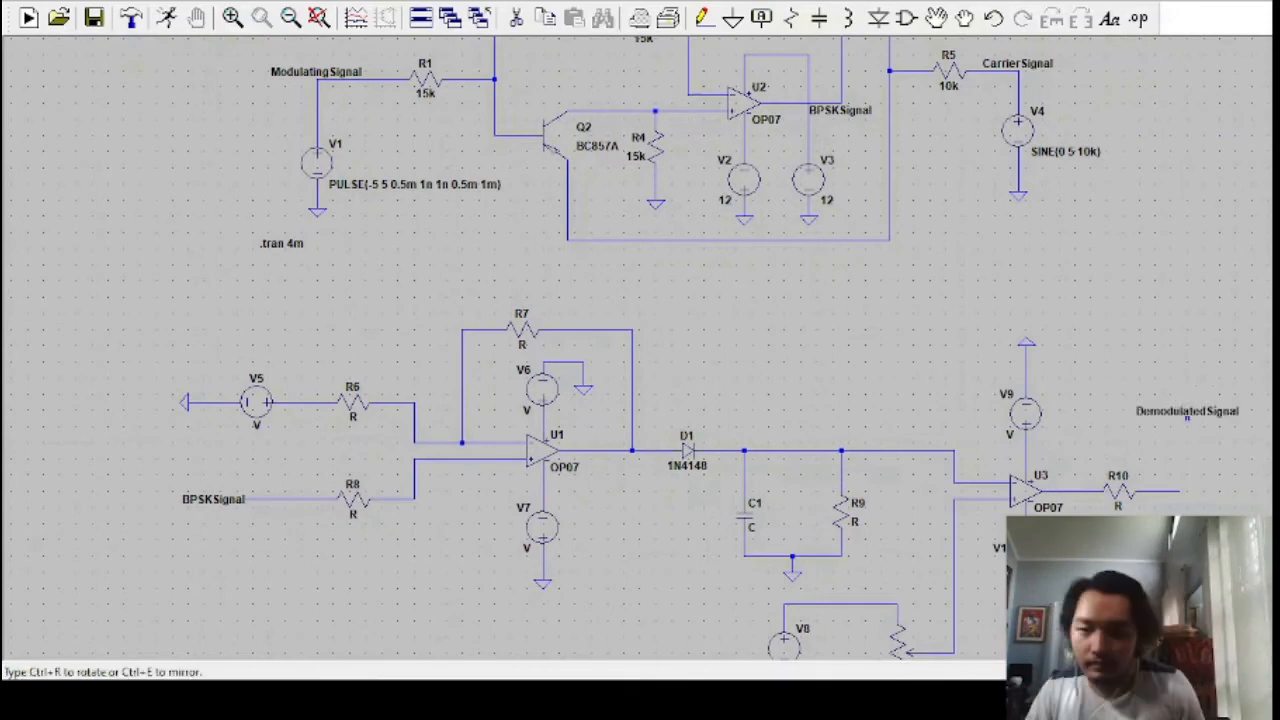
click(1180, 480)
Set the first demodulator op-amp's resistors R6, R8 and R7 to 15k.
key(space)
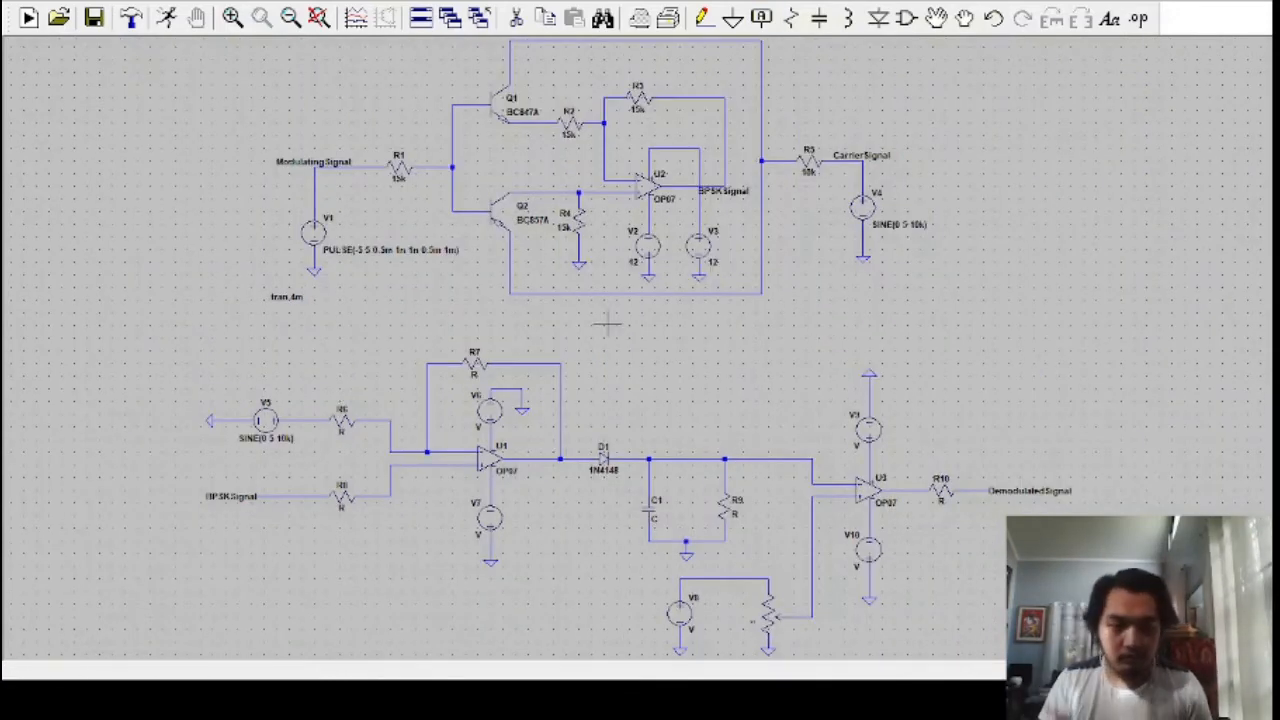
right_click(343, 428)
right_click(343, 506)
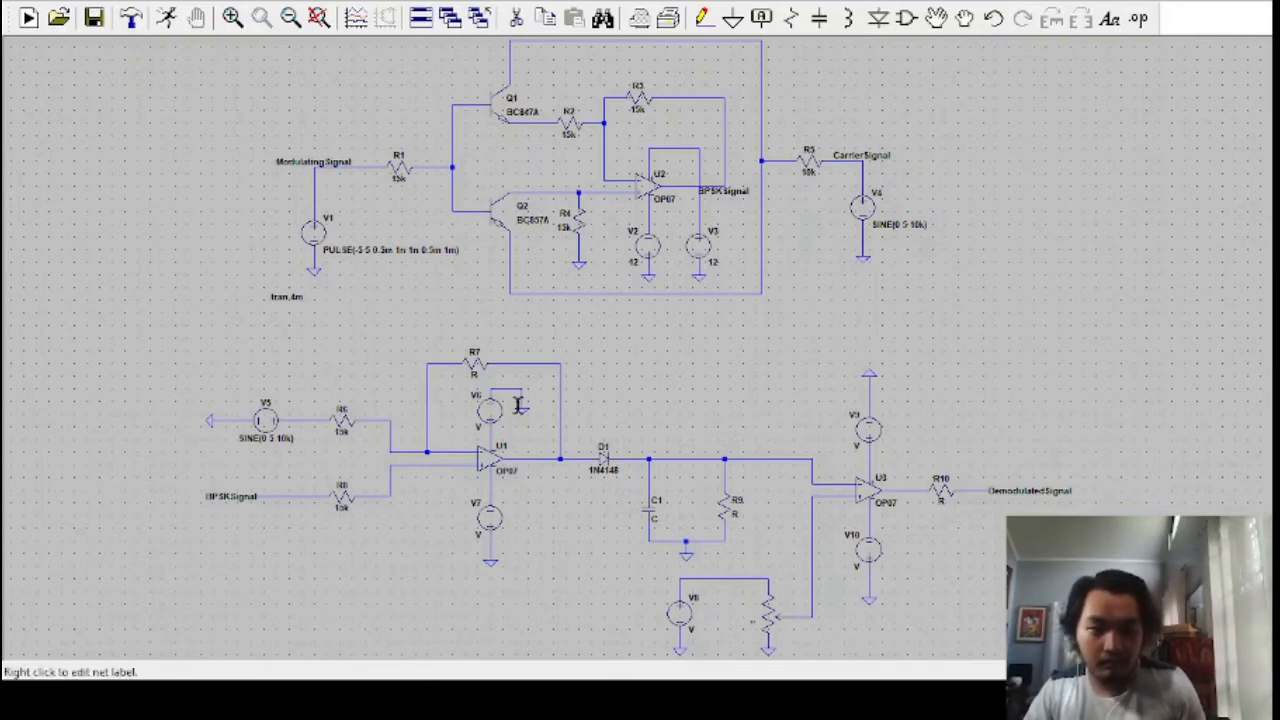
right_click(474, 375)
text(15k)
key(Return)
Set U1's supply sources V6 and V7 to 6 V.
right_click(489, 411)
text(6)
key(Return)
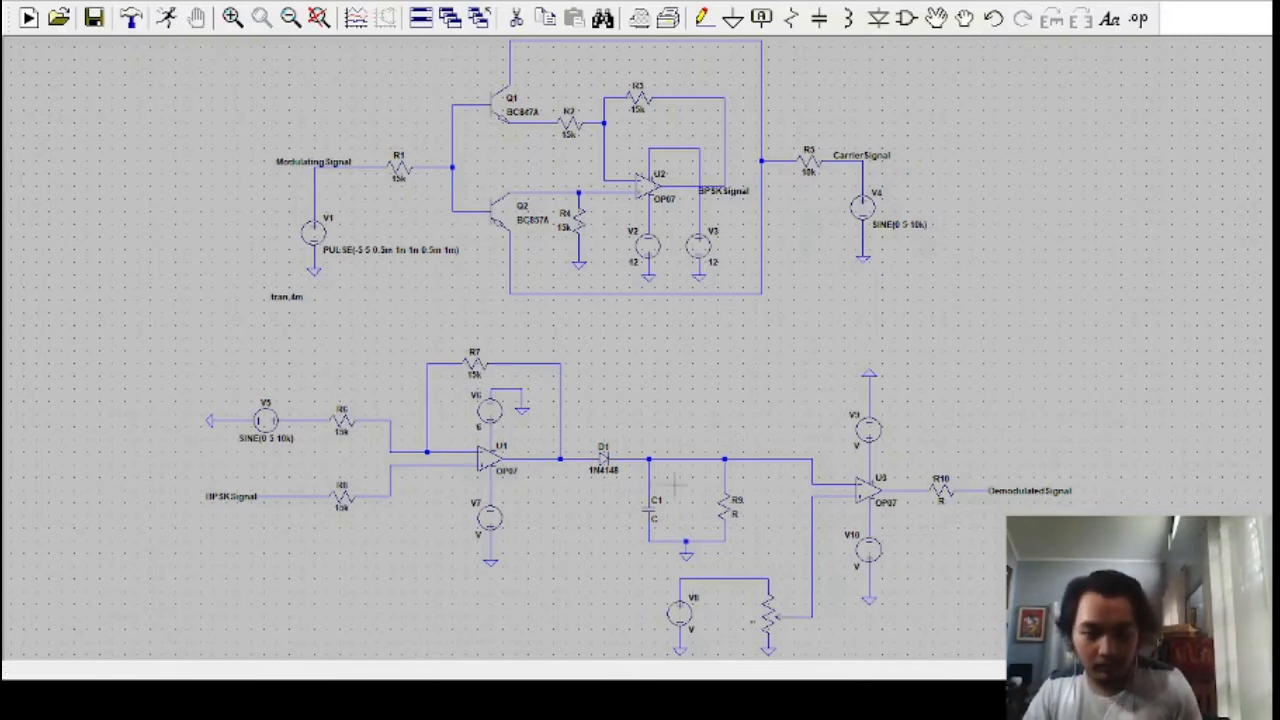
Set the filter capacitor C1 to 0.01u and the filter resistor R9 to 10k.
right_click(652, 515)
text(0.01u)
key(Return)
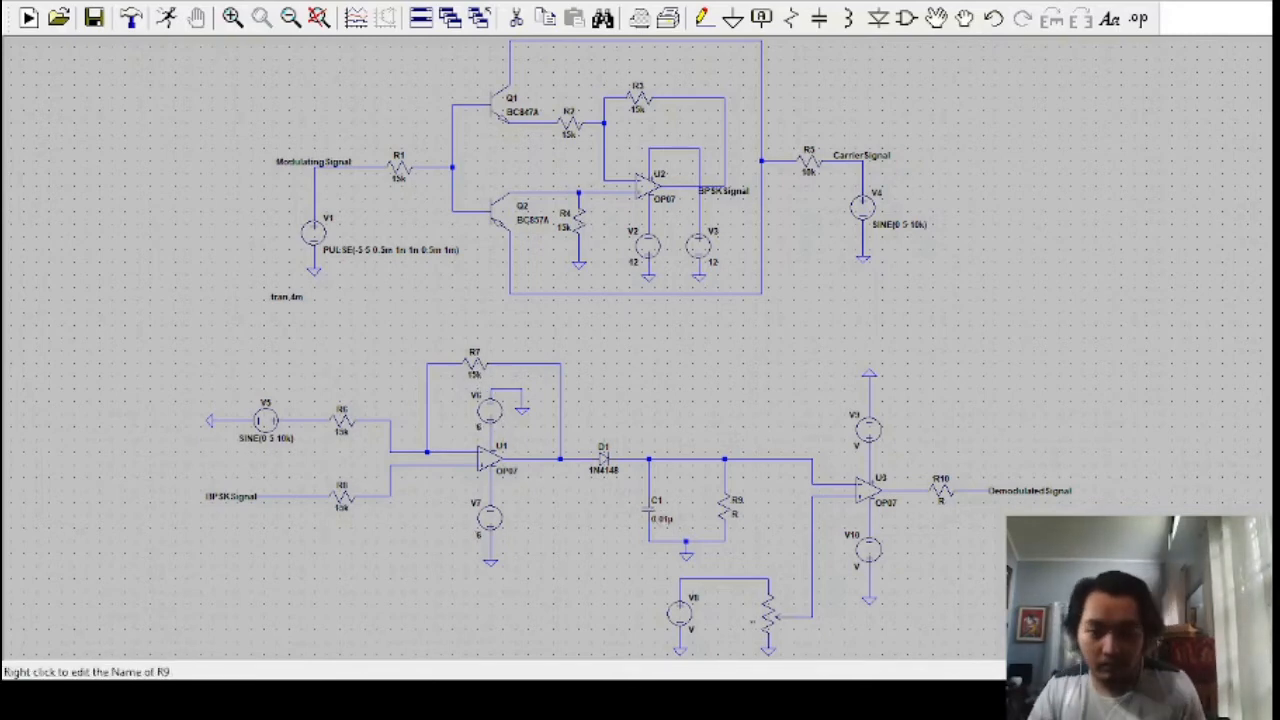
right_click(735, 514)
text(10k)
key(Return)
Set the potentiometer's source V8 to 2 V.
drag(722, 625, 724, 603)
right_click(682, 592)
text(2)
key(Return)
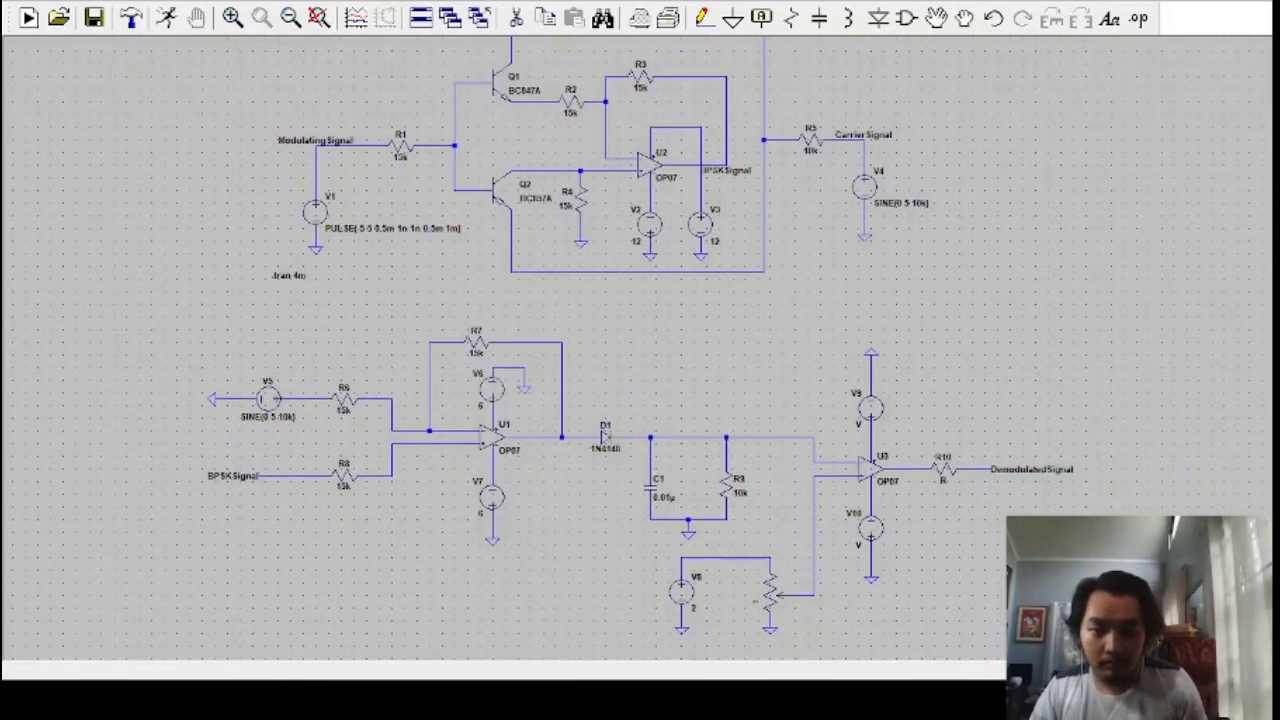
Set U3's supply sources V9 and V10 to 6 V and the output resistor R10 to 15k.
right_click(885, 418)
text(6)
key(Return)
right_click(872, 540)
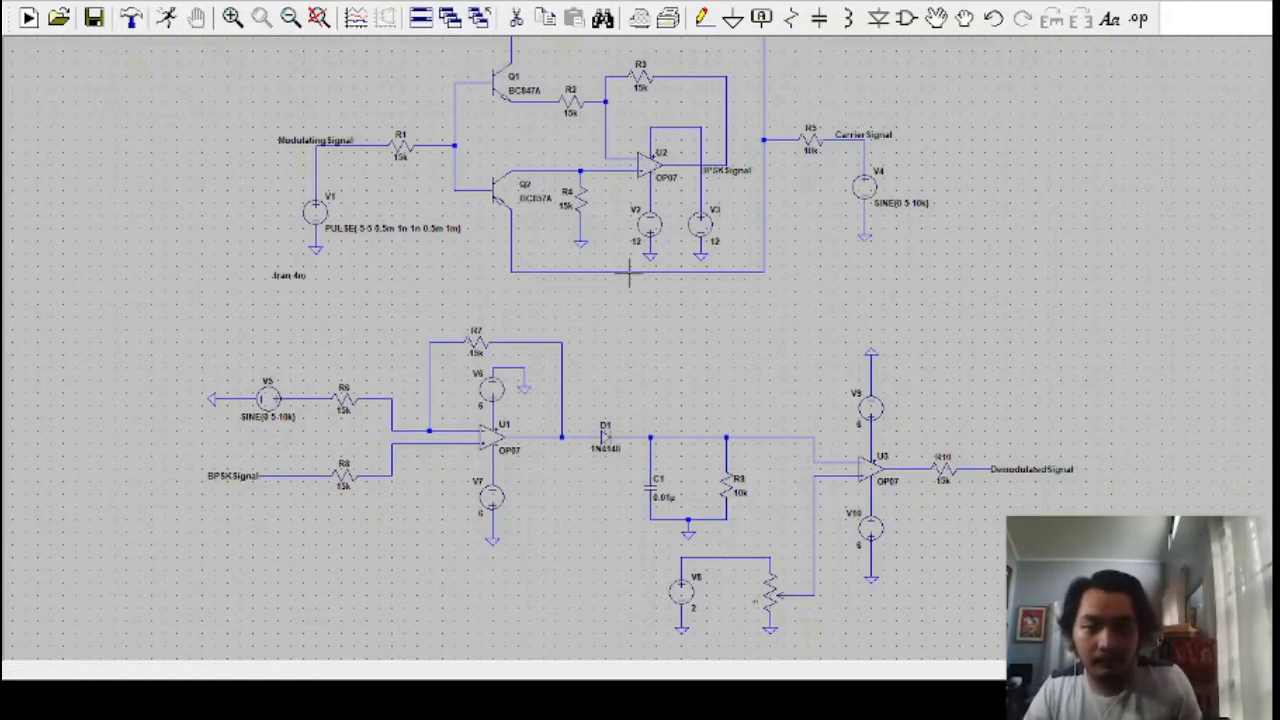
Run the simulation and plot the voltages on both sides of R10.
click(167, 17)
click(780, 570)
click(751, 570)
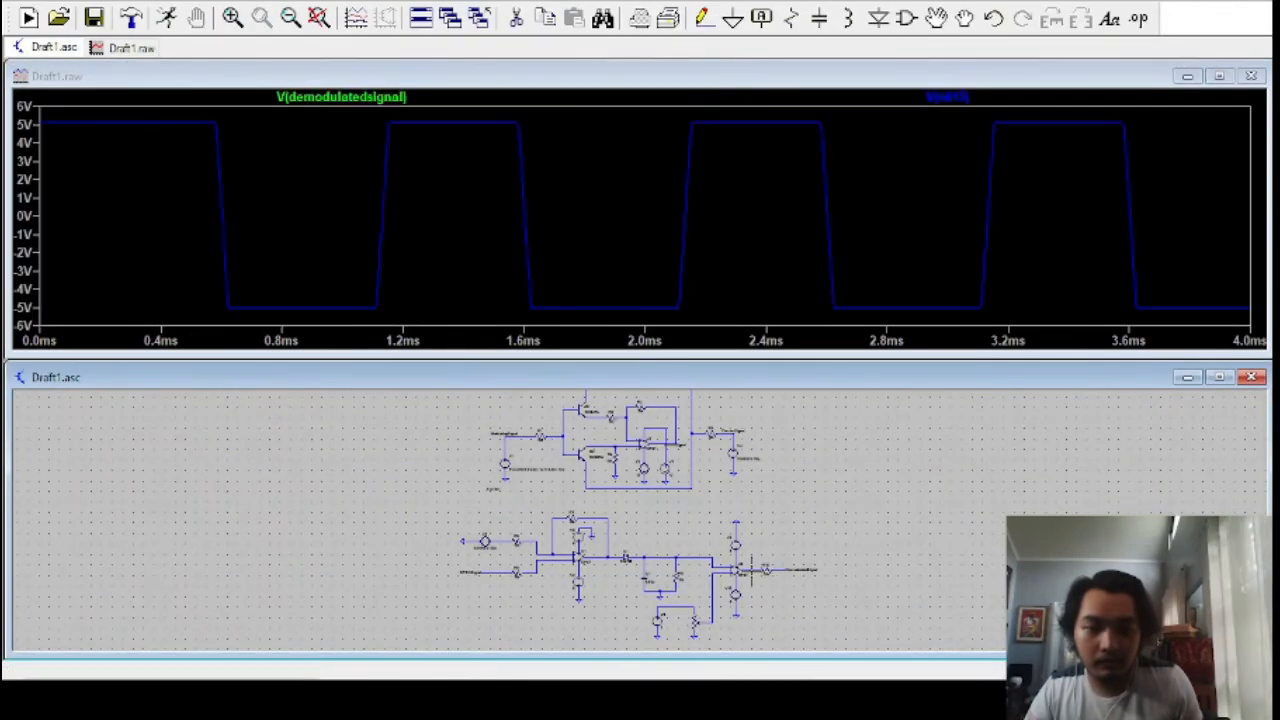
Add BPSKSignal and V5's output to the plot, and reduce it to only the demodulated signal.
click(496, 572)
click(498, 540)
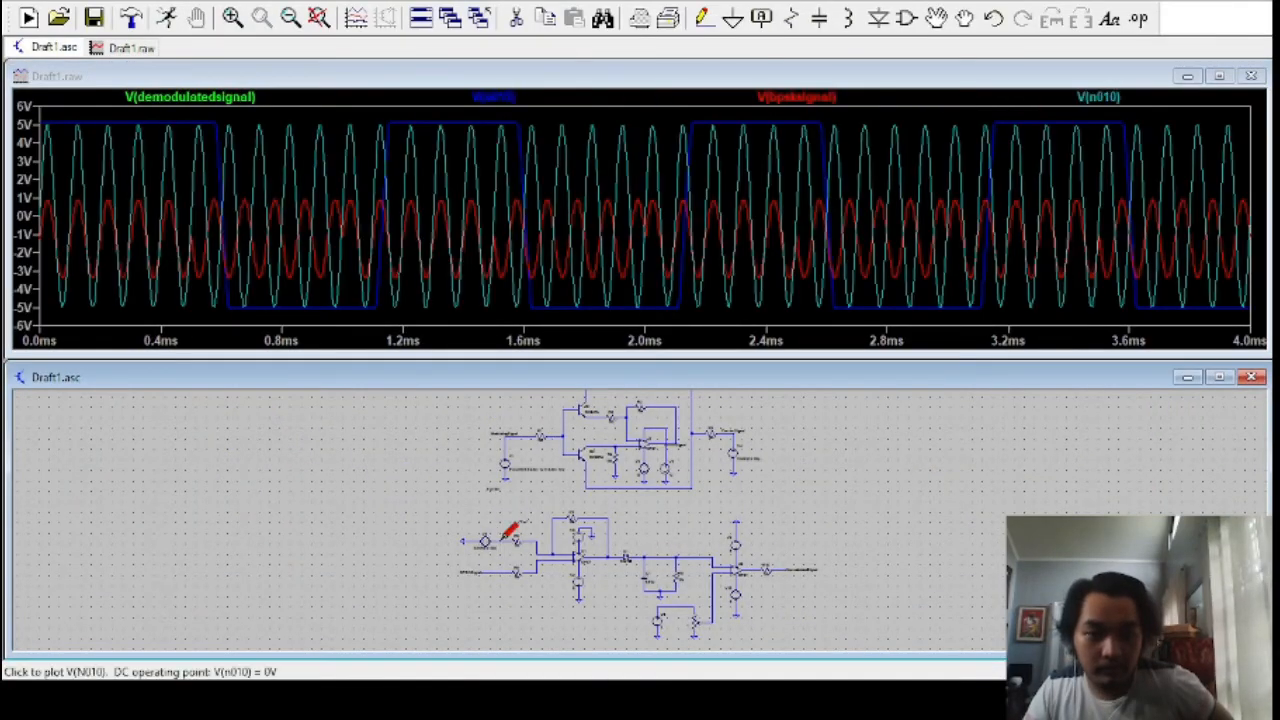
click(502, 540)
double_click(555, 536)
double_click(784, 570)
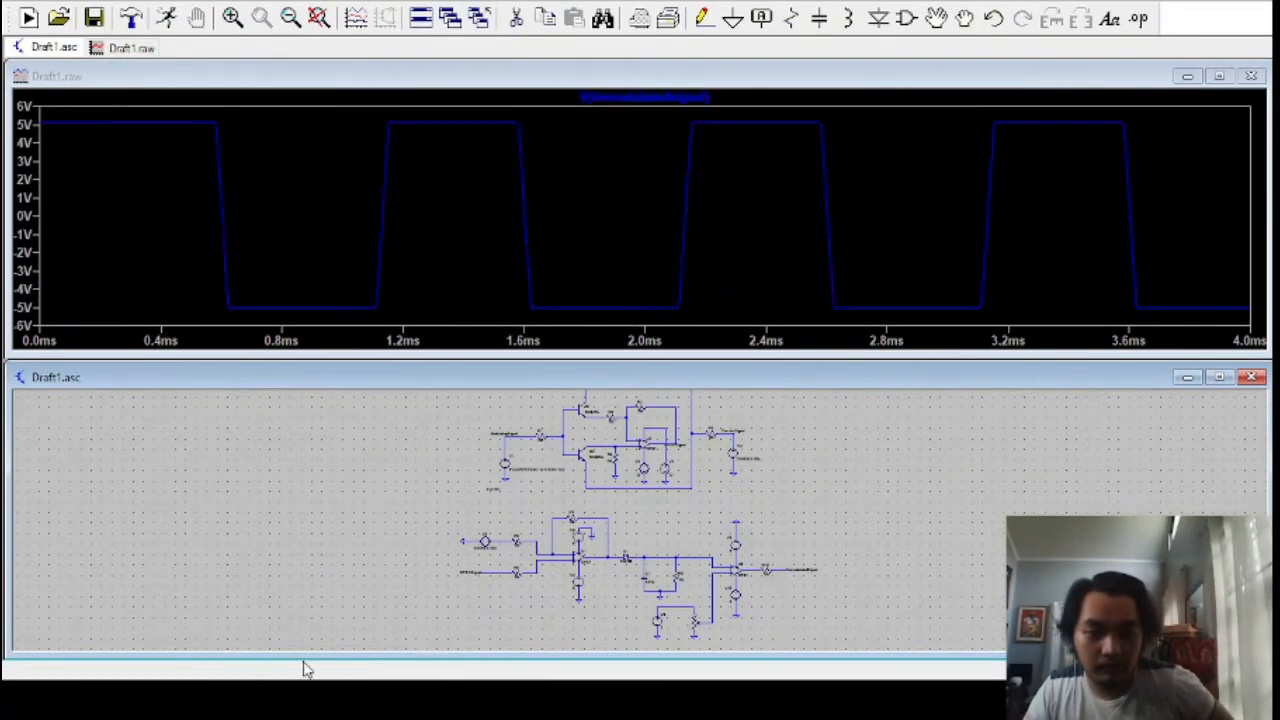
Rerun the simulation from the schematic and plot BPSKSignal at U2's output.
click(306, 700)
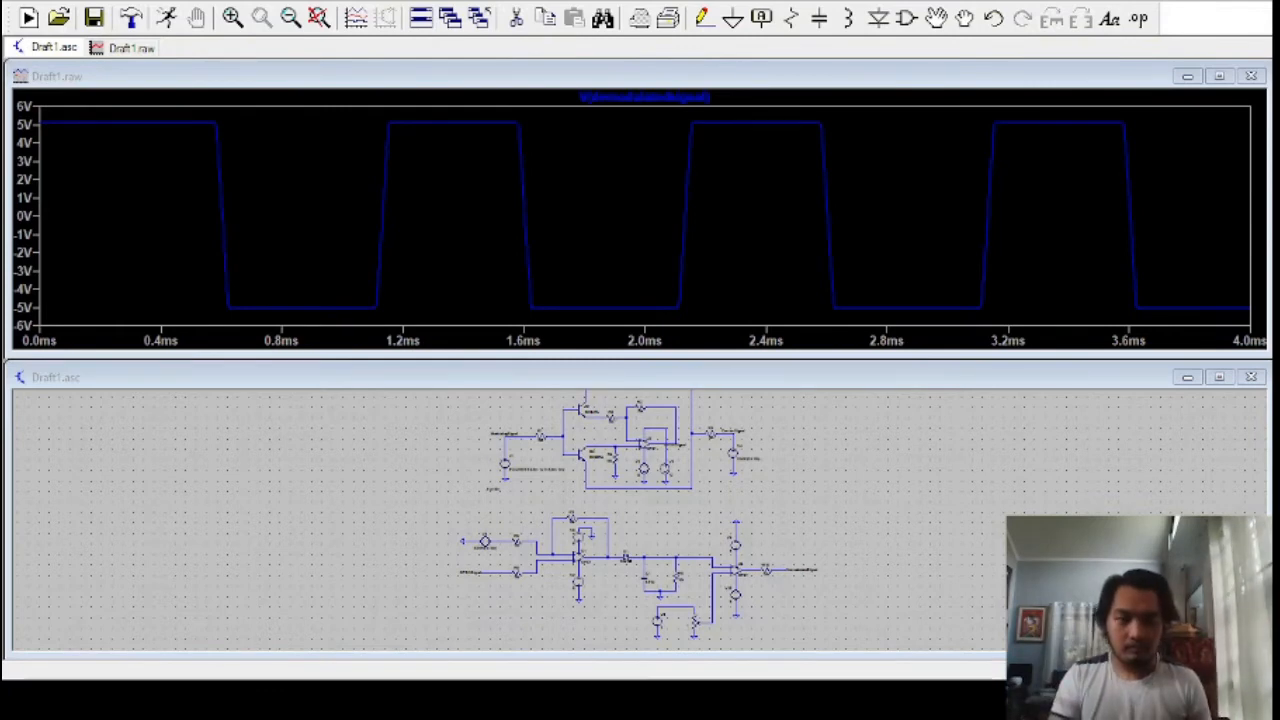
click(774, 563)
click(716, 575)
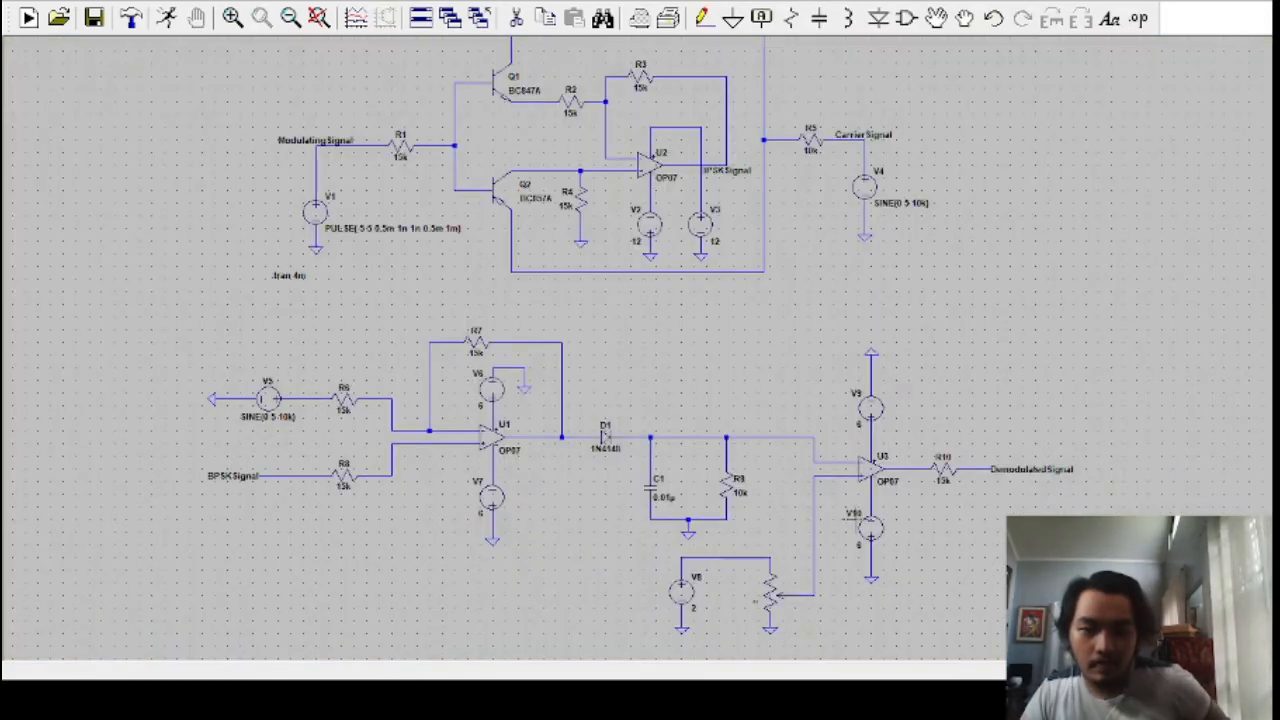
click(167, 20)
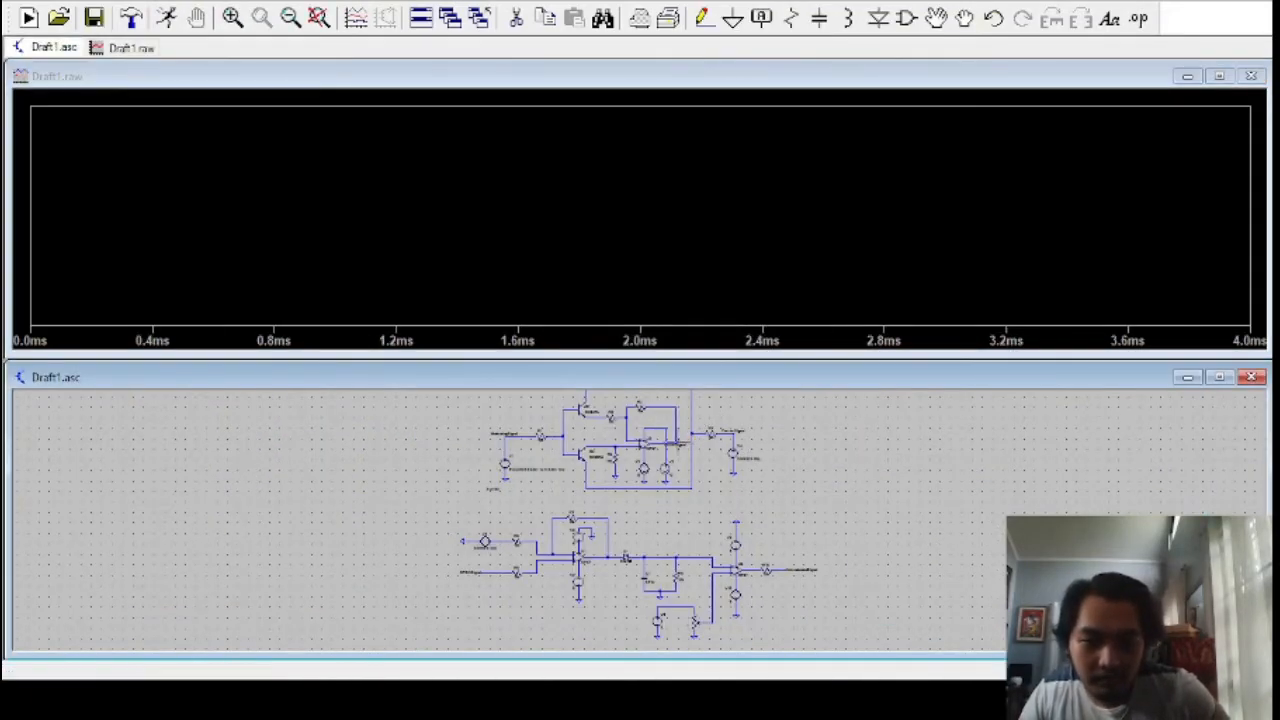
click(684, 437)
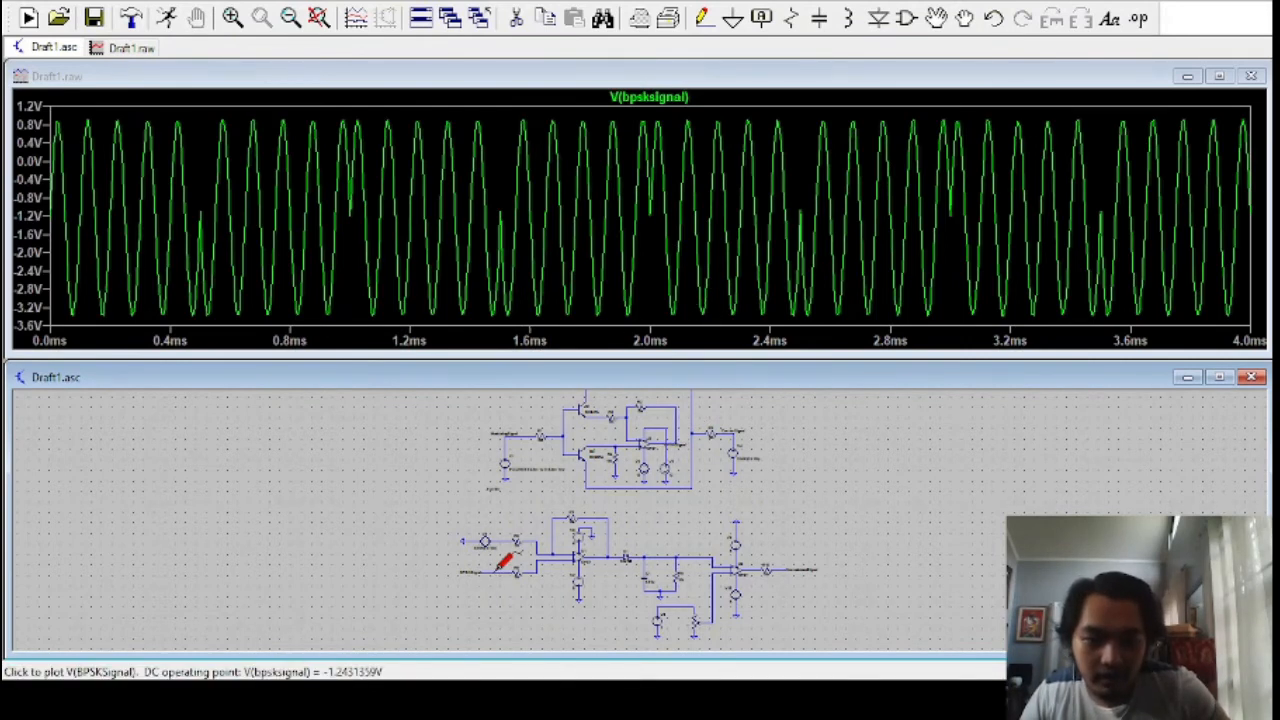
Add V5's sine wave to the plot for comparison, and return the plot to BPSKSignal alone.
scroll(502, 562, up, 2)
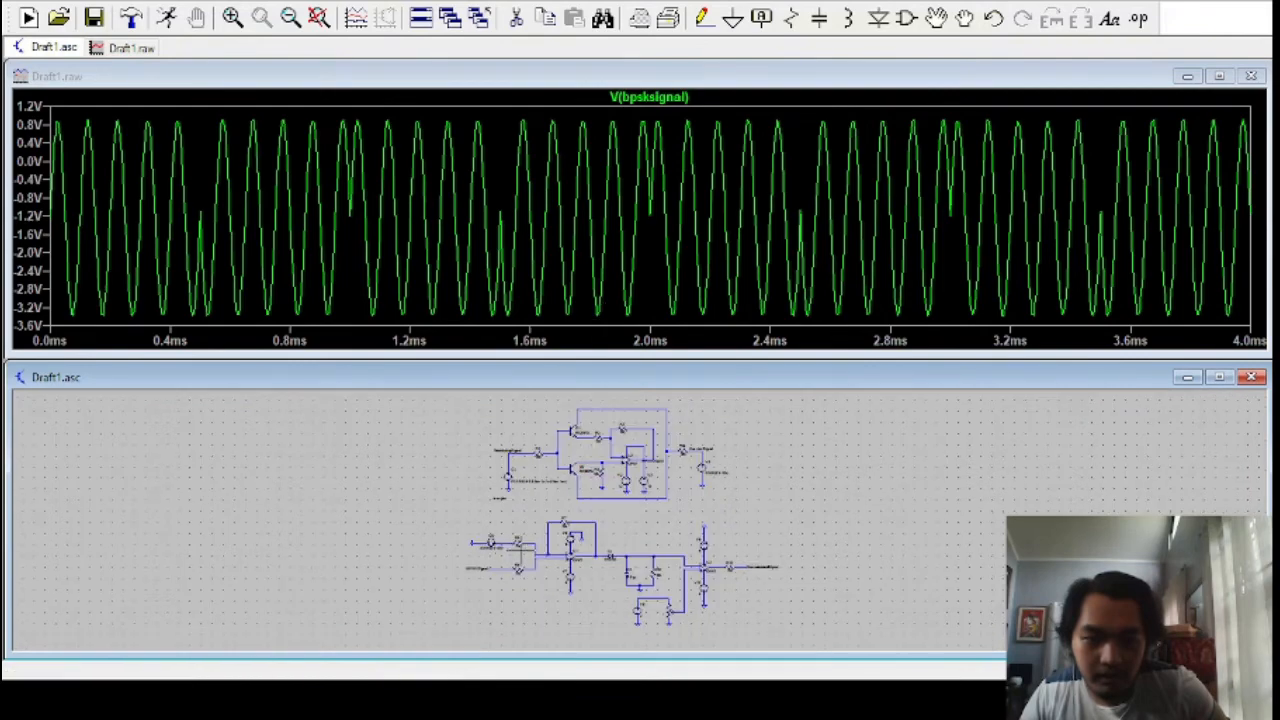
scroll(502, 562, up, 3)
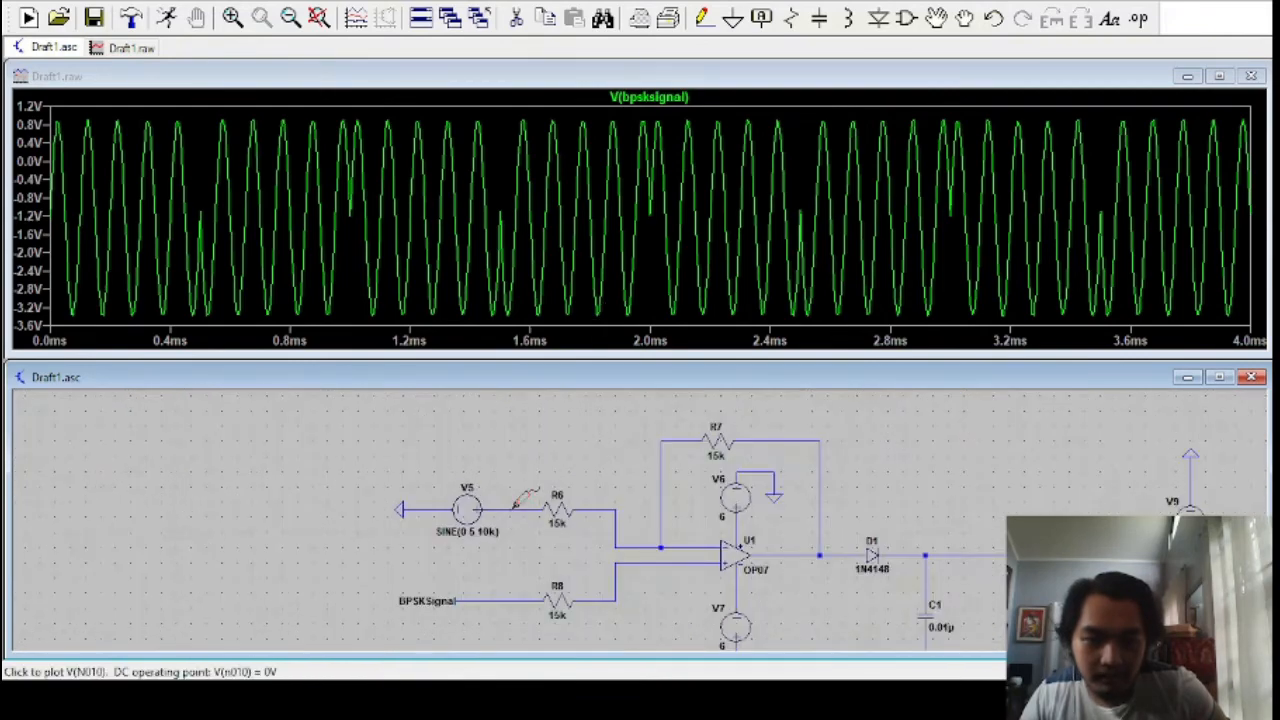
click(510, 510)
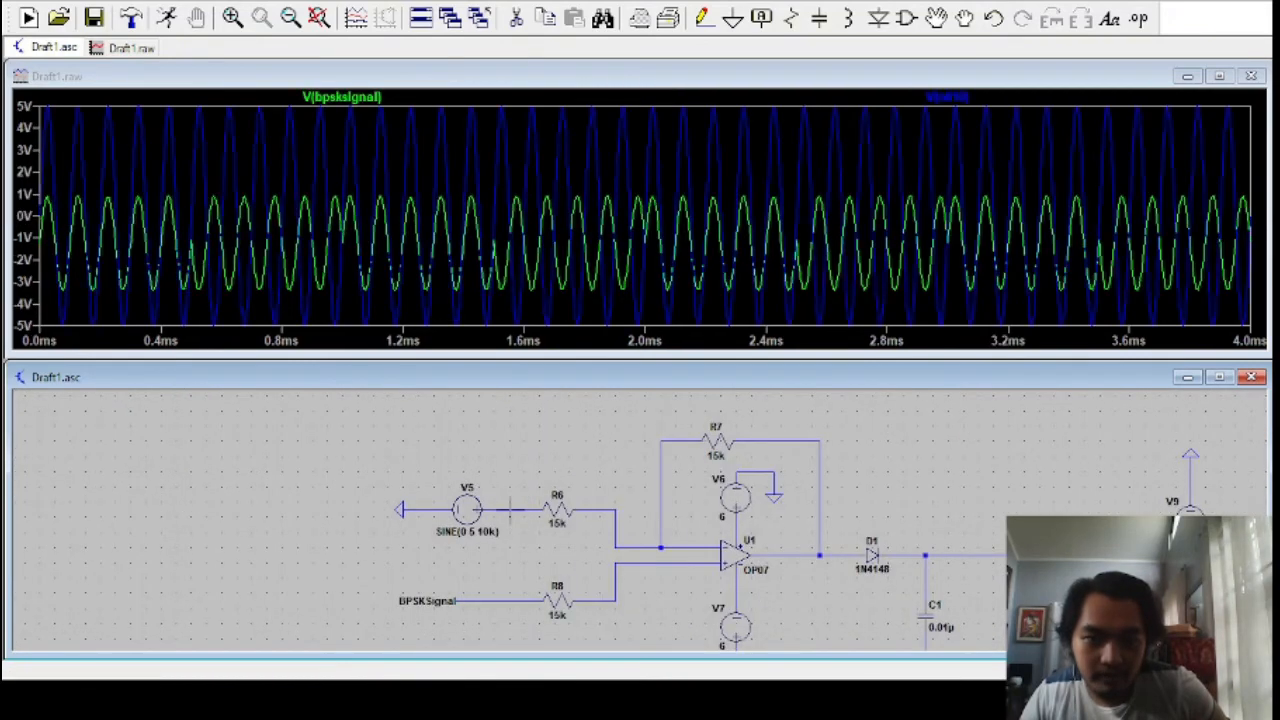
click(513, 600)
click(513, 600)
Plot DemodulatedSignal beyond R10 alongside BPSKSignal, then show it alone.
drag(688, 611, 540, 515)
drag(697, 541, 548, 524)
drag(740, 496, 547, 515)
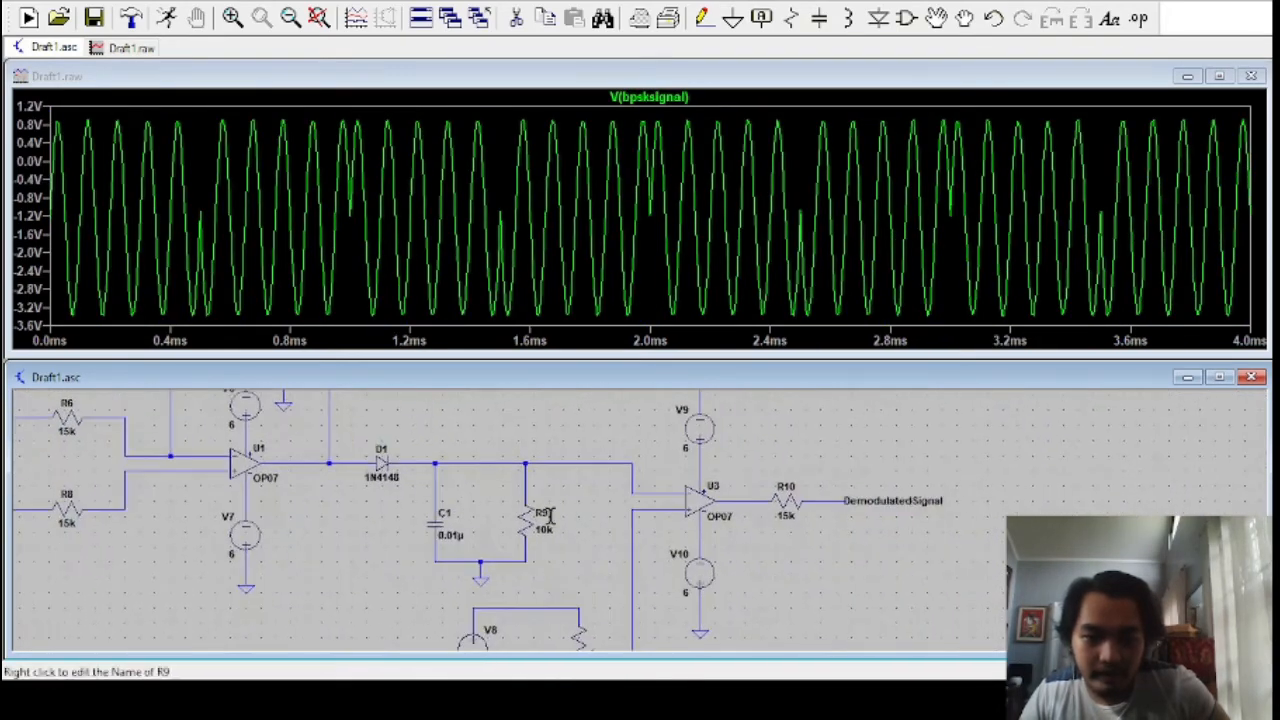
drag(789, 552, 841, 563)
click(820, 488)
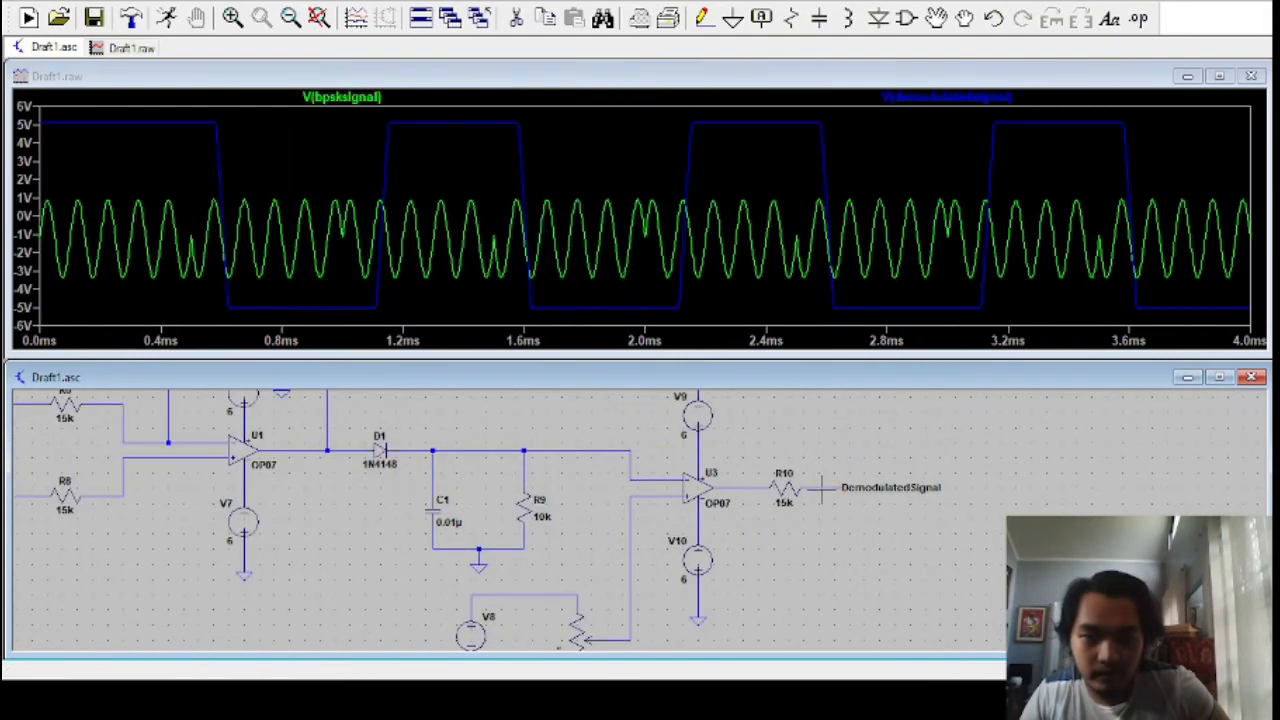
drag(816, 455, 826, 466)
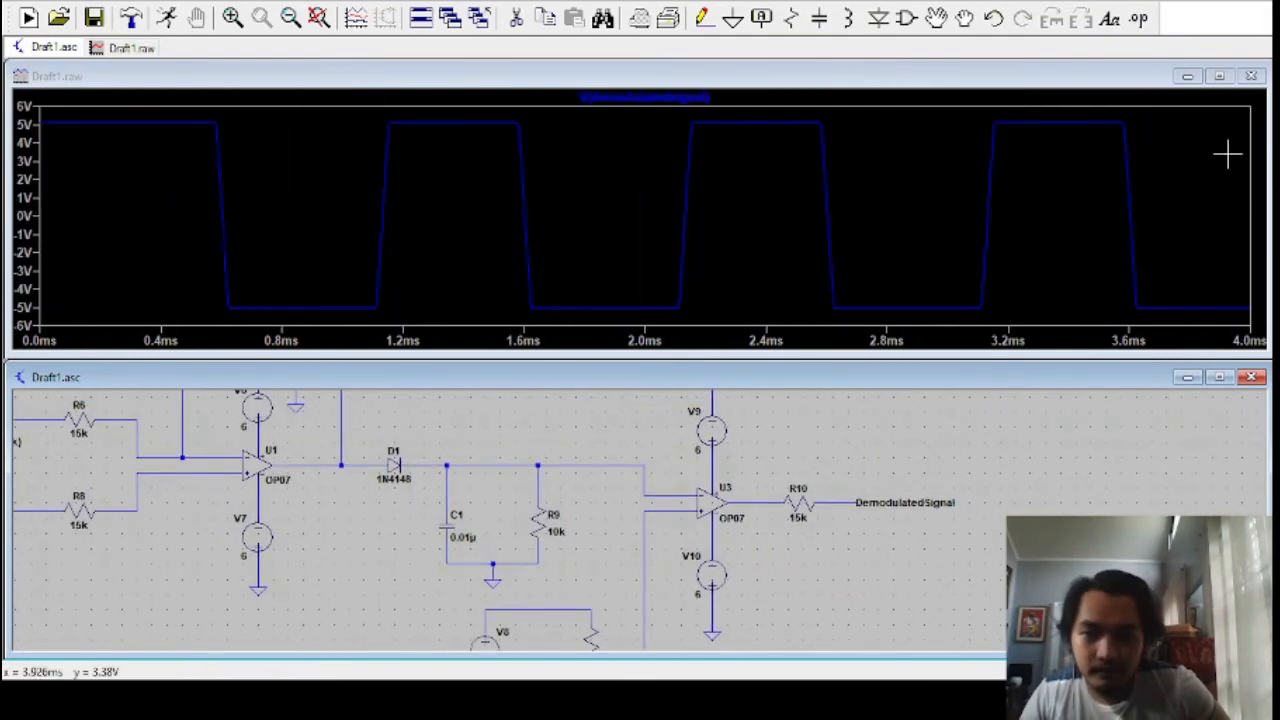
Close the waveform window and maximize the schematic.
click(1251, 76)
click(1220, 357)
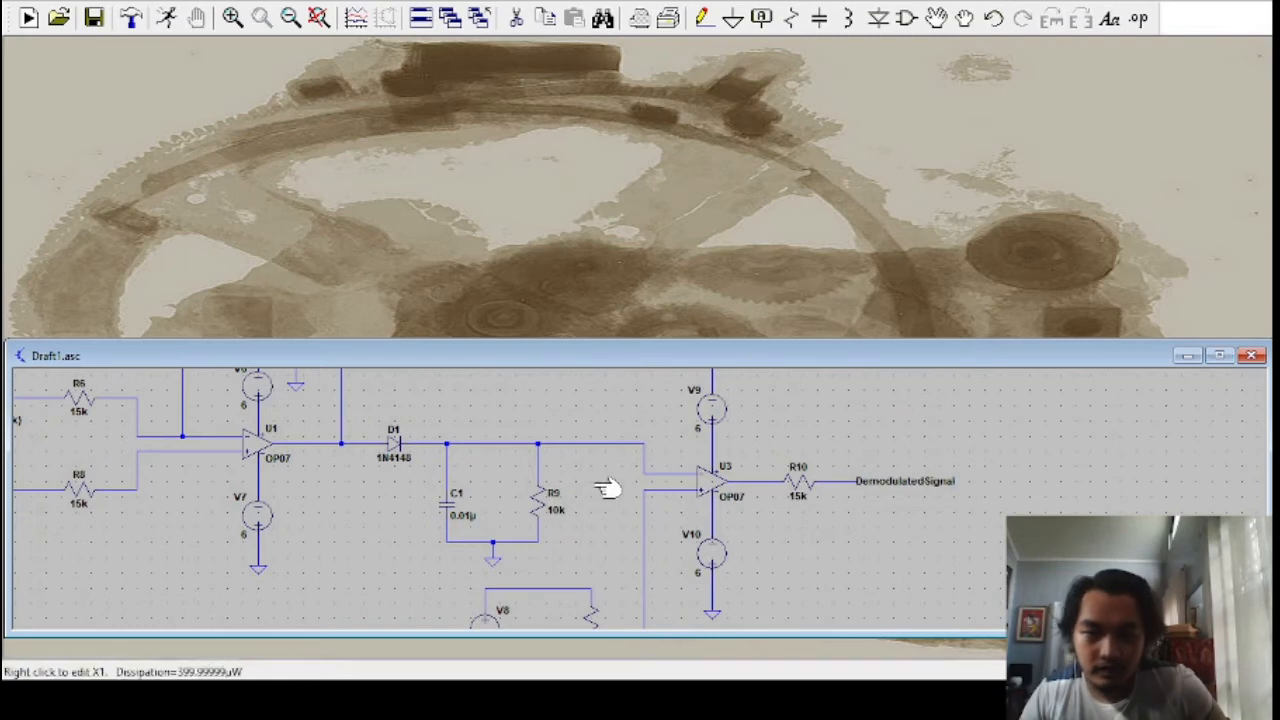